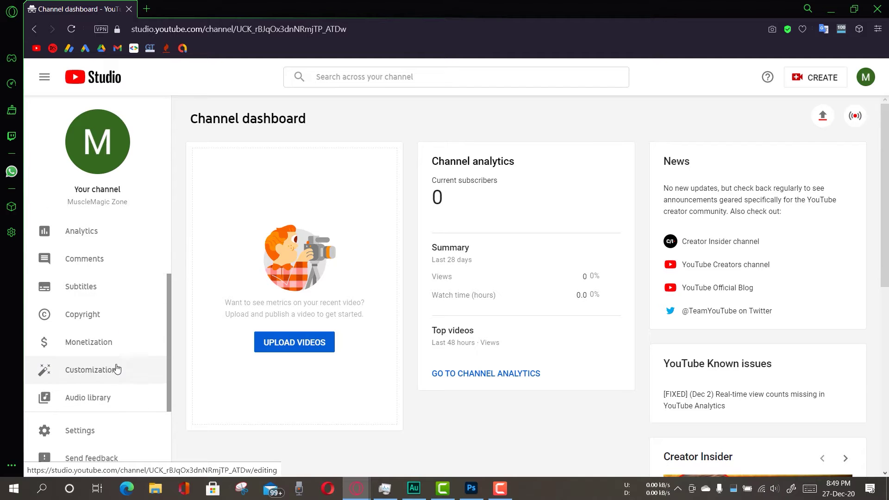
- Review the channel's Branding settings under YouTube Studio Customization, then minimize the browser
click(109, 369)
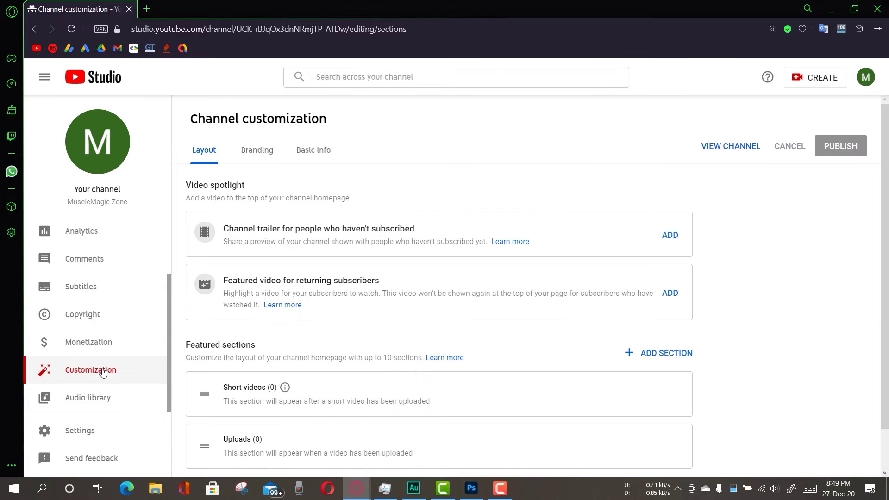
click(262, 160)
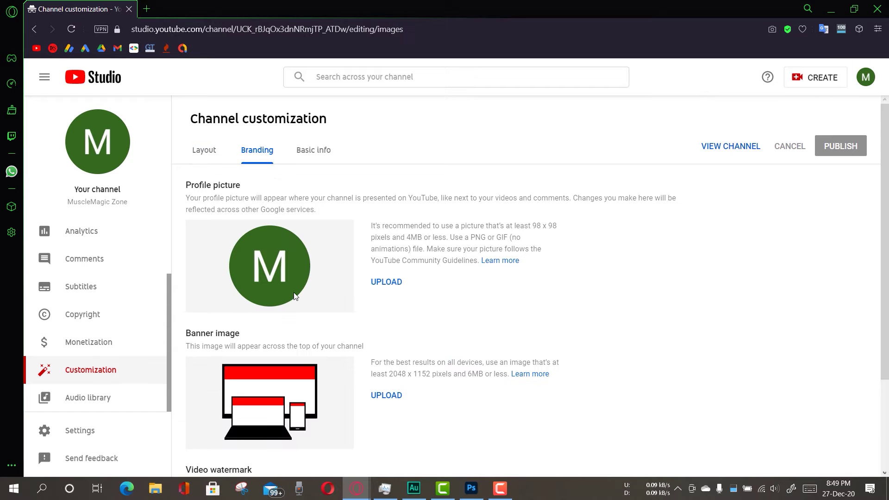
scroll(287, 267, down, 3)
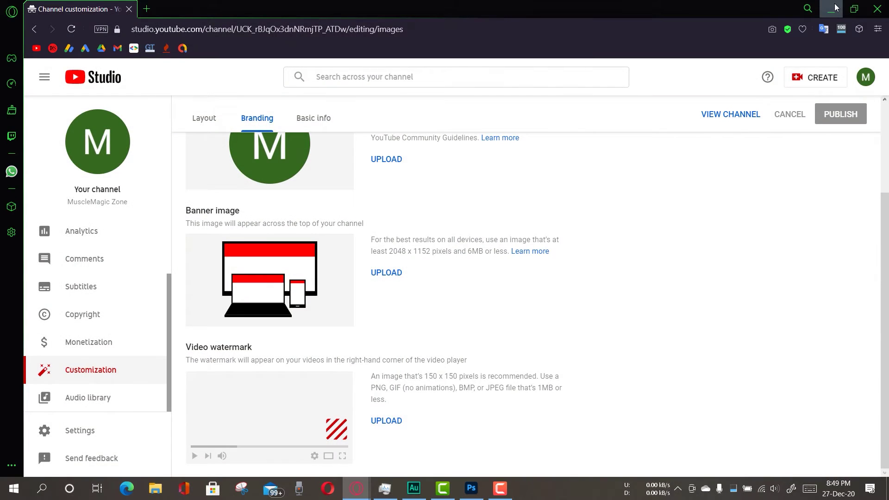
click(834, 8)
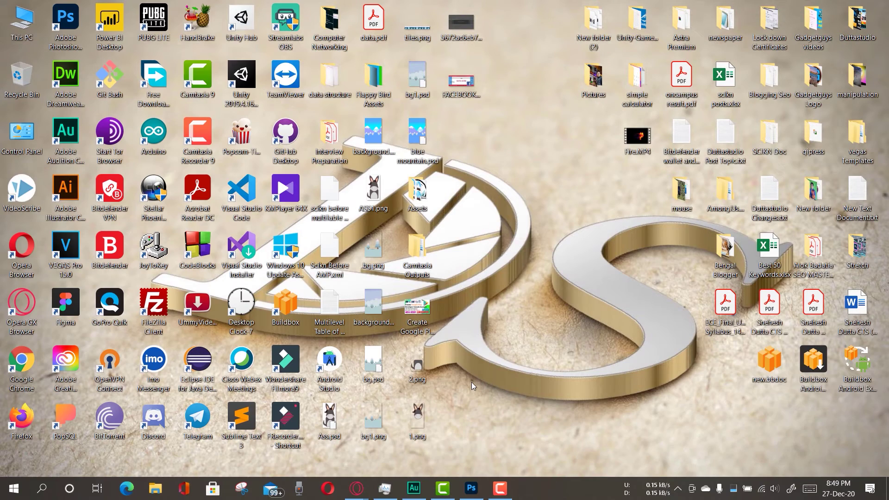
- Launch Photoshop from the taskbar
click(472, 489)
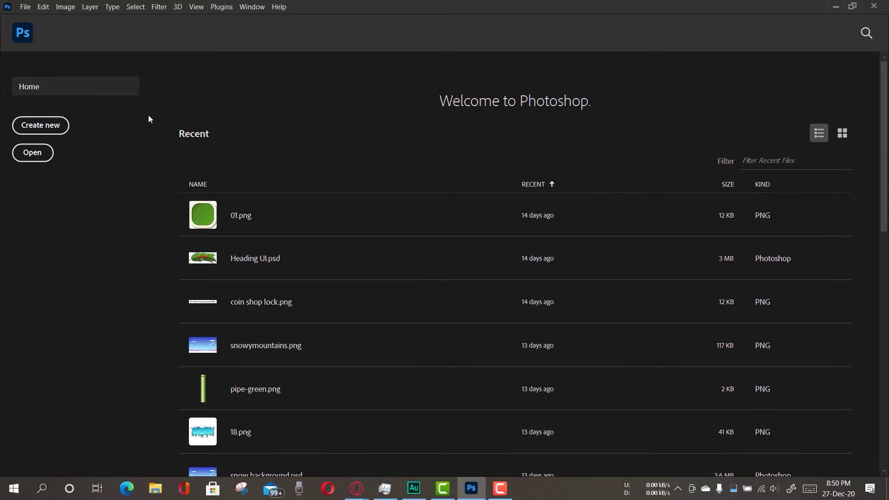
- Create a 2000 × 2000 px, 300 ppi document from the Art & Illustration preset
click(41, 132)
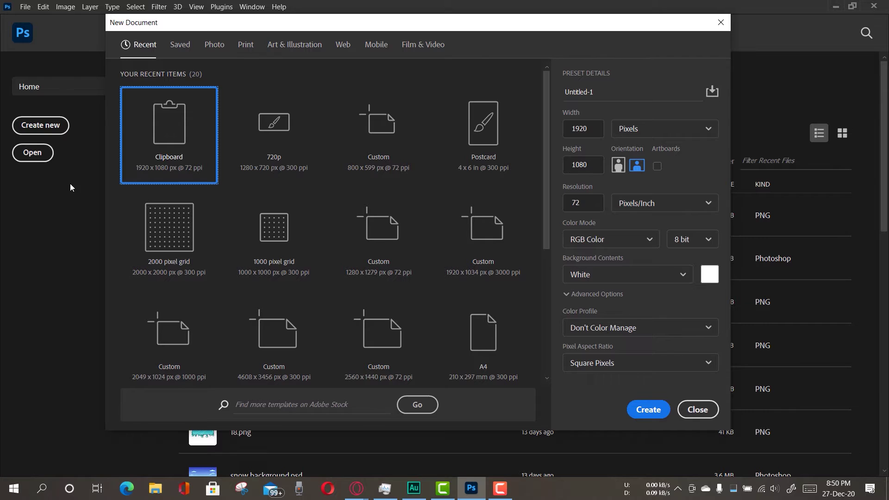
click(189, 233)
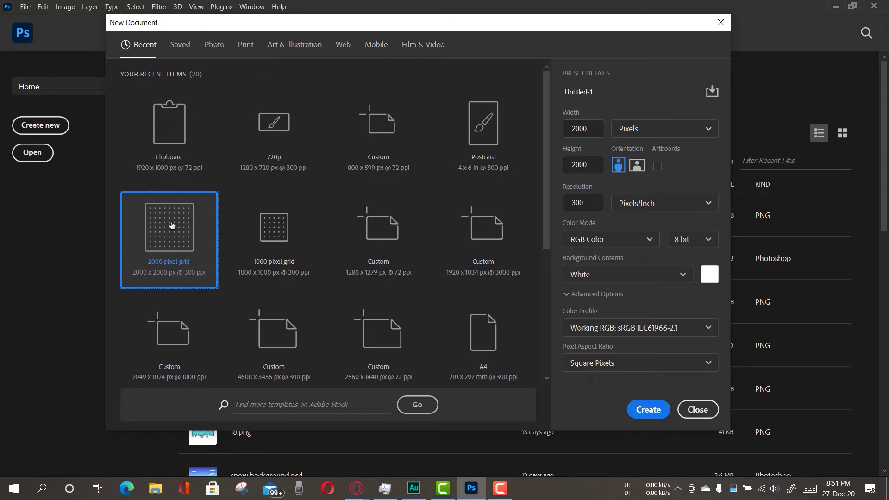
click(296, 55)
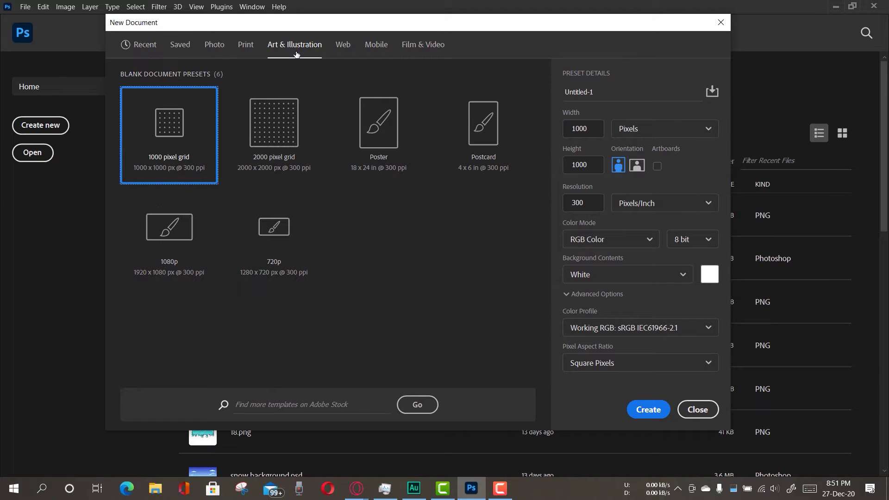
click(291, 145)
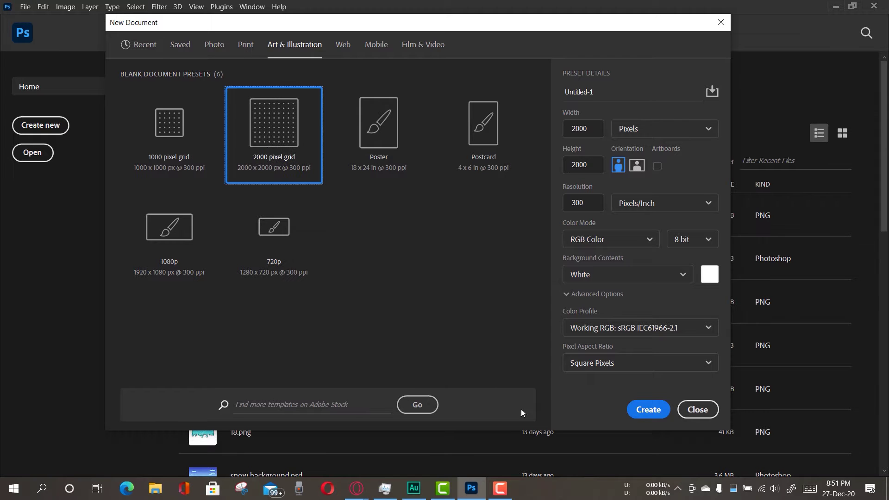
click(642, 410)
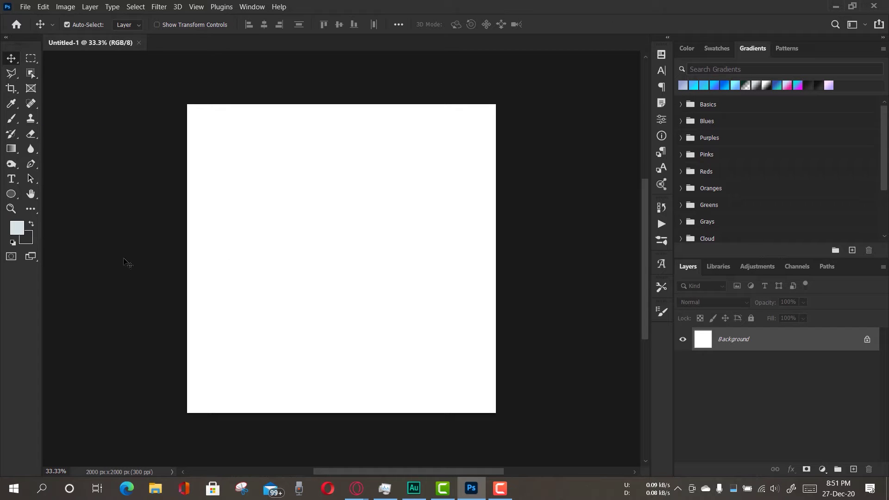
- Fit the blank Untitled-1 canvas to the screen, then return to the Move tool
click(12, 209)
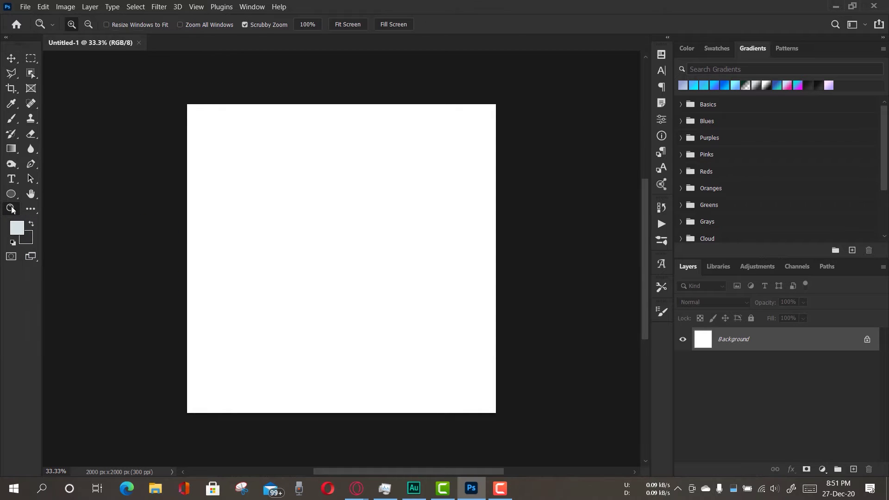
click(353, 28)
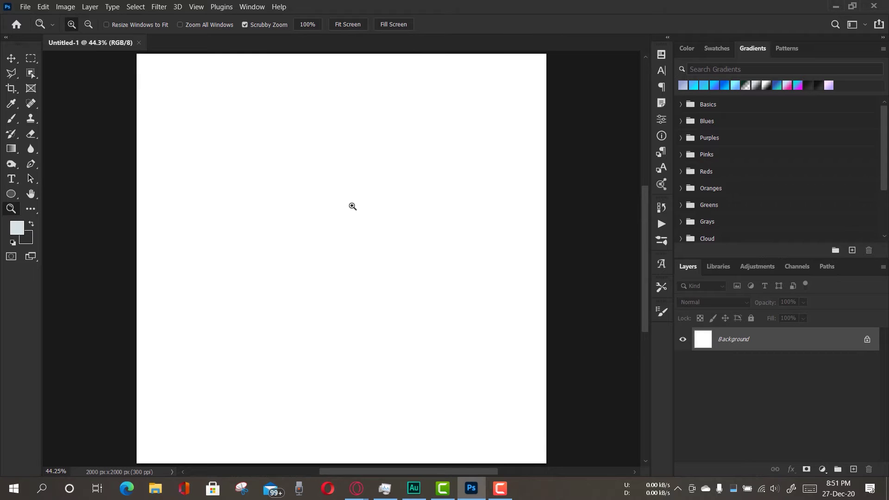
click(12, 58)
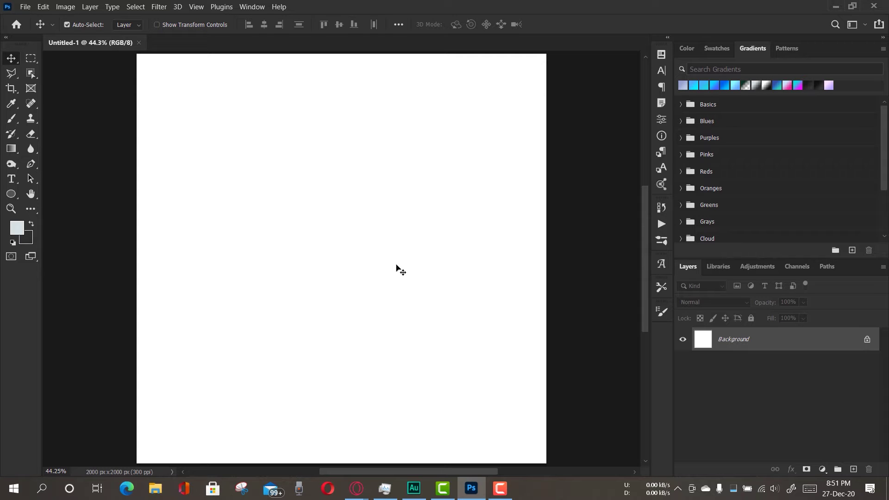
mouse_move(362, 487)
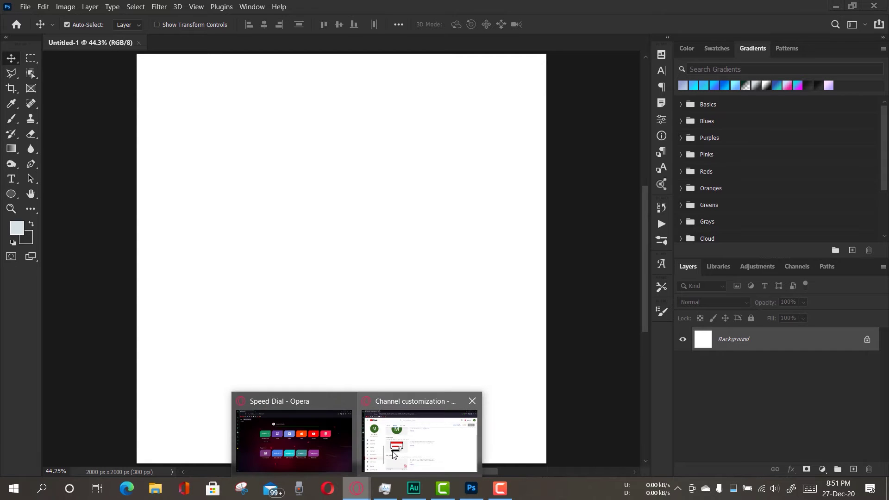
click(394, 453)
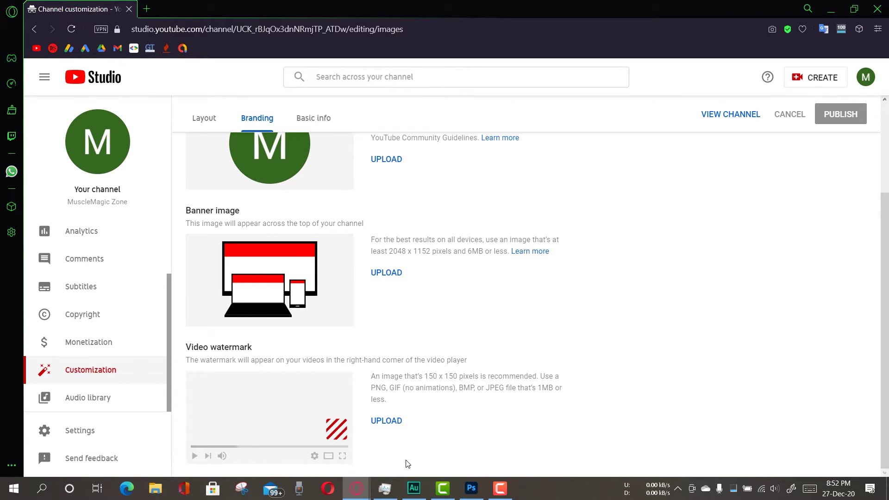
click(471, 487)
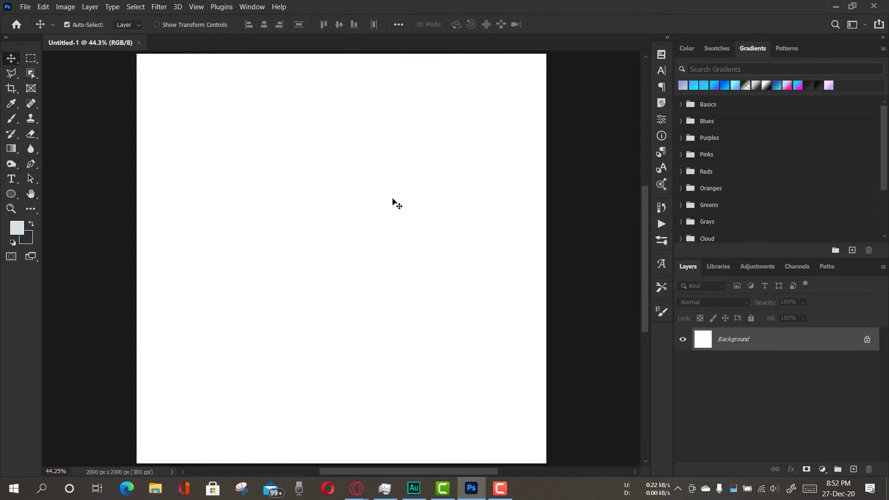
- Add a text layer containing a capital M with a snug text box
click(19, 180)
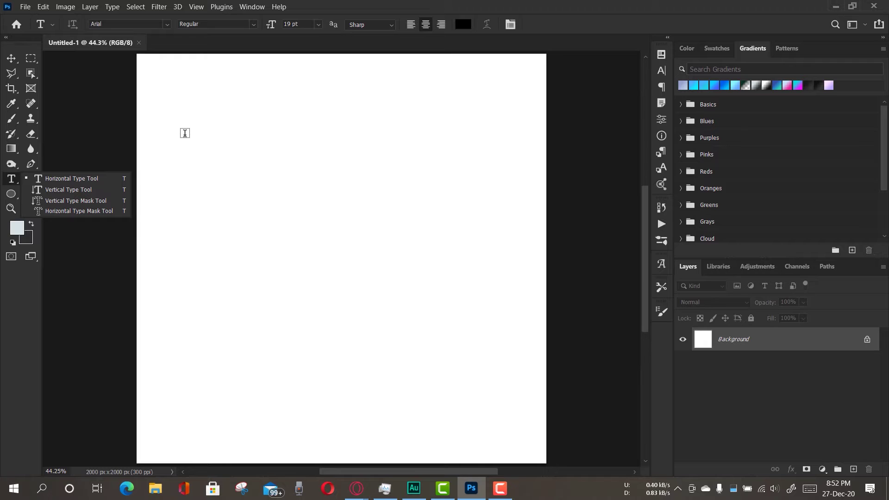
drag(177, 143, 359, 321)
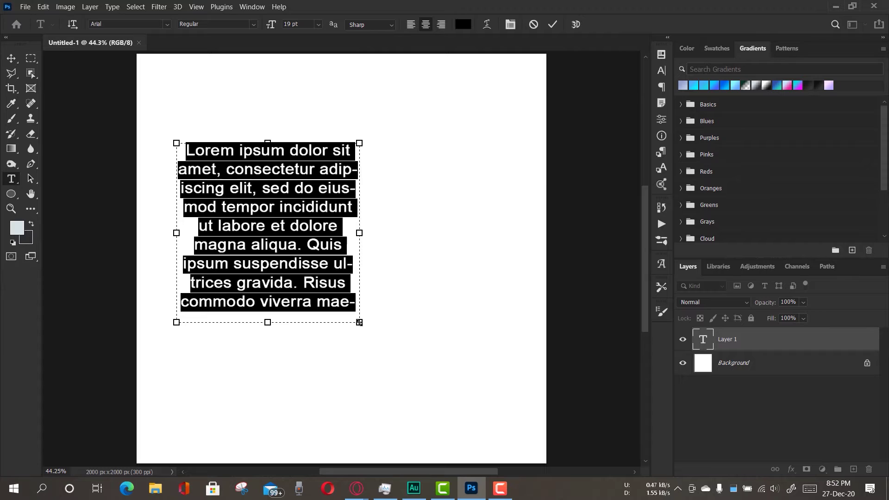
key(BackSpace)
text(M)
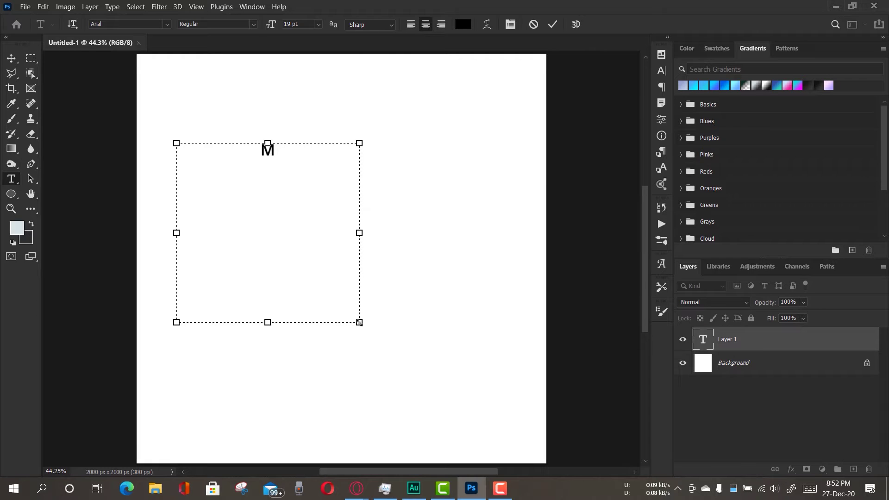
drag(309, 248, 228, 171)
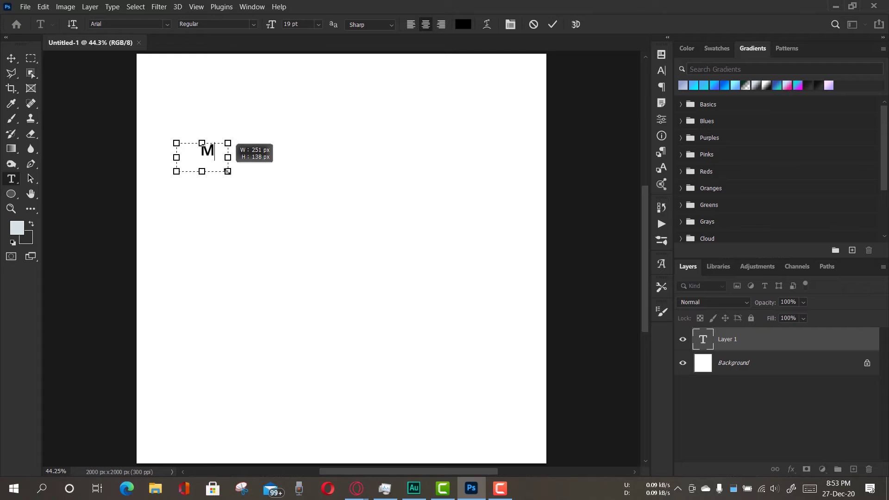
click(552, 25)
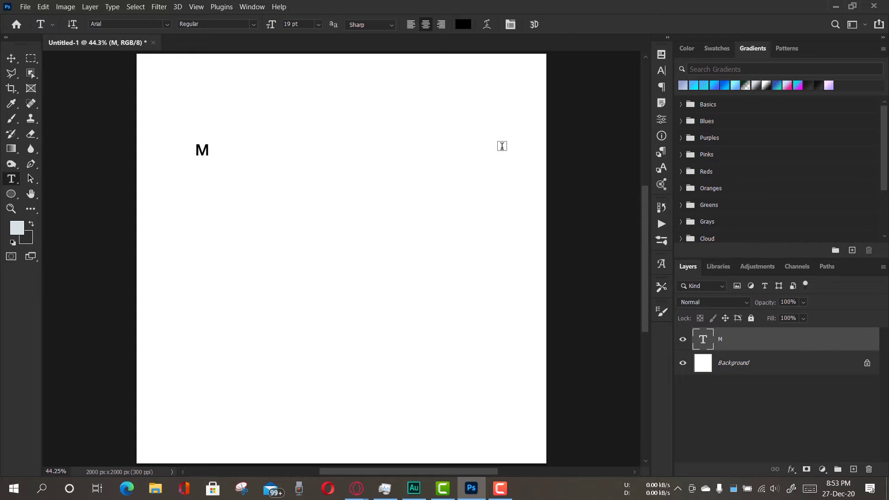
- Add two more text layers containing lowercase m and z
click(309, 105)
key(BackSpace)
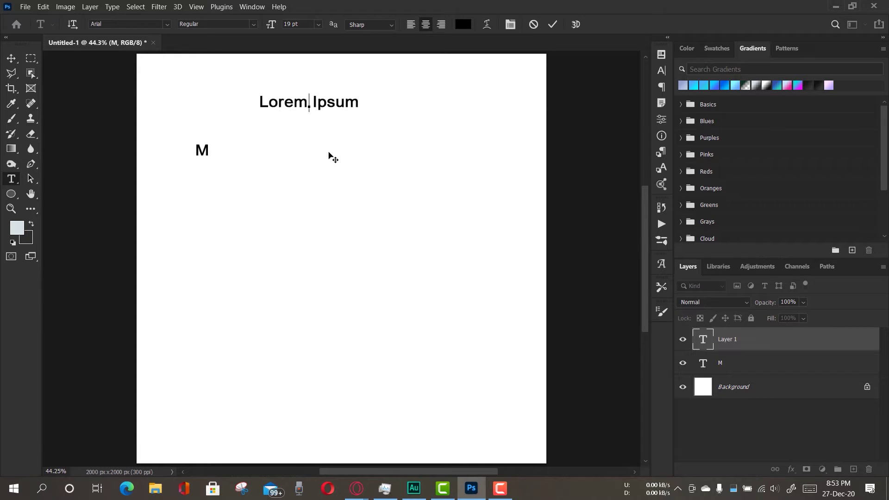
text(m)
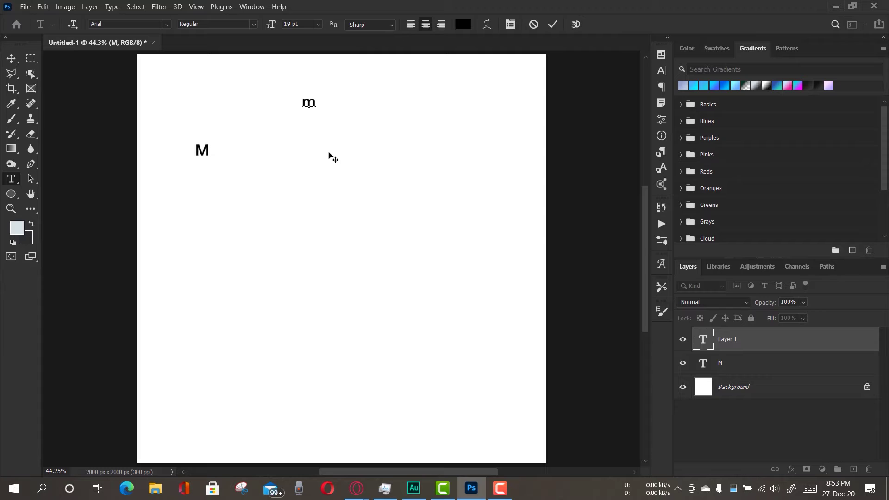
click(554, 26)
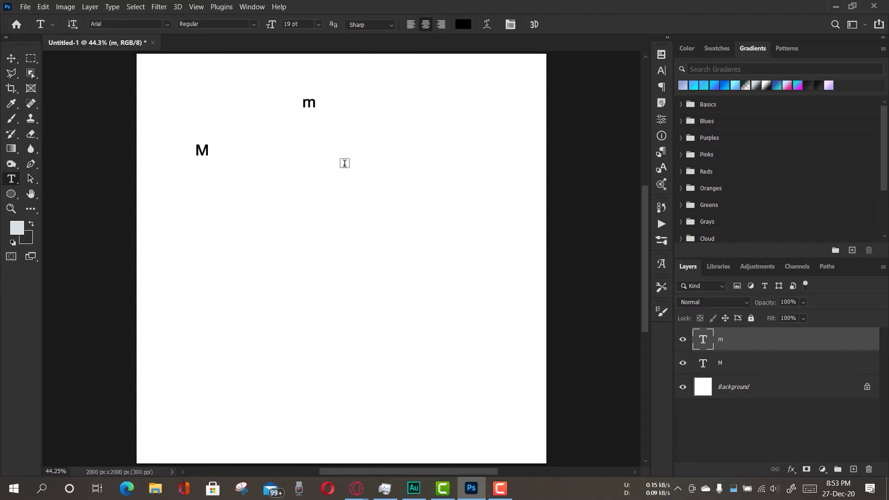
click(433, 168)
click(436, 176)
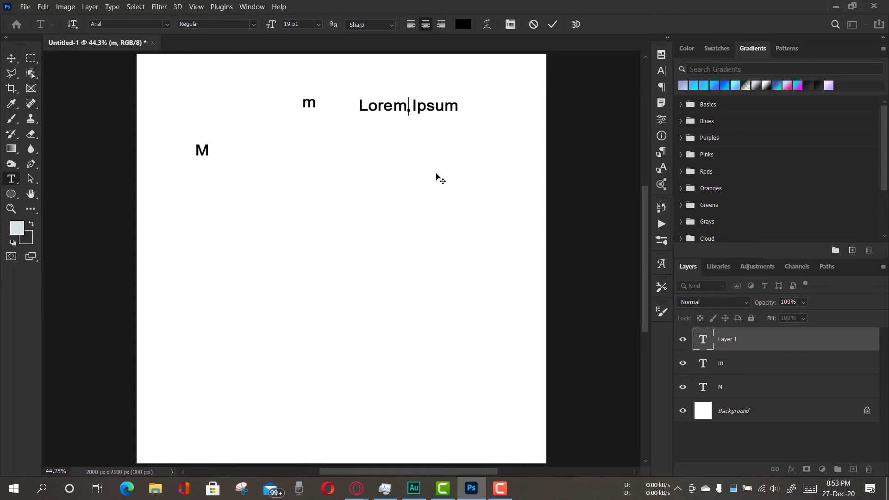
text(z)
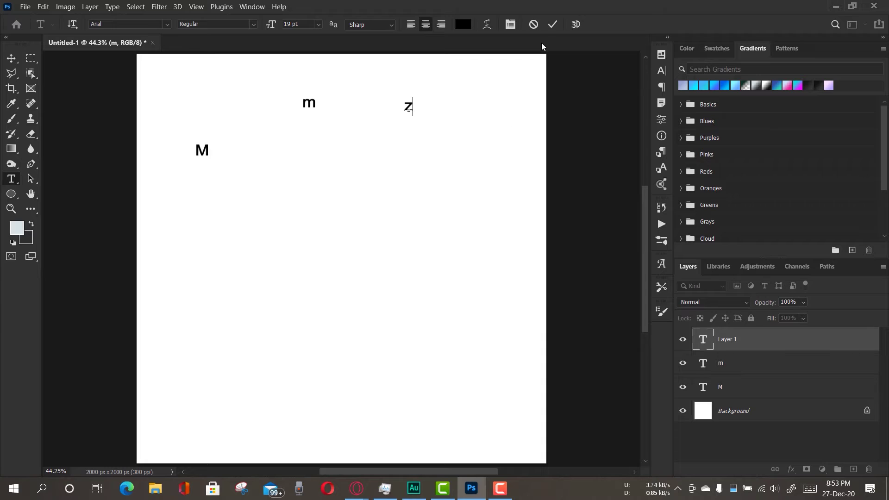
click(555, 25)
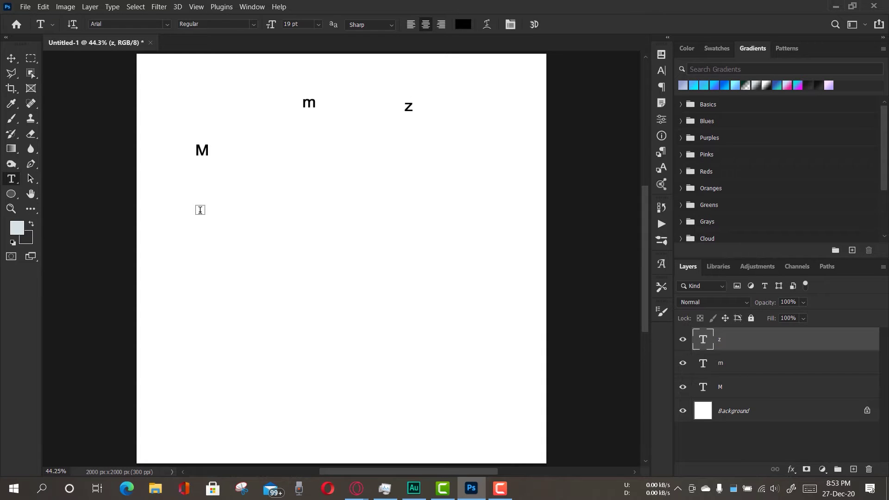
click(11, 58)
- Move the M toward the centre, scale it up, and tighten its text box
drag(207, 153, 268, 265)
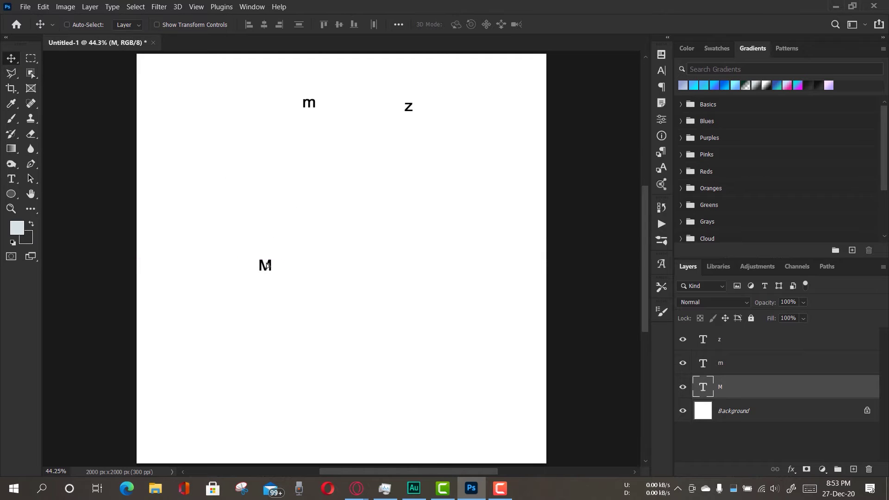
key(ctrl+t)
drag(292, 290, 461, 384)
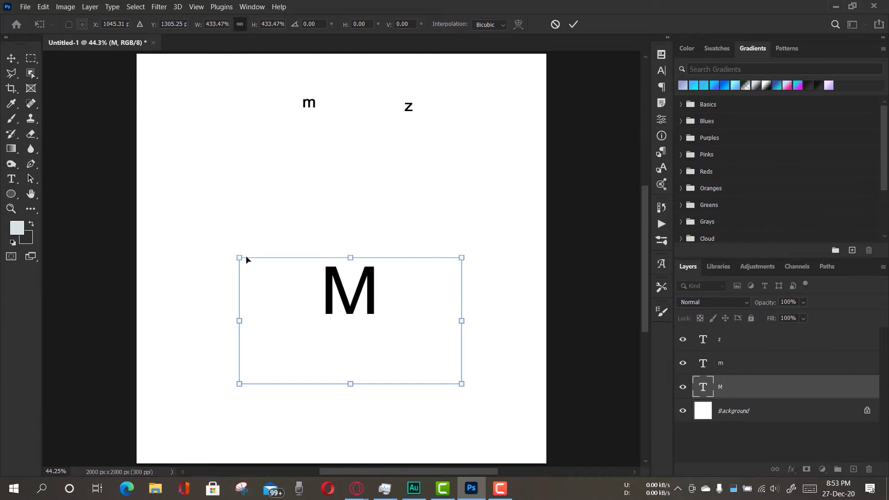
drag(228, 246, 49, 149)
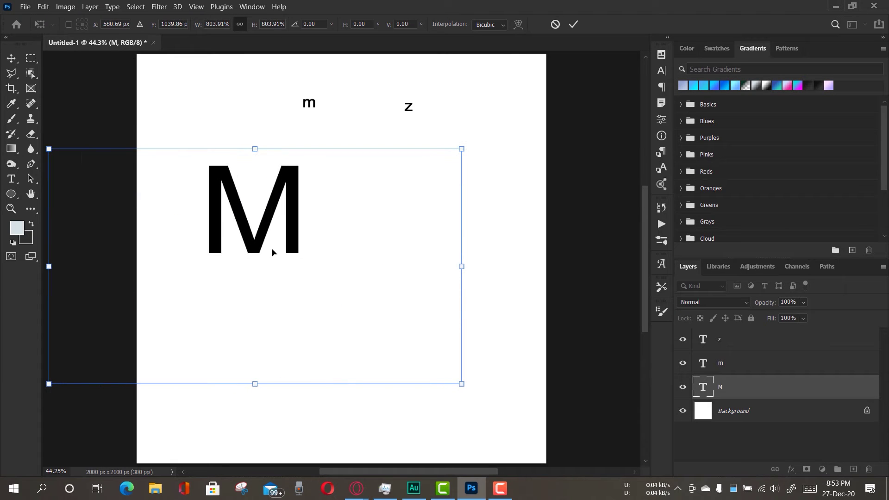
click(574, 24)
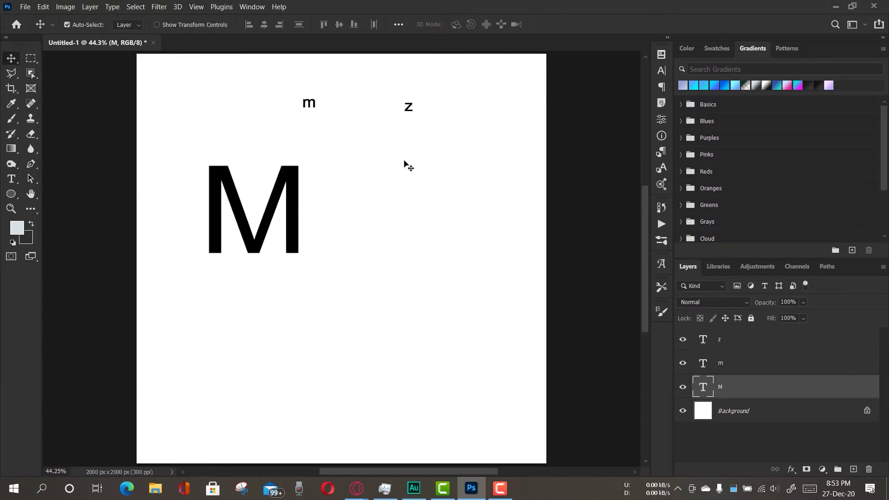
key(t)
double_click(330, 207)
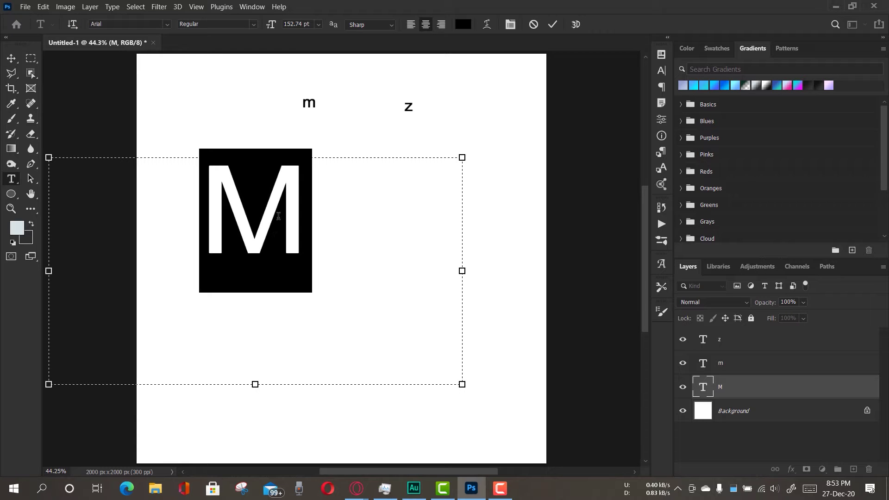
drag(48, 387, 290, 294)
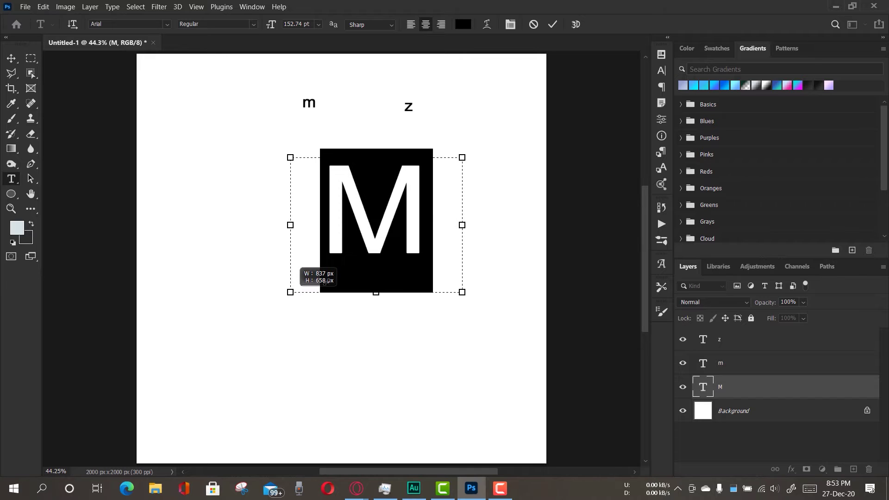
click(554, 26)
key(v)
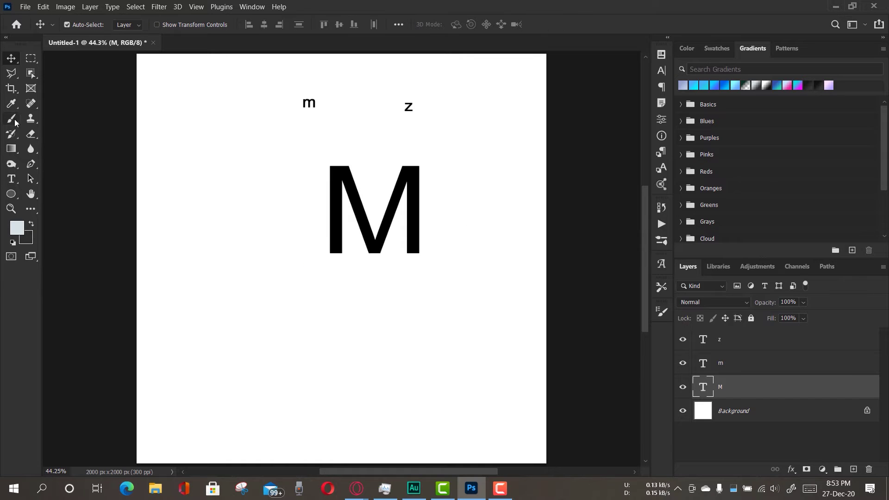
drag(330, 193, 212, 266)
- Rescale the M to 223% on the left side and move the small m beside it
key(ctrl)
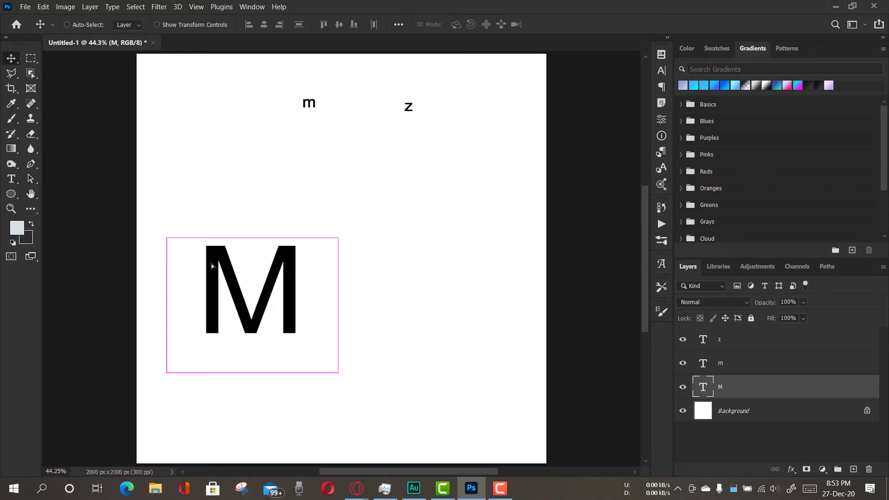
key(ctrl+t)
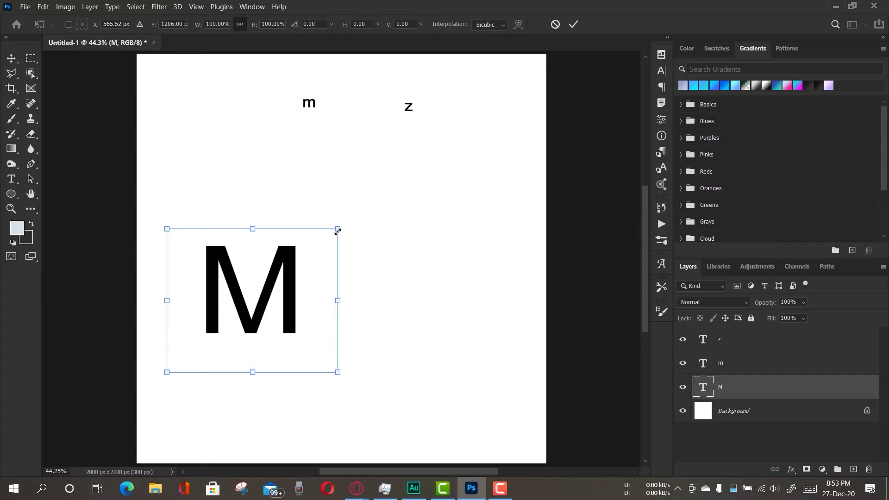
drag(337, 230, 486, 104)
drag(486, 368, 586, 456)
drag(477, 315, 391, 321)
drag(499, 111, 462, 142)
drag(344, 240, 356, 219)
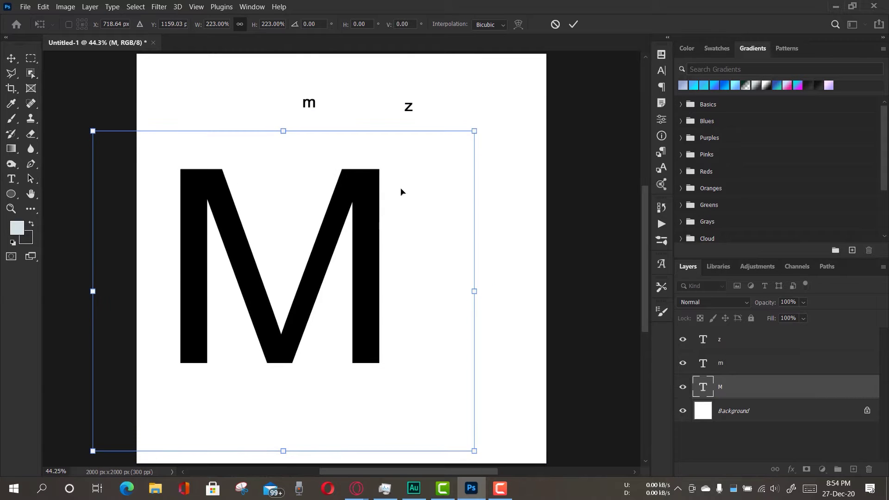
click(575, 24)
drag(312, 102, 442, 228)
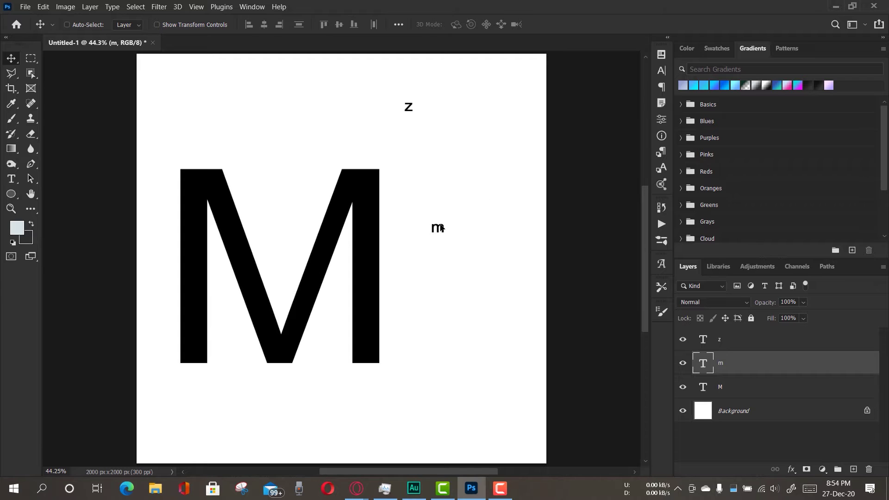
- Enlarge the small m and place it at the top right of the big M
key(ctrl+t)
drag(445, 237, 486, 216)
drag(501, 269, 542, 286)
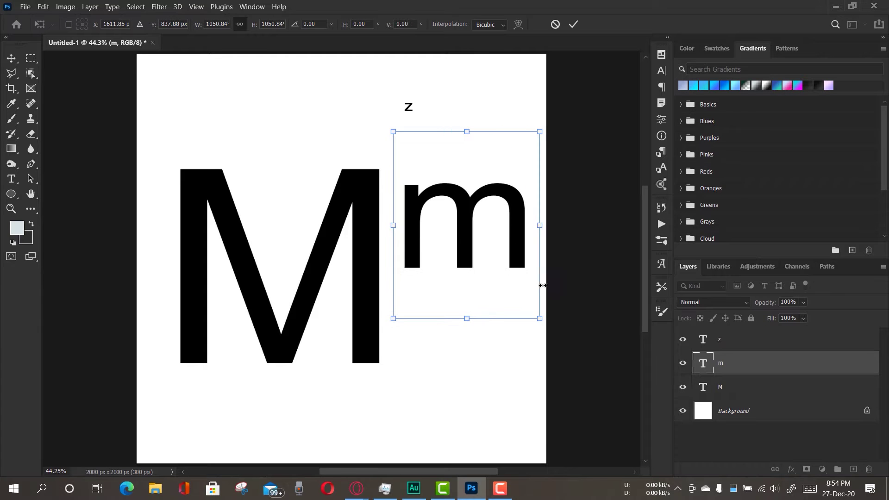
drag(517, 256, 513, 235)
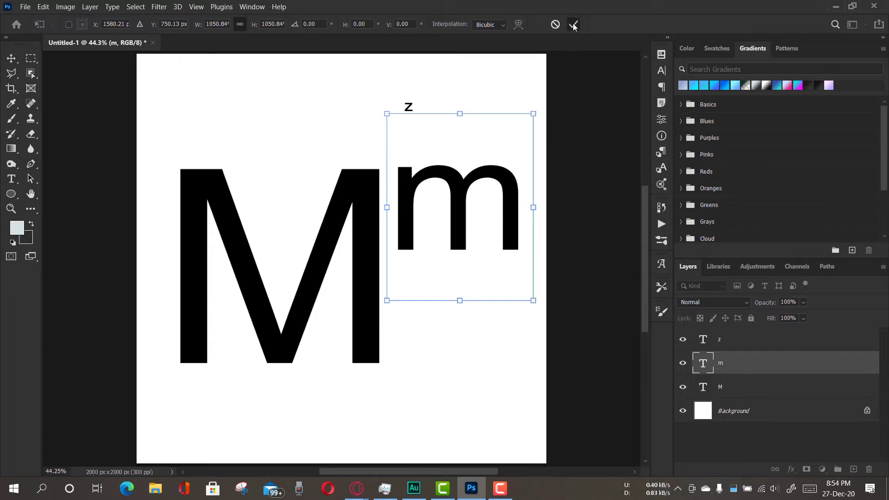
click(573, 24)
- Move the z below the m and scale it up
drag(415, 110, 440, 323)
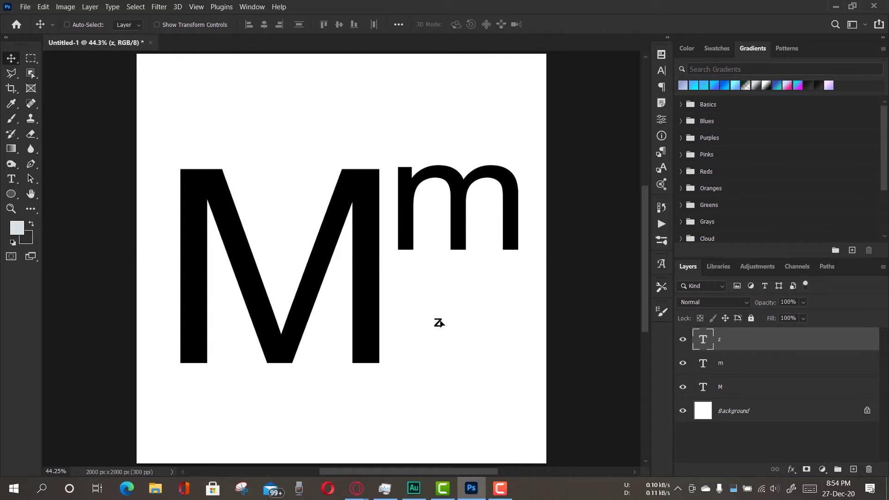
key(ctrl+t)
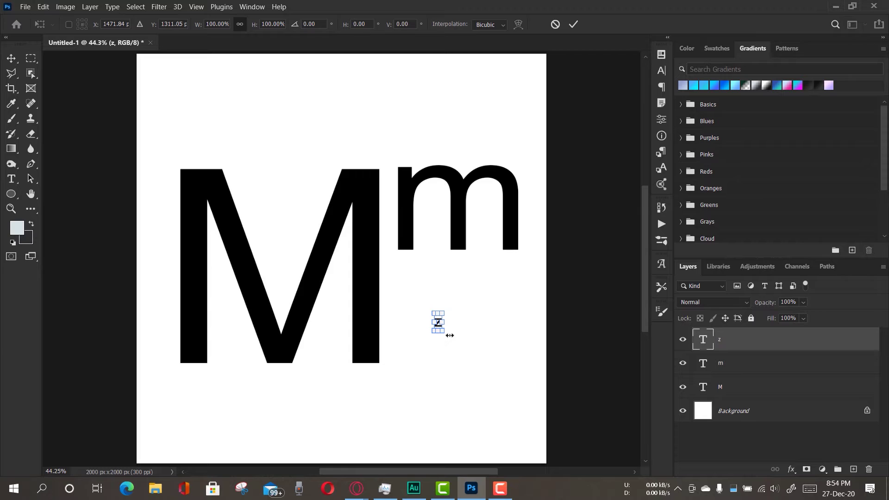
drag(442, 332, 538, 405)
drag(463, 372, 460, 341)
drag(457, 284, 437, 342)
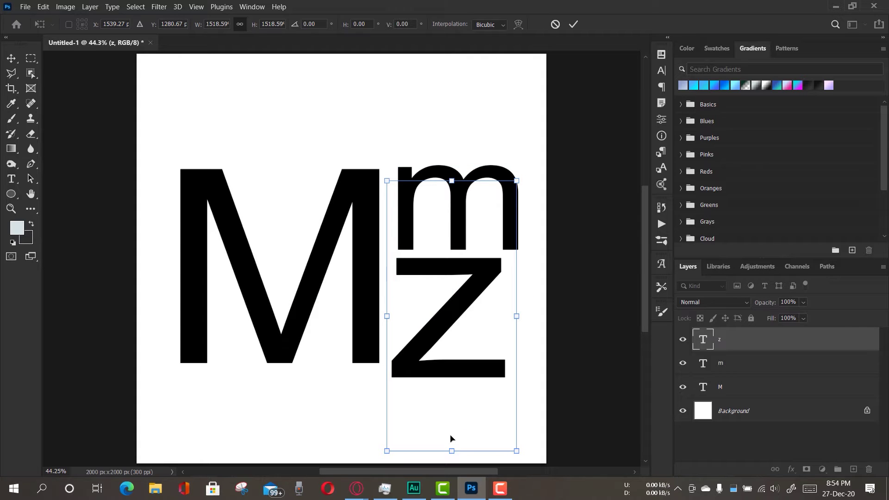
drag(456, 450, 452, 426)
key(Down)
key(Down)
key(Down)
key(Down)
key(Down)
key(Down)
key(Down)
key(Down)
key(Down)
key(Down)
key(Down)
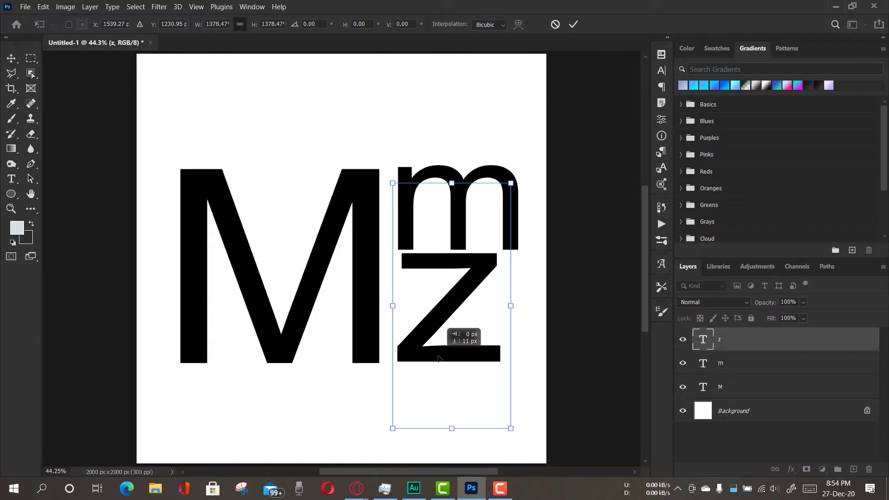
key(Down)
key(Down)
key(Down)
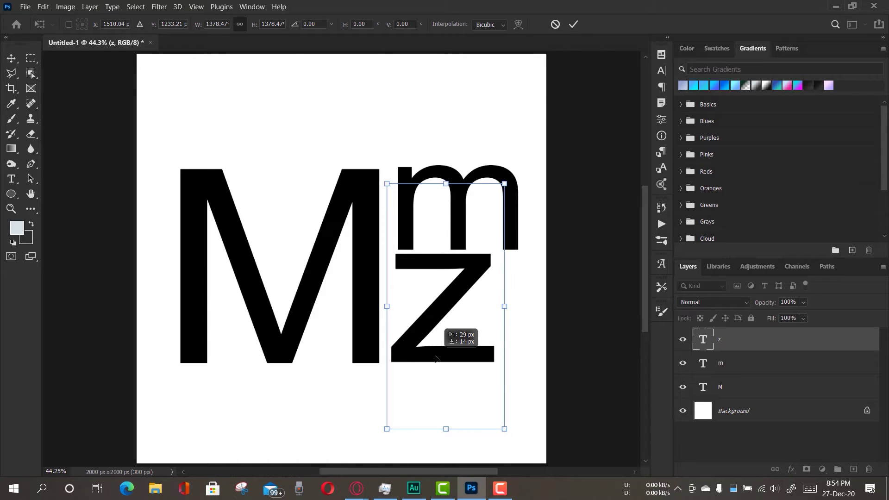
key(Left)
key(Left)
key(Left)
key(Left)
key(Left)
key(Left)
key(Left)
key(Left)
key(Left)
key(Left)
key(Left)
key(Left)
key(Left)
key(Left)
key(Left)
key(Left)
key(Left)
key(Left)
key(Left)
key(Left)
- Nudge the z down into place and stretch it wider to match the m
drag(446, 428, 446, 420)
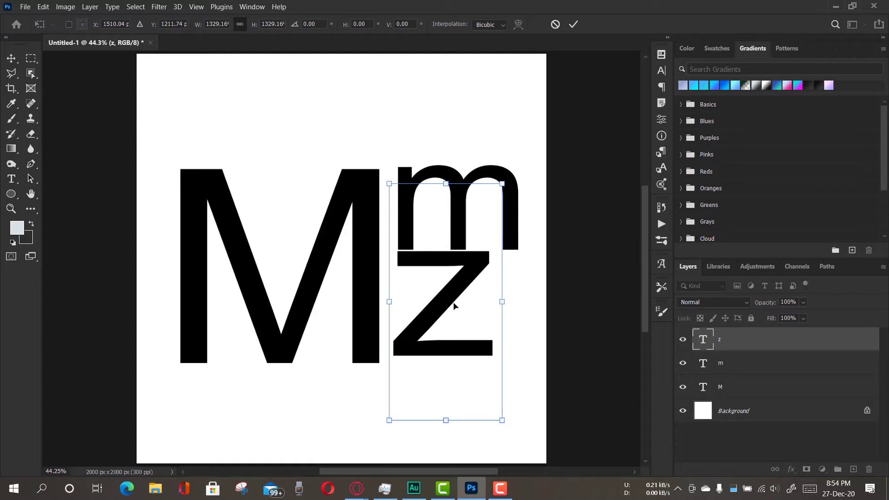
key(Down)
key(Down)
key(Down)
key(Down)
key(Down)
key(Down)
key(Down)
key(Down)
key(Down)
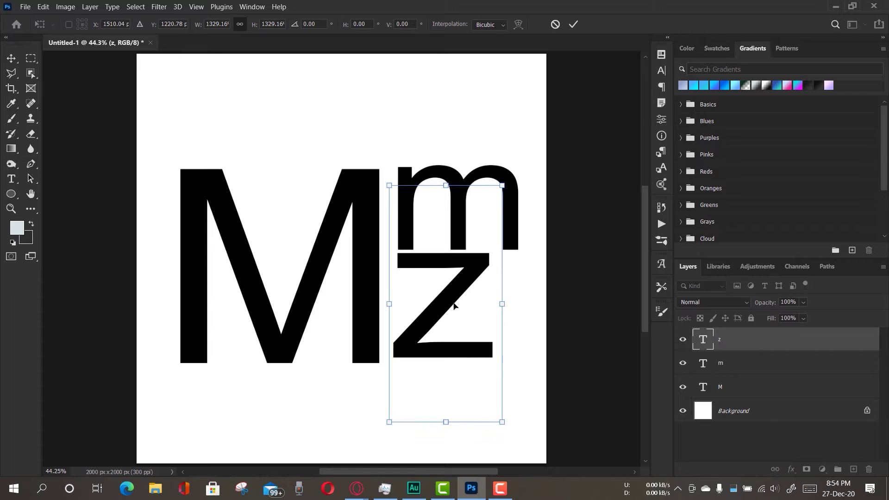
key(Down)
key(Down)
key(Down)
key(Down)
key(Down)
key(Down)
key(Down)
key(Down)
key(Down)
key(Down)
key(Down)
key(Down)
key(Down)
key(Down)
key(Down)
key(Down)
key(Down)
key(Down)
key(Down)
key(Down)
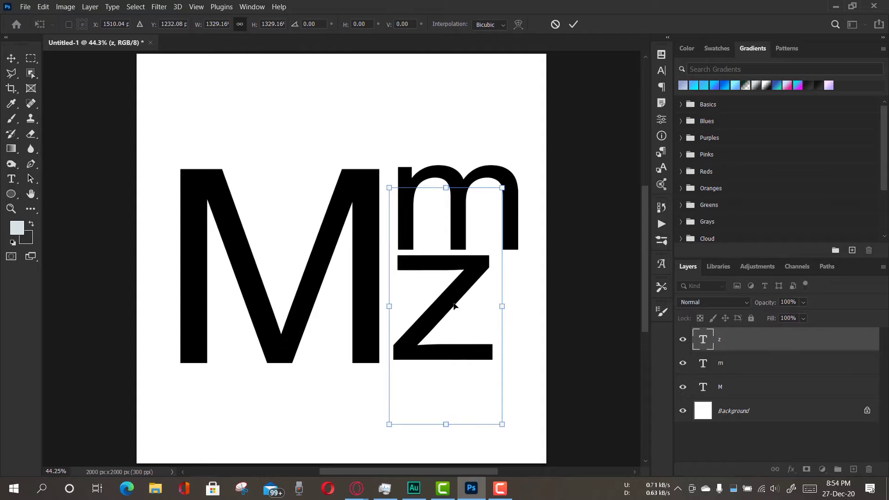
key(Down)
key(Down)
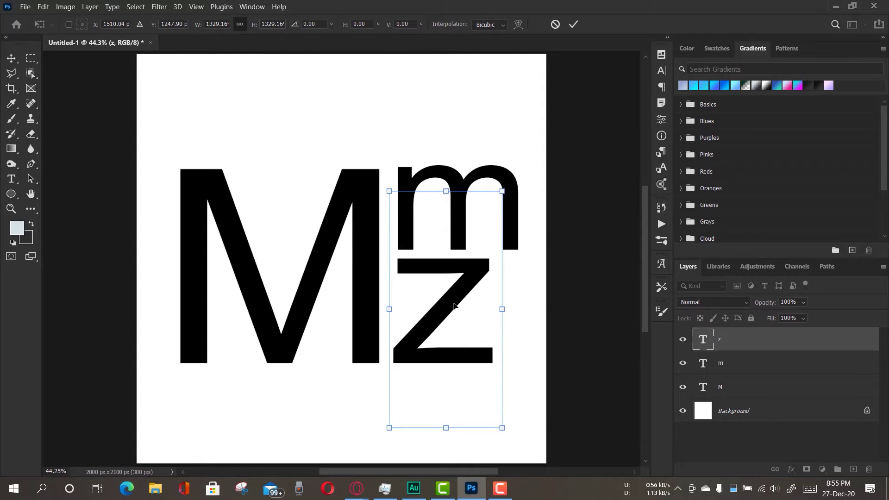
key(Down)
key(Down)
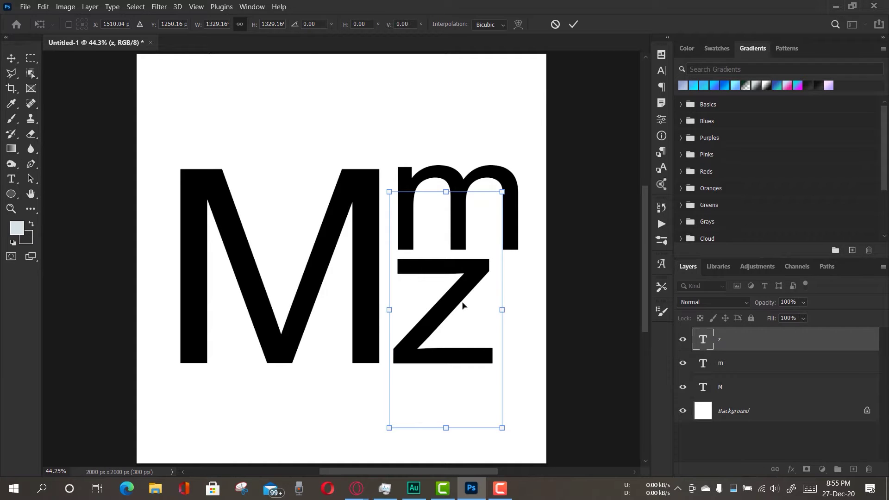
drag(504, 311, 535, 308)
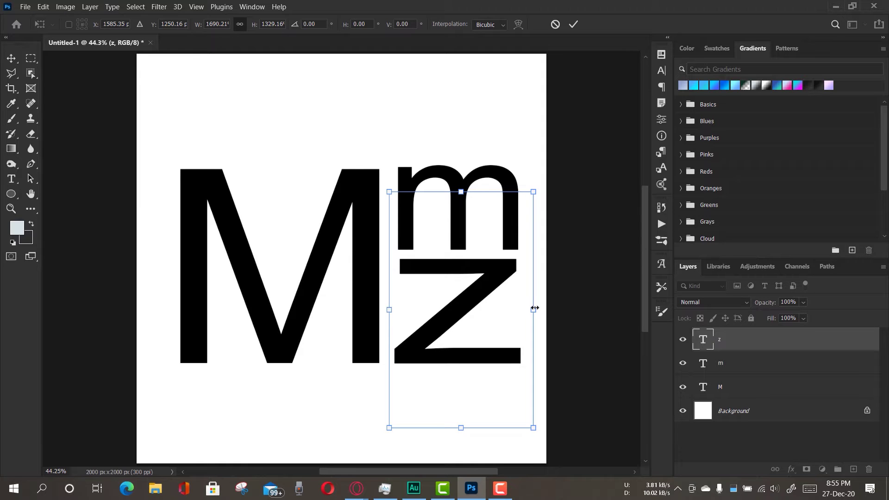
click(574, 24)
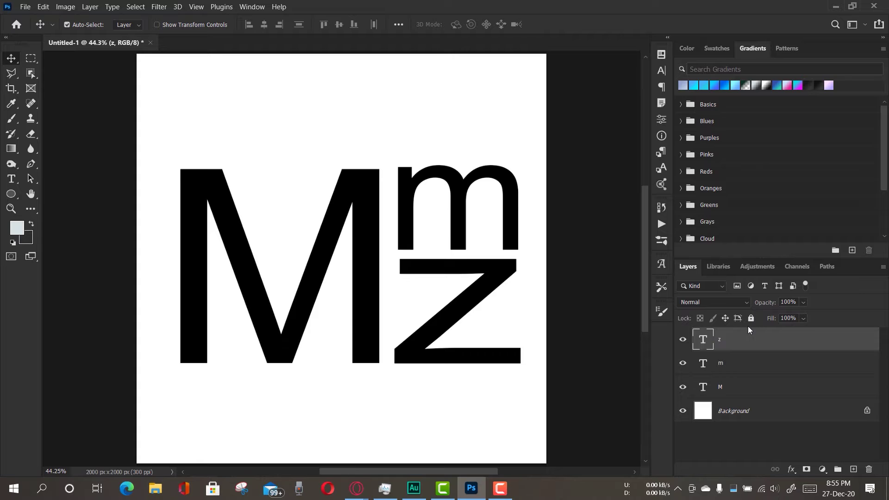
- Group the z, m and M text layers into Group 1, then select the Background layer
key(ctrl)
ctrl+click(741, 363)
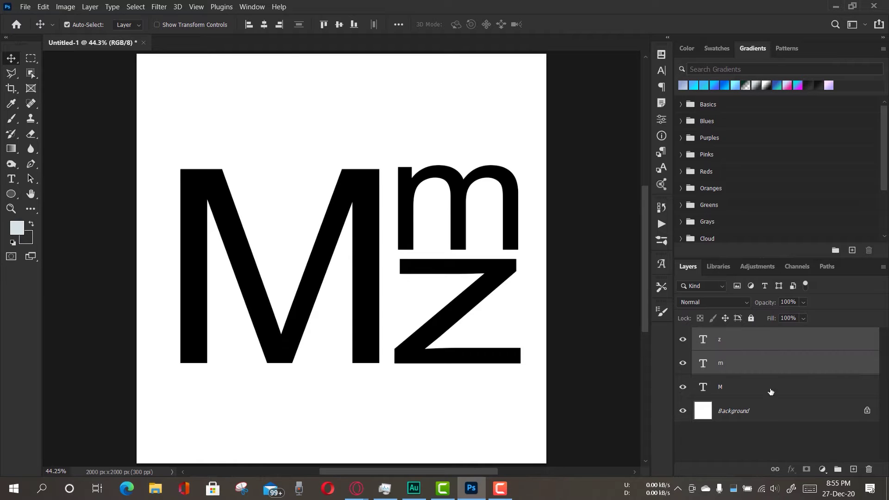
ctrl+click(735, 389)
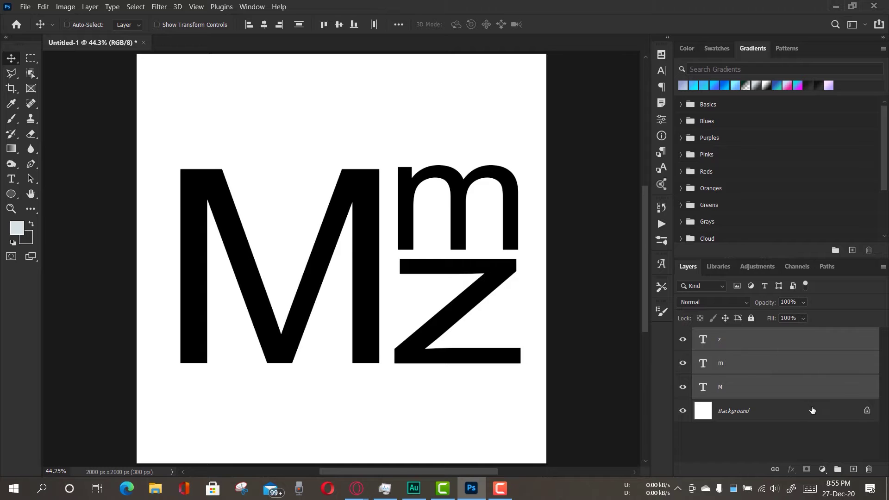
click(840, 472)
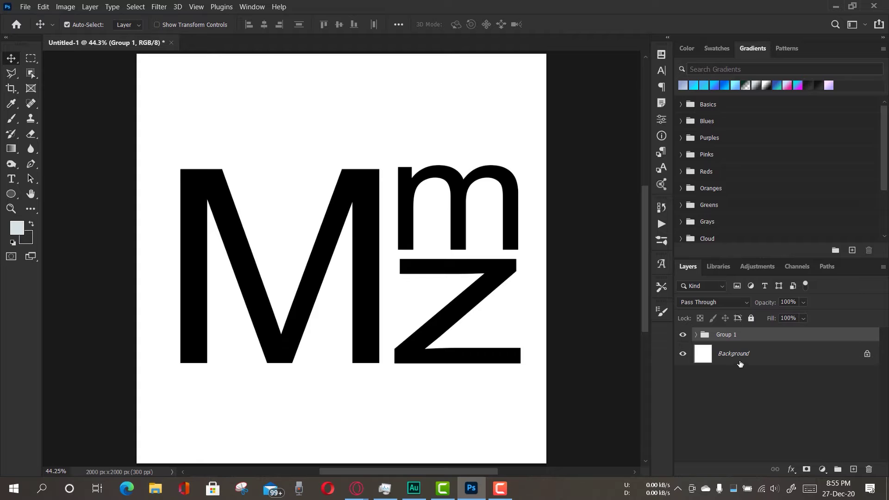
click(723, 355)
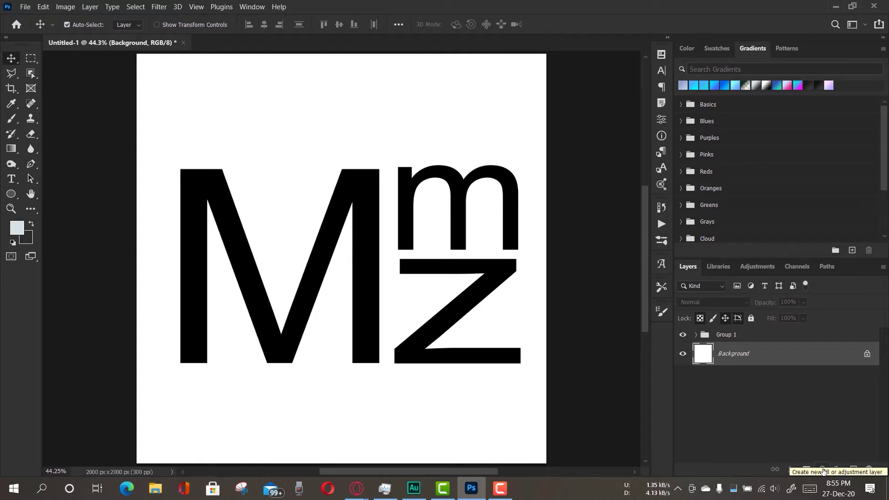
- Add a near-black #121212 Color Fill layer above the Background and expand Group 1
click(823, 469)
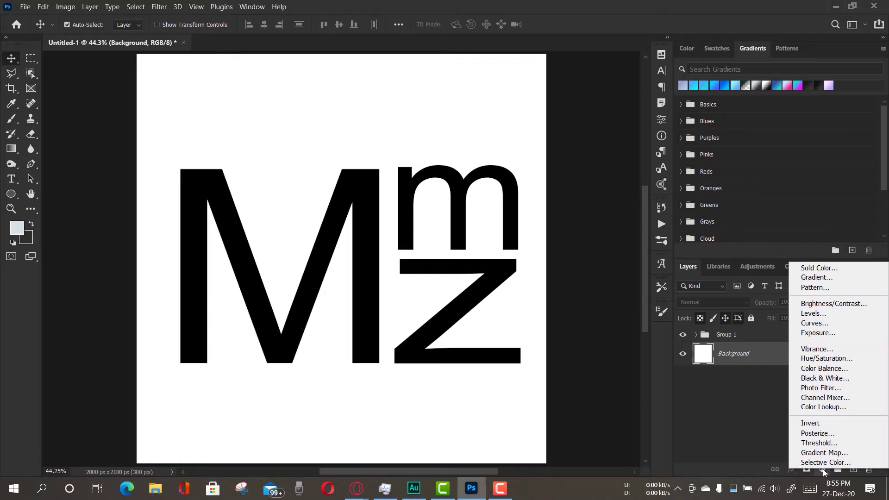
click(820, 269)
mouse_move(625, 307)
mouse_down()
mouse_move(575, 329)
mouse_move(573, 416)
mouse_up()
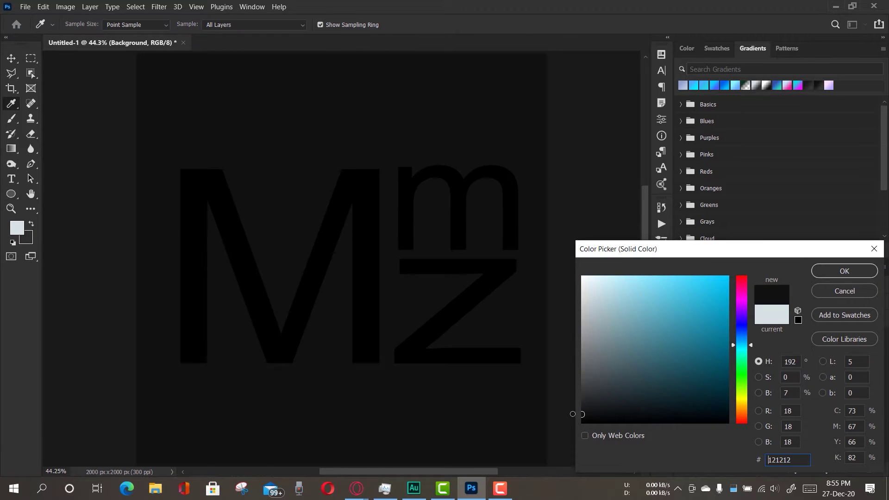
click(827, 276)
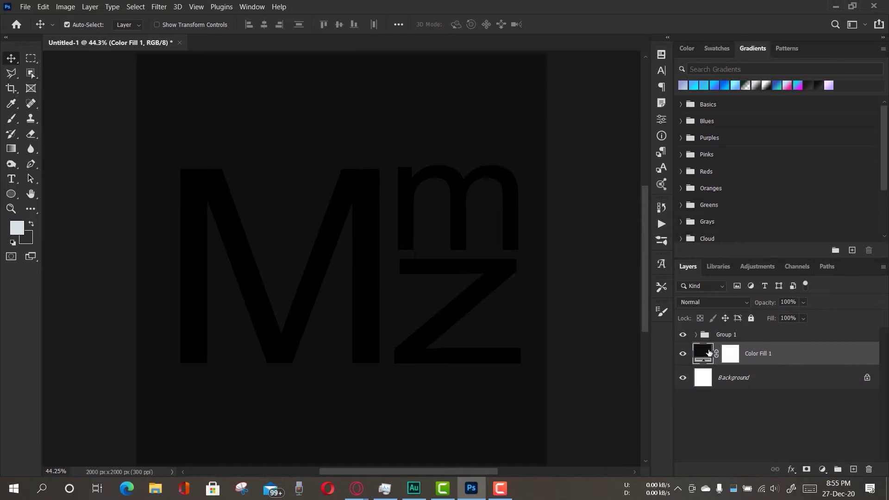
click(697, 335)
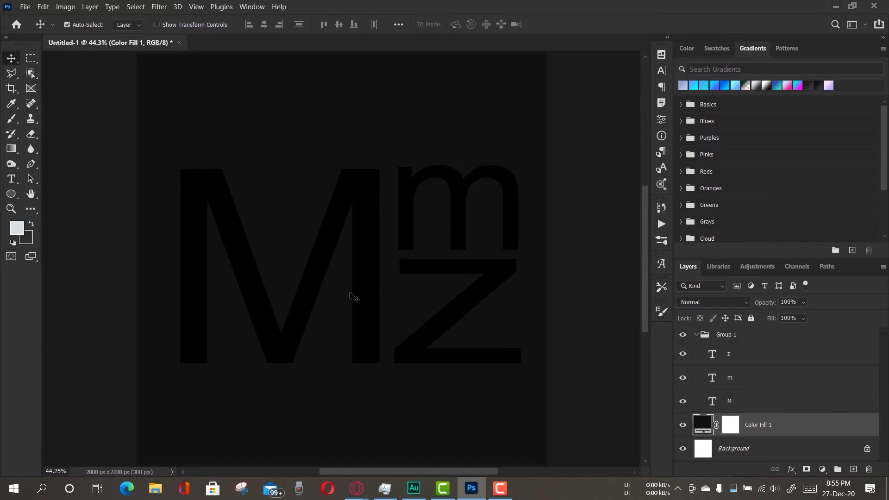
- Change the z text colour to white #ffffff
double_click(713, 356)
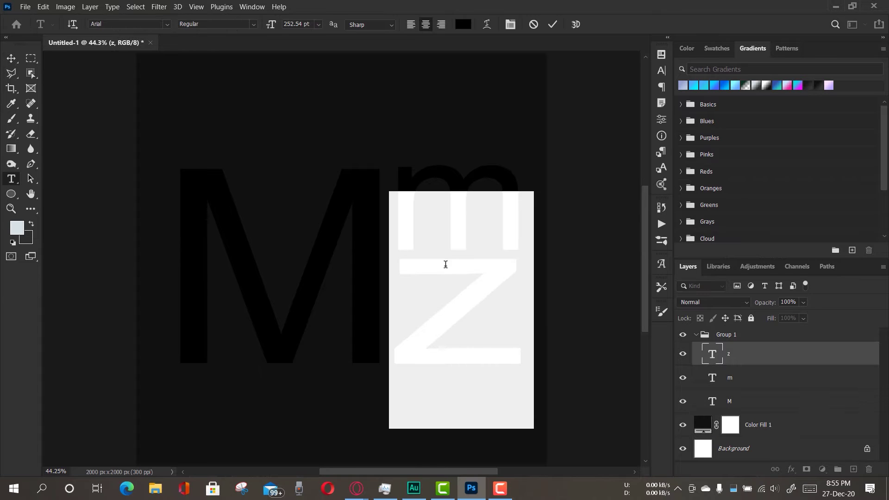
click(464, 25)
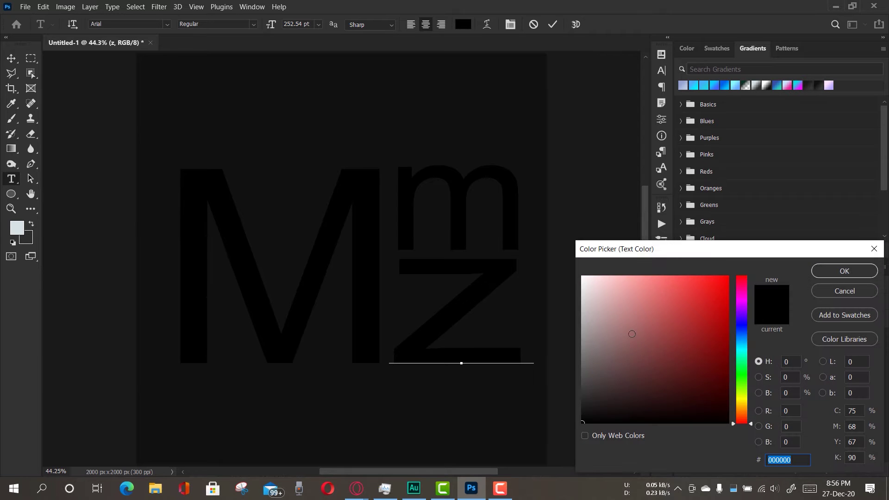
text(ffffff)
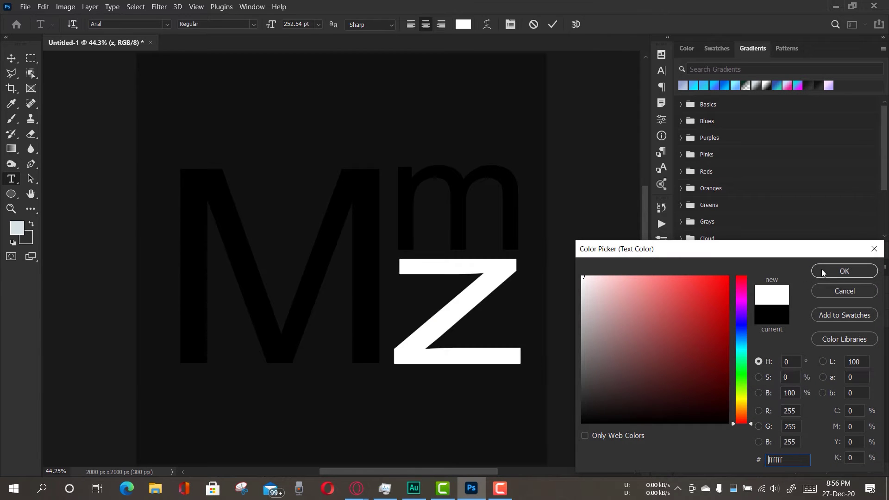
click(822, 273)
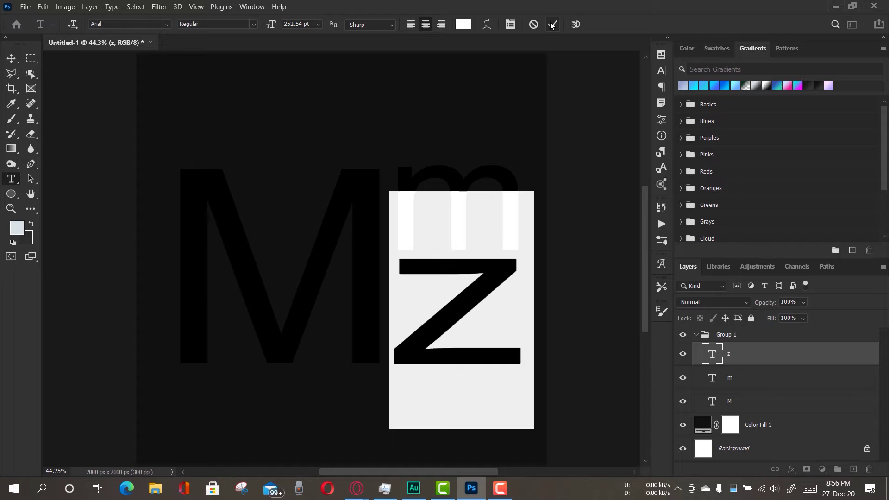
click(552, 26)
key(v)
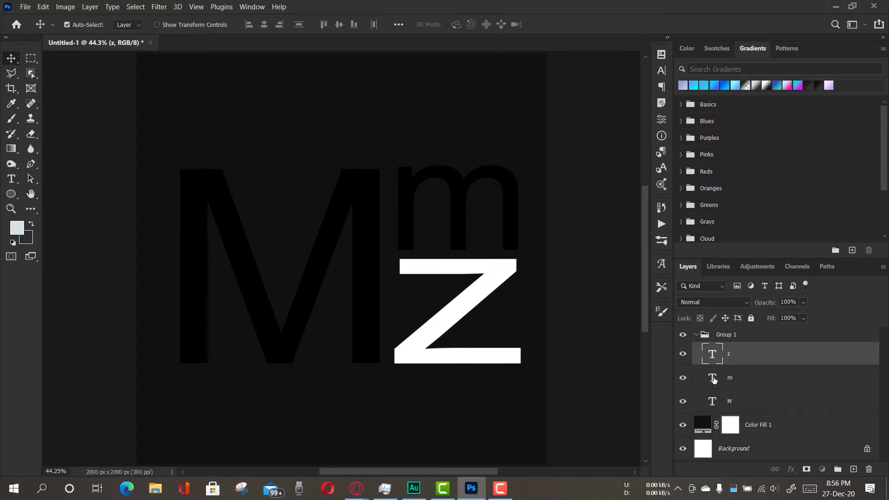
- Make the lowercase m text white
double_click(714, 379)
click(463, 25)
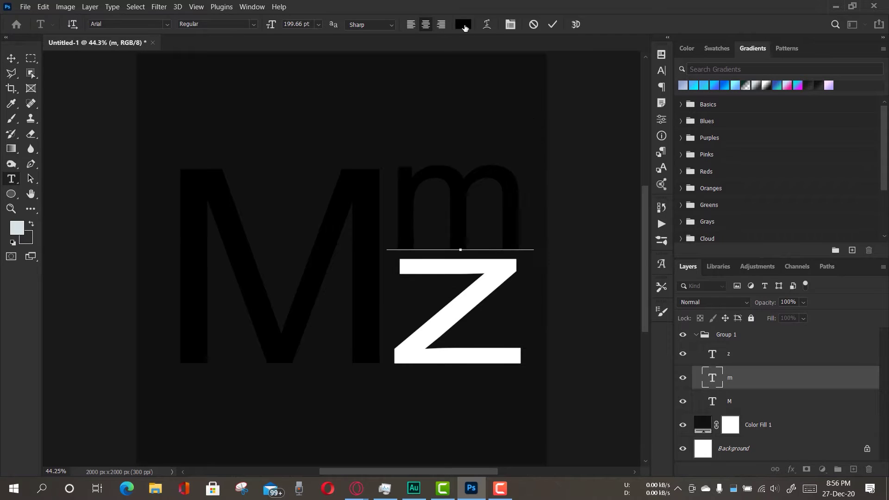
click(583, 277)
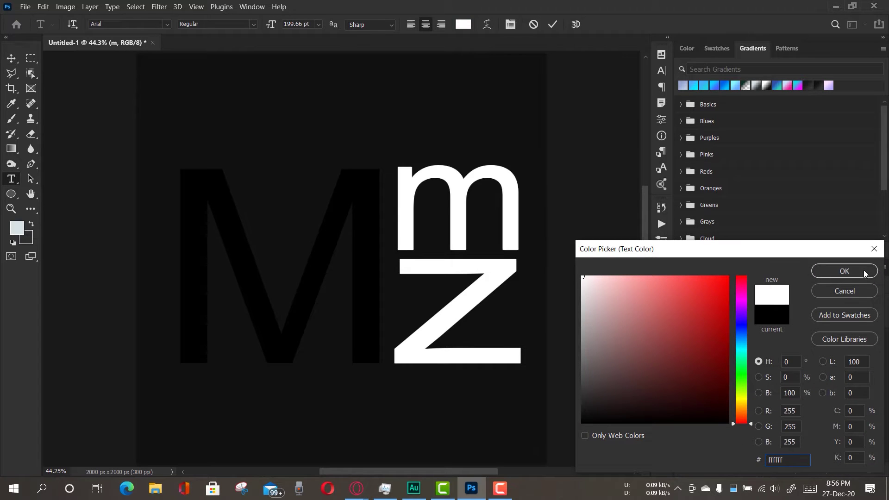
click(862, 273)
click(554, 24)
key(v)
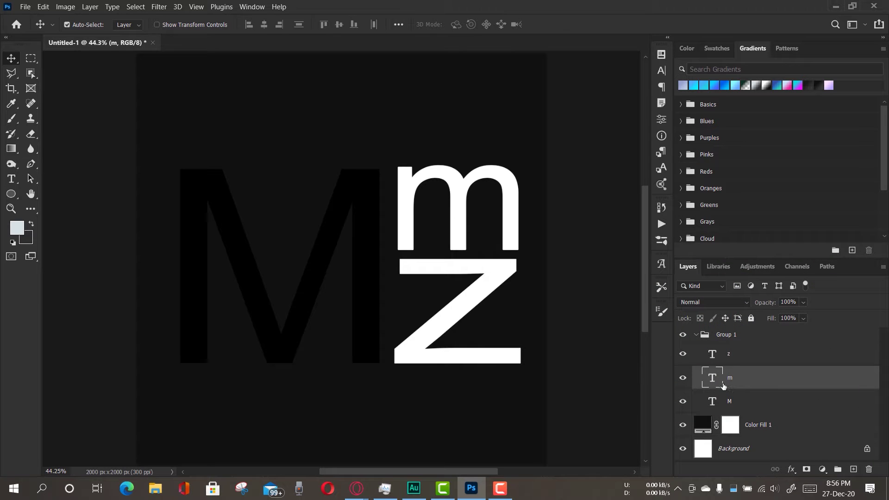
- Make the capital M text white as well
double_click(714, 401)
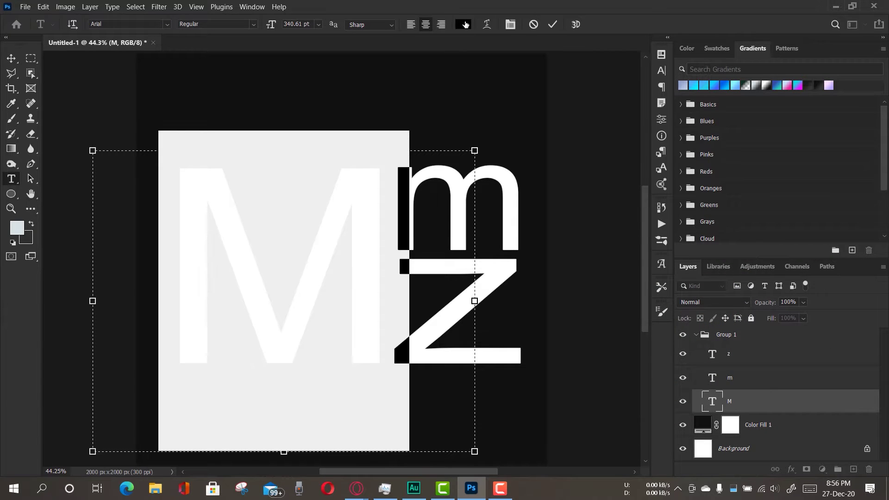
click(466, 24)
drag(627, 303, 563, 271)
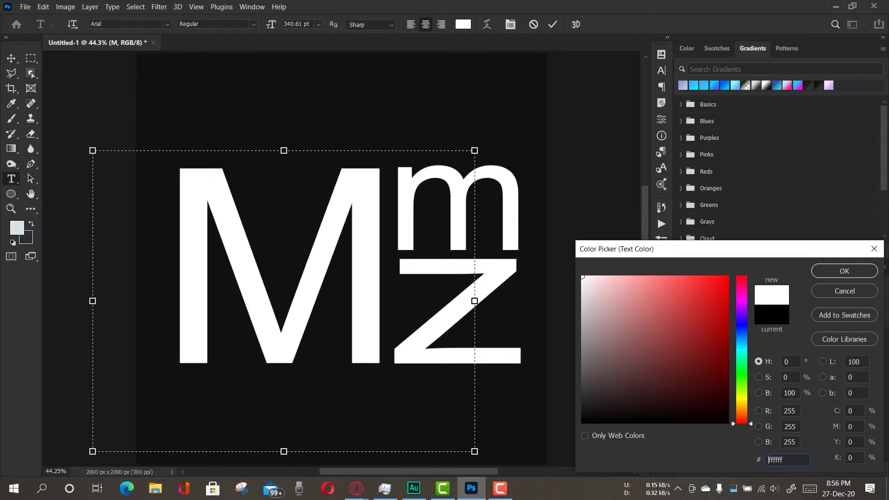
click(845, 271)
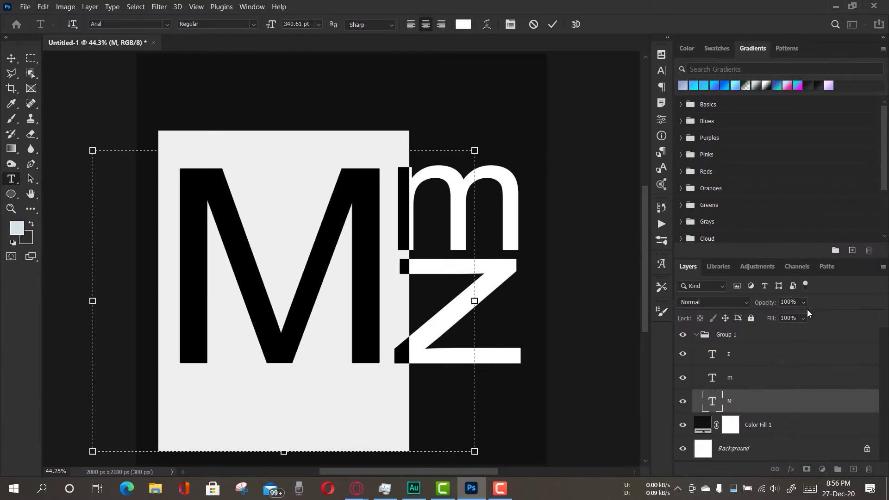
click(552, 25)
key(v)
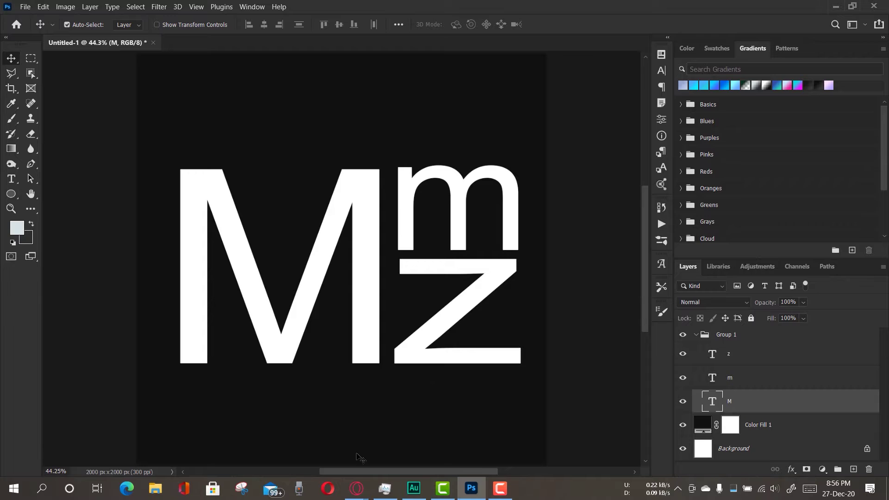
- Search Google for 'dumble' in a new browser tab and switch to image results
mouse_move(356, 489)
click(393, 462)
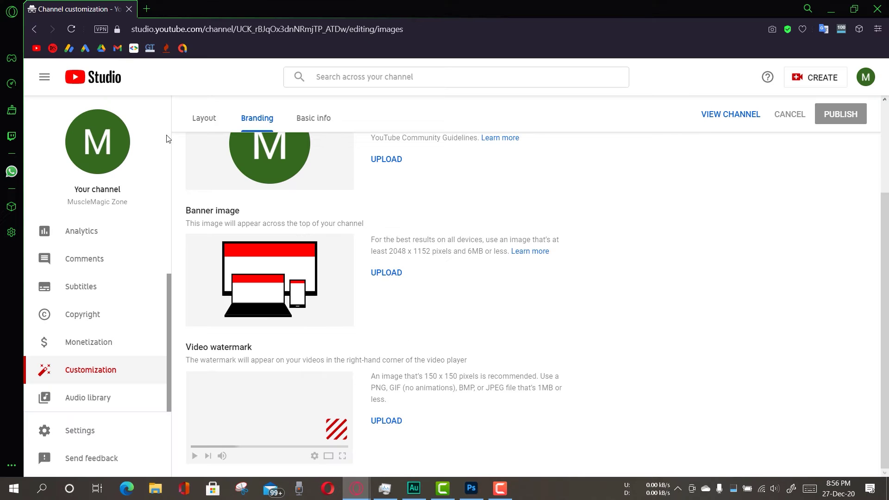
click(144, 9)
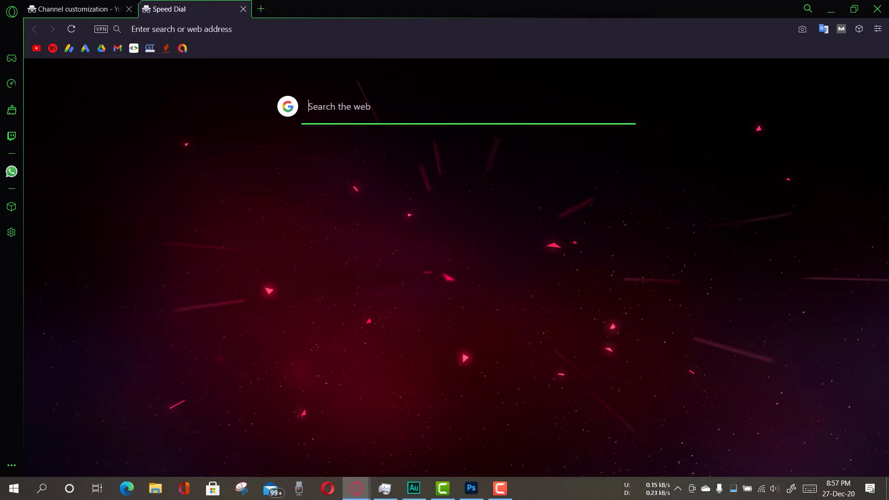
text(dumble)
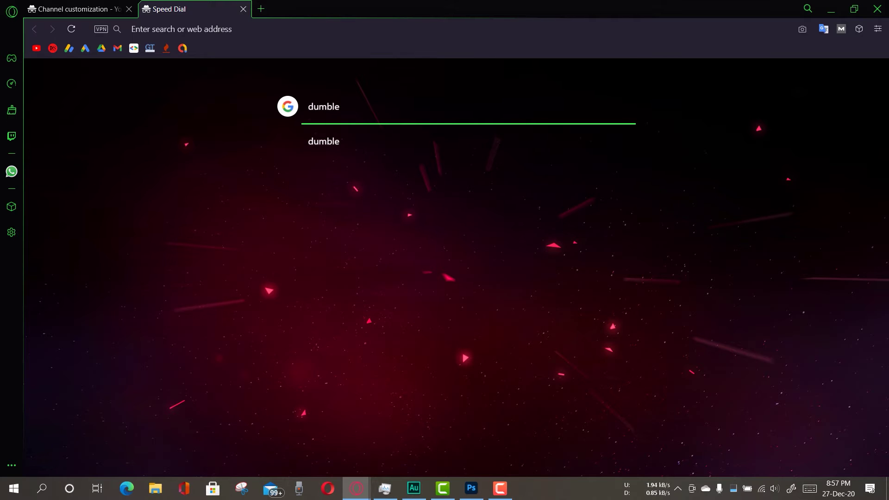
key(Return)
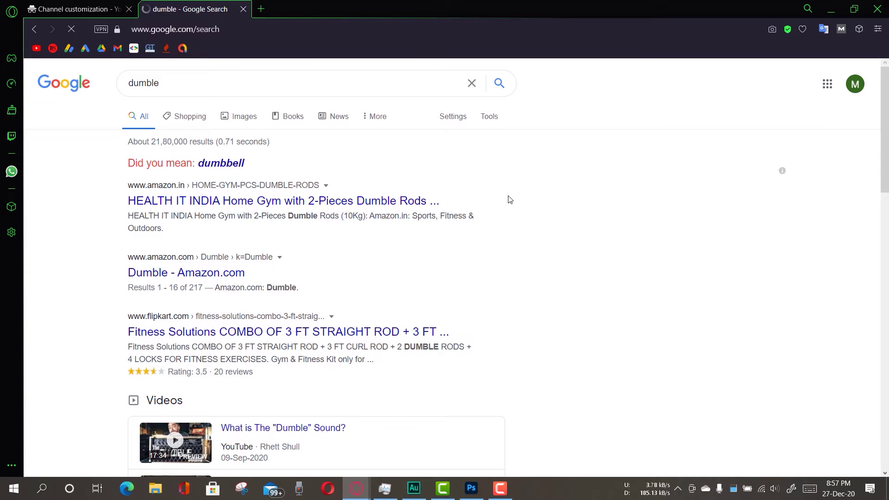
click(245, 122)
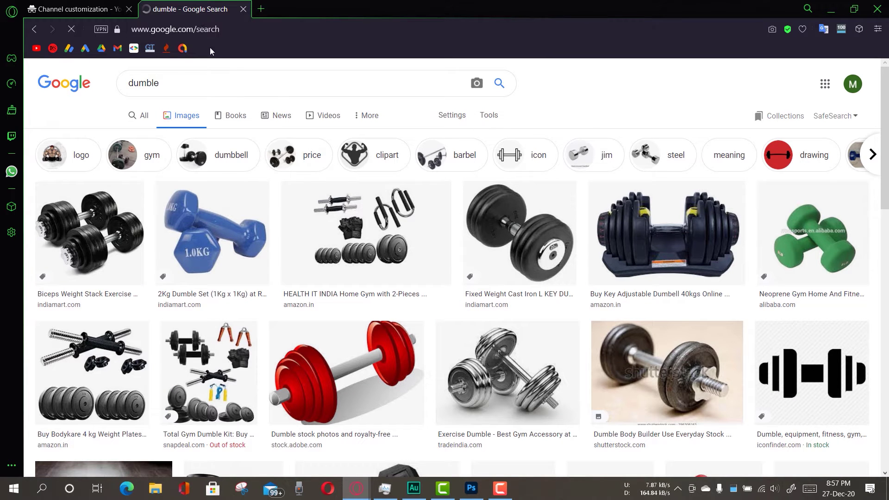
- Filter the dumble image results to clip art only
scroll(419, 258, down, 3)
scroll(506, 173, up, 3)
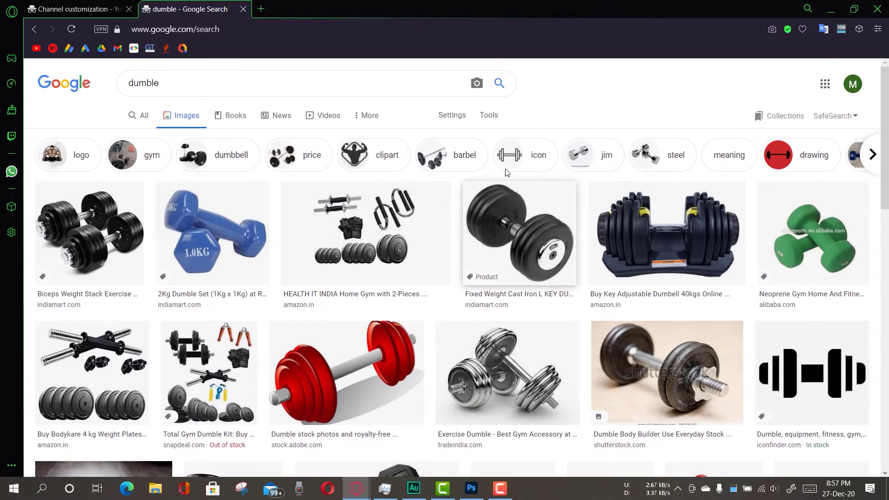
click(490, 116)
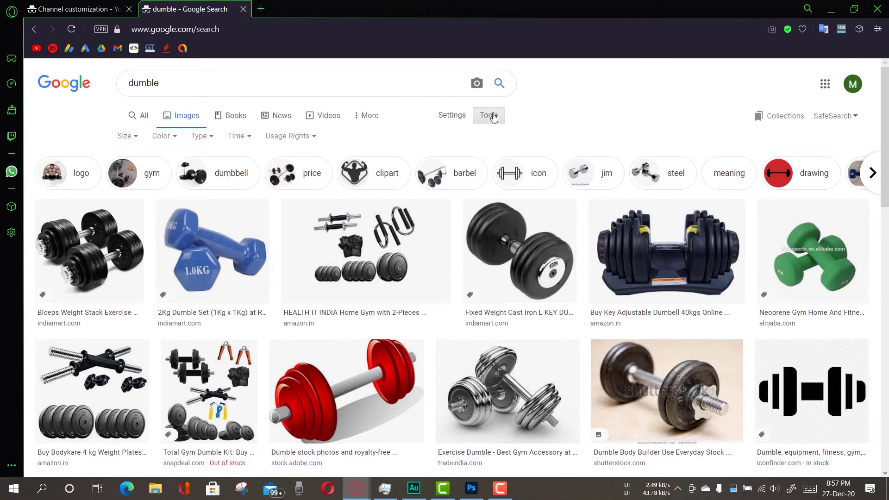
click(207, 139)
click(221, 182)
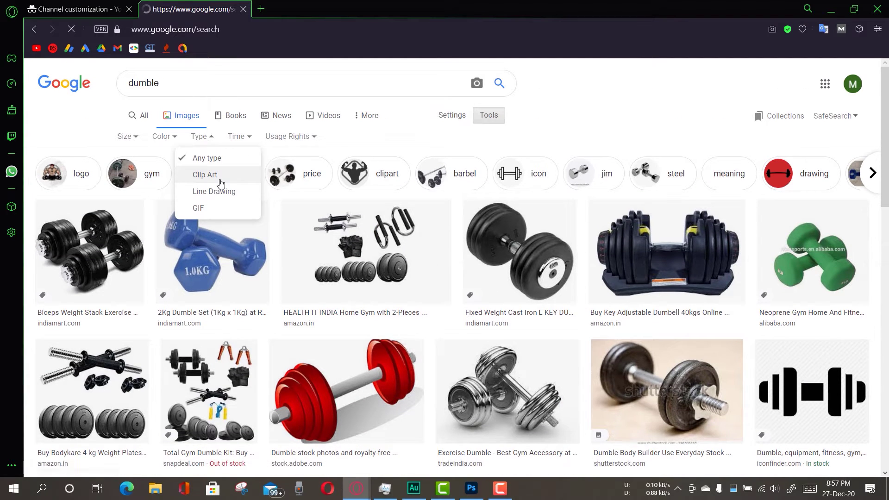
- Scroll down through the dumbbell clip art results
scroll(284, 359, down, 4)
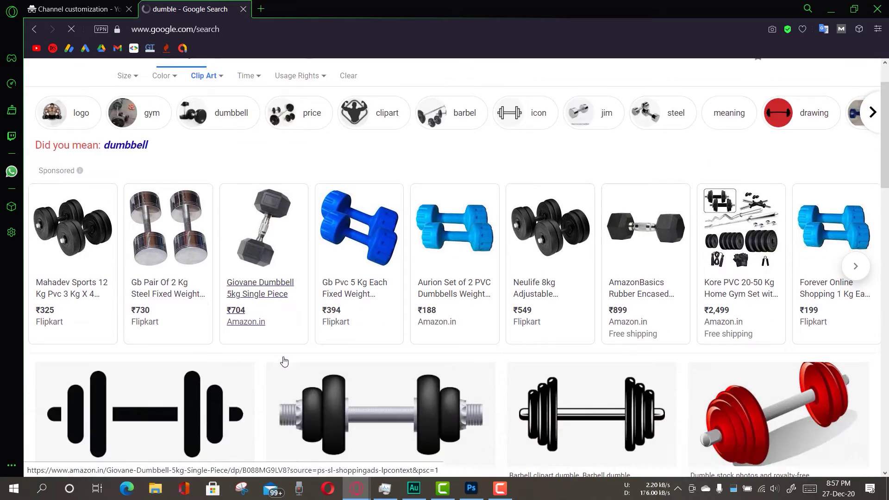
scroll(284, 360, down, 4)
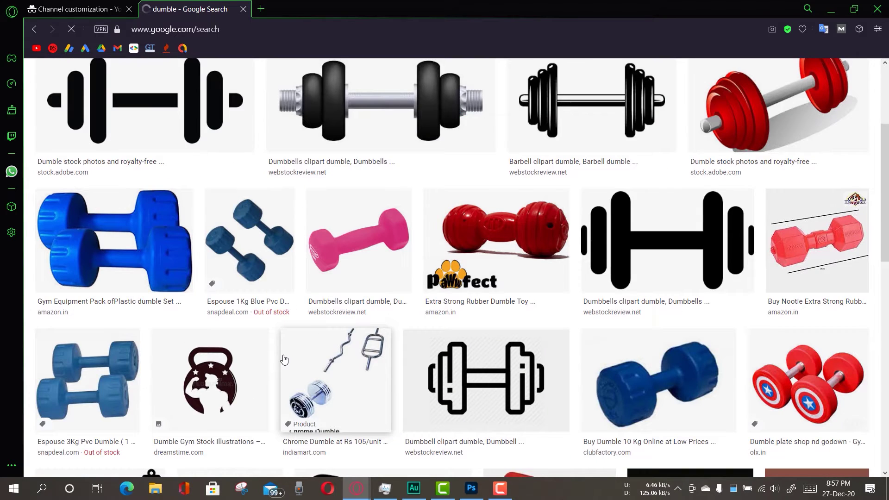
scroll(284, 359, down, 6)
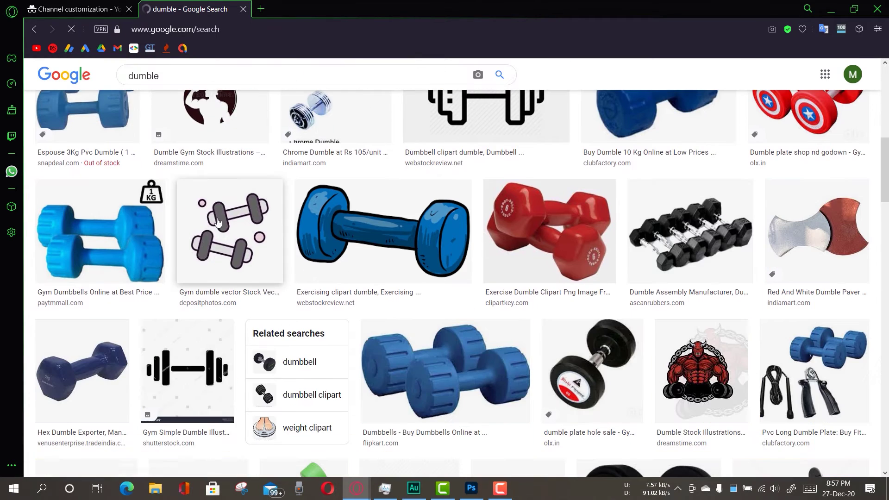
scroll(241, 217, down, 3)
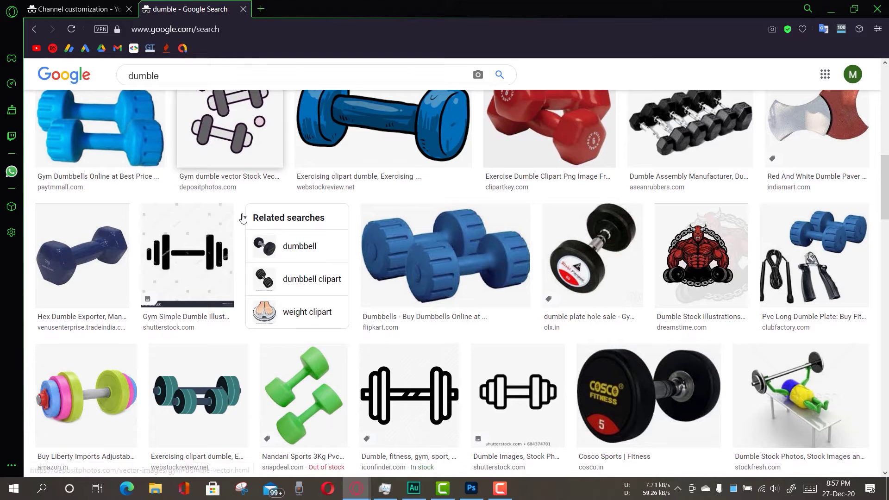
scroll(242, 218, down, 6)
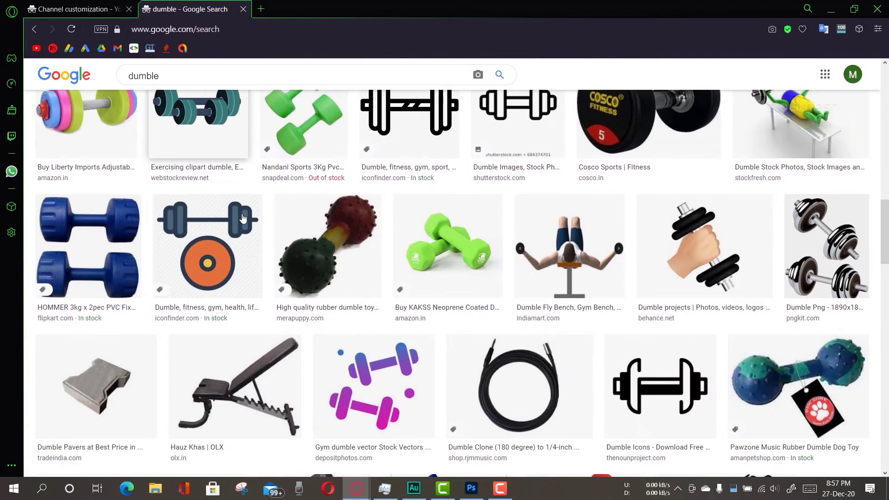
scroll(243, 218, down, 7)
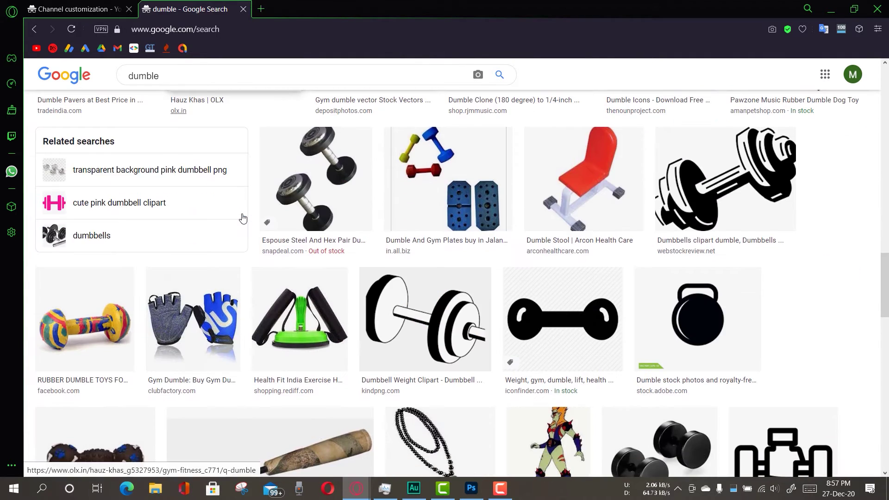
scroll(243, 185, down, 5)
scroll(242, 162, down, 2)
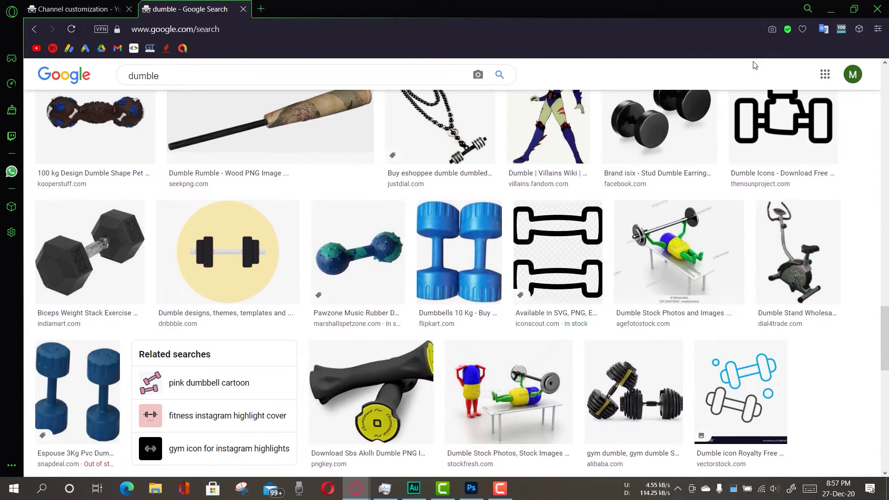
- Close the dumble search tab, return to Photoshop, and show the shape tool flyout
click(243, 9)
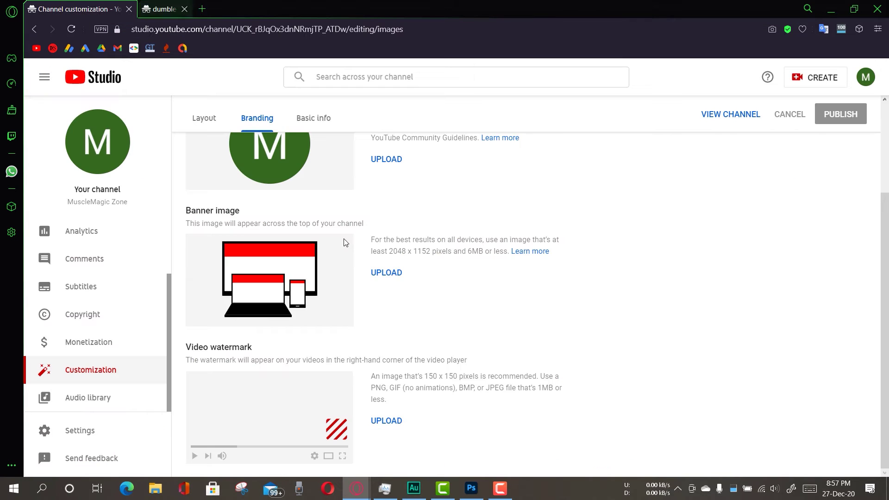
click(477, 489)
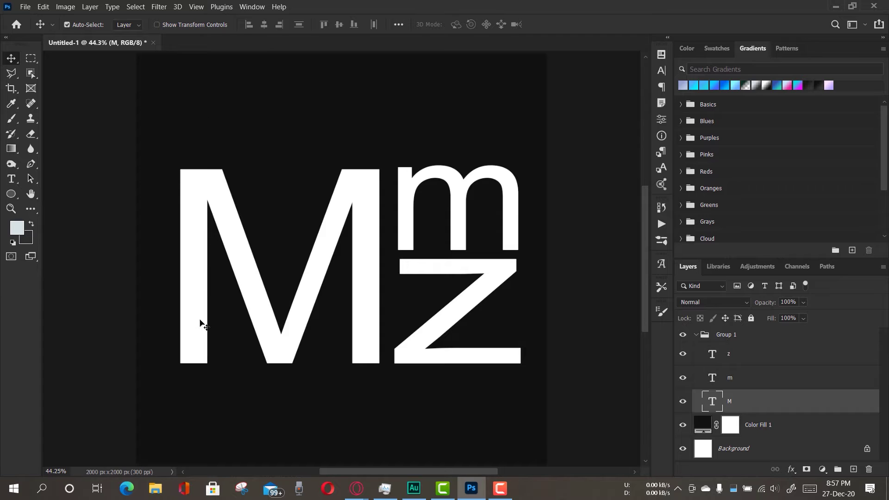
right_click(10, 197)
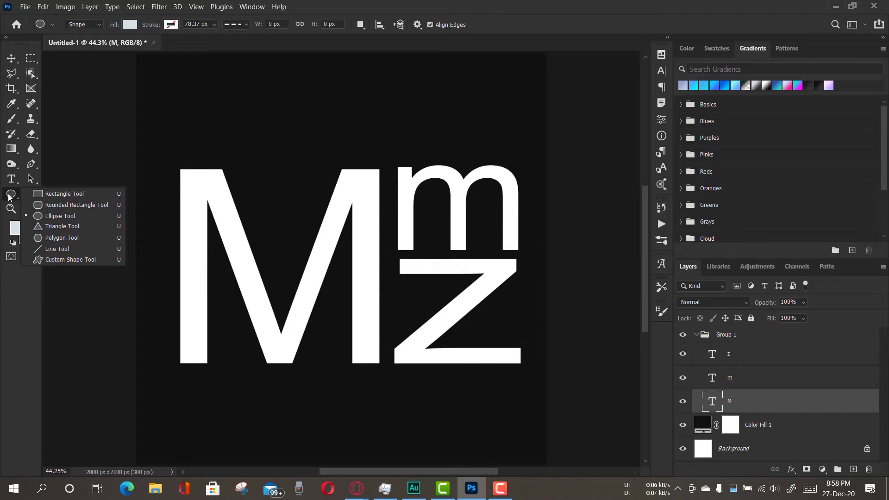
- Draw a tall rounded rectangle over the M's left stem with the Rounded Rectangle Tool
click(65, 204)
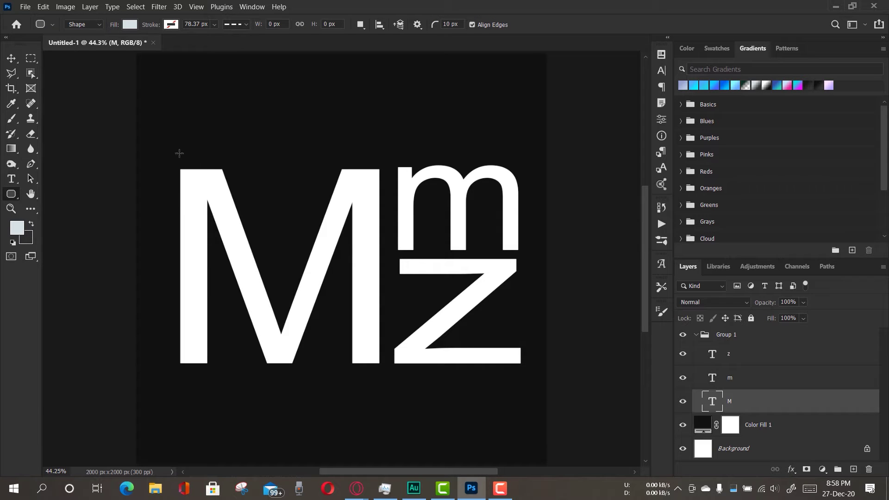
drag(179, 153, 207, 384)
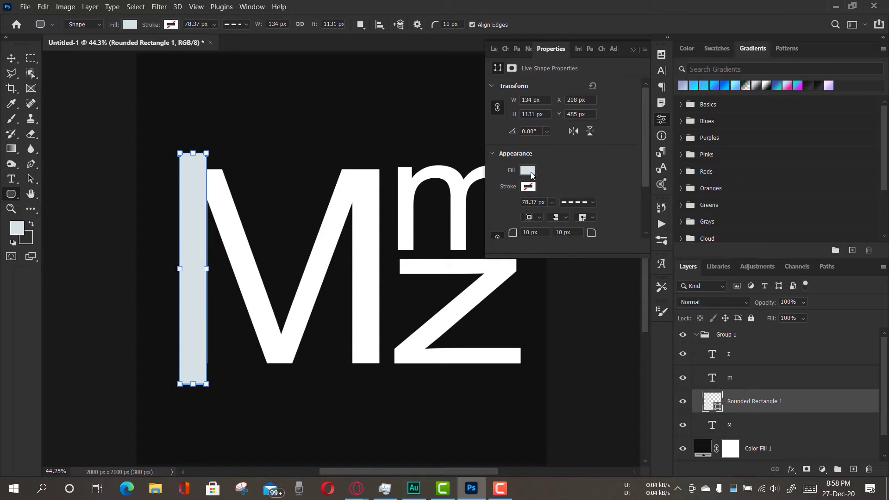
click(528, 171)
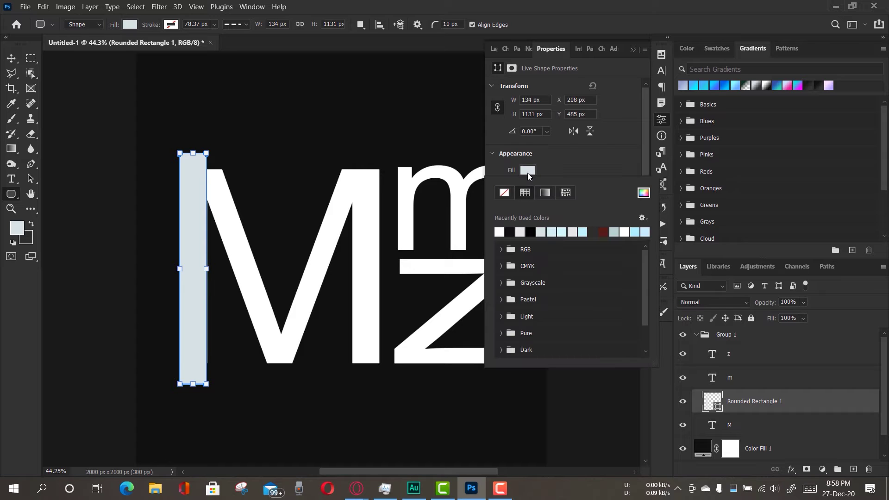
click(375, 197)
click(226, 207)
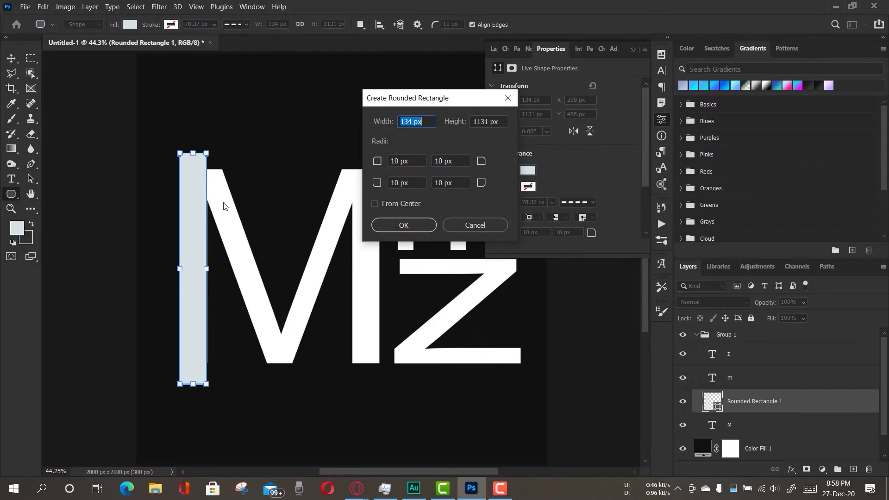
click(470, 227)
- Set the rounded rectangle's fill colour to #ffffff
click(528, 171)
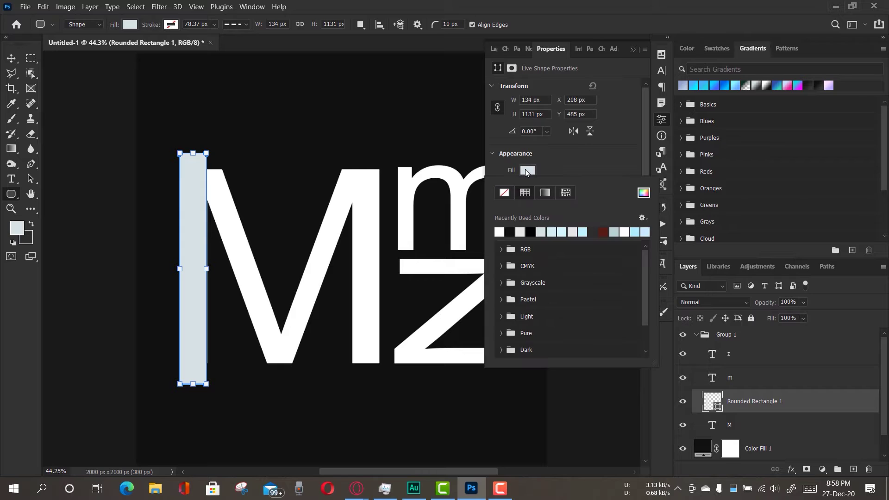
click(644, 193)
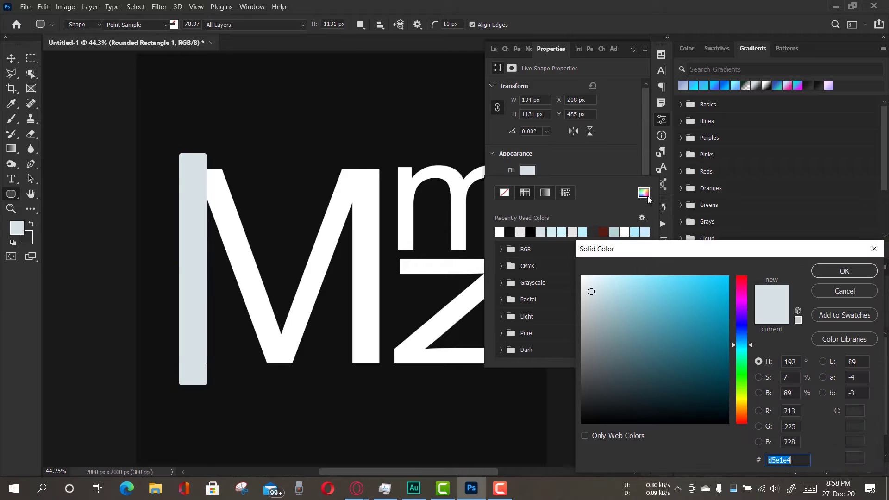
text(ffffff)
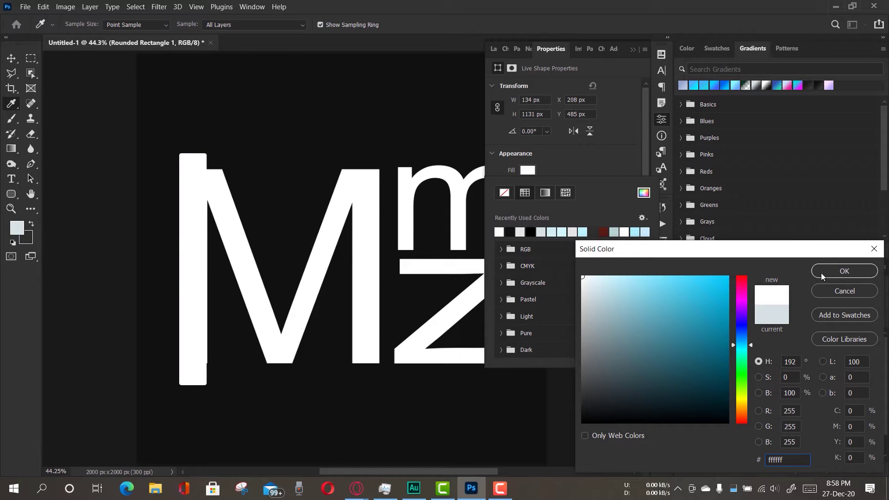
click(833, 273)
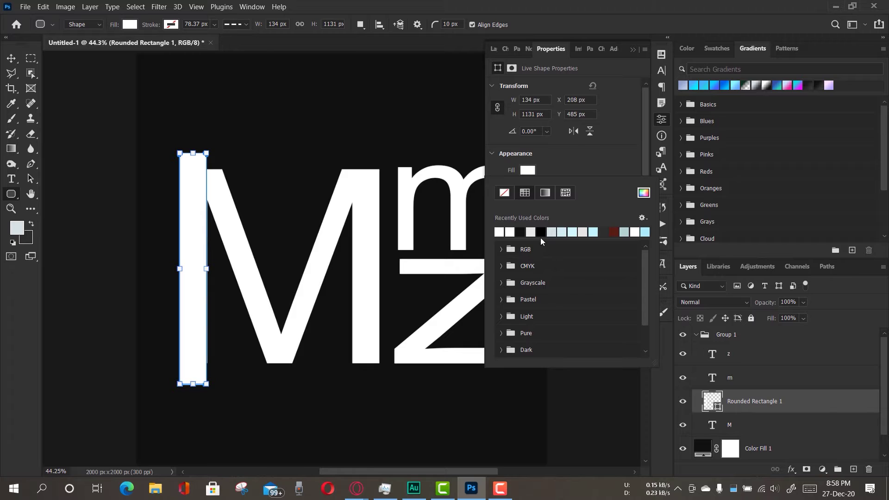
click(633, 51)
click(632, 50)
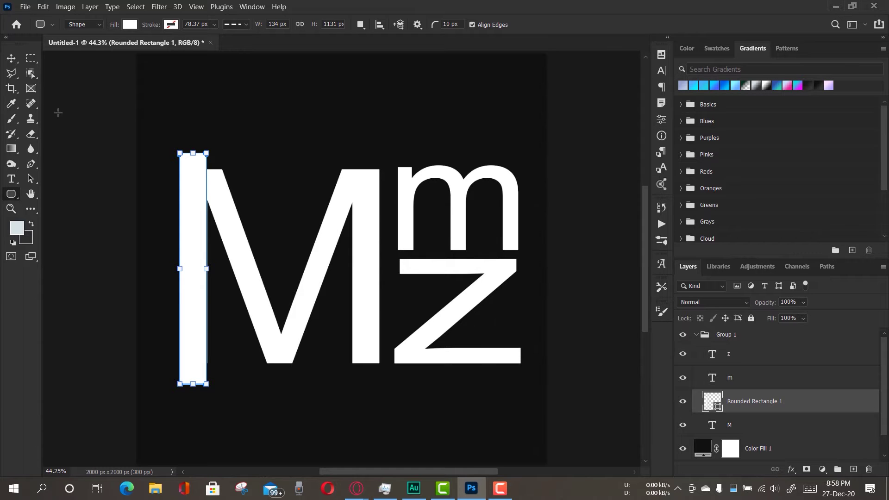
- Shift the M about 54 px left and add a layer mask to it
click(11, 59)
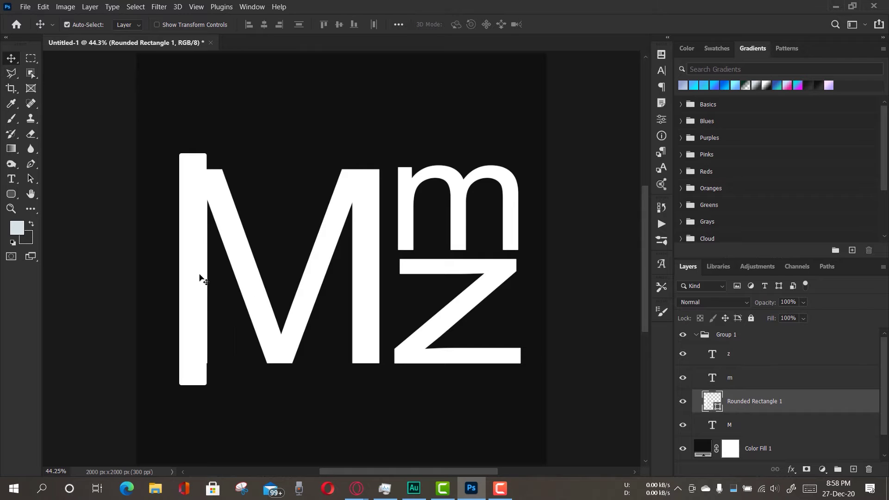
drag(231, 238, 216, 240)
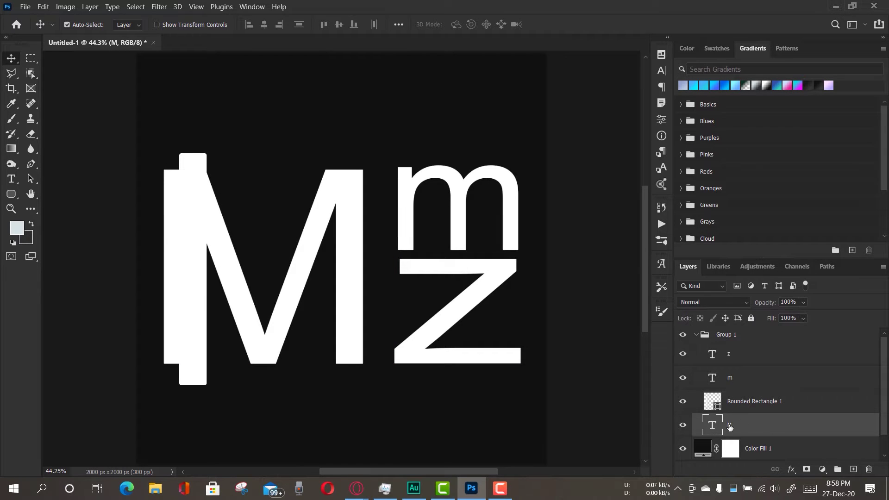
click(807, 471)
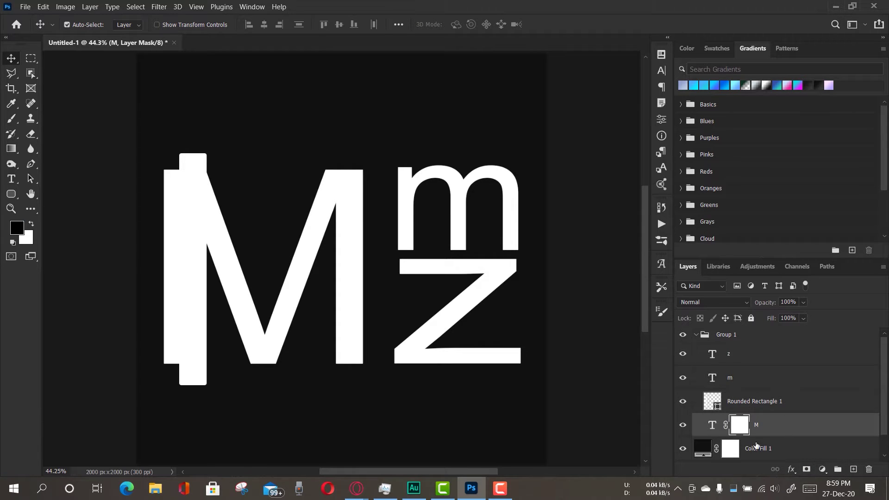
- Paint black with a Hard Round brush to hide the M's top-left corner and left stem
click(13, 121)
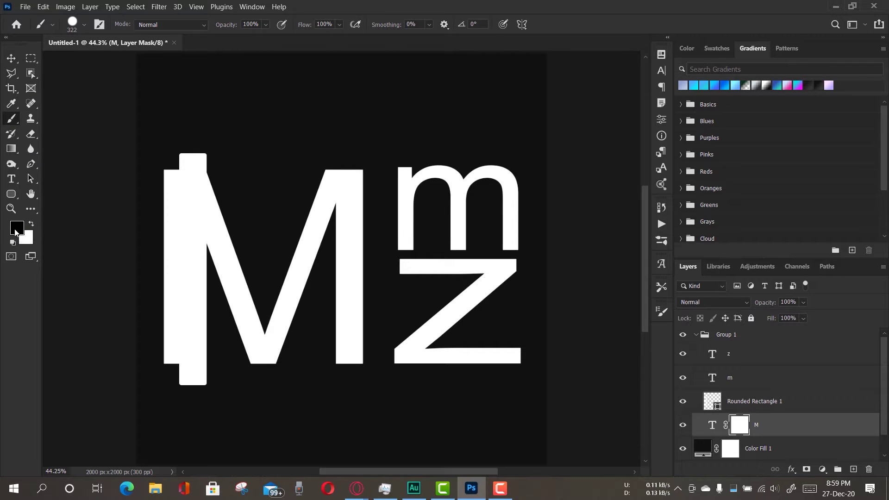
right_click(279, 155)
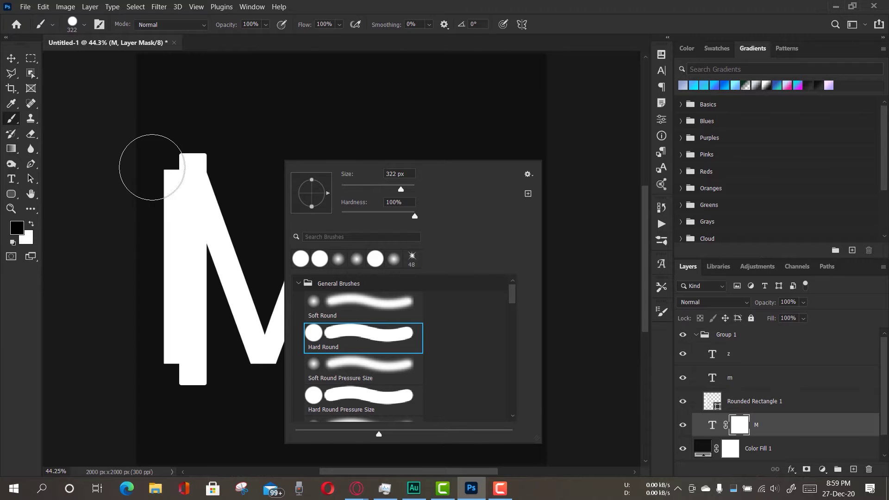
click(153, 188)
drag(153, 189, 151, 370)
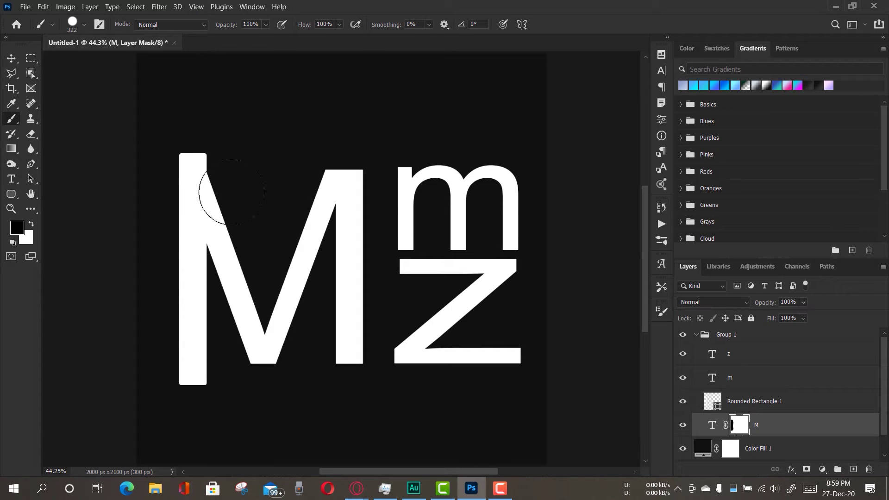
click(11, 59)
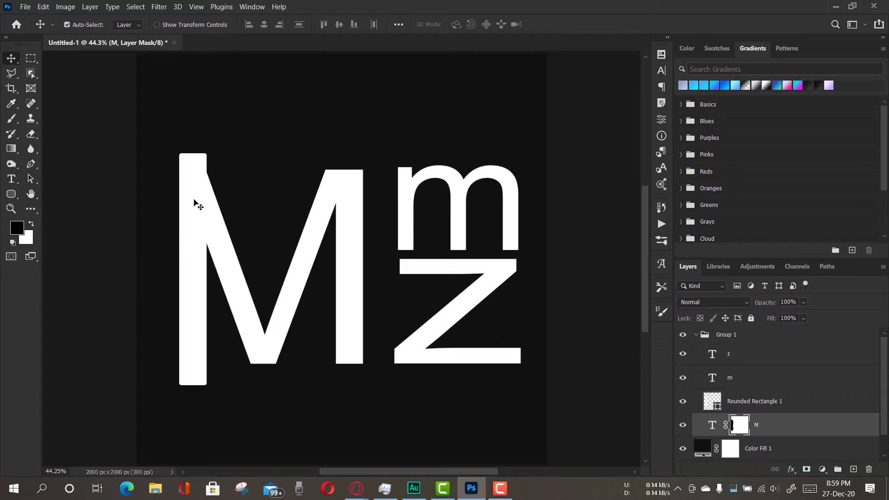
- Widen the white bar to 148 px and move it below the letters
mouse_move(195, 203)
mouse_down()
mouse_move(349, 206)
mouse_move(350, 266)
mouse_move(228, 219)
mouse_move(218, 171)
mouse_move(192, 185)
mouse_move(191, 203)
mouse_up()
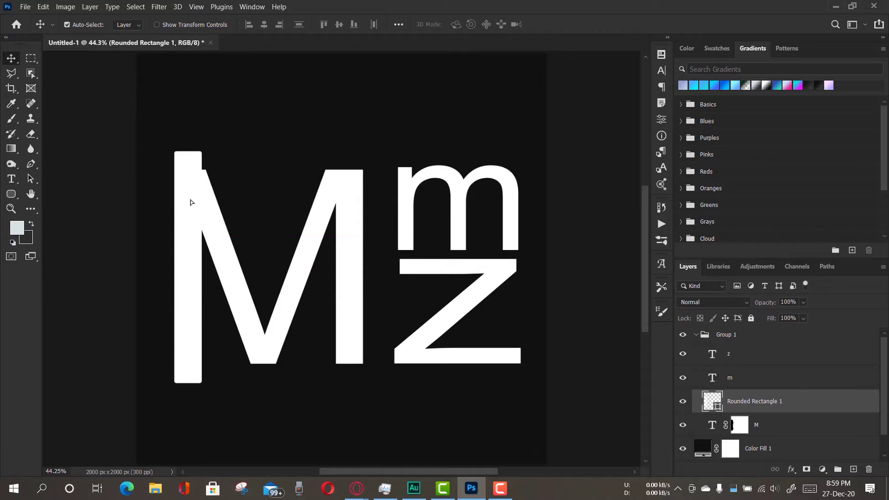
key(ctrl+t)
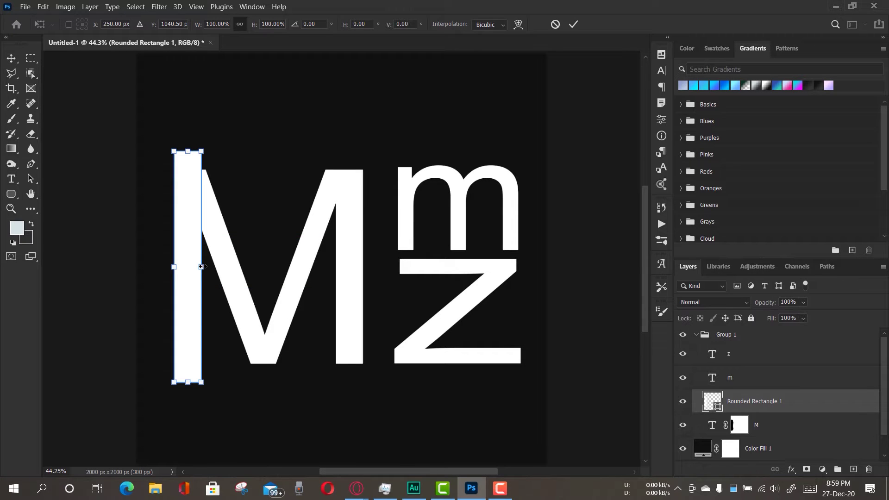
drag(202, 267, 204, 267)
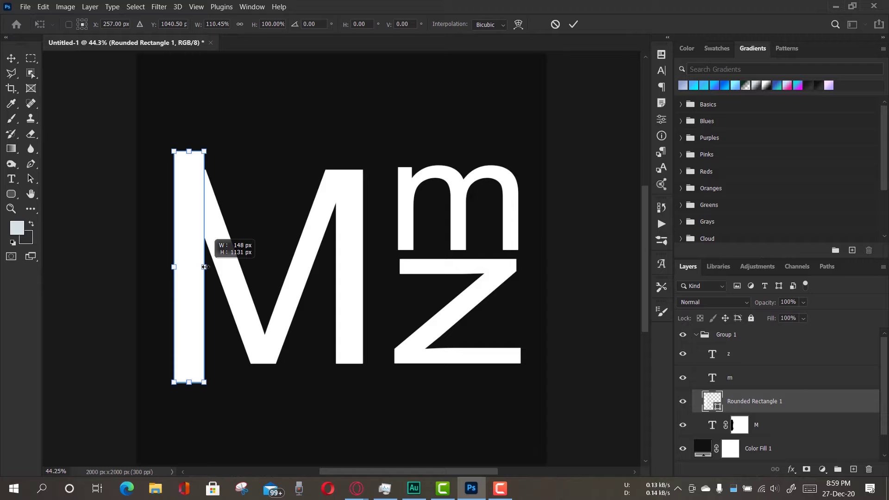
click(574, 24)
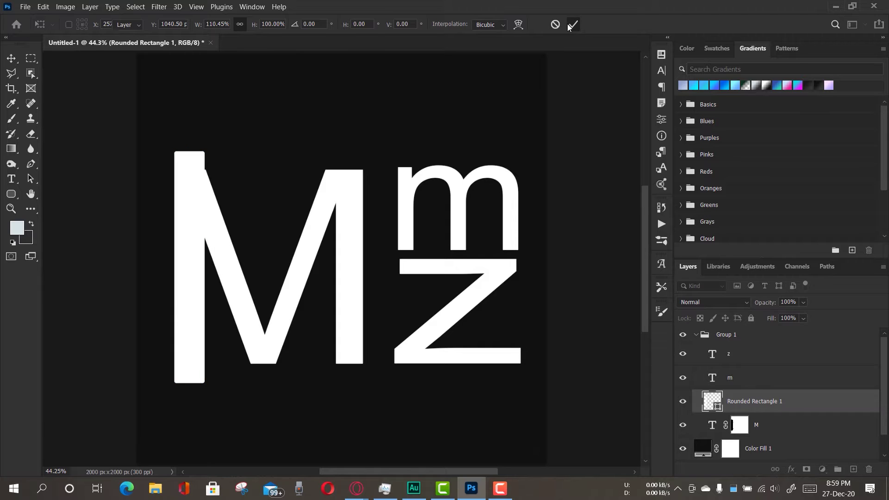
drag(184, 297, 359, 379)
drag(252, 340, 251, 340)
- Zoom to 100% around the bar and align it under the stem
click(11, 209)
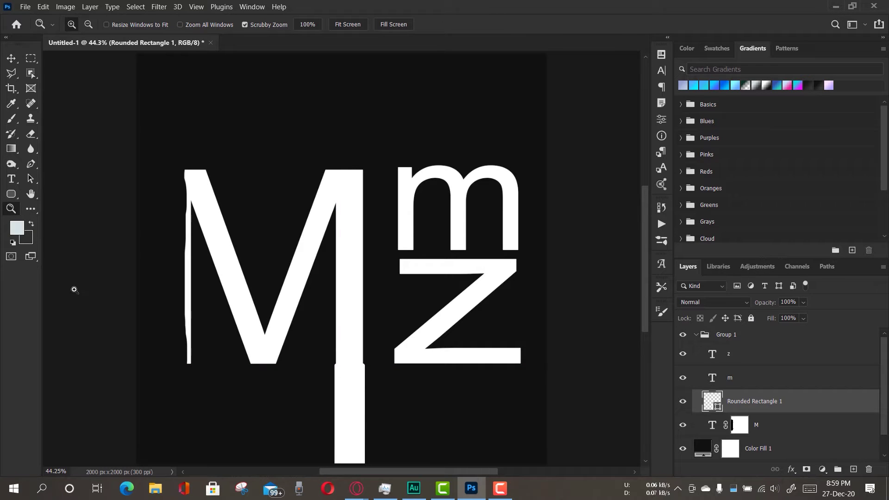
drag(372, 382, 363, 371)
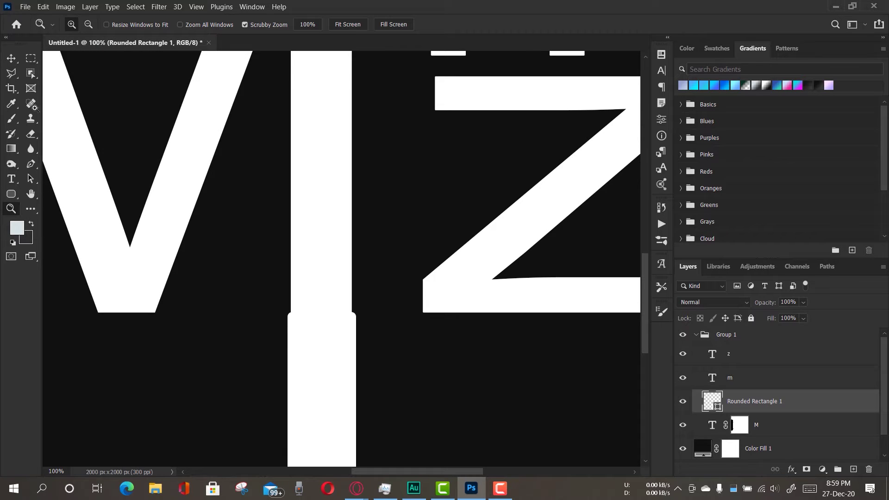
click(12, 58)
drag(312, 357, 321, 342)
key(Left)
key(Left)
key(Left)
key(Left)
key(Left)
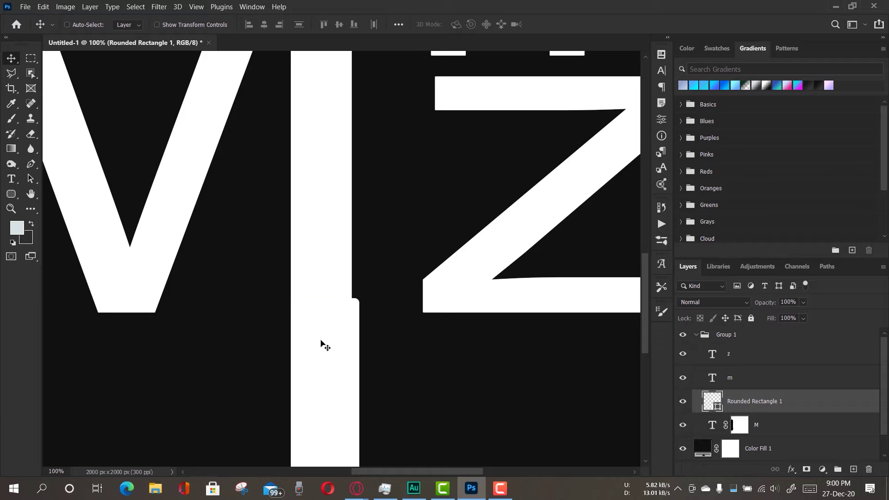
- Narrow the rounded rectangle bar to about 134 px wide
key(t)
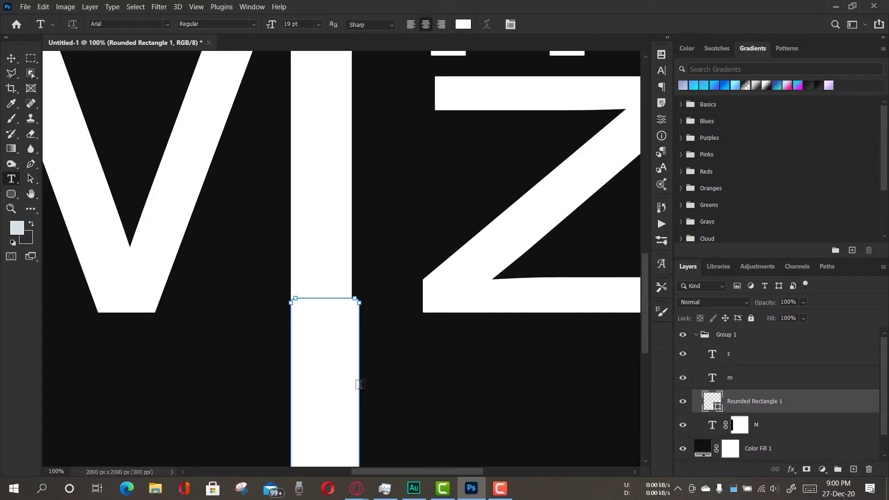
drag(643, 285, 635, 309)
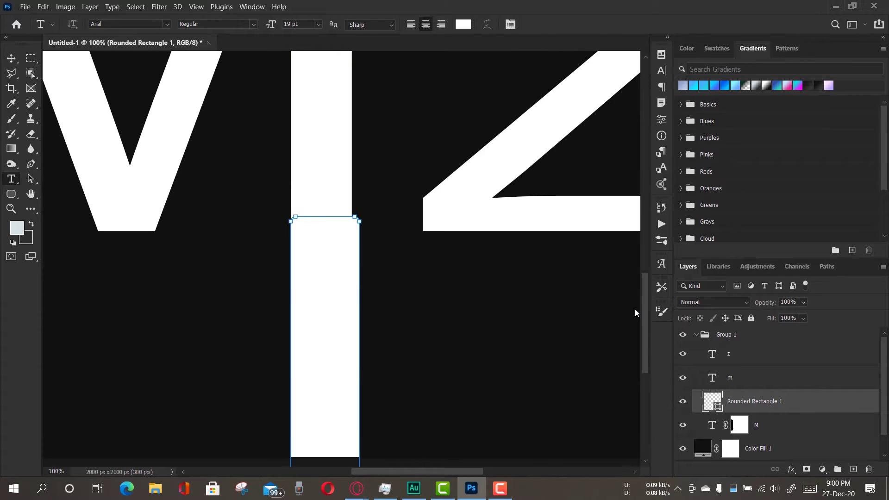
click(14, 60)
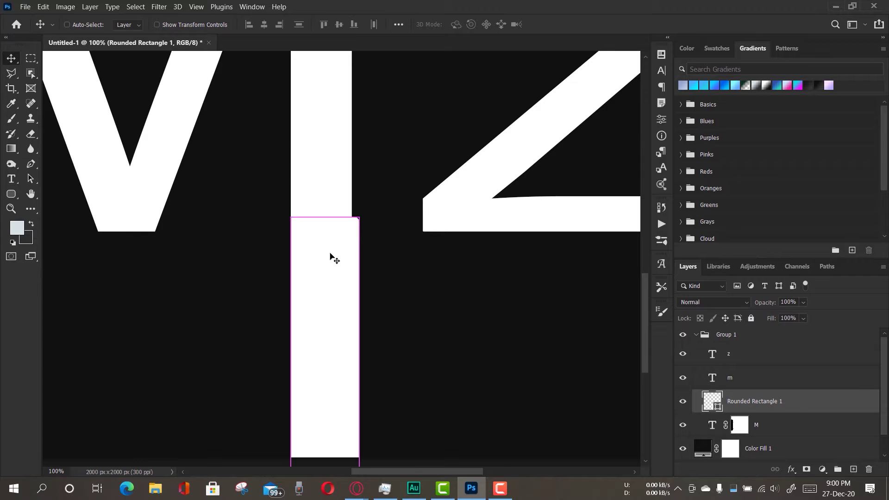
key(ctrl+t)
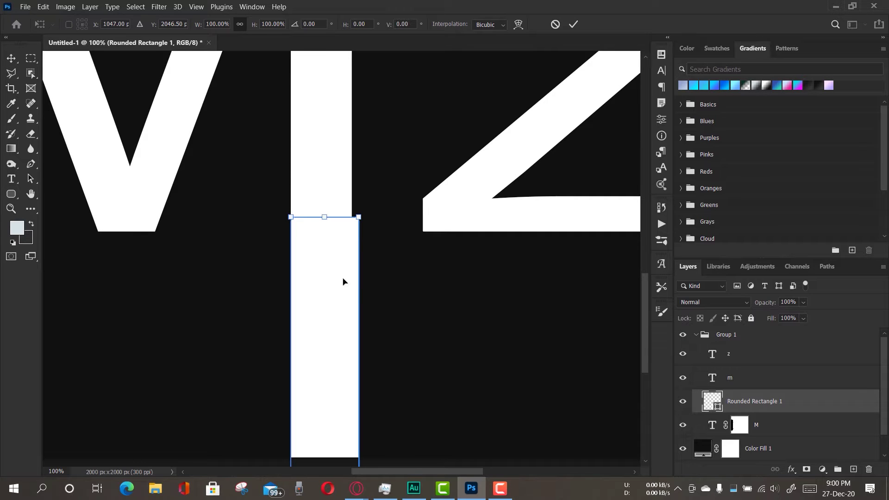
drag(361, 289, 354, 289)
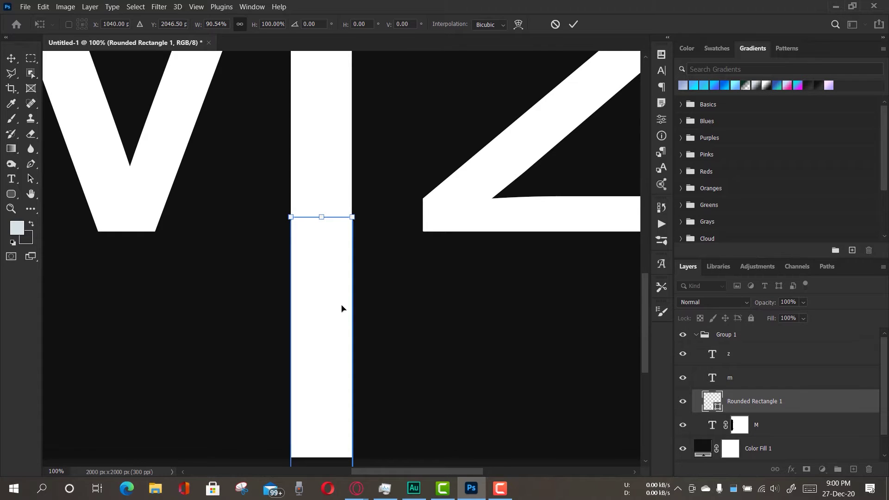
click(573, 24)
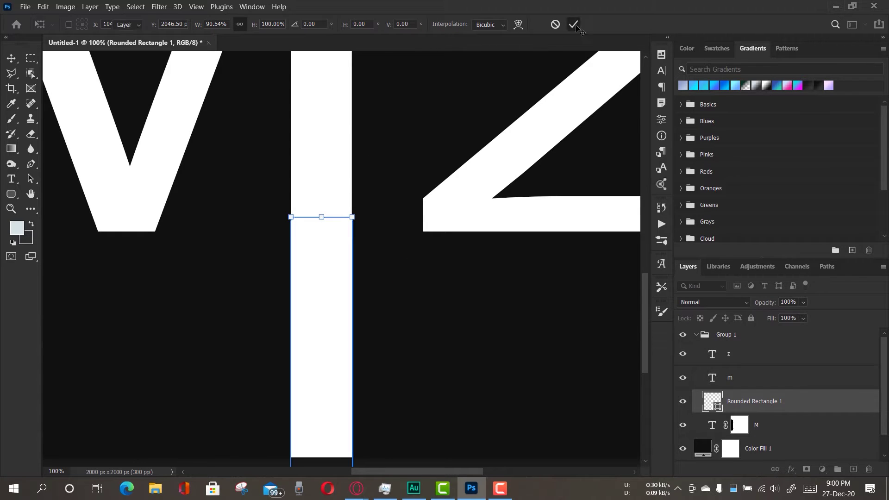
- Fit the logo on screen and nudge the bar onto the M's left stem, rising slightly above it
click(11, 209)
click(352, 24)
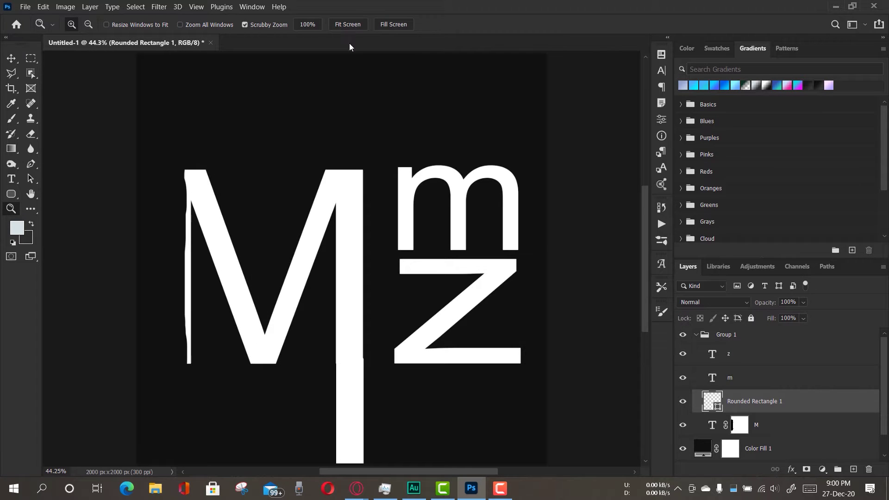
click(12, 58)
drag(352, 392, 181, 190)
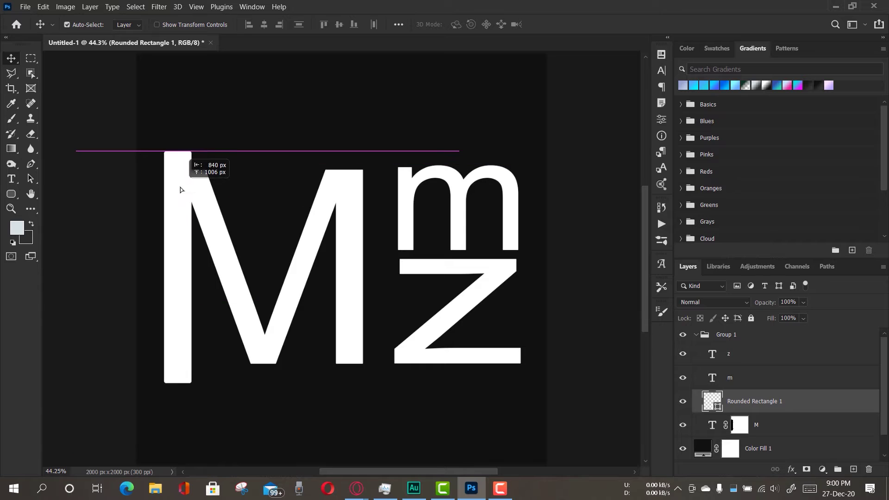
drag(182, 242, 198, 243)
key(Up)
key(Up)
key(Up)
key(Up)
key(Up)
key(Up)
key(Up)
key(Up)
key(Up)
key(Up)
key(Up)
key(Up)
key(Up)
key(Up)
key(Up)
key(Up)
key(Left)
key(Left)
key(Left)
key(Left)
key(Left)
key(Left)
key(Left)
key(Left)
key(Left)
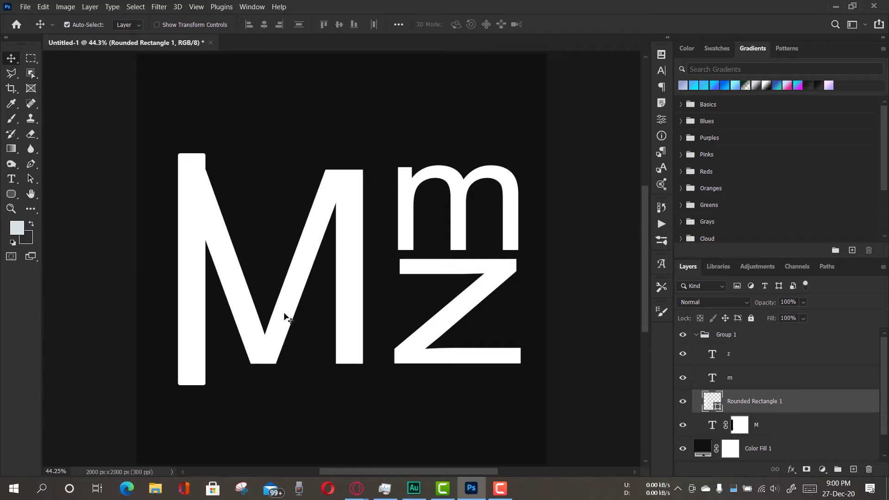
key(Up)
key(Up)
key(Up)
key(Up)
key(Up)
key(Up)
key(Up)
key(Up)
key(Up)
key(Up)
key(Up)
key(Up)
- Draw a white circle with the Ellipse Tool and place it on the stem's top end
click(11, 195)
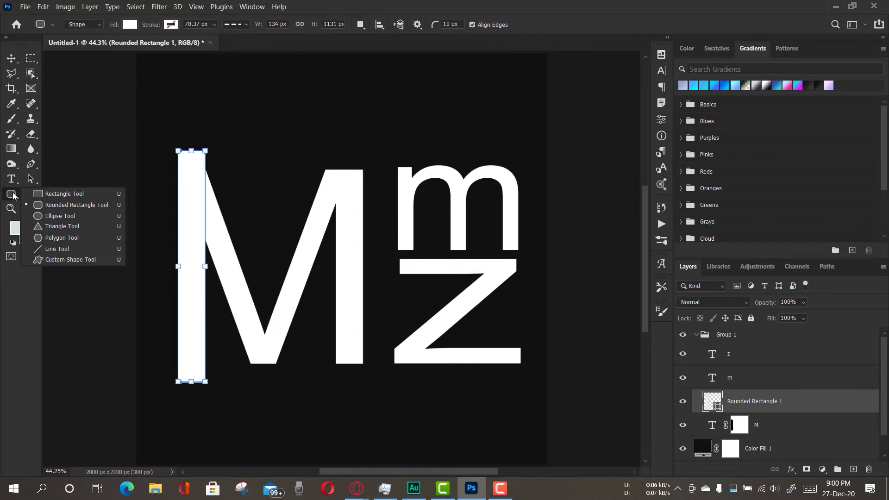
click(52, 215)
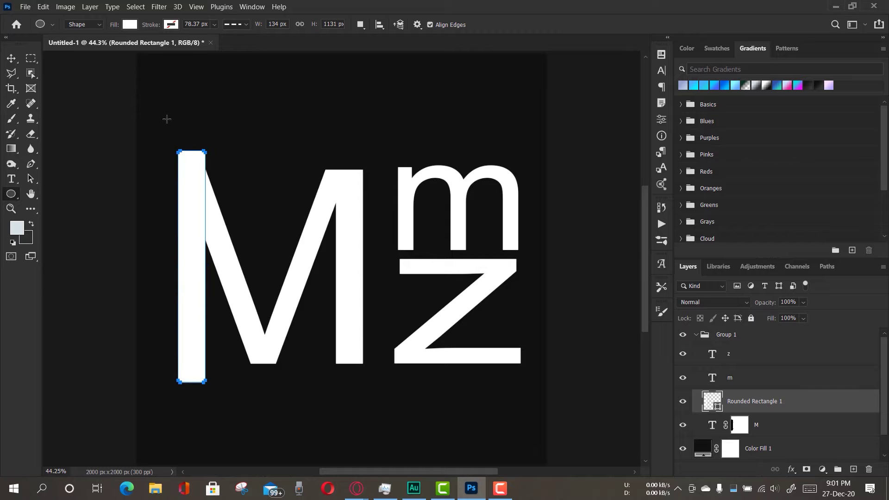
mouse_move(167, 119)
mouse_down()
mouse_move(301, 186)
mouse_move(270, 171)
mouse_up()
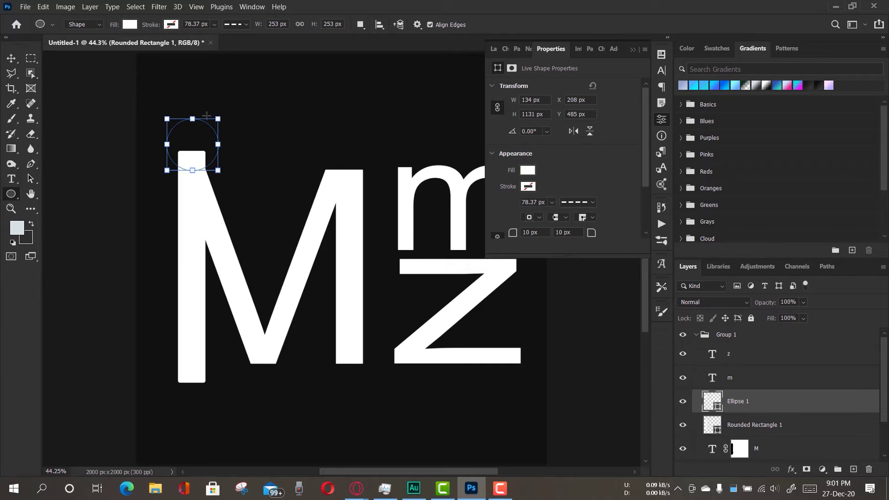
click(634, 48)
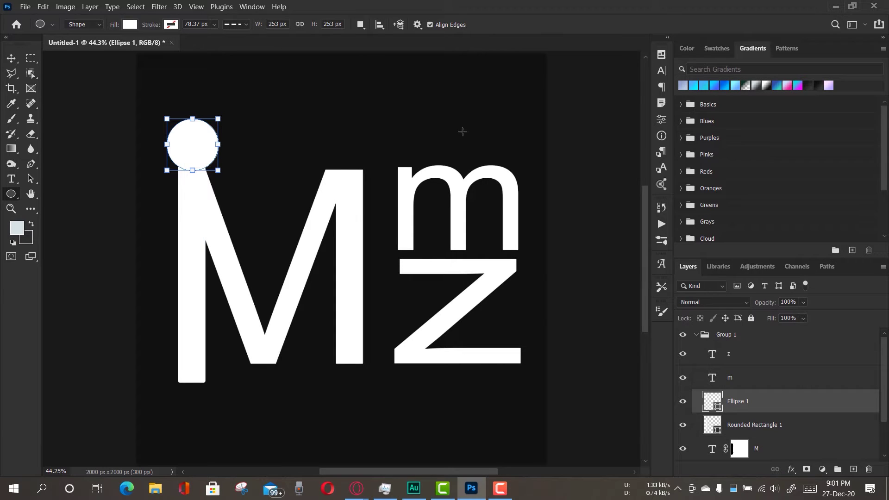
click(11, 58)
drag(191, 153, 189, 146)
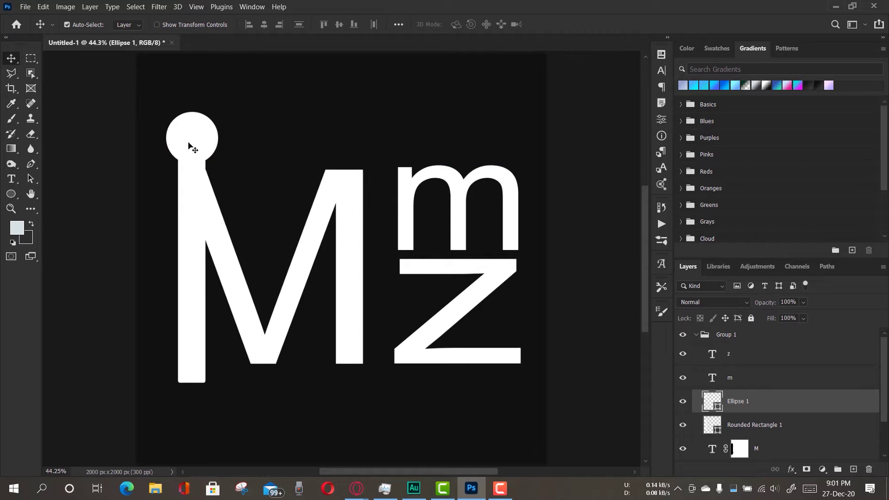
- Duplicate the circle and position the copy at the stem's bottom end
key(ctrl+v)
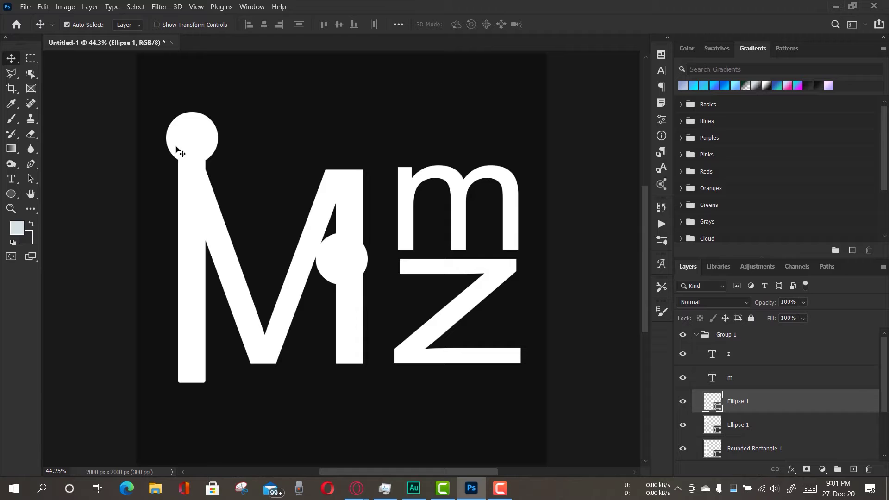
drag(346, 263, 202, 393)
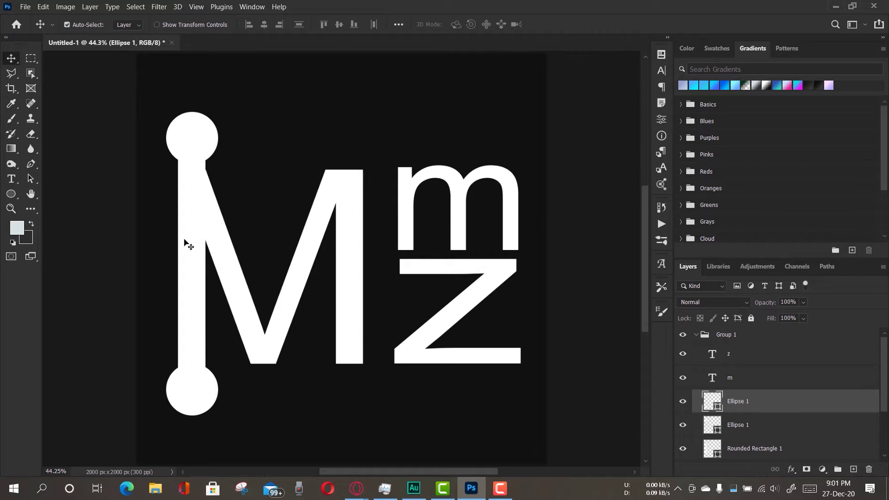
click(189, 131)
key(shift+Left)
key(shift+Left)
key(shift+Right)
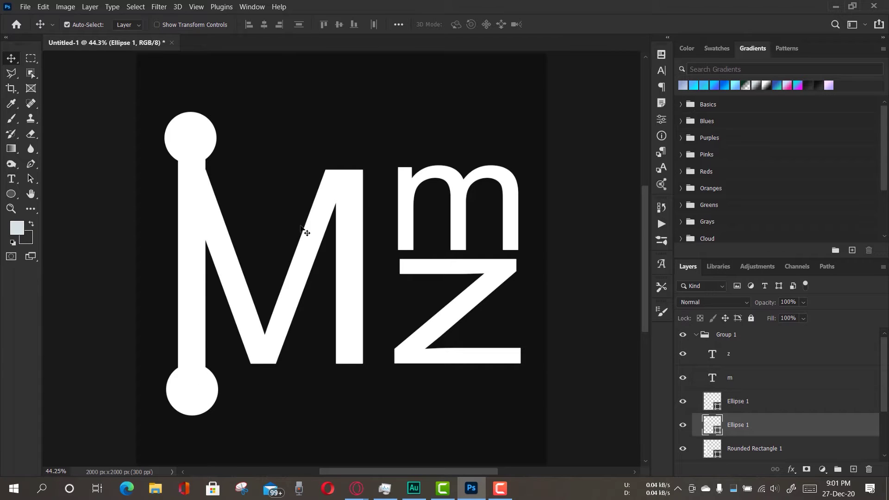
click(713, 376)
scroll(713, 376, down, 2)
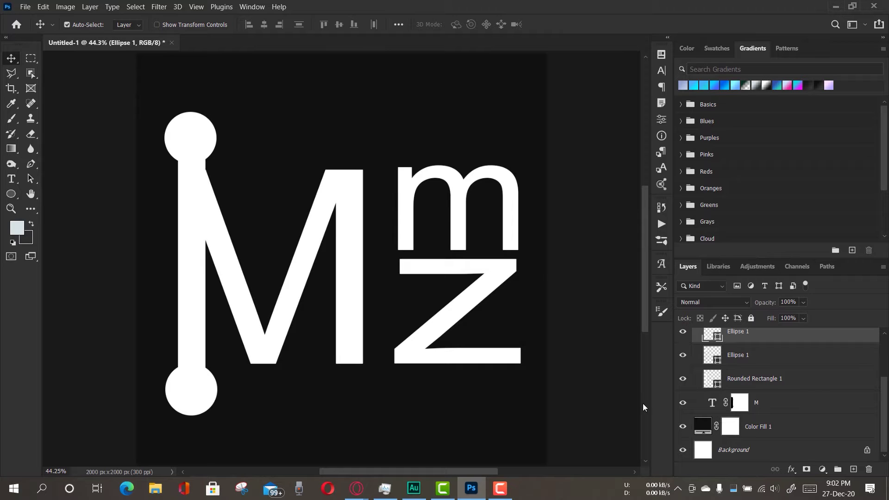
- Change the Color Fill 1 background to pure black #000000, then open File Explorer
double_click(705, 427)
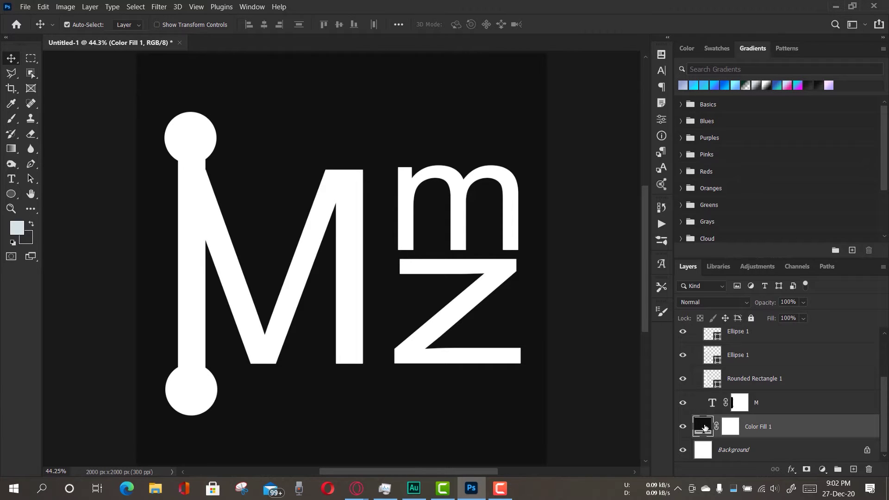
drag(582, 422, 570, 431)
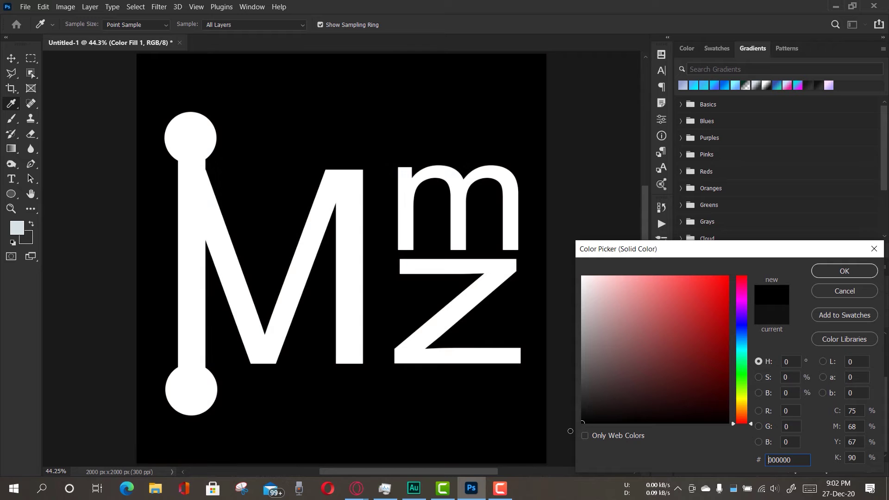
click(840, 275)
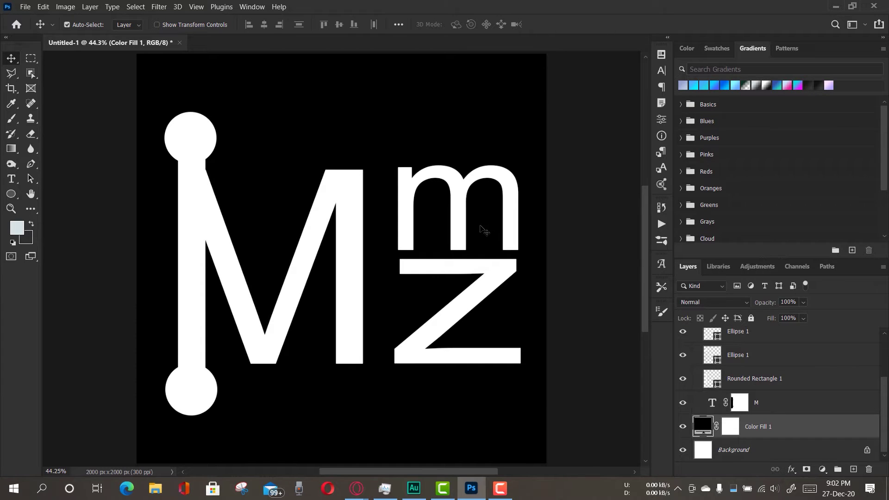
click(157, 491)
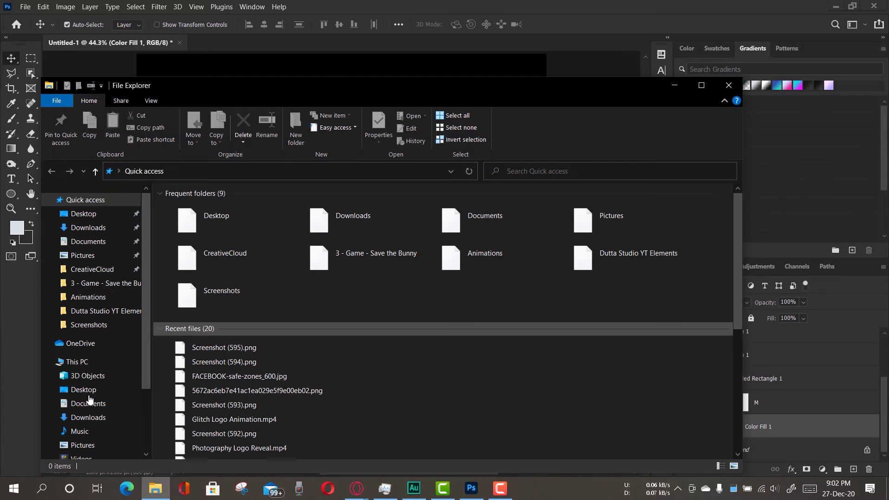
- Show Downloads as large icons and drag _DSC9052.JPG onto Photoshop
click(82, 418)
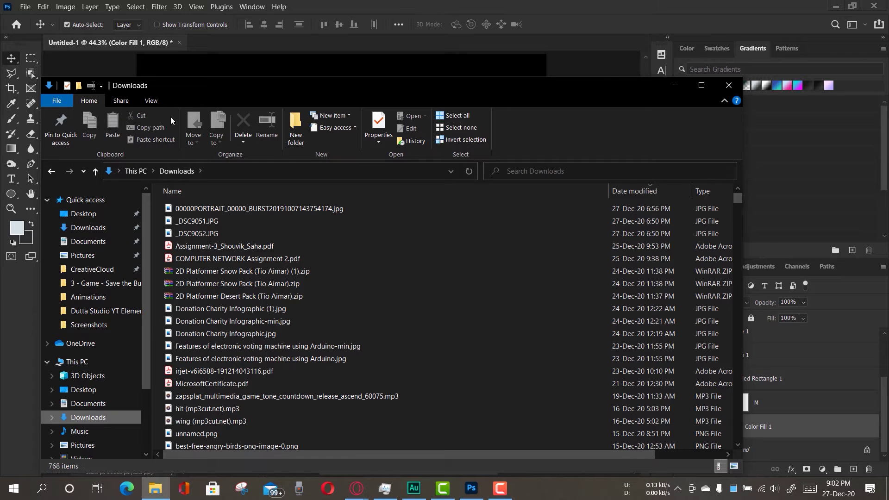
click(153, 100)
click(217, 116)
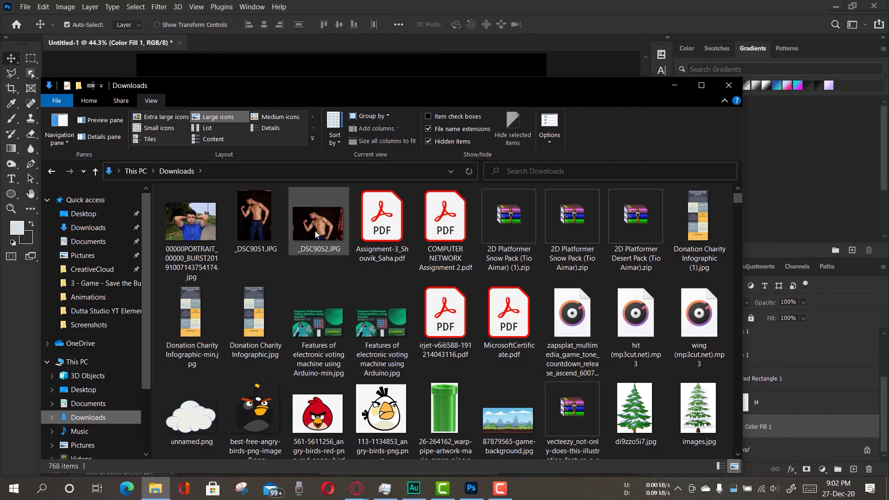
double_click(332, 239)
drag(333, 239, 445, 410)
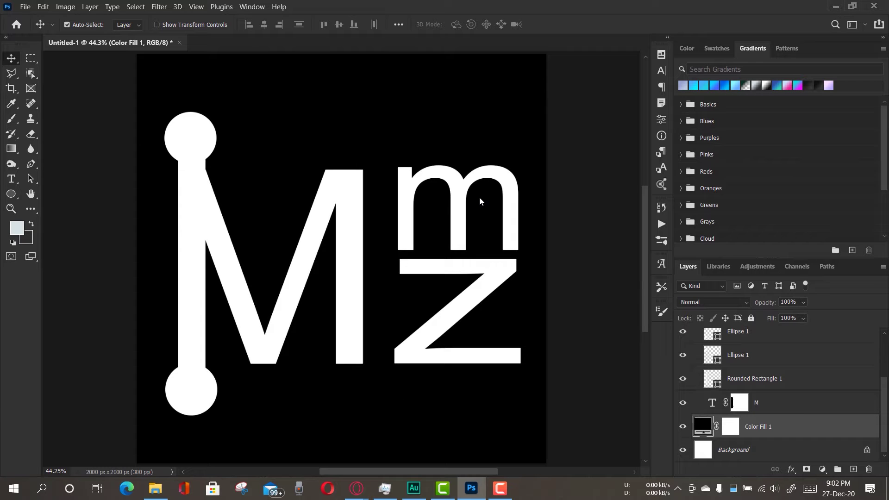
- Place the _DSC9052 photo on the logo canvas and collapse Group 1
drag(479, 196, 479, 197)
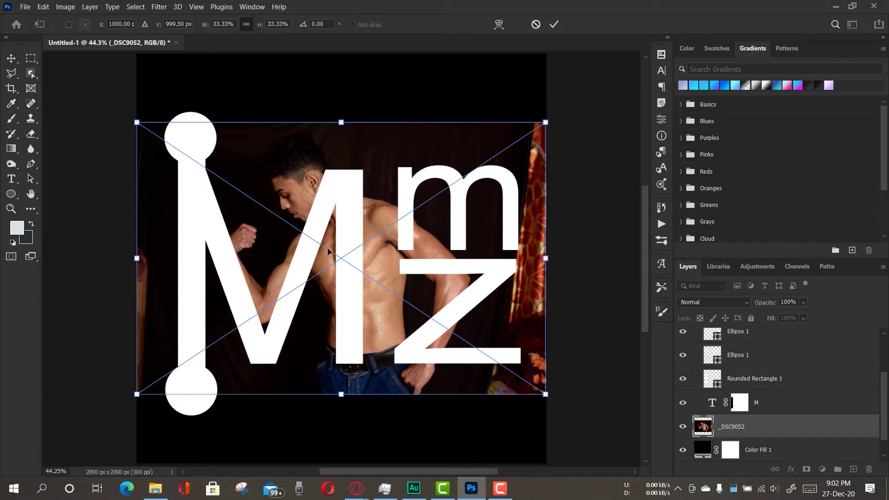
click(556, 24)
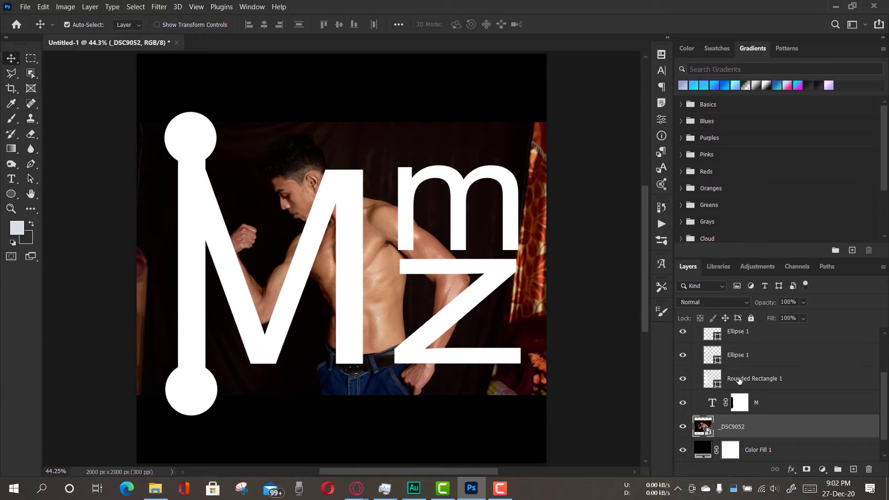
scroll(740, 380, up, 3)
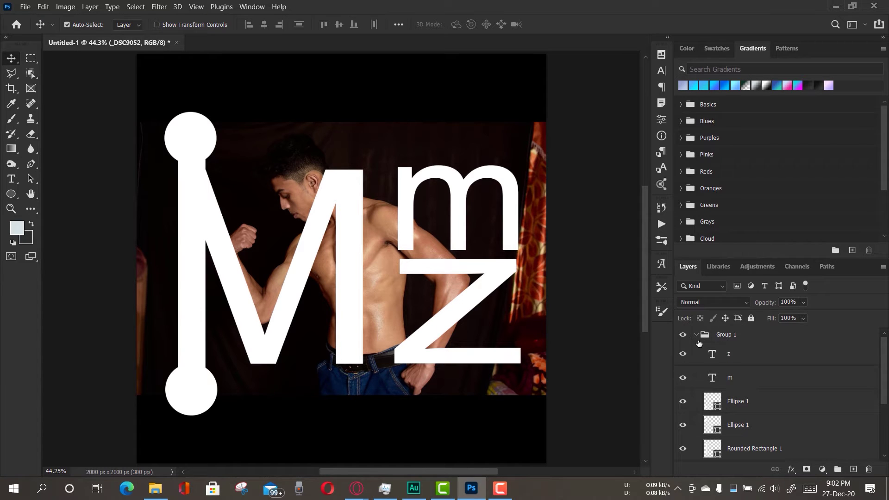
click(696, 335)
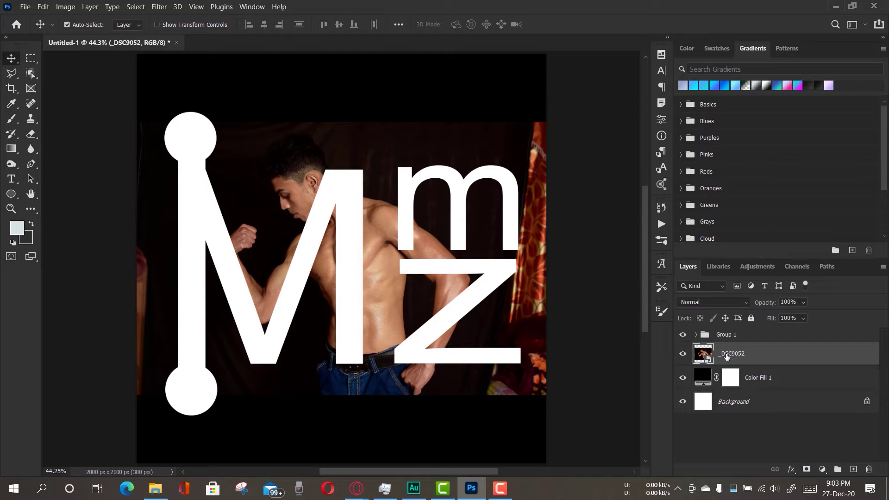
- Scale the photo to about 40.6% and zoom out to see the whole canvas
key(ctrl+t)
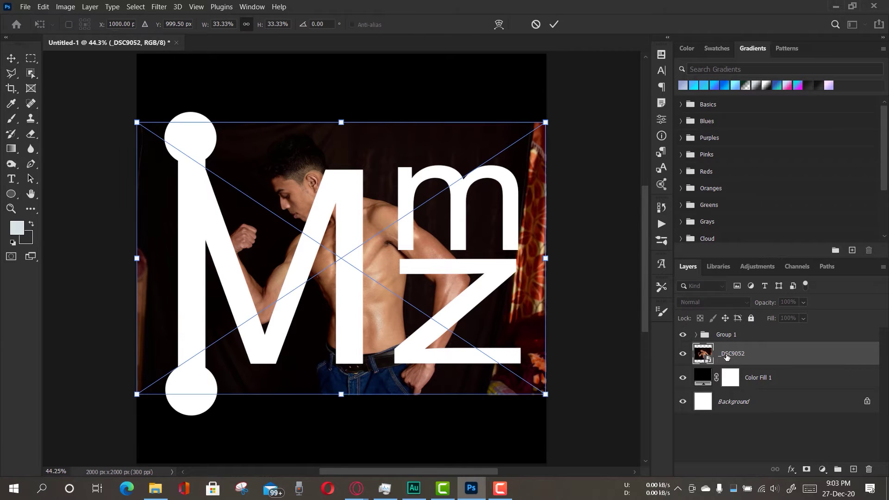
drag(547, 258, 635, 258)
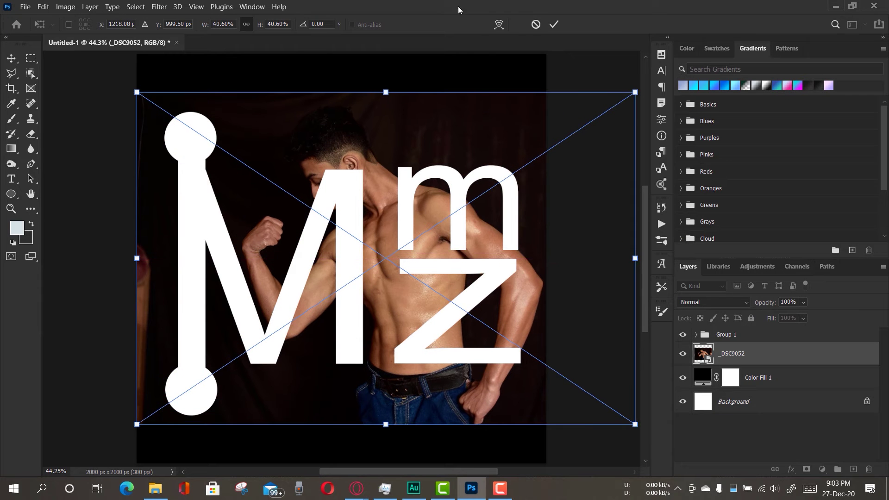
click(553, 24)
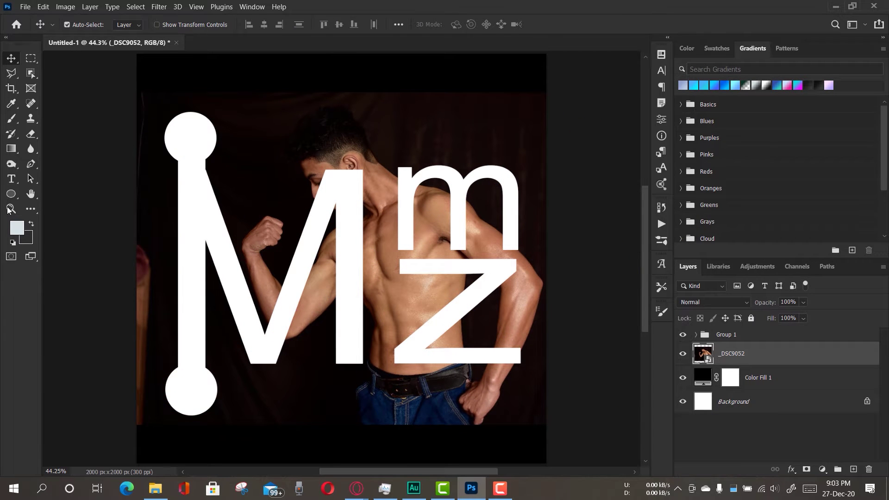
click(9, 209)
drag(316, 237, 296, 219)
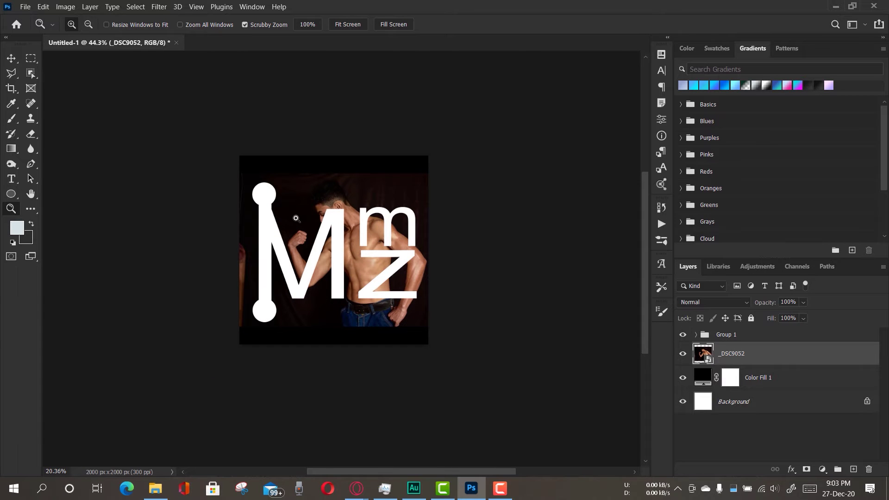
- Free-transform the _DSC9052 photo, enlarging it and moving it up and right
click(10, 61)
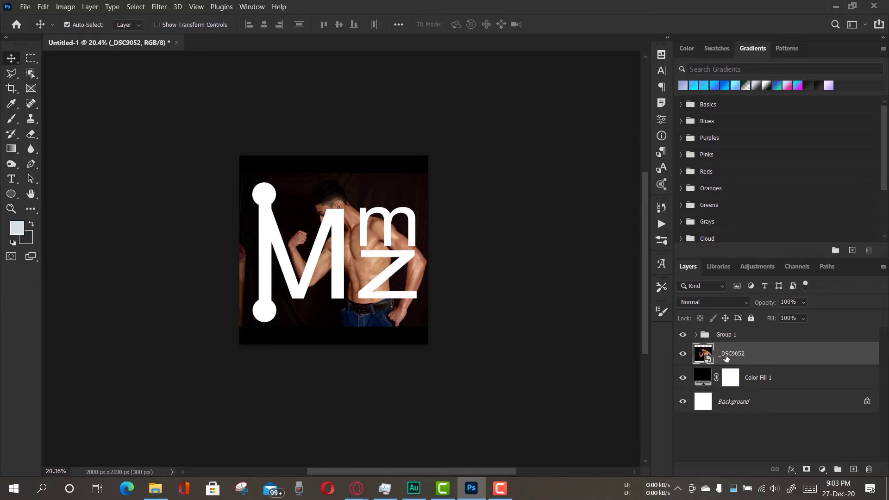
key(ctrl+t)
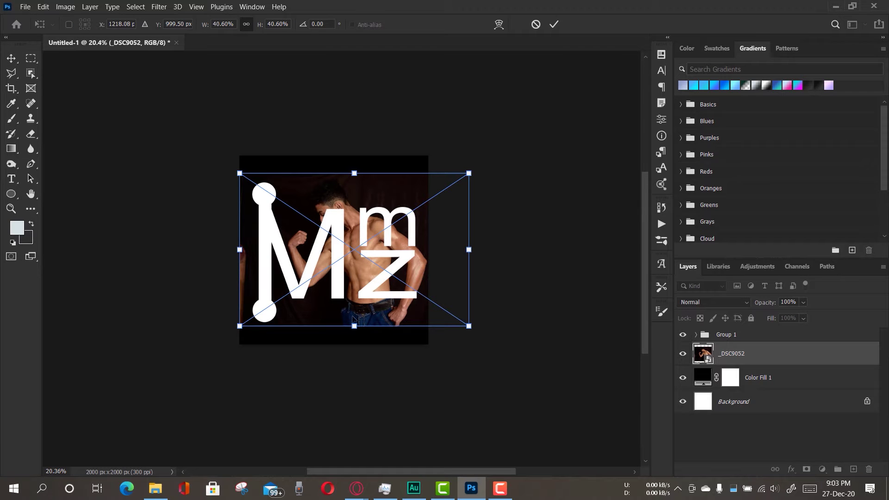
drag(355, 326, 354, 446)
drag(403, 335, 464, 278)
drag(208, 254, 83, 242)
drag(399, 330, 475, 302)
- Scale the photo to about 131% and slide it right so the flexed arm fills the square
drag(161, 226, 69, 227)
drag(396, 321, 427, 332)
drag(134, 243, 28, 237)
drag(345, 329, 429, 314)
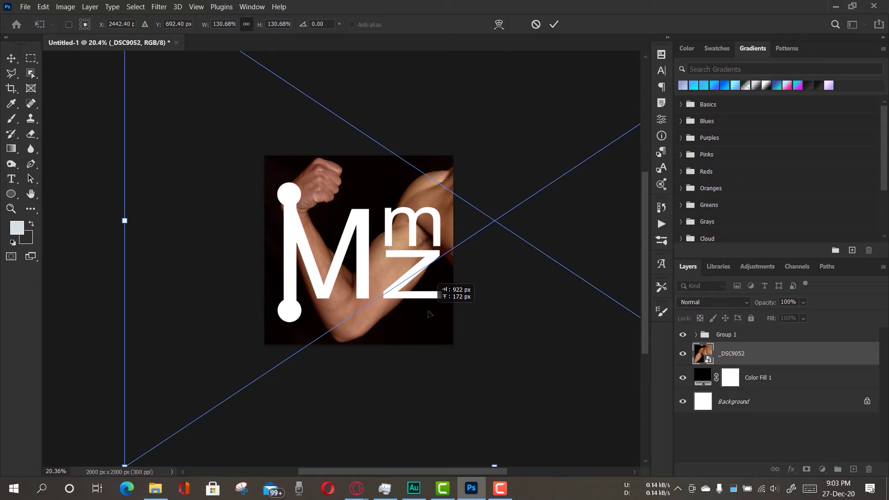
drag(429, 314, 429, 315)
click(554, 24)
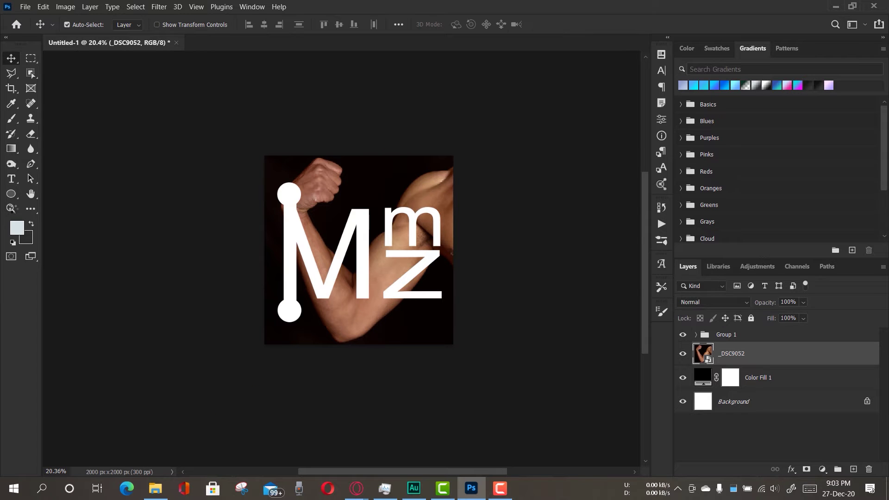
click(14, 92)
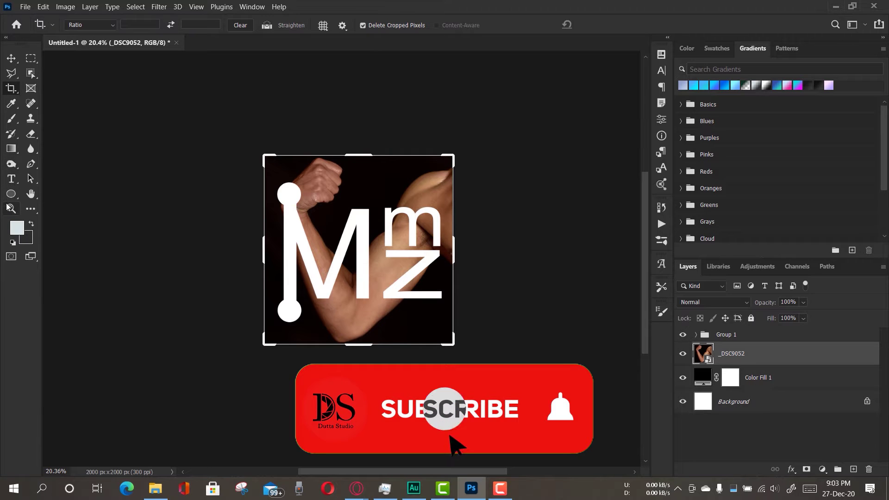
click(11, 58)
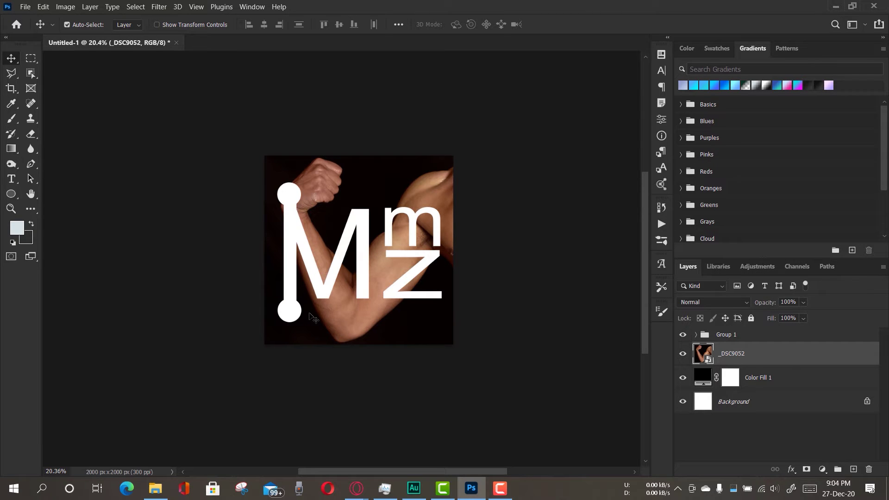
- Add a Curves adjustment layer with an S-curve that darkens the arm photo and deepens contrast
click(823, 470)
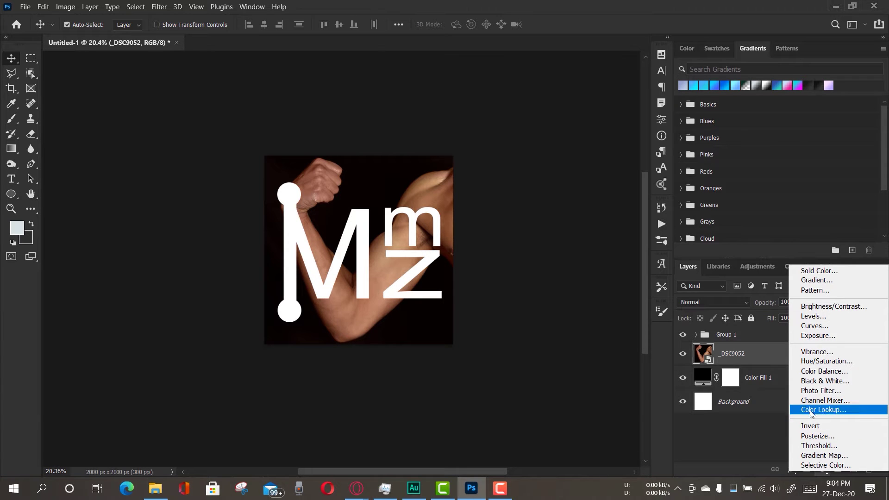
click(819, 326)
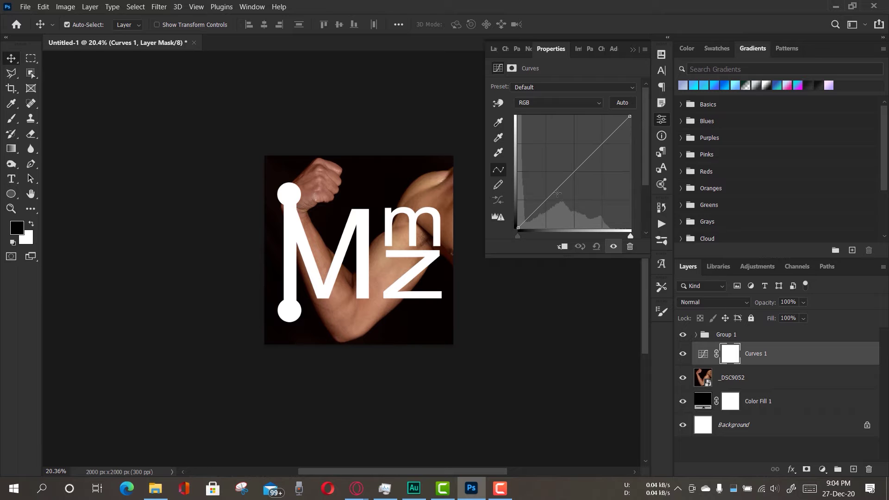
drag(547, 199, 556, 208)
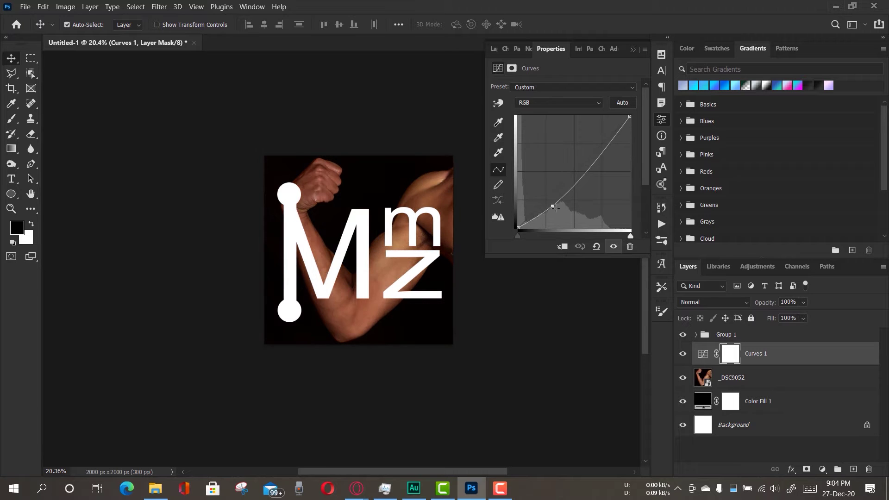
drag(599, 163, 591, 154)
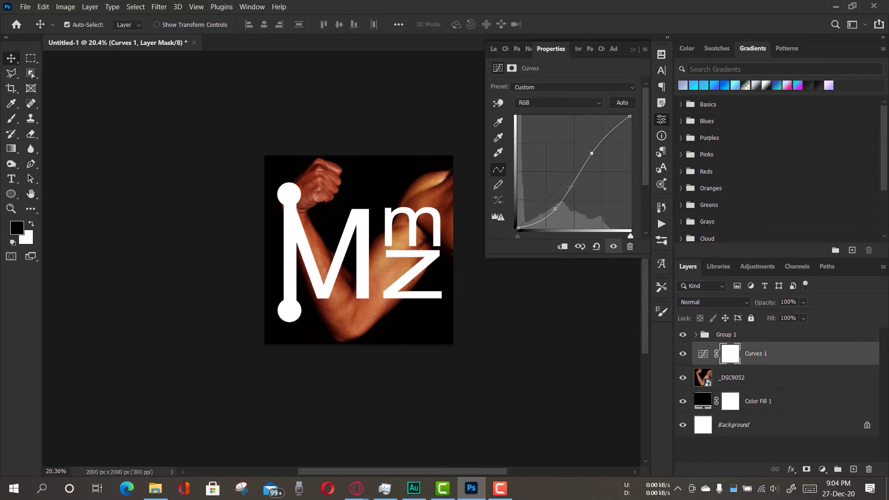
drag(555, 208, 554, 205)
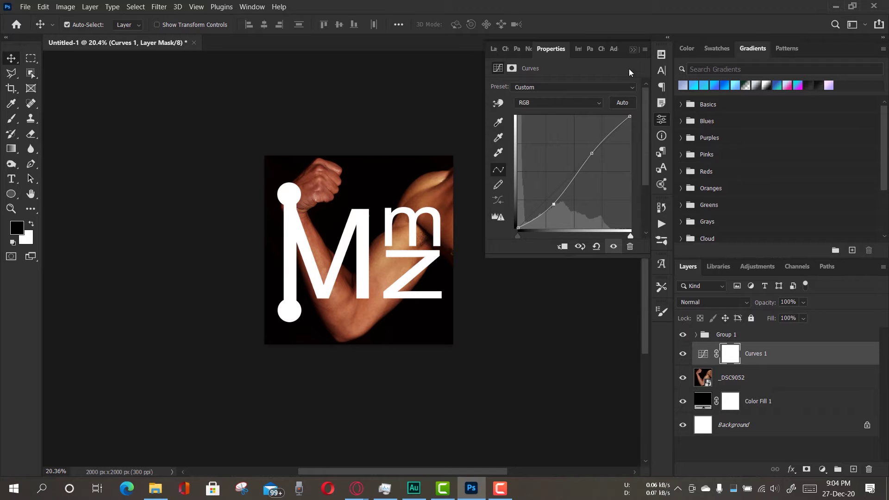
drag(555, 203, 561, 205)
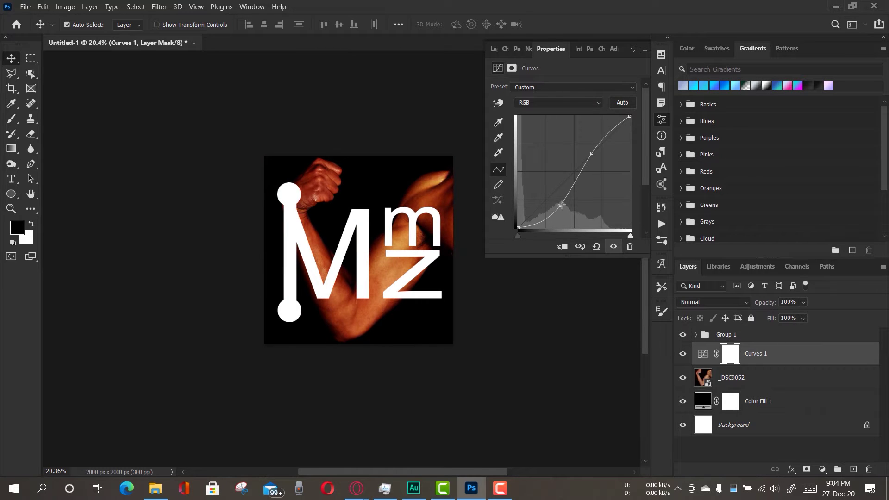
click(633, 50)
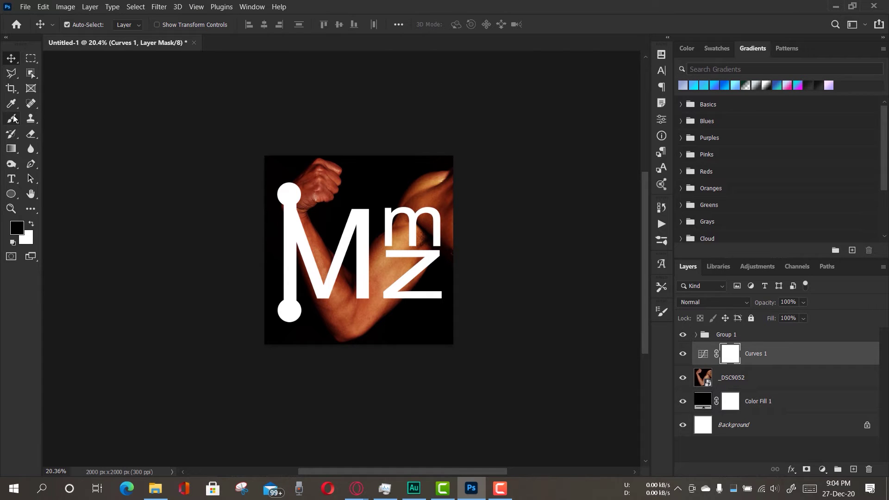
- Select the Soft Round Pressure Opacity and Flow brush
key(b)
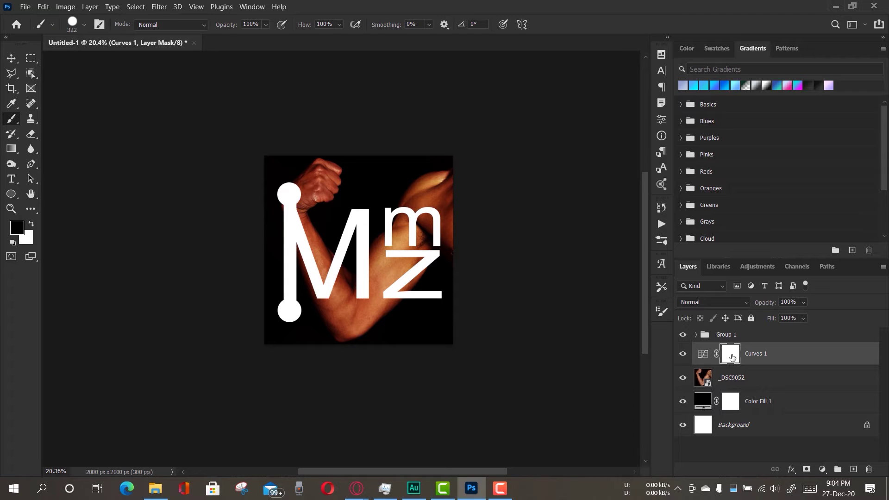
right_click(320, 184)
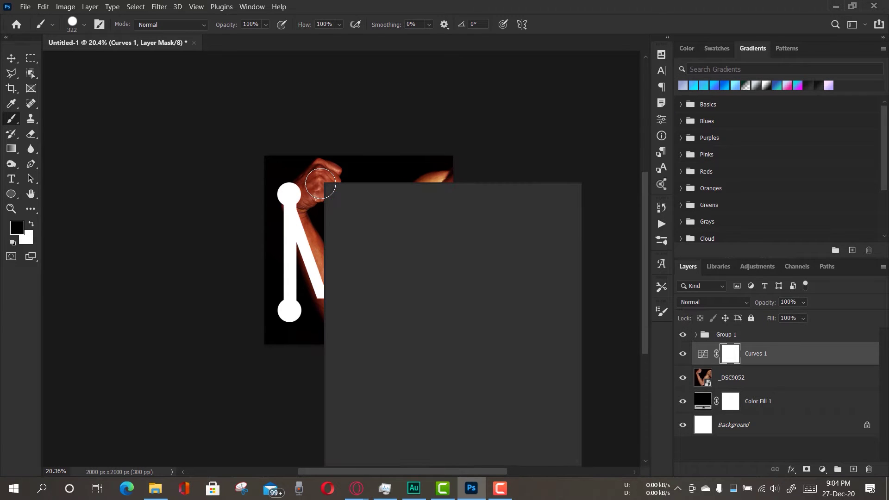
scroll(421, 362, down, 4)
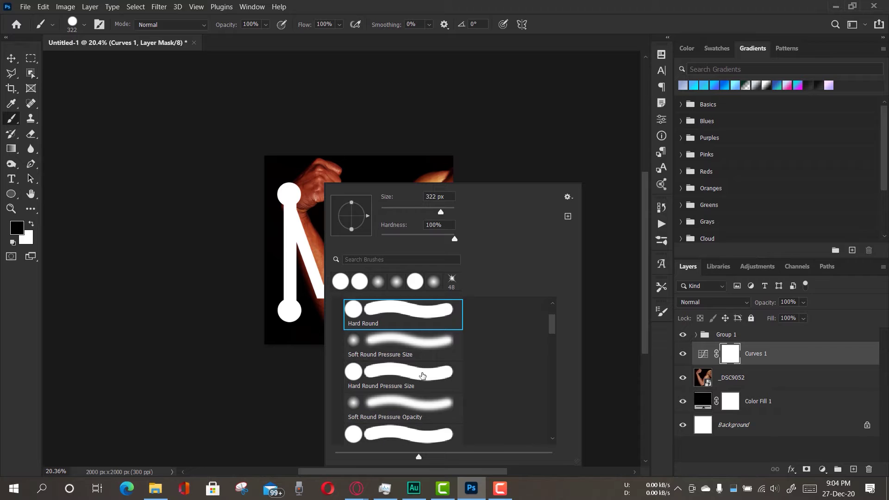
scroll(416, 397, down, 2)
click(416, 383)
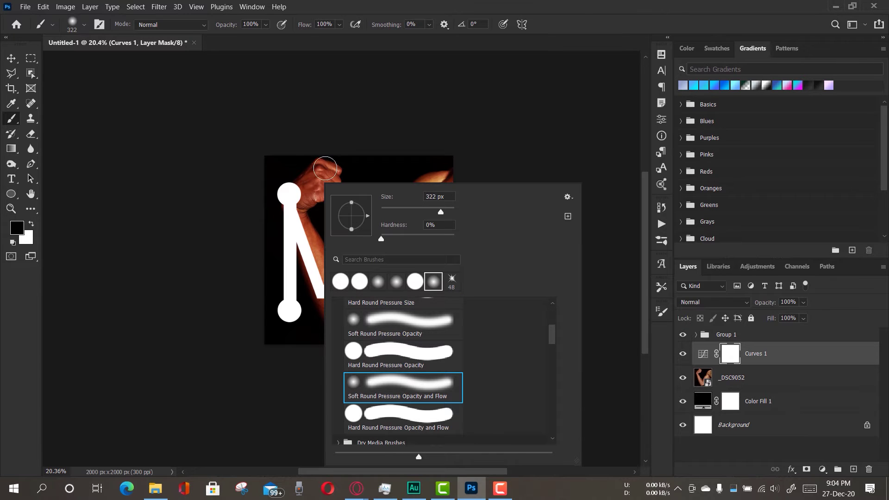
click(321, 172)
- Paint black on the Curves 1 mask over the fist and shoulder
drag(300, 195, 298, 196)
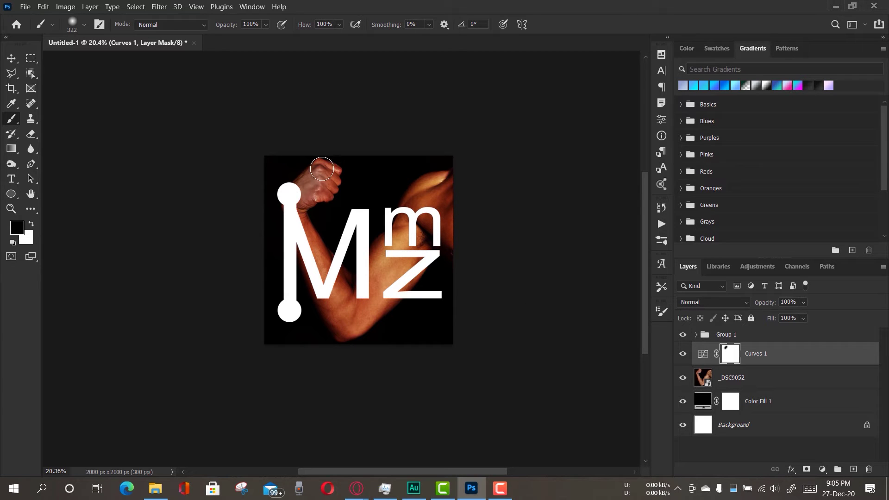
mouse_move(322, 169)
mouse_down()
mouse_move(416, 231)
mouse_move(392, 252)
mouse_move(290, 180)
mouse_move(304, 170)
mouse_move(311, 187)
mouse_move(328, 170)
mouse_move(294, 217)
mouse_move(344, 328)
mouse_move(392, 287)
mouse_move(418, 244)
mouse_move(386, 248)
mouse_move(343, 298)
mouse_move(299, 216)
mouse_move(307, 190)
mouse_move(336, 179)
mouse_up()
mouse_move(399, 251)
mouse_down()
mouse_move(434, 189)
mouse_move(450, 186)
mouse_move(462, 246)
mouse_move(428, 210)
mouse_move(424, 199)
mouse_move(445, 186)
mouse_move(431, 183)
mouse_move(389, 259)
mouse_move(437, 220)
mouse_move(452, 222)
mouse_move(430, 220)
mouse_move(373, 288)
mouse_move(356, 292)
mouse_move(321, 266)
mouse_move(388, 361)
mouse_up()
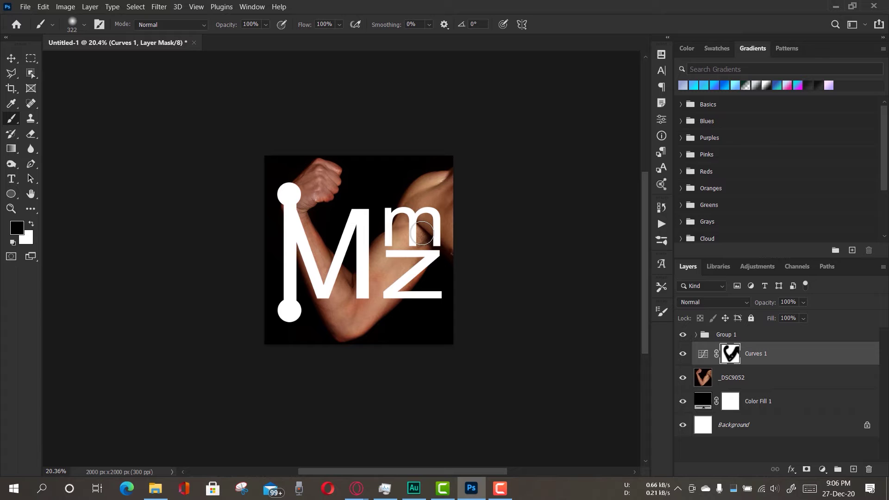
- Set white as the painting colour, flow to about 4%, and the soft round brush to 322 px
click(32, 225)
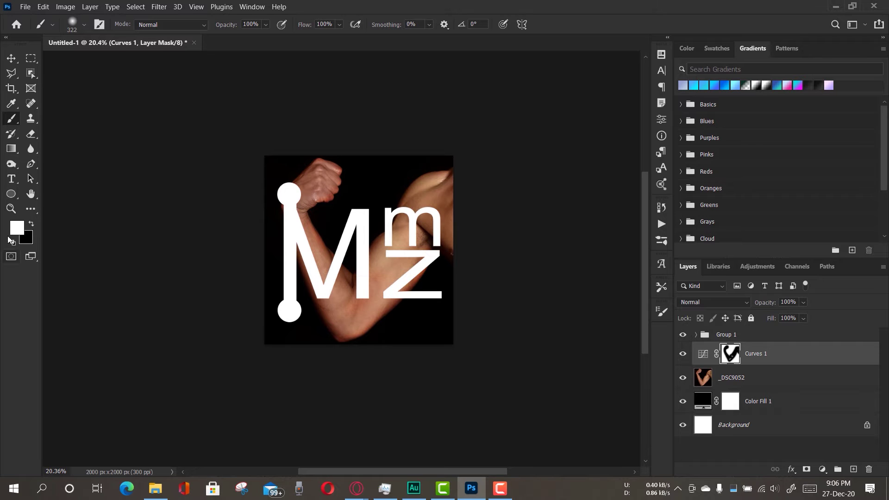
drag(307, 24, 252, 28)
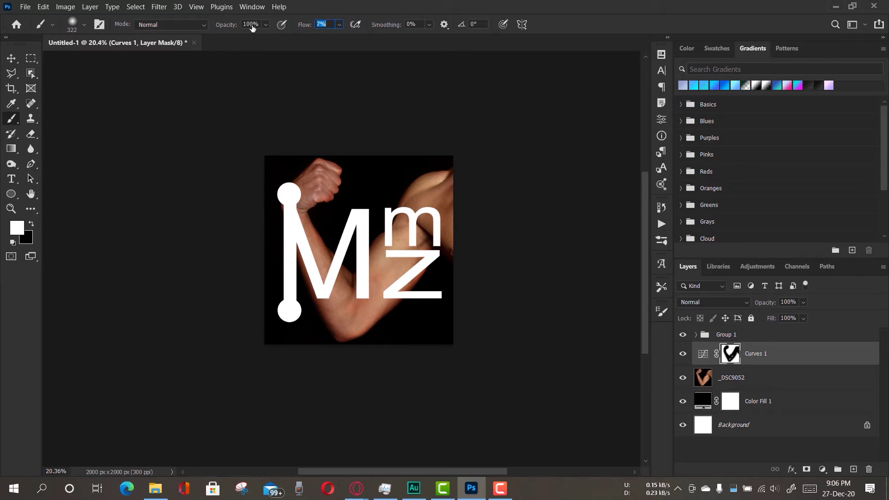
right_click(327, 179)
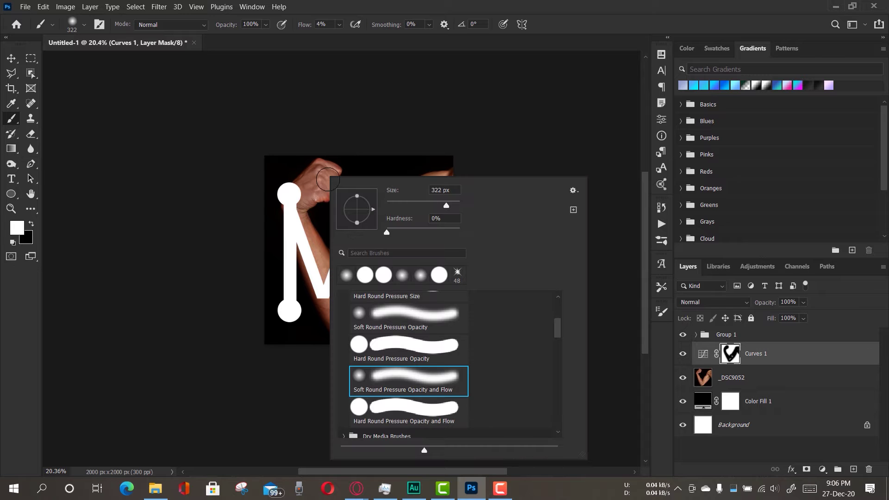
click(422, 384)
drag(446, 205, 448, 205)
click(465, 141)
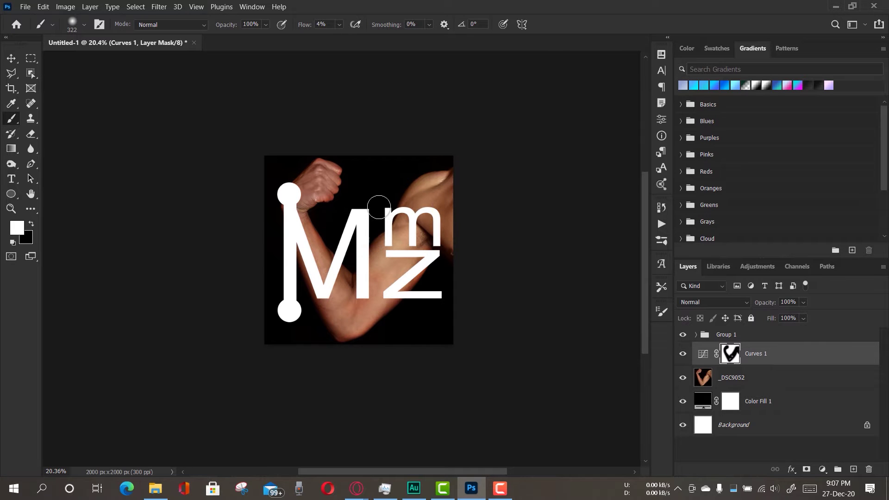
- Lightly paint the contrast effect back over the shoulder, biceps and fist
mouse_move(429, 191)
mouse_down()
mouse_move(449, 184)
mouse_move(425, 199)
mouse_move(400, 250)
mouse_move(404, 230)
mouse_move(373, 270)
mouse_move(368, 298)
mouse_move(405, 231)
mouse_move(360, 308)
mouse_move(424, 268)
mouse_move(358, 331)
mouse_move(397, 303)
mouse_move(327, 345)
mouse_move(411, 283)
mouse_move(371, 325)
mouse_move(329, 348)
mouse_move(302, 285)
mouse_move(330, 338)
mouse_move(290, 208)
mouse_move(330, 173)
mouse_move(308, 211)
mouse_move(325, 198)
mouse_up()
mouse_move(340, 152)
mouse_down()
mouse_move(354, 181)
mouse_move(313, 167)
mouse_move(295, 206)
mouse_move(301, 250)
mouse_move(306, 243)
mouse_move(315, 252)
mouse_move(333, 291)
mouse_move(304, 245)
mouse_move(341, 321)
mouse_move(312, 297)
mouse_move(340, 334)
mouse_move(387, 295)
mouse_move(463, 179)
mouse_move(427, 193)
mouse_move(459, 171)
mouse_move(434, 186)
mouse_move(459, 173)
mouse_move(466, 281)
mouse_move(448, 243)
mouse_move(404, 298)
mouse_move(295, 343)
mouse_move(279, 235)
mouse_move(304, 182)
mouse_move(315, 171)
mouse_move(315, 241)
mouse_move(300, 197)
mouse_move(313, 259)
mouse_move(306, 197)
mouse_move(329, 268)
mouse_move(381, 301)
mouse_move(408, 286)
mouse_move(386, 245)
mouse_move(399, 237)
mouse_move(361, 293)
mouse_move(415, 242)
mouse_move(366, 302)
mouse_move(412, 254)
mouse_move(417, 230)
mouse_move(380, 290)
mouse_up()
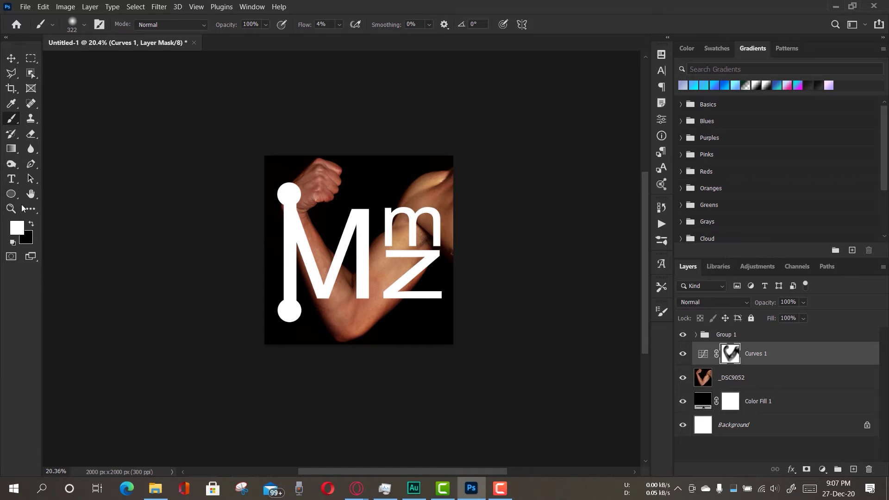
click(11, 58)
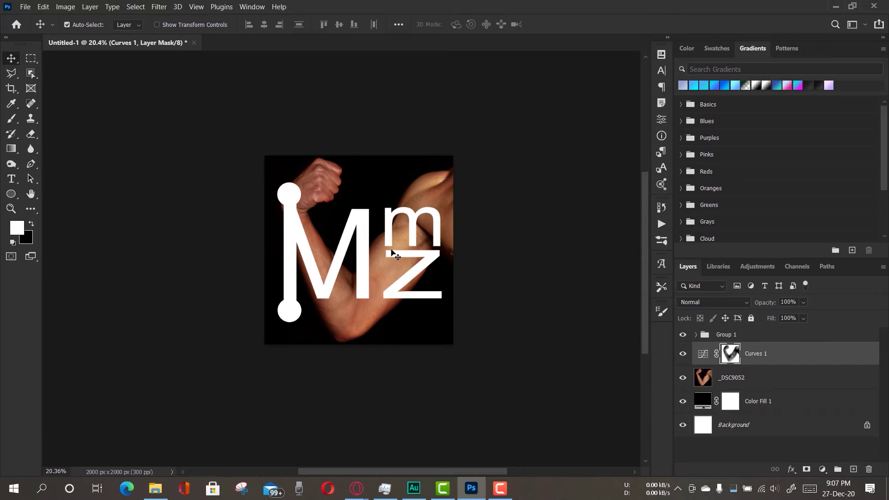
- Zoom in to inspect the artwork, then fit the whole image back in the window
click(11, 209)
drag(319, 242, 341, 252)
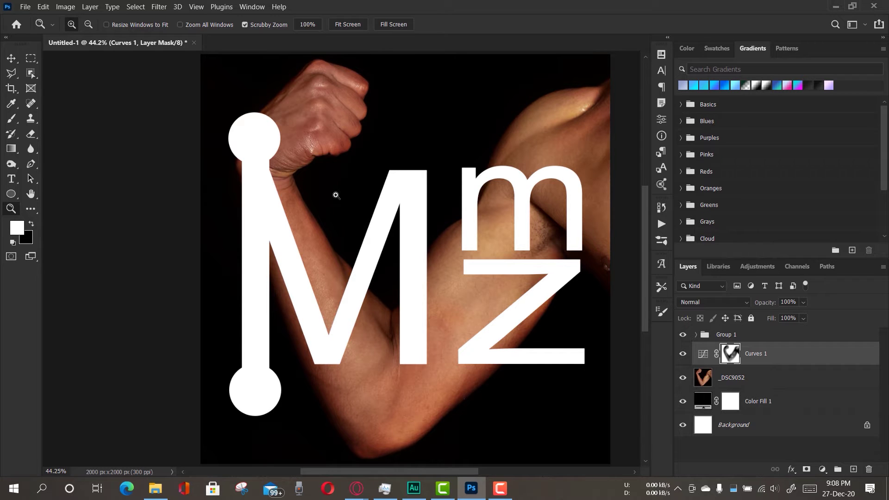
drag(423, 254, 387, 218)
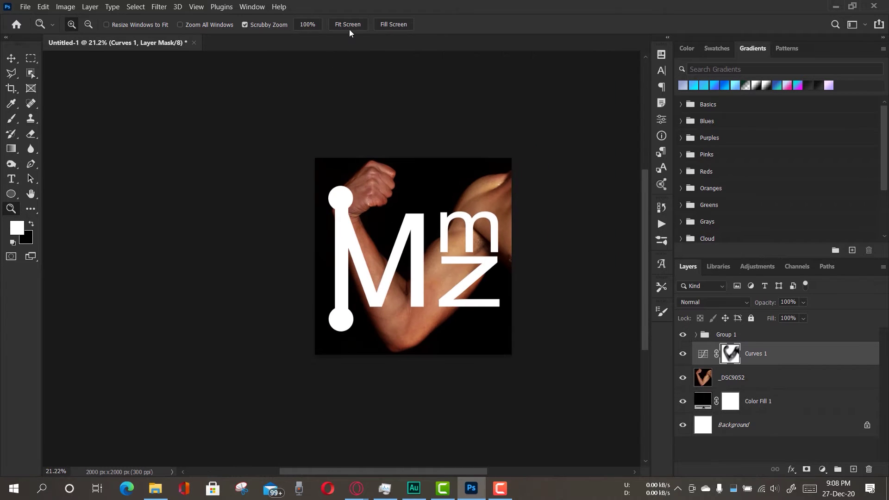
click(352, 26)
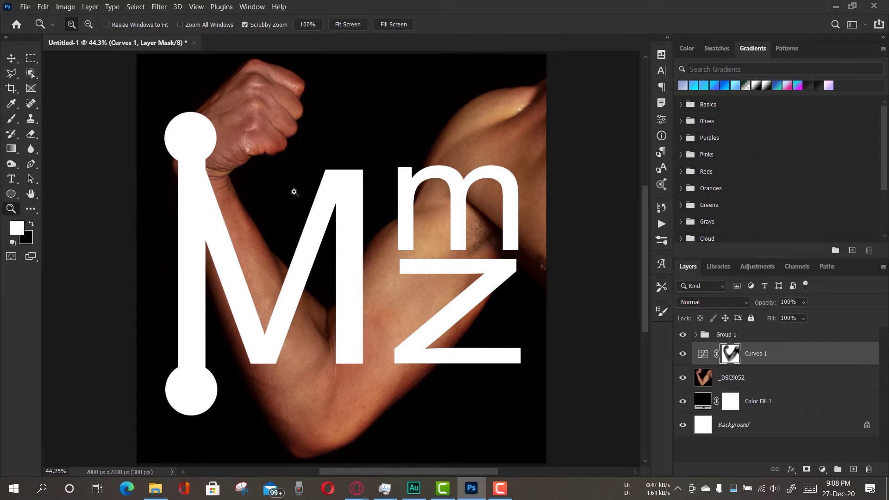
drag(335, 259, 313, 231)
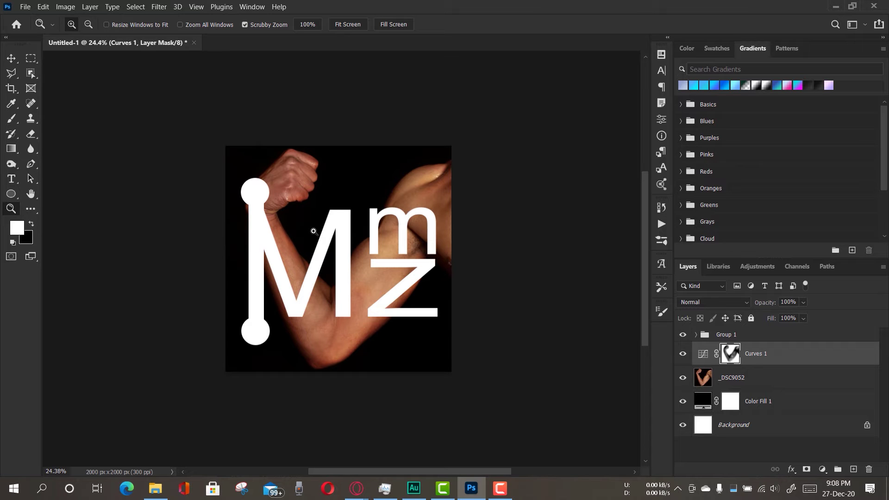
- Nudge the top and bottom circles of the monogram stem slightly to the right
click(11, 58)
click(257, 190)
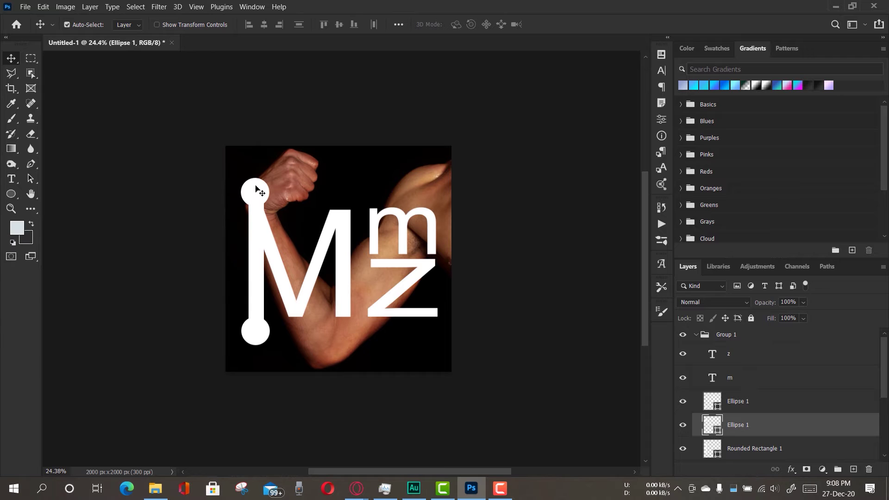
key(shift+Right)
click(261, 335)
key(shift+Right)
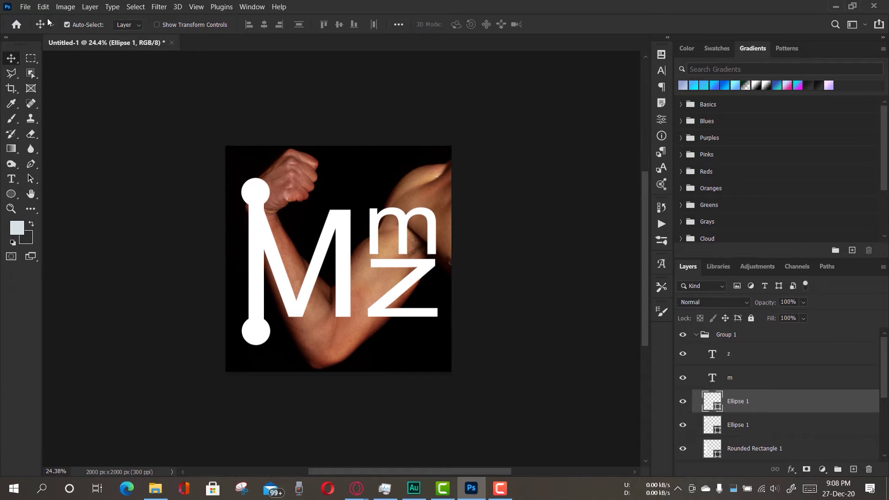
- Save the design as logo.psd in a new Desktop folder named MMZ
click(25, 7)
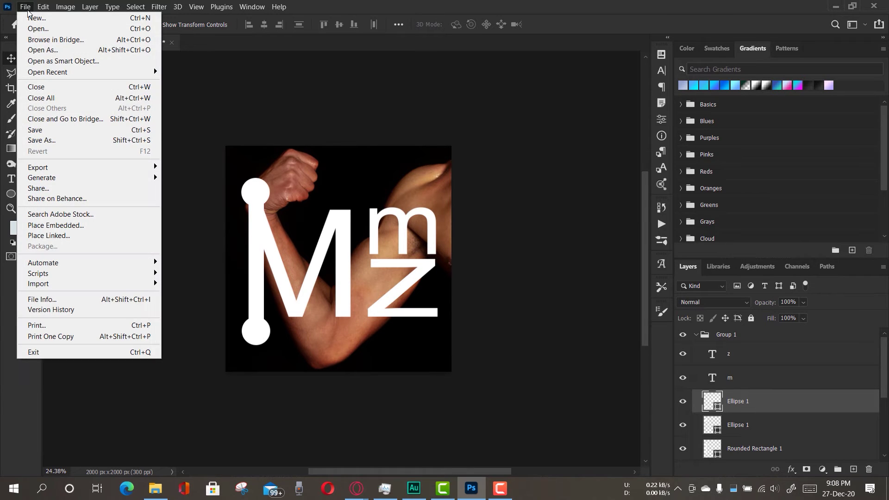
click(77, 140)
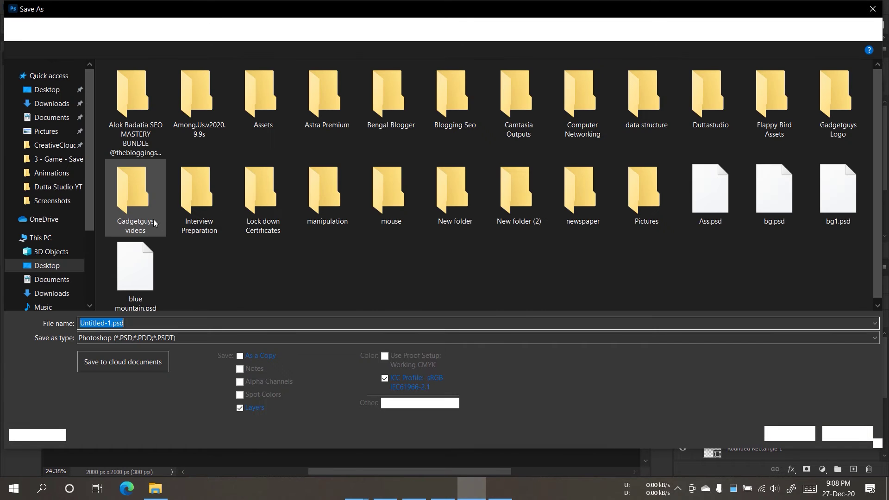
click(61, 267)
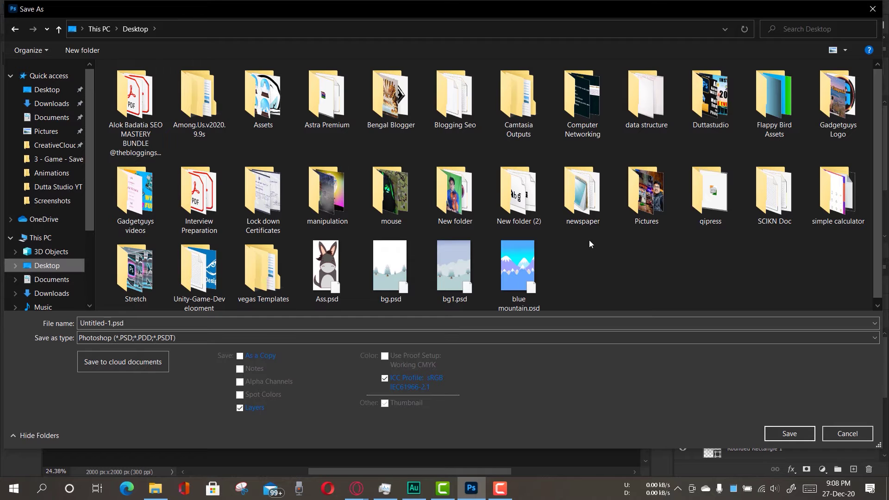
click(588, 255)
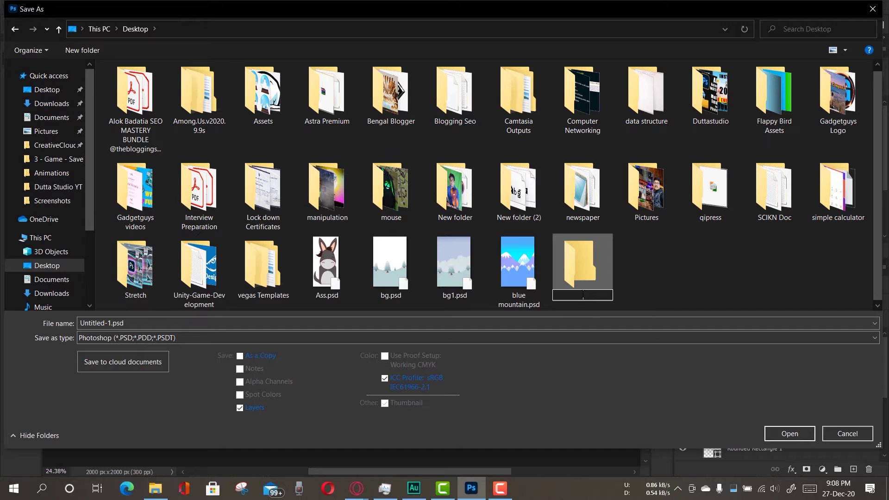
text(MMZ)
key(Return)
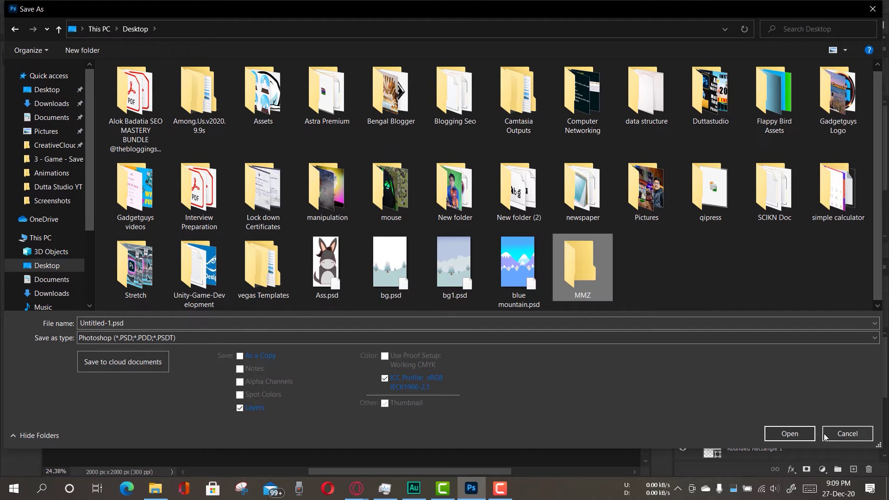
click(803, 434)
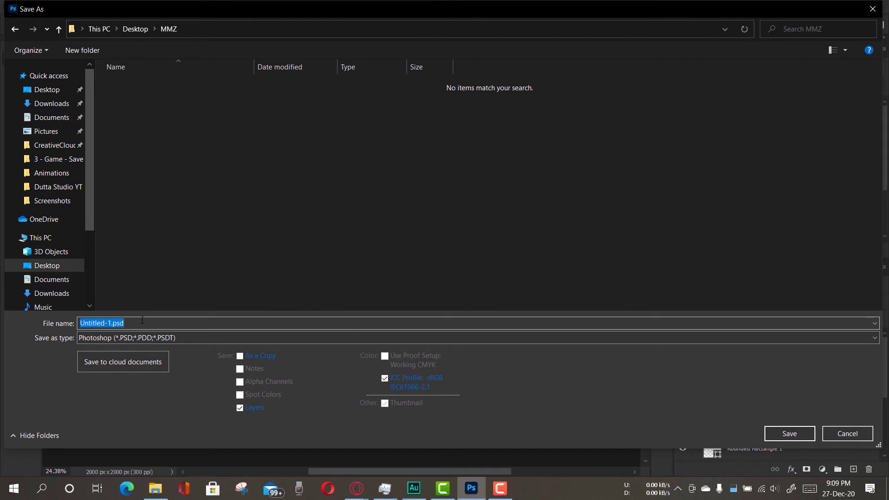
key(alt+l)
click(153, 322)
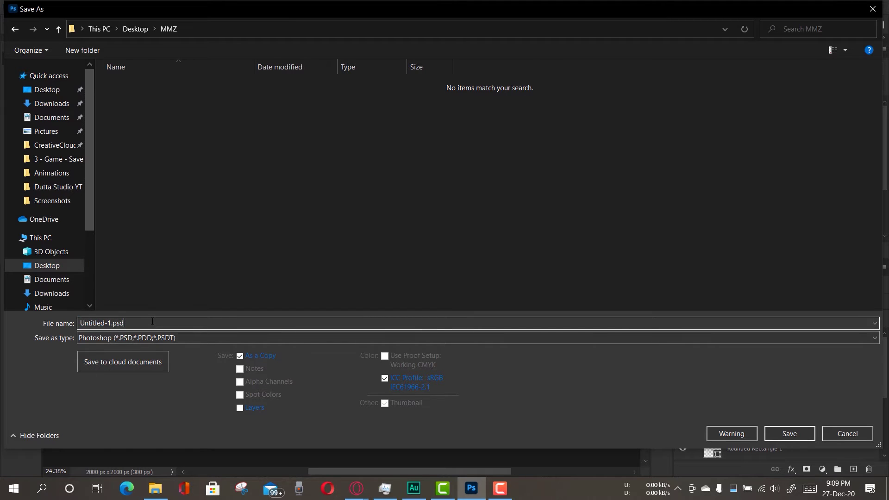
key(BackSpace)
key(BackSpace)
key(BackSpace)
key(BackSpace)
key(BackSpace)
key(BackSpace)
key(BackSpace)
key(BackSpace)
key(BackSpace)
key(BackSpace)
key(BackSpace)
click(787, 432)
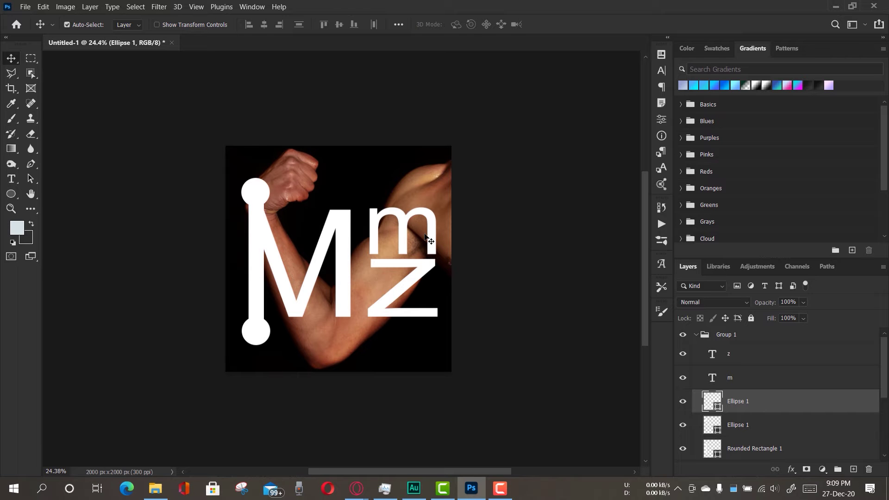
- Save logo.jpg as JPEG into the MMZ folder at Maximum quality (11)
click(29, 7)
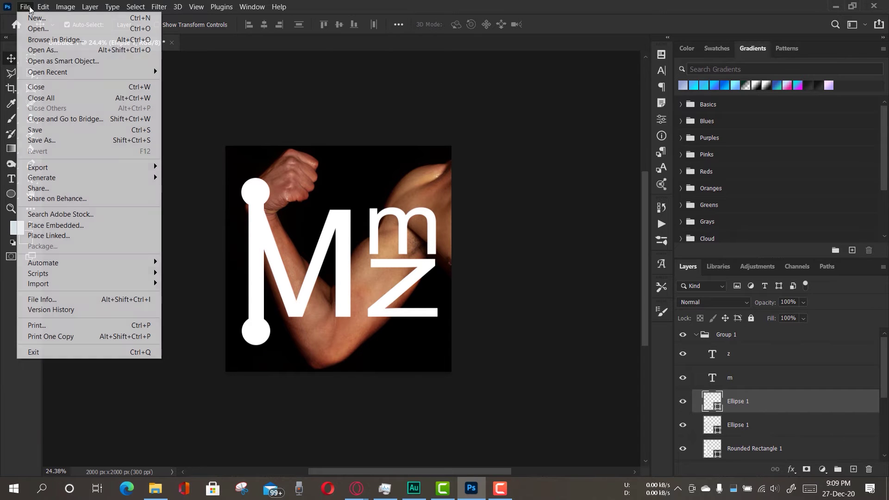
click(89, 141)
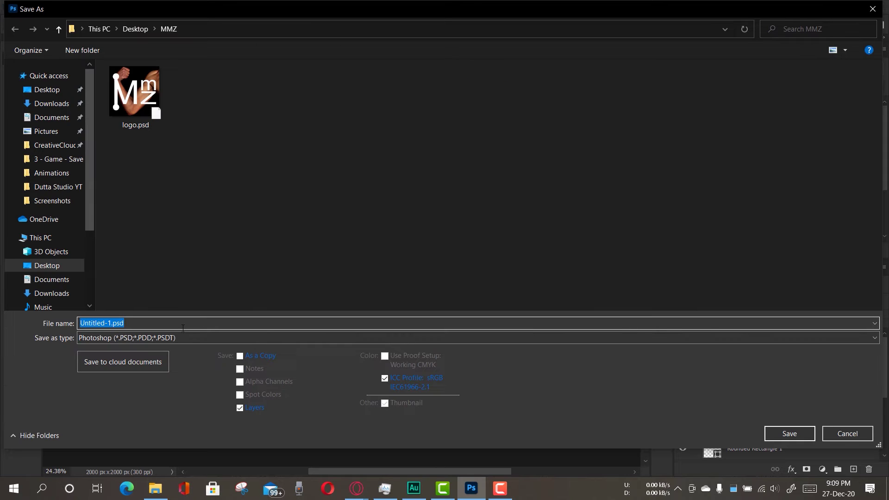
text(lo)
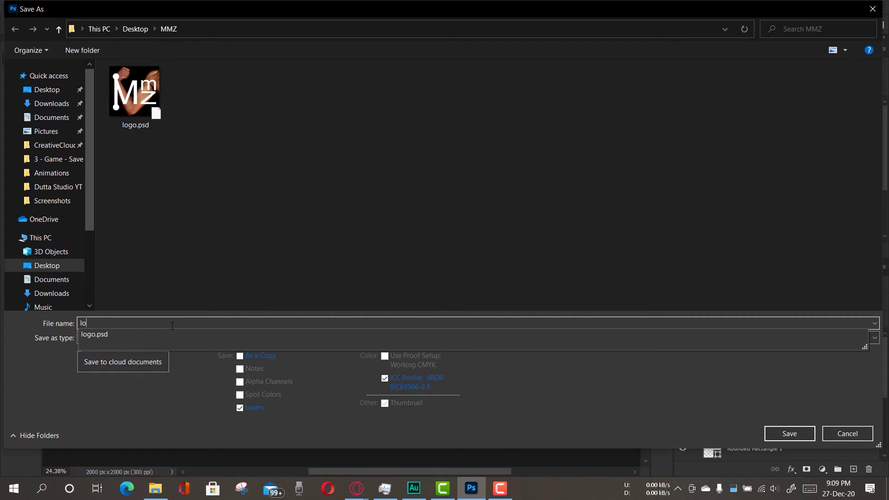
click(170, 338)
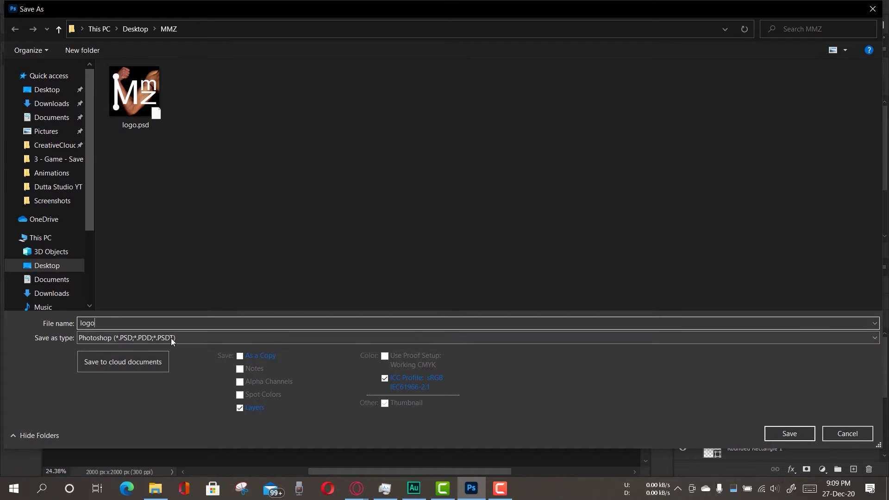
click(171, 338)
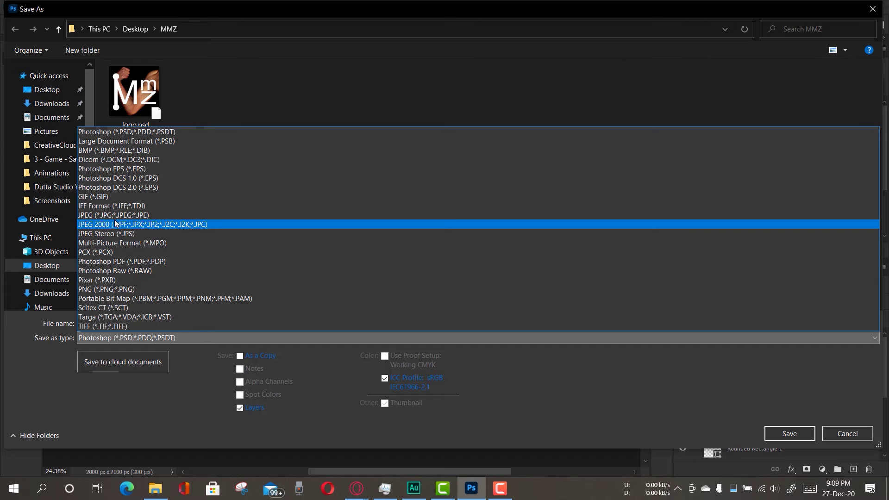
click(154, 216)
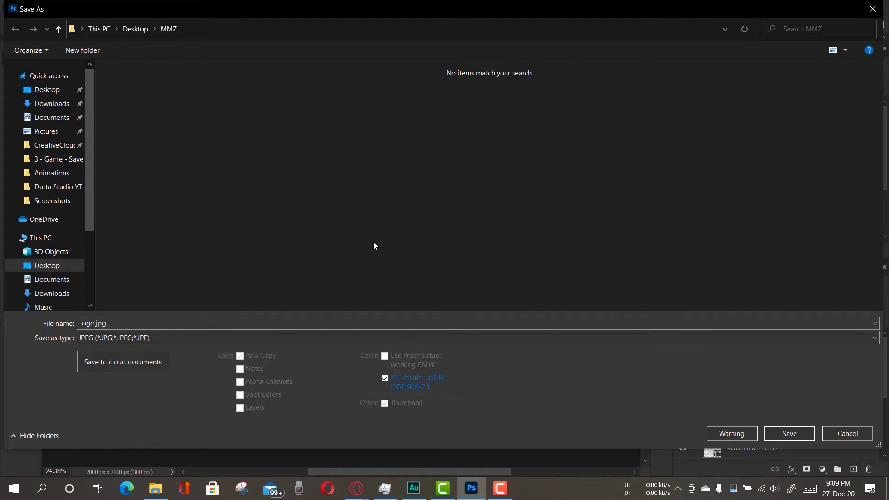
click(789, 434)
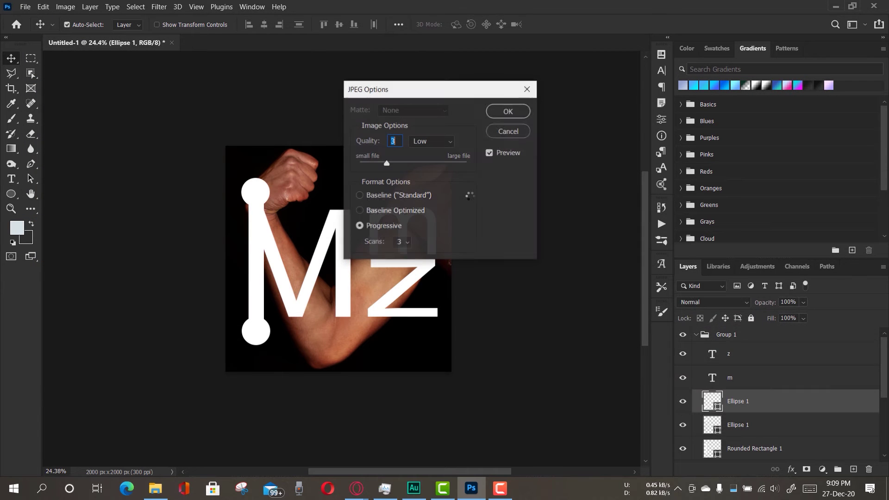
click(426, 161)
drag(426, 161, 463, 164)
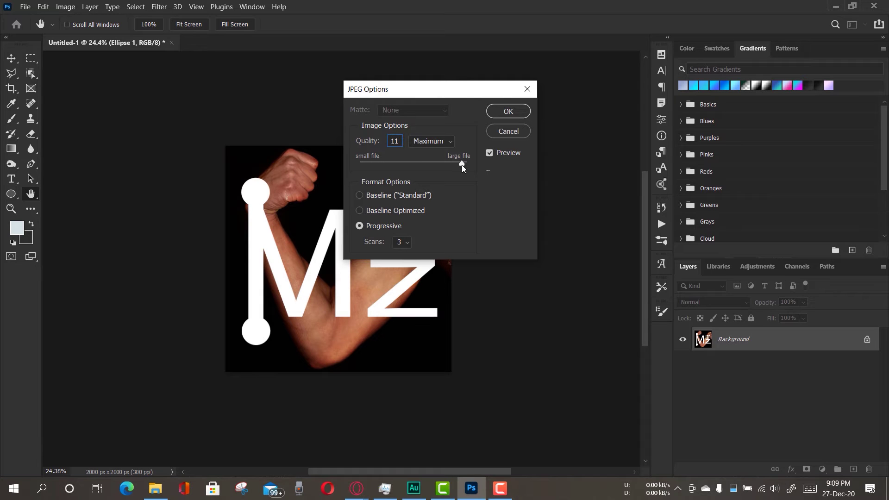
click(509, 111)
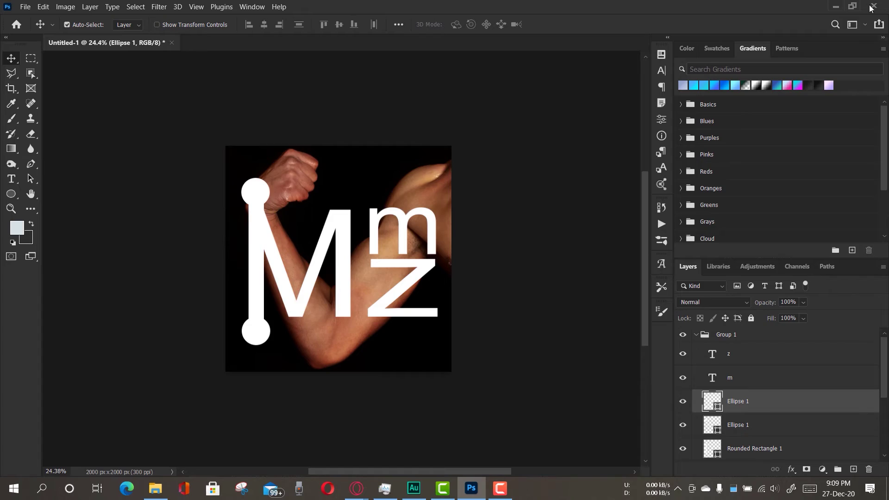
- Minimize Photoshop, the browser and Explorer, then open the MMZ folder from the desktop
click(837, 6)
click(840, 4)
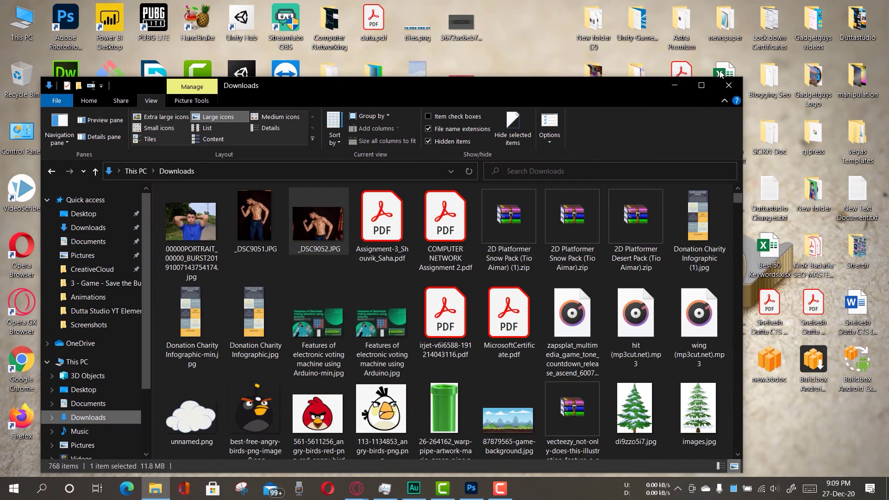
click(675, 86)
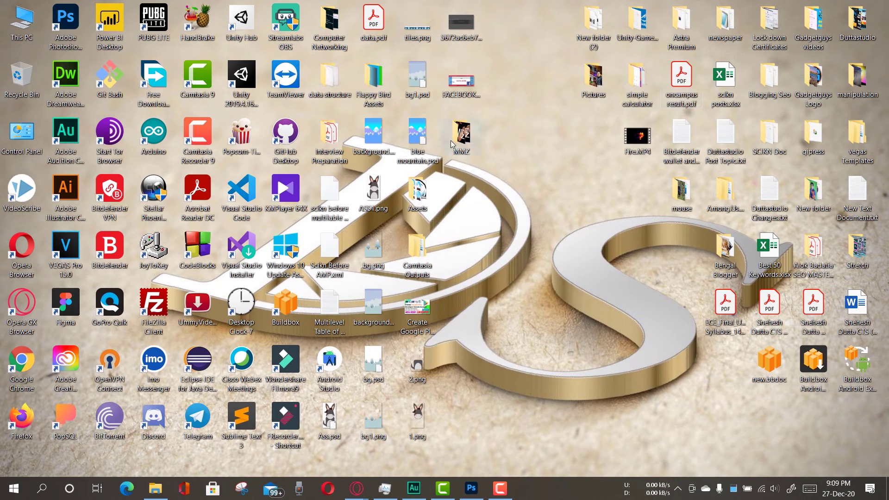
double_click(461, 137)
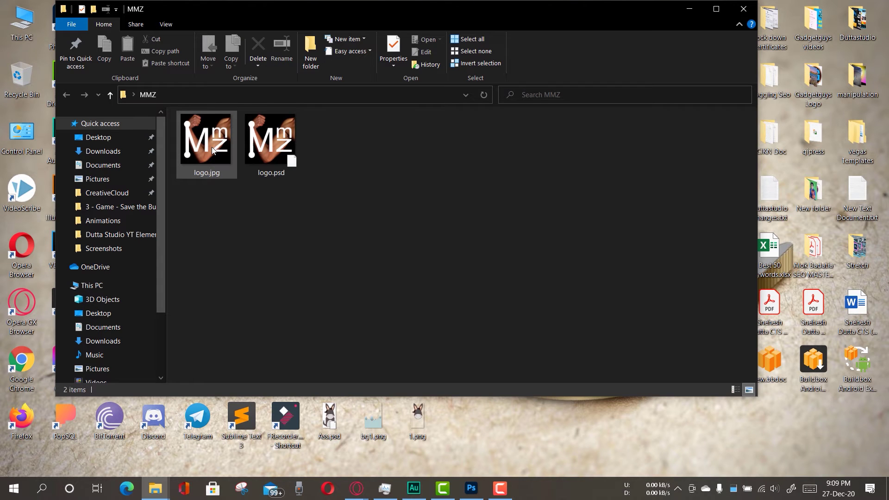
- Bring the YouTube Studio customization page back to the front
click(356, 488)
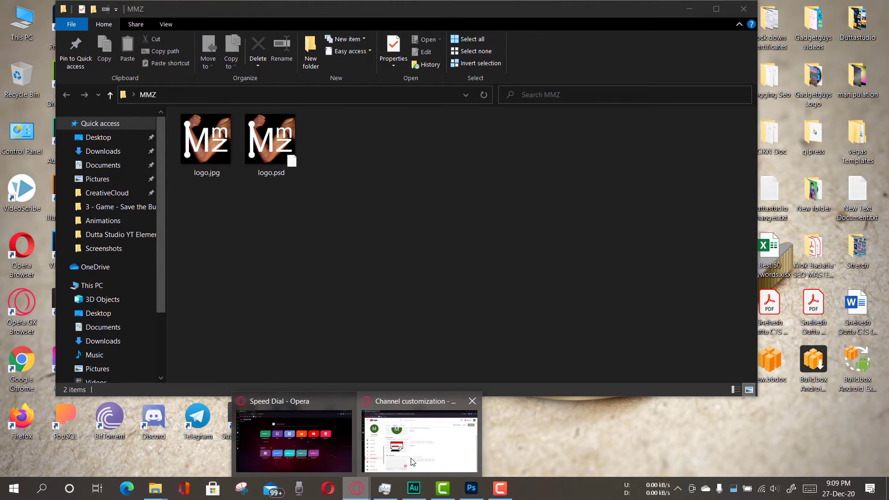
click(413, 462)
scroll(385, 208, up, 1)
click(387, 218)
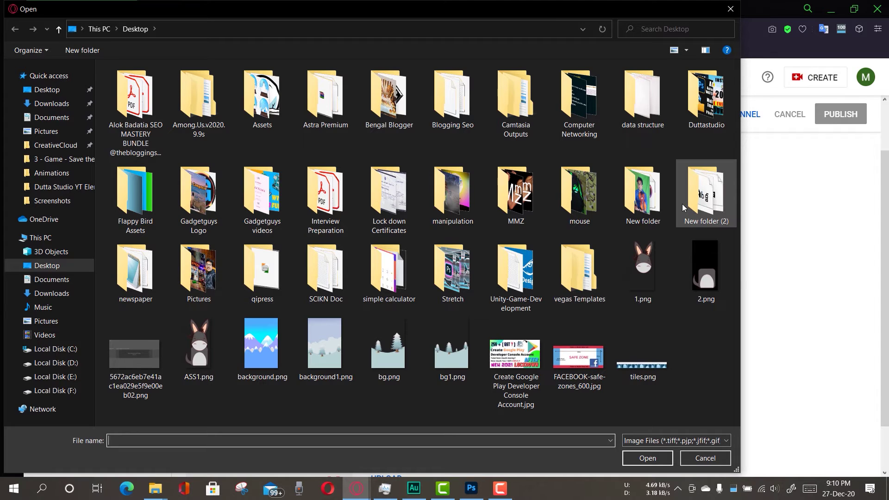
double_click(504, 187)
click(162, 111)
click(641, 456)
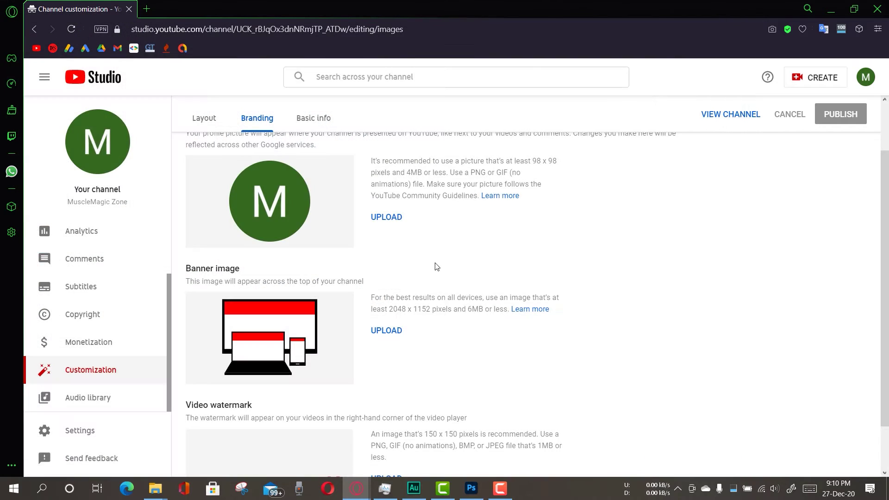
scroll(509, 260, down, 1)
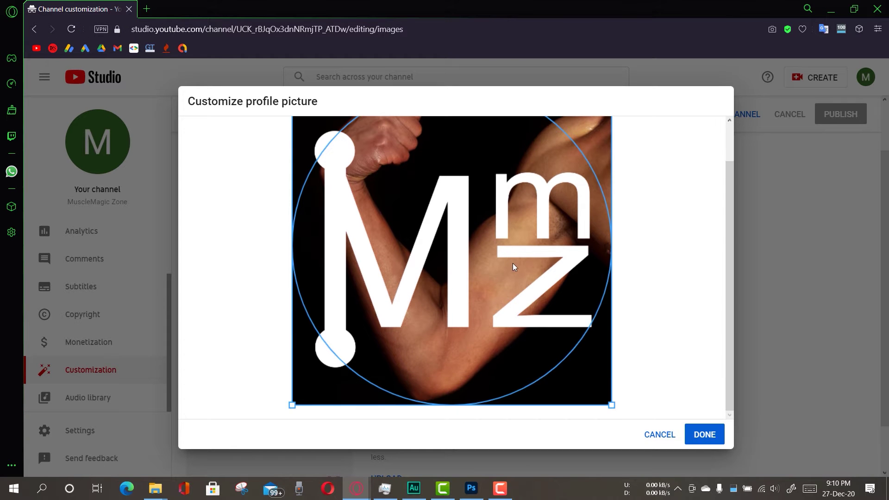
scroll(537, 271, up, 1)
scroll(510, 301, down, 1)
scroll(436, 245, up, 1)
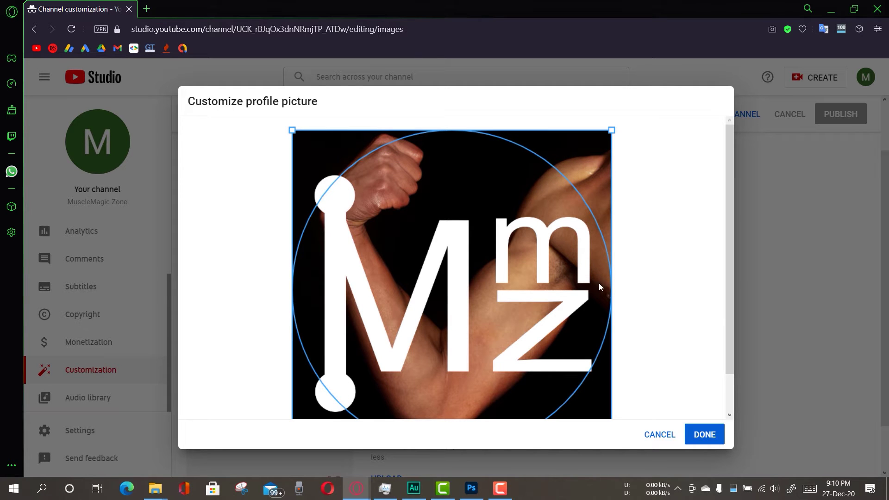
click(667, 436)
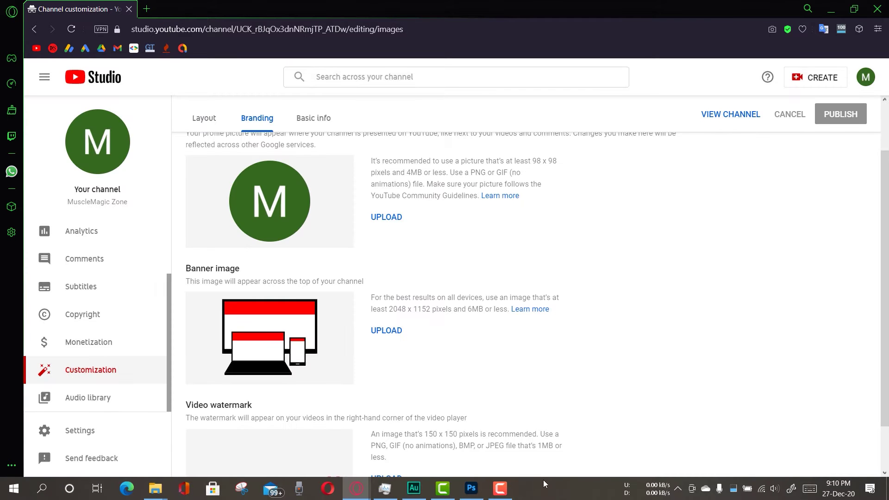
- Use the Crop tool to enlarge the logo canvas to 2714 x 2508 px
click(479, 495)
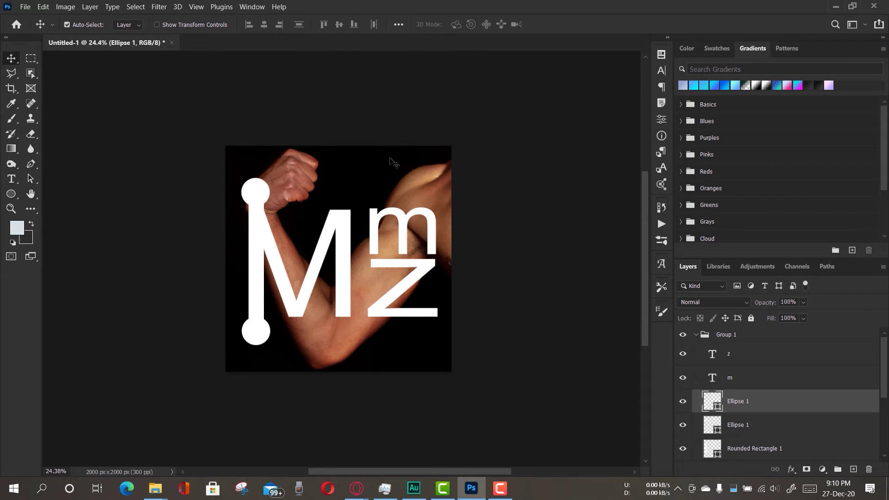
click(8, 92)
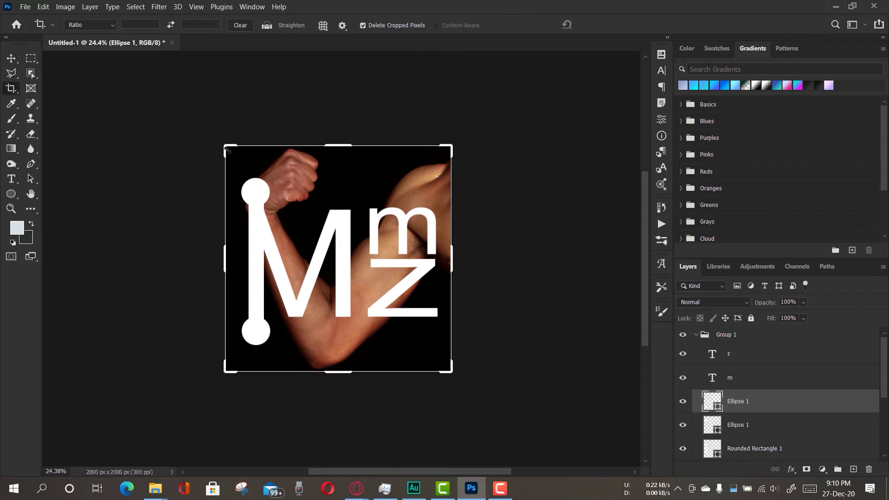
drag(225, 147, 210, 140)
drag(473, 384, 492, 401)
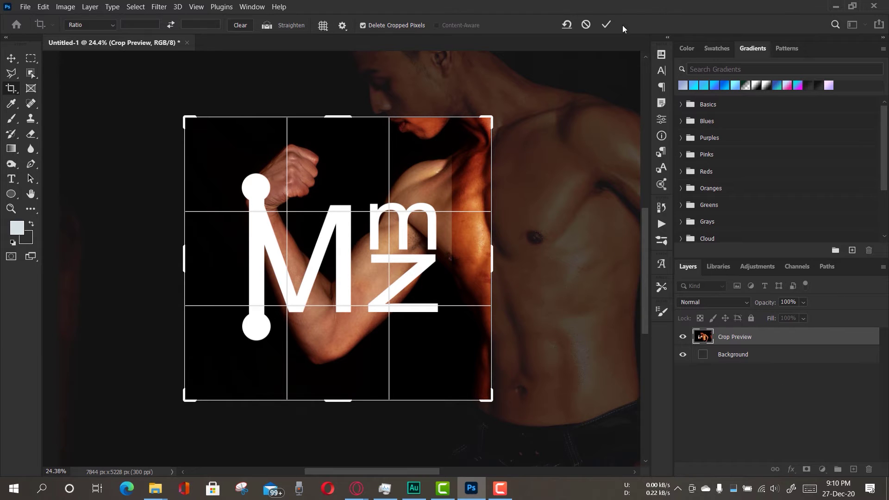
click(605, 25)
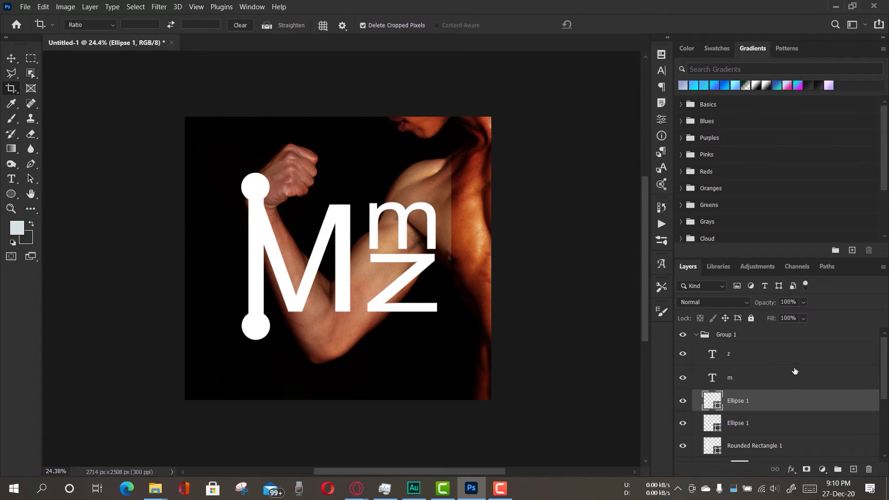
scroll(750, 405, down, 4)
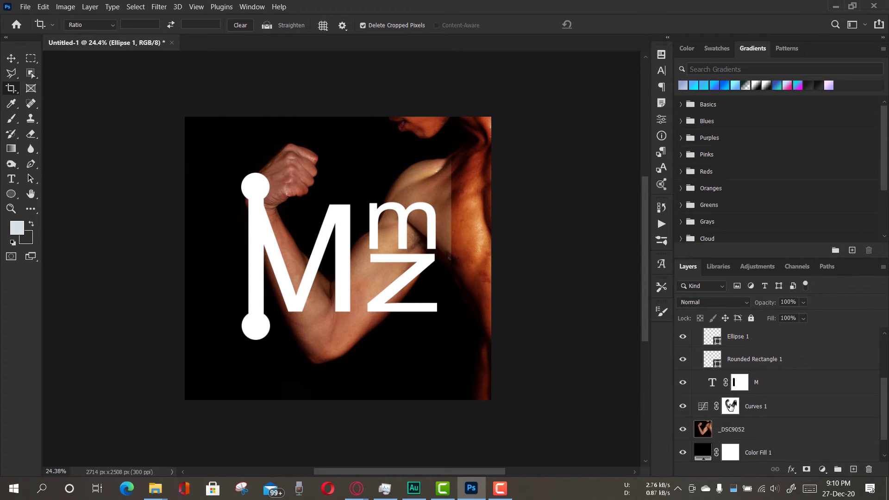
- Paint black at 100% flow on the Curves 1 mask to brighten the shoulder and right side
click(731, 406)
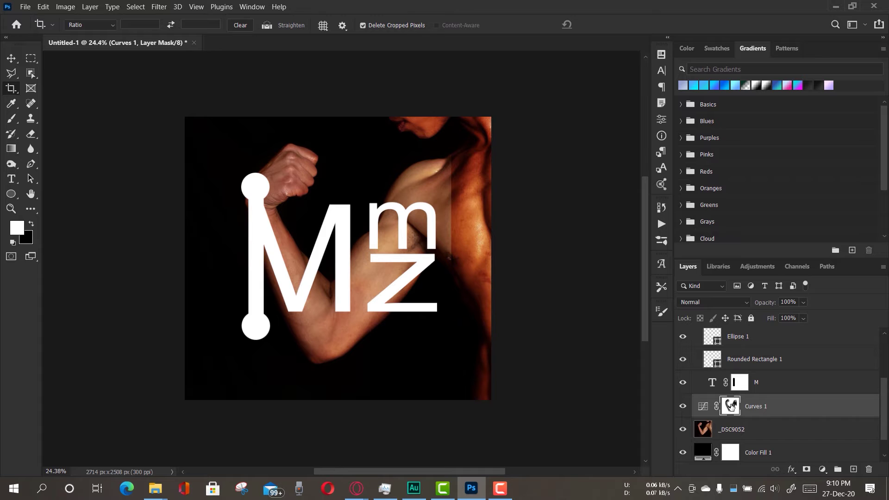
click(12, 120)
click(33, 224)
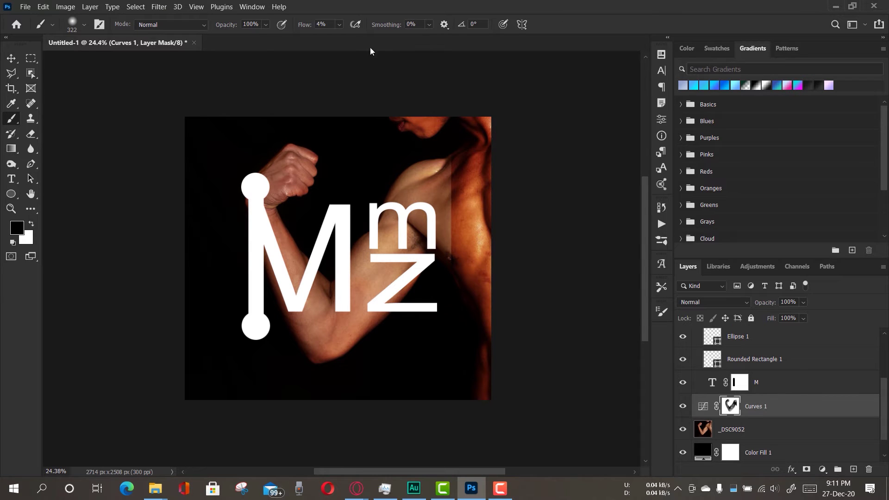
drag(304, 29, 394, 34)
mouse_move(439, 118)
mouse_down()
mouse_move(473, 121)
mouse_move(454, 262)
mouse_move(478, 347)
mouse_move(481, 398)
mouse_move(490, 387)
mouse_move(485, 190)
mouse_move(472, 186)
mouse_move(483, 417)
mouse_move(470, 184)
mouse_up()
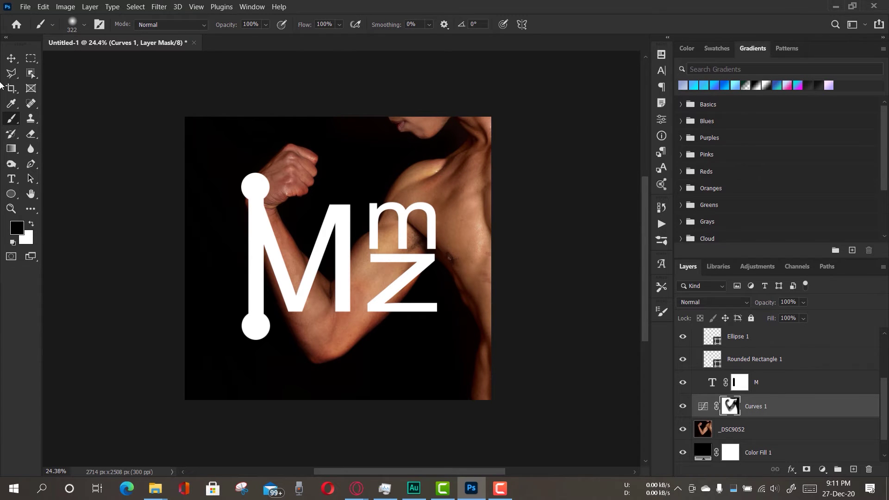
- Switch to white at 38% flow, then begin saving a copy as JPEG logo.jpg
click(31, 224)
drag(306, 26, 249, 27)
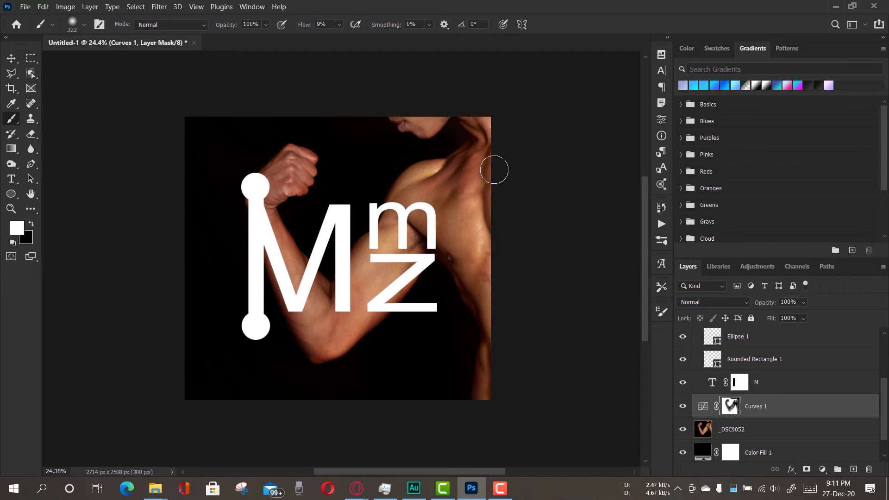
click(32, 223)
click(25, 7)
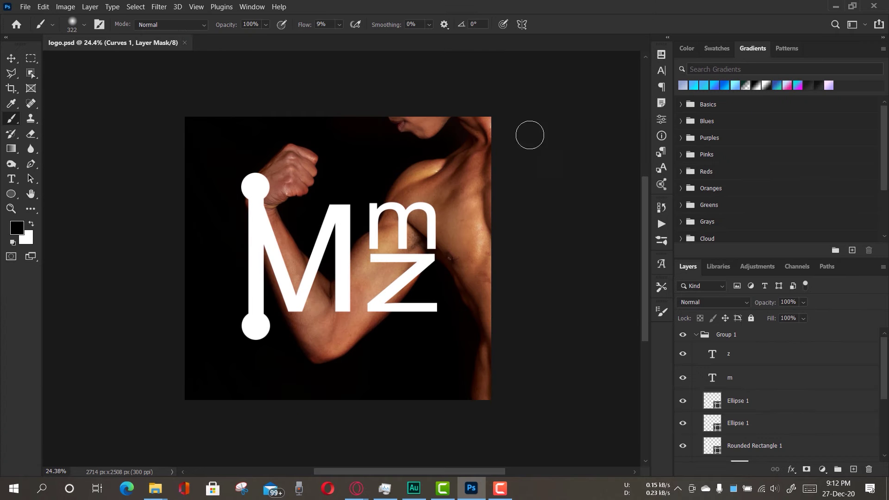
- Upload logo.jpg from the MMZ folder as the channel profile picture and accept the framing
mouse_move(357, 489)
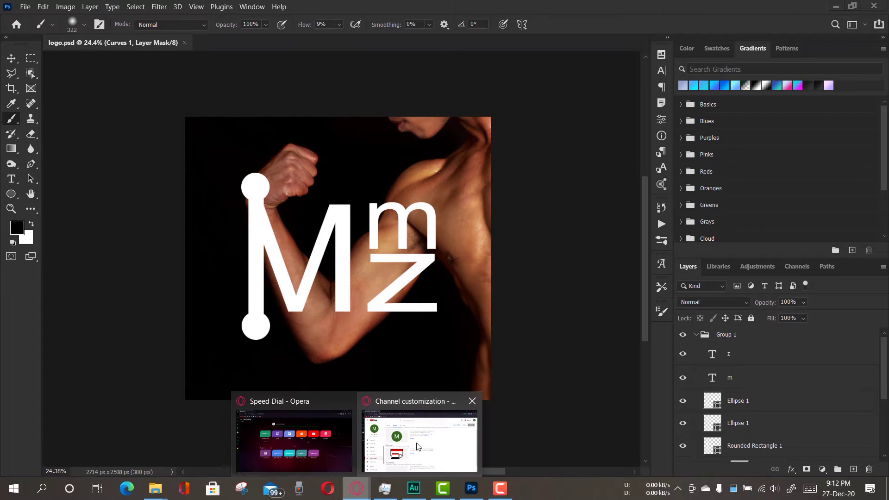
click(419, 446)
click(393, 223)
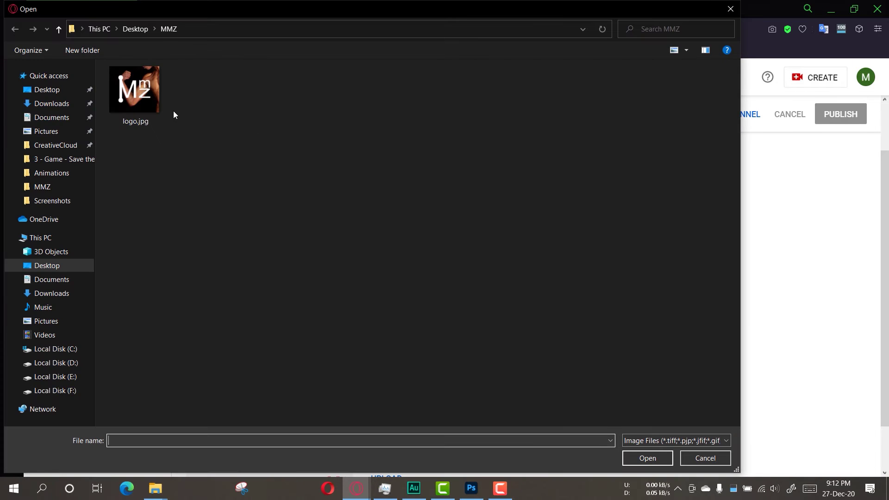
click(163, 109)
click(651, 462)
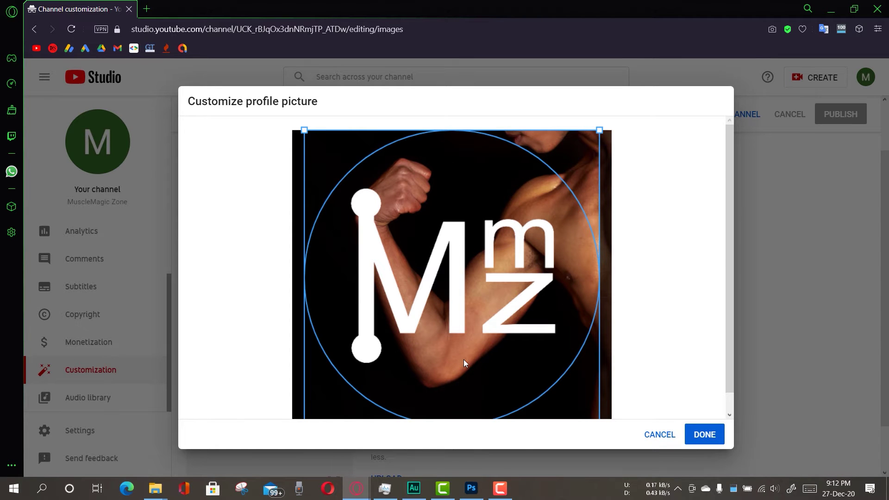
click(698, 434)
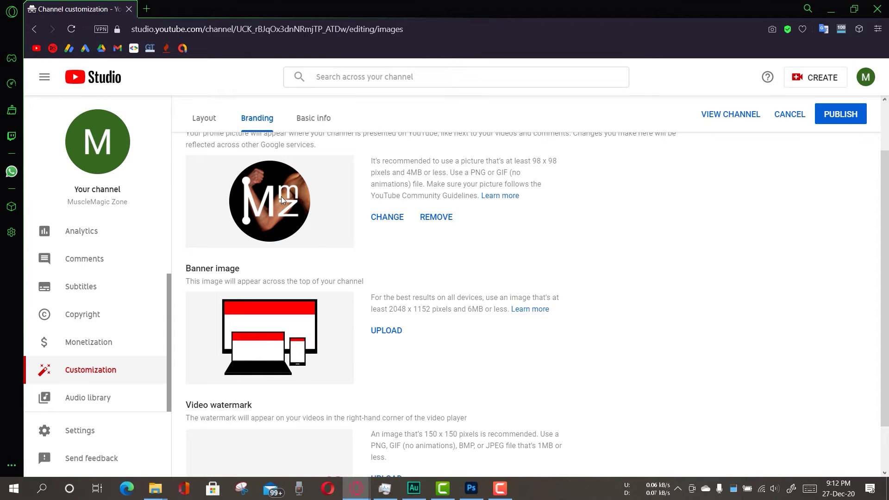
- Publish the new profile picture and open the channel page to check it
scroll(283, 197, up, 2)
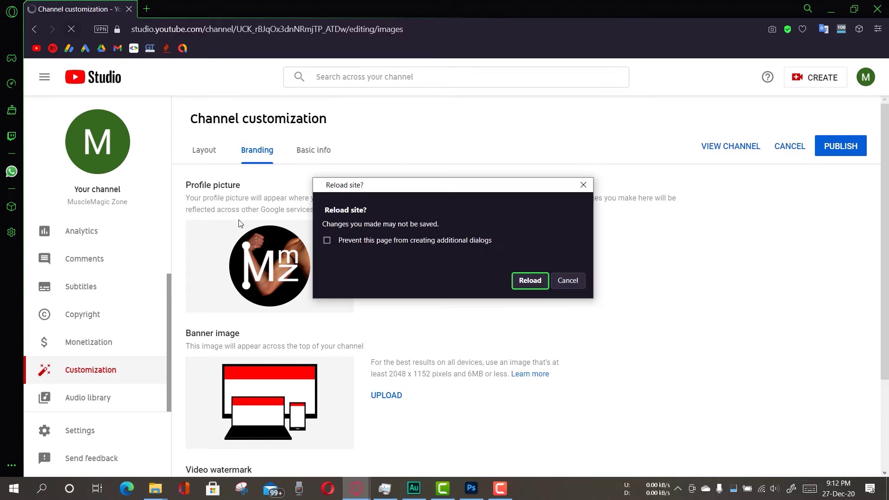
click(578, 281)
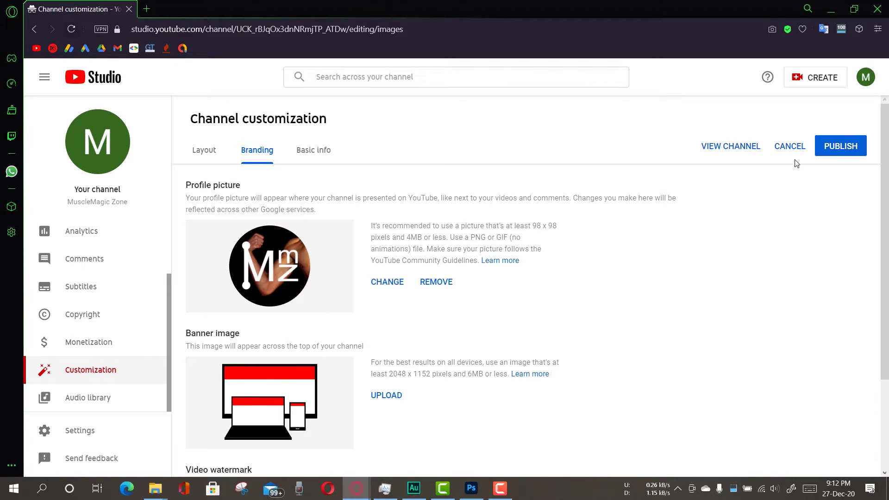
click(832, 150)
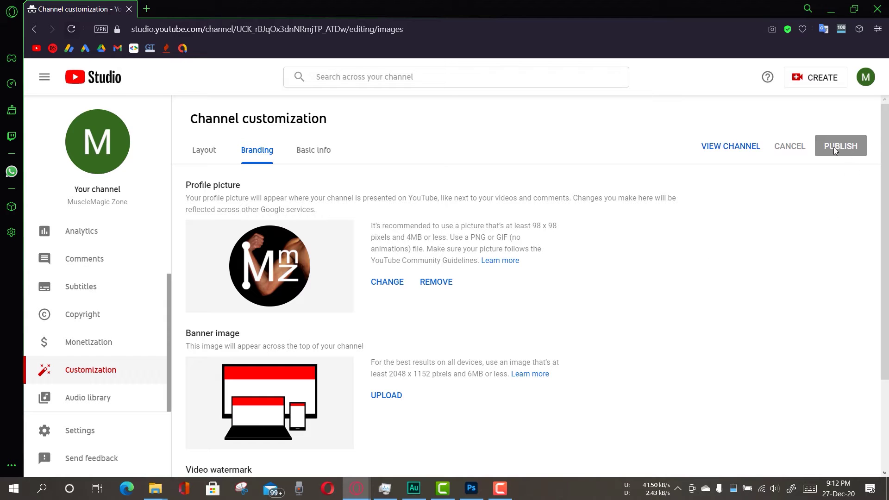
click(742, 146)
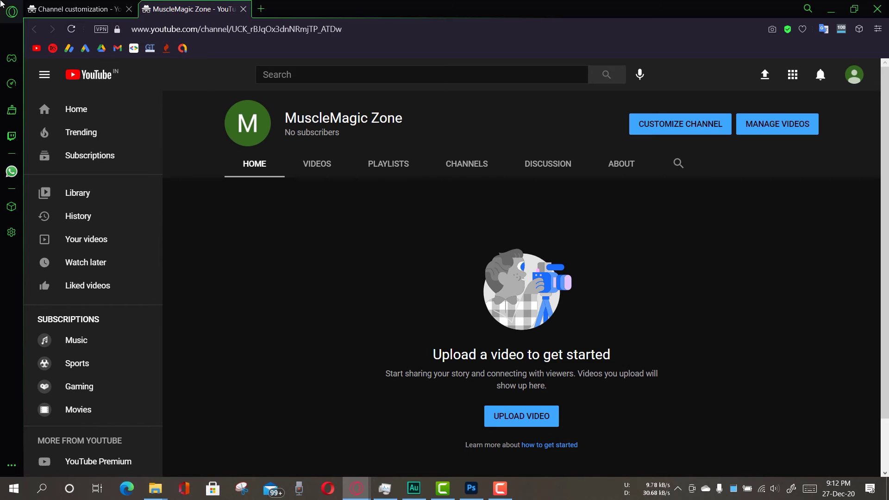
- Reload the YouTube Studio Branding page, then view the channel to confirm the Mmz avatar
click(76, 9)
click(75, 33)
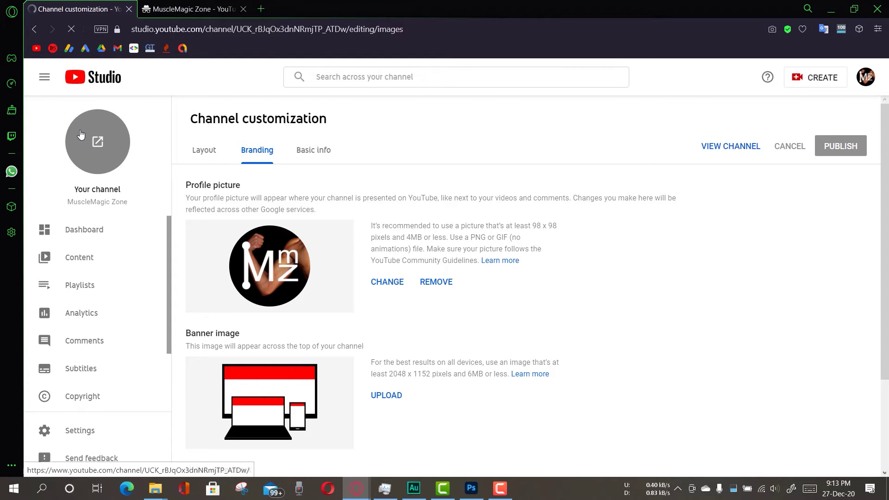
click(95, 143)
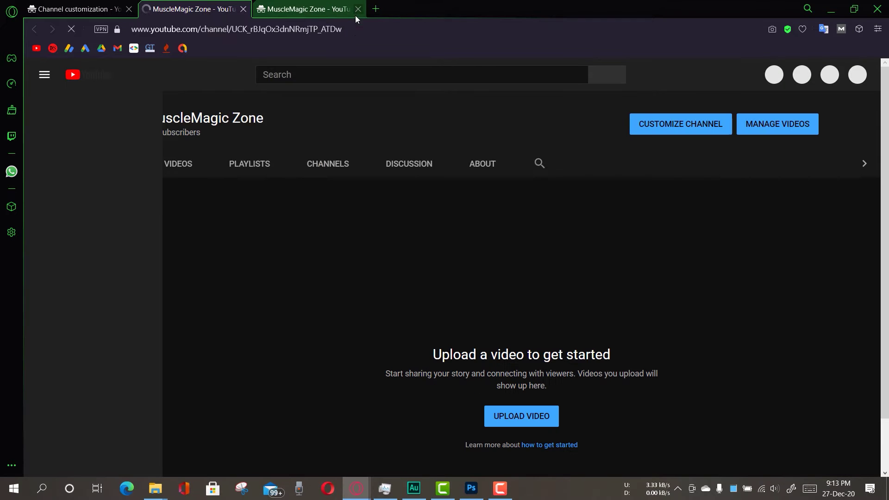
click(358, 9)
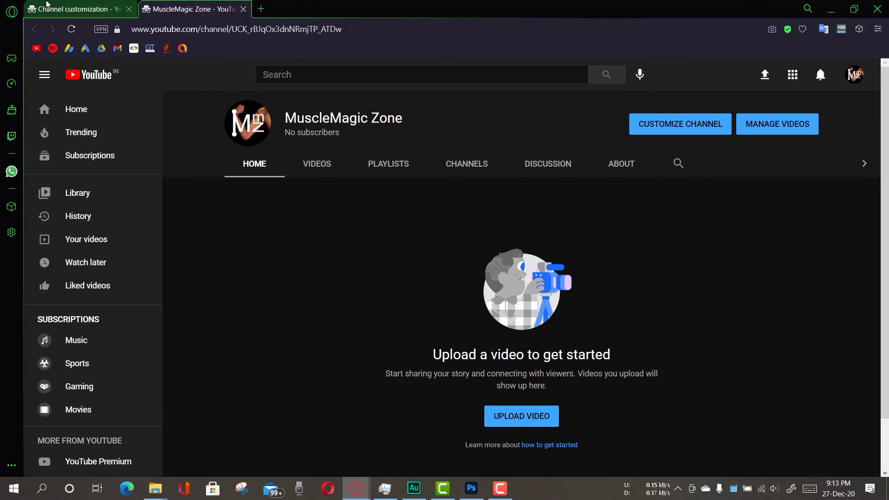
click(85, 9)
click(106, 162)
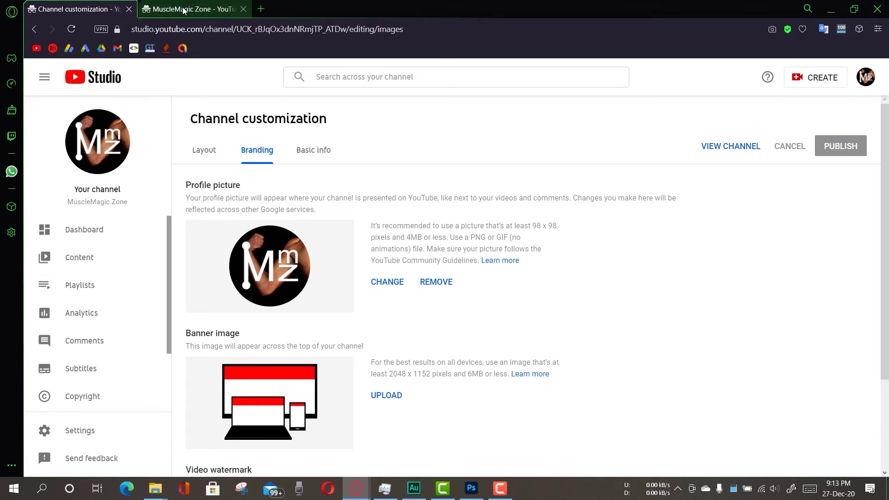
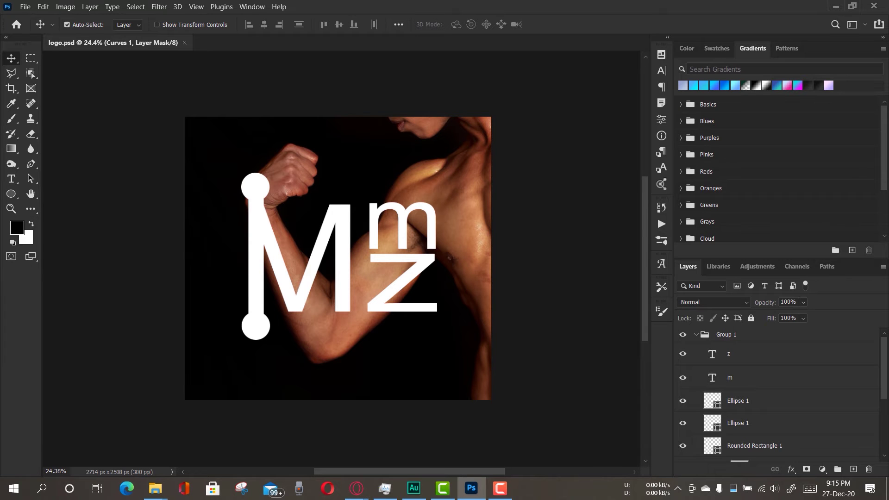
- Create a new blank document 2560 px wide and 1440 px high from the Home screen
click(27, 7)
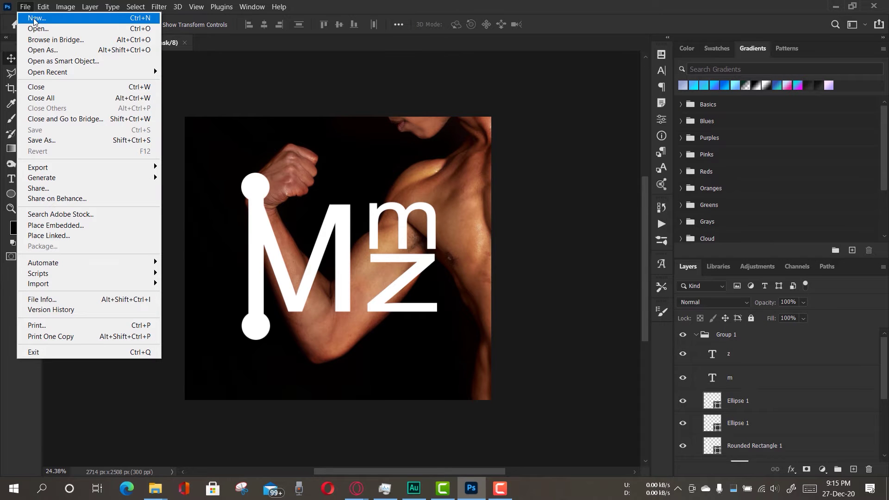
click(297, 80)
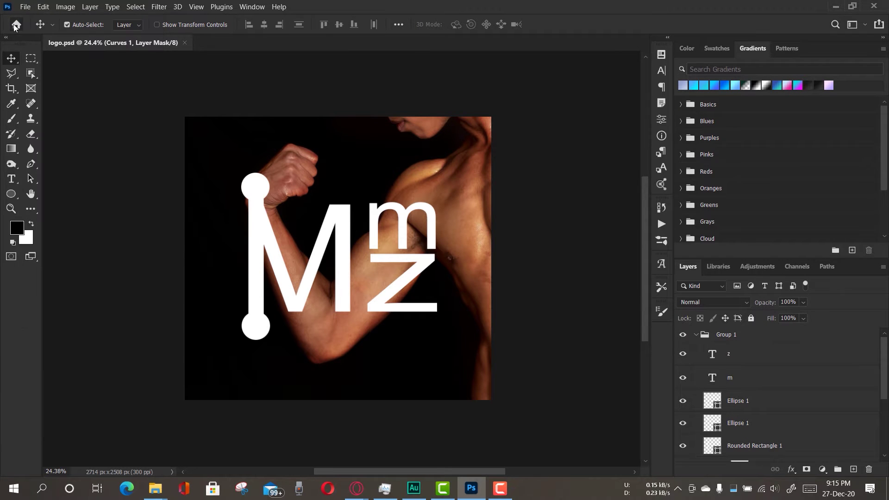
click(15, 26)
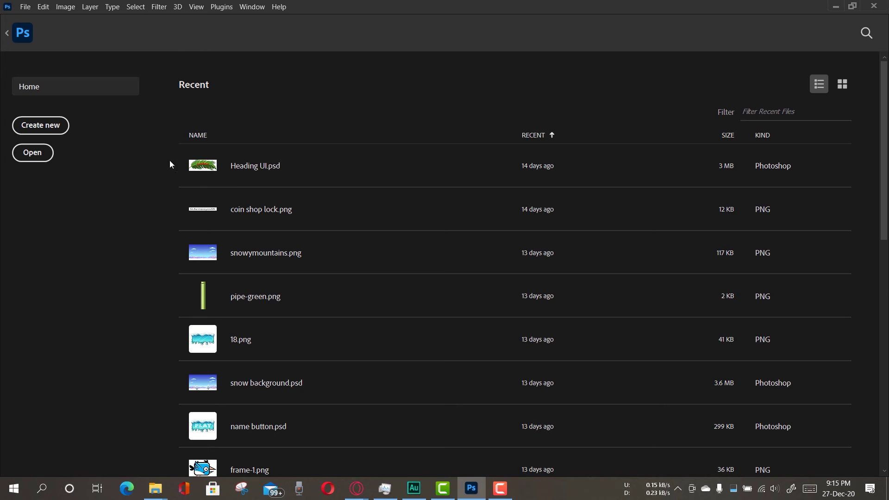
click(44, 128)
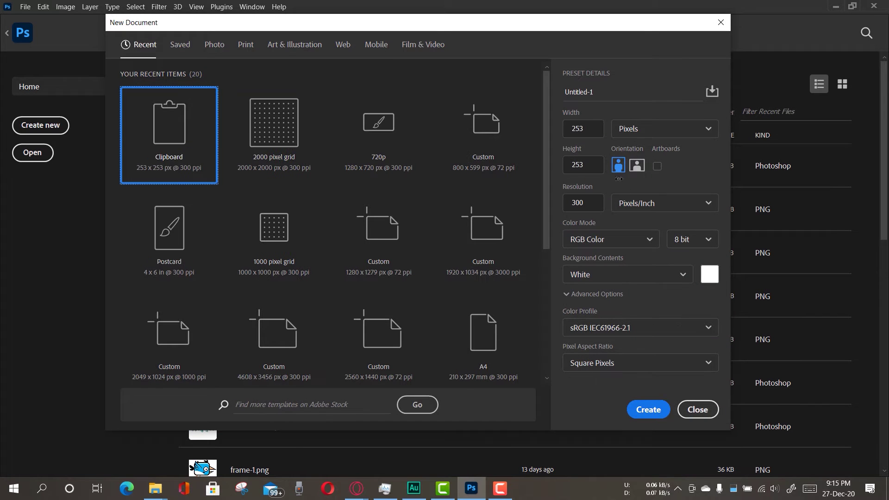
click(571, 128)
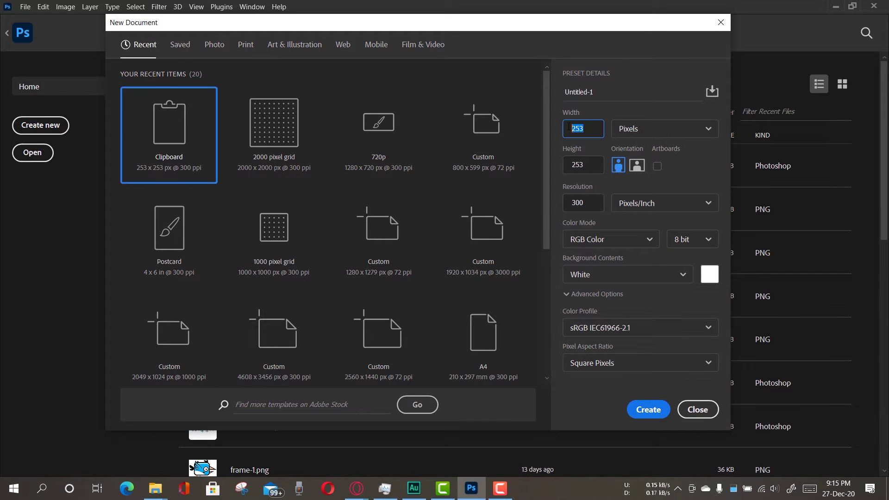
text(25)
click(566, 164)
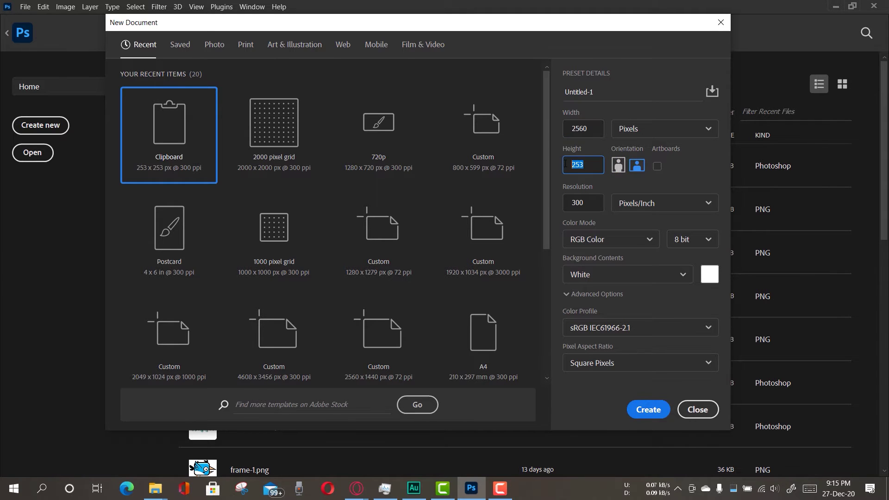
text(1440)
click(649, 410)
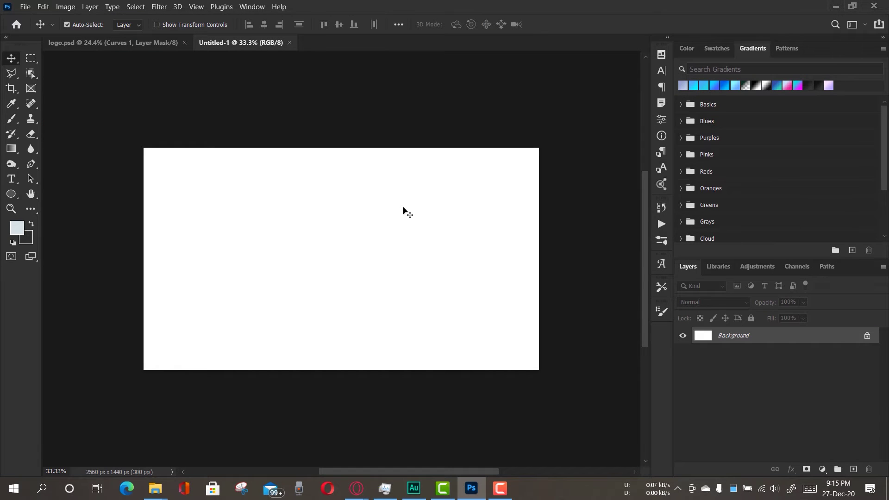
- Fit the canvas to the window and check Image Size without changing it
click(11, 209)
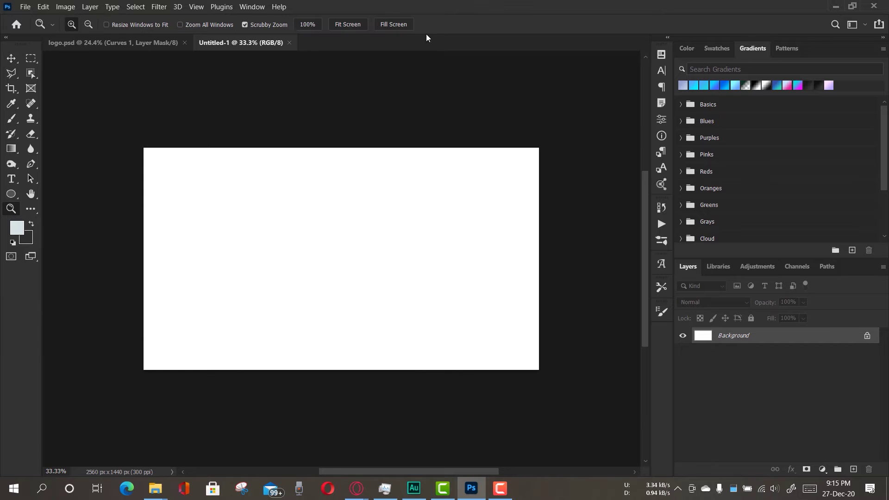
click(394, 24)
click(65, 7)
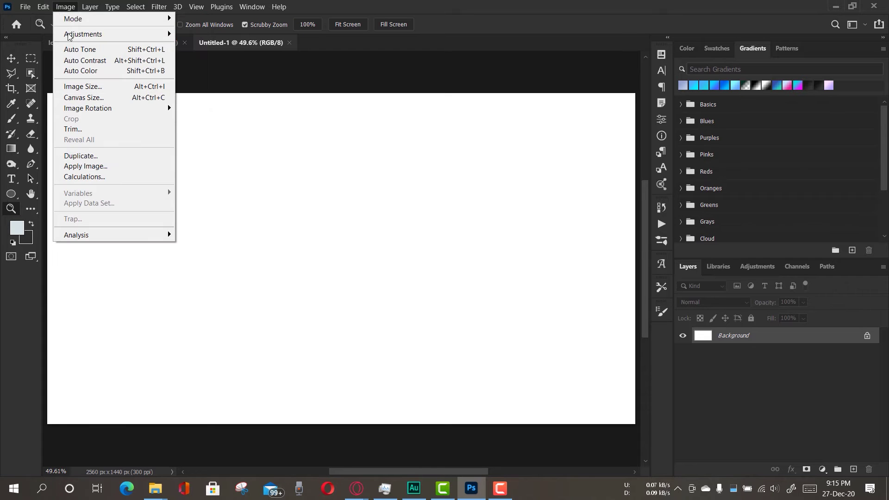
click(83, 87)
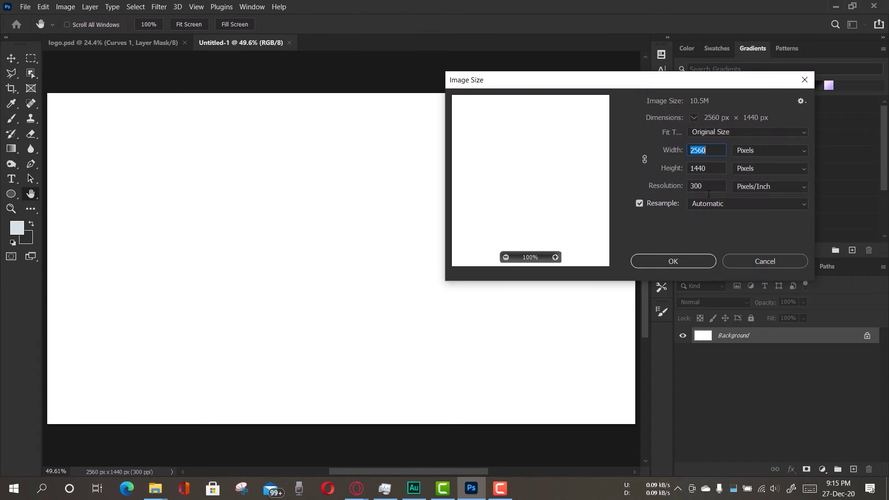
click(761, 260)
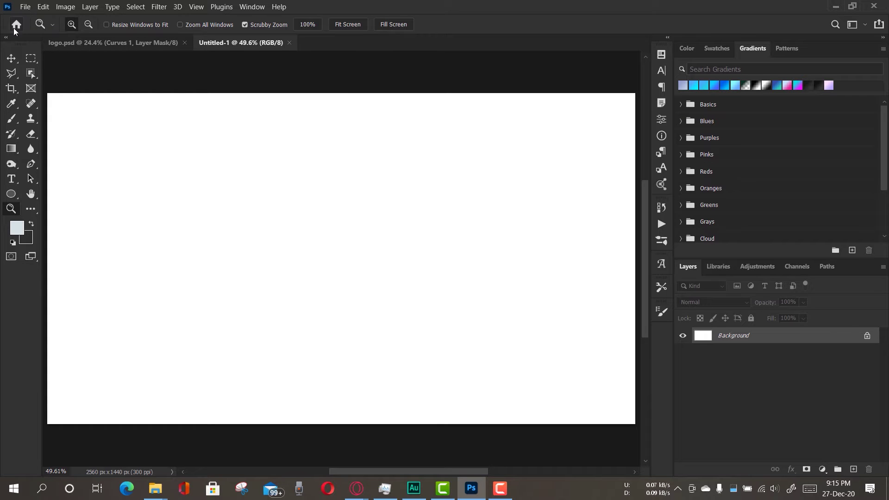
click(13, 57)
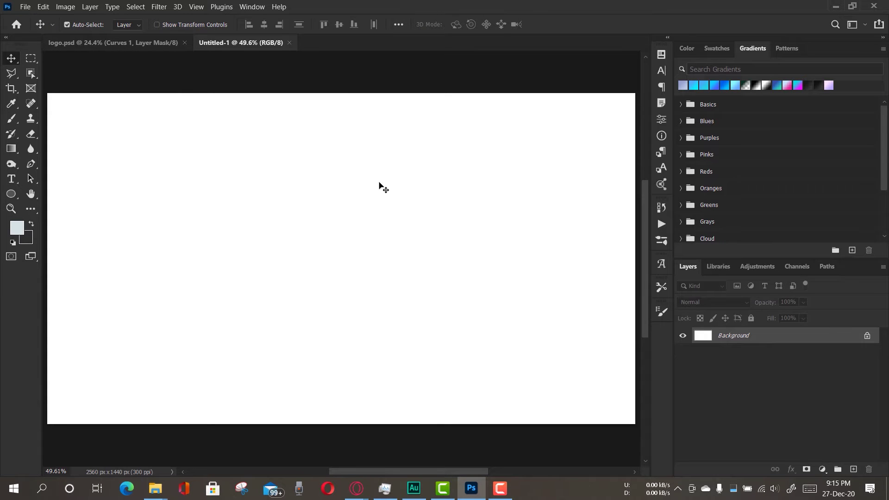
- Minimize Photoshop and the MMZ window, then drag the desktop banner template into the canvas
click(836, 6)
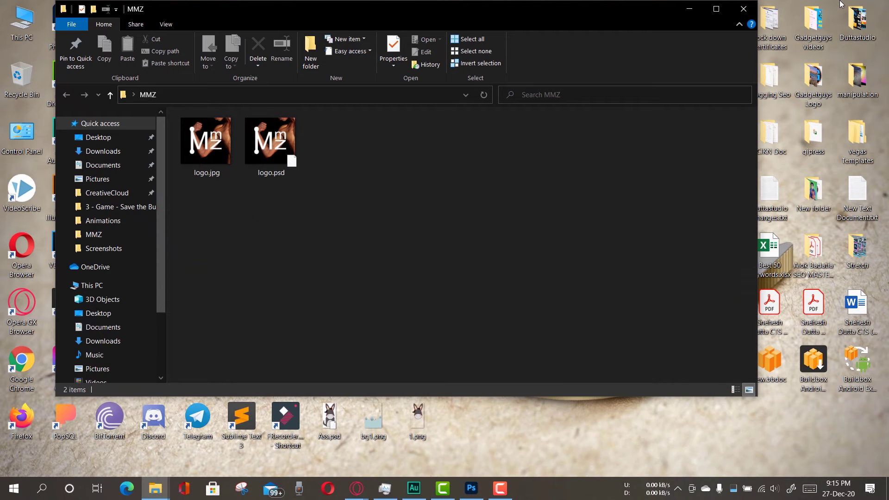
click(686, 12)
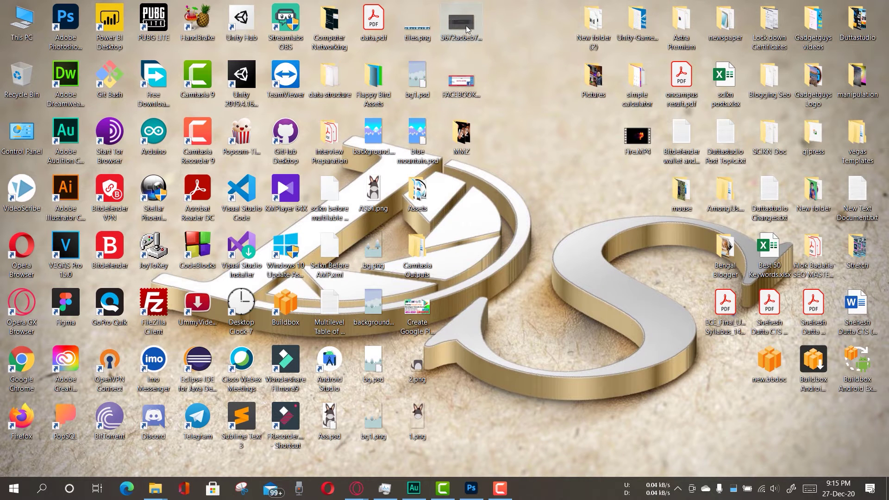
drag(468, 29, 411, 241)
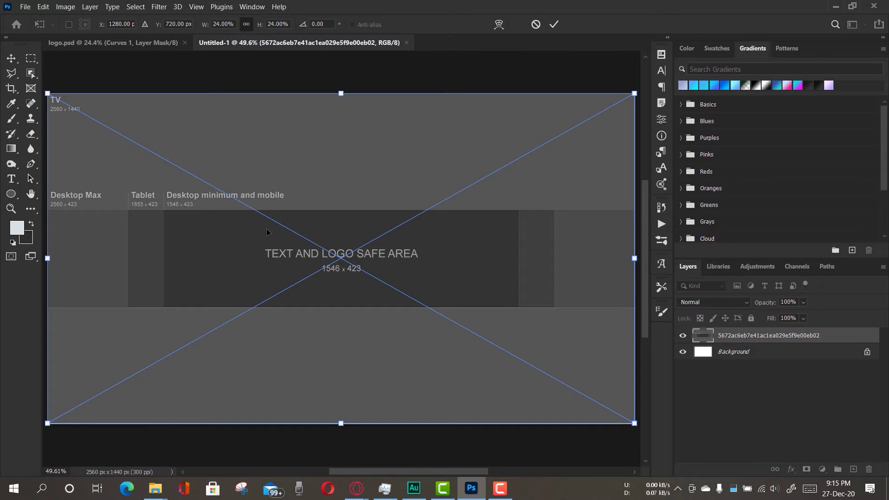
- Commit the placed template so it covers the full 2560 × 1440 canvas
click(554, 24)
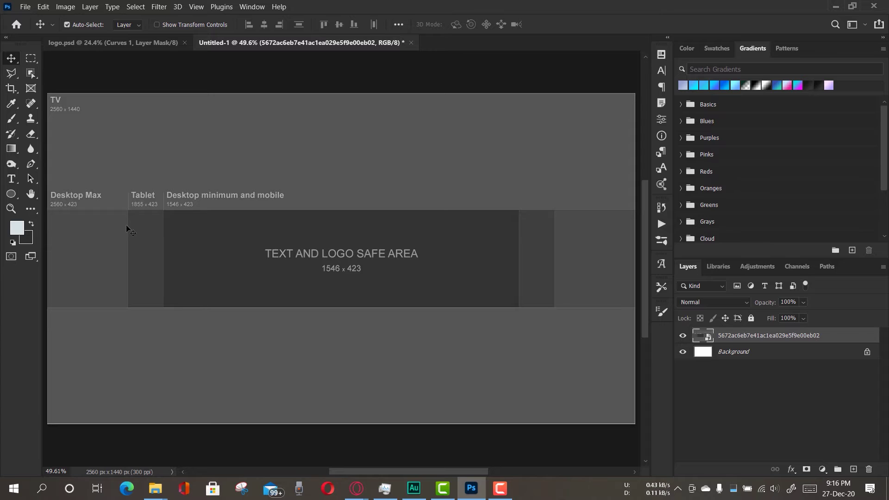
- Trial marquee selections of the safe area and Desktop Max band, deselect, then minimize Photoshop
click(31, 59)
drag(129, 211, 557, 310)
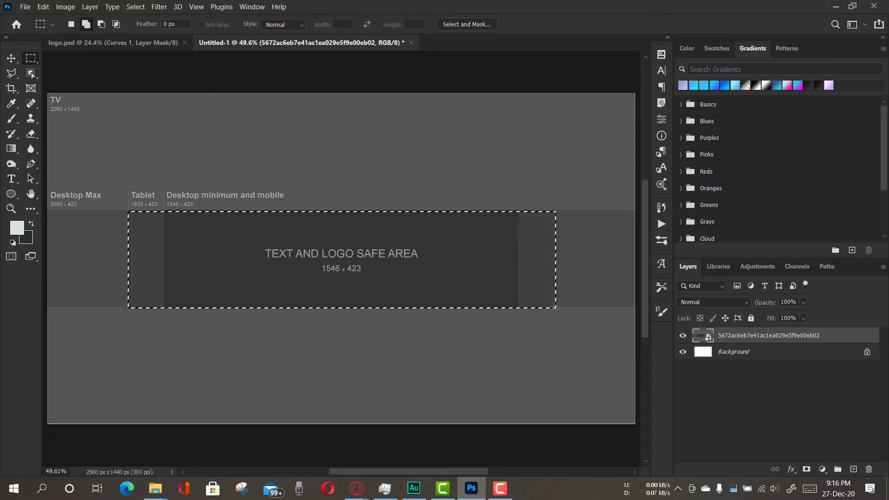
key(ctrl+d)
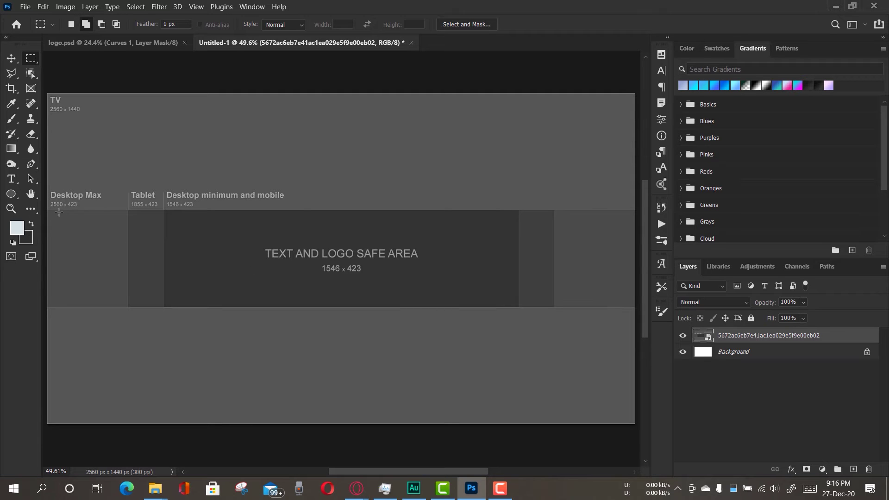
drag(47, 211, 635, 309)
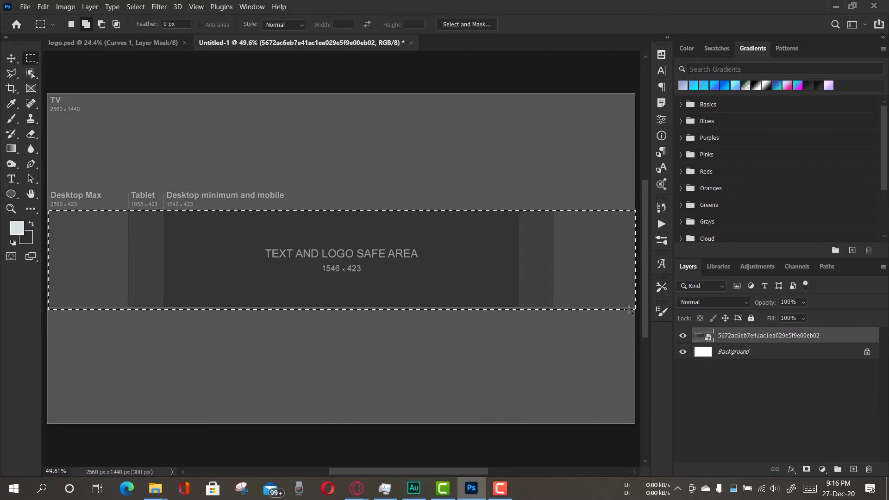
key(ctrl+d)
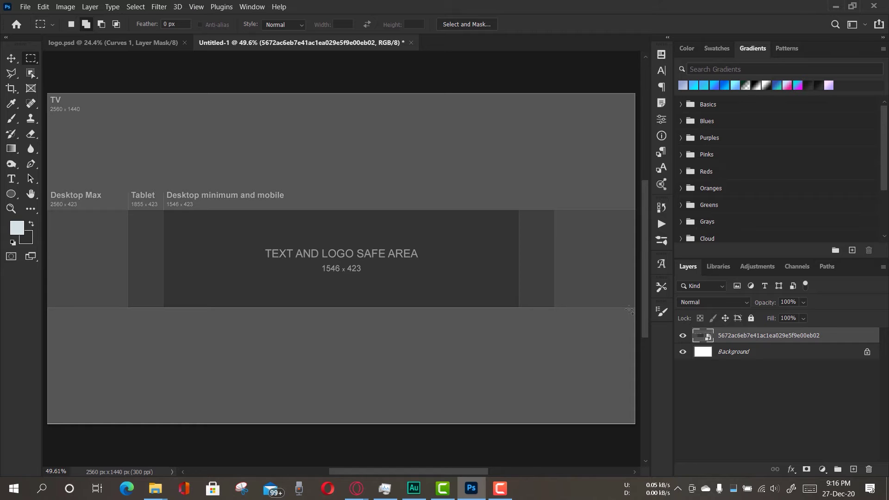
key(v)
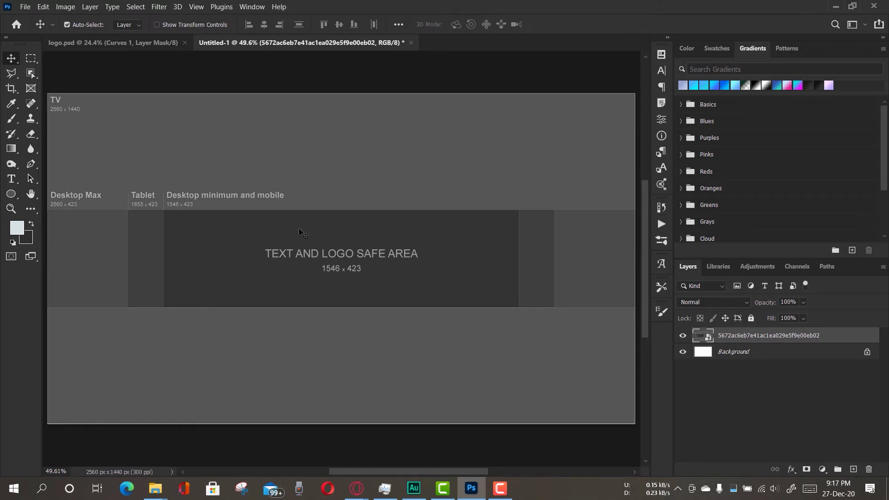
click(835, 7)
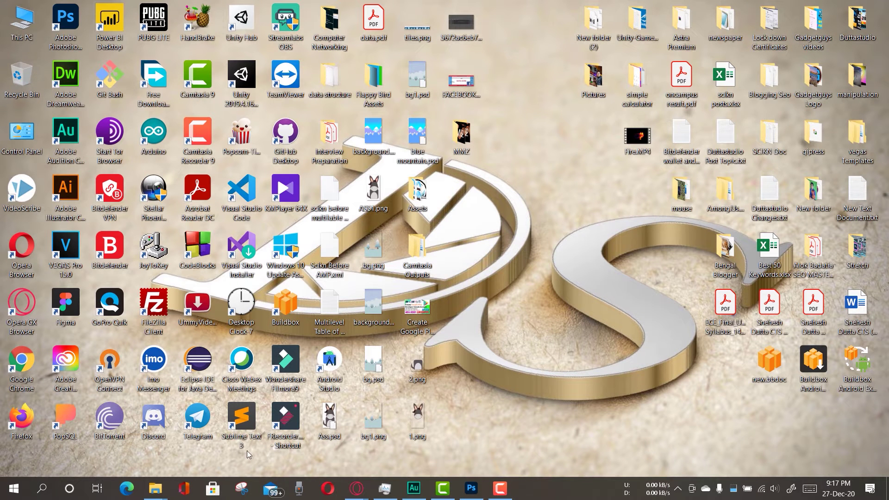
- Drag _DSC9052.JPG from the Downloads folder onto the banner canvas
mouse_move(155, 489)
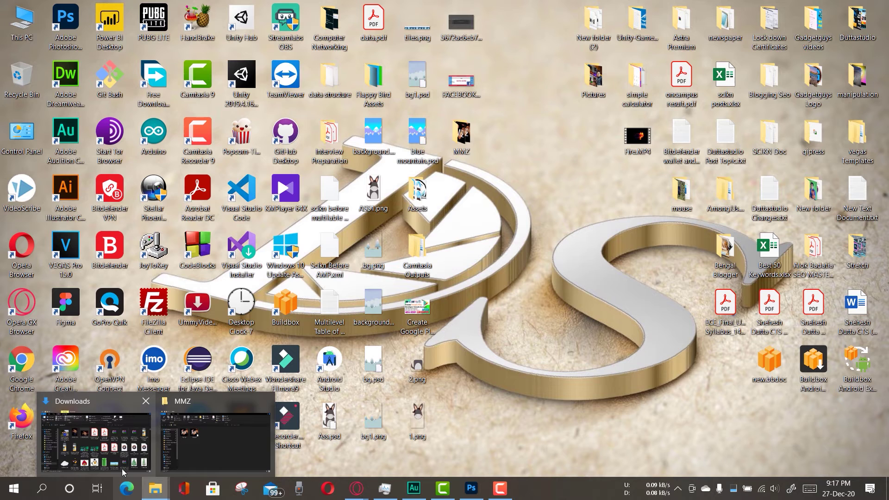
click(221, 445)
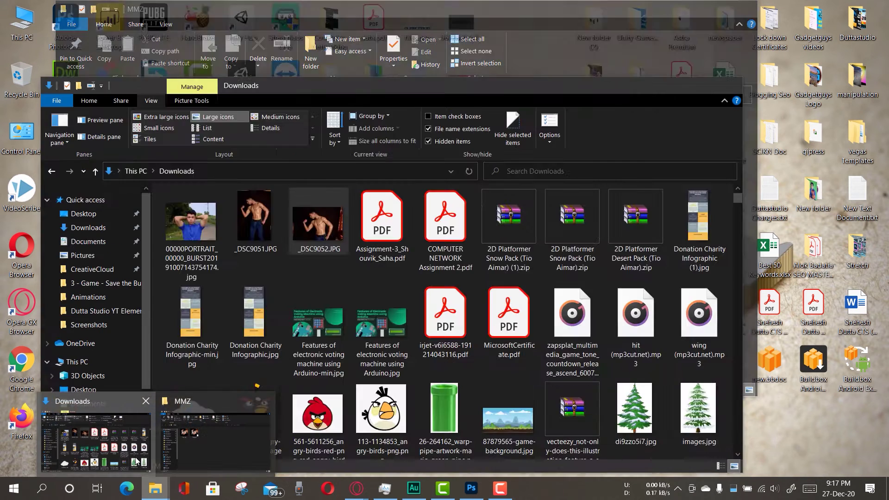
click(137, 461)
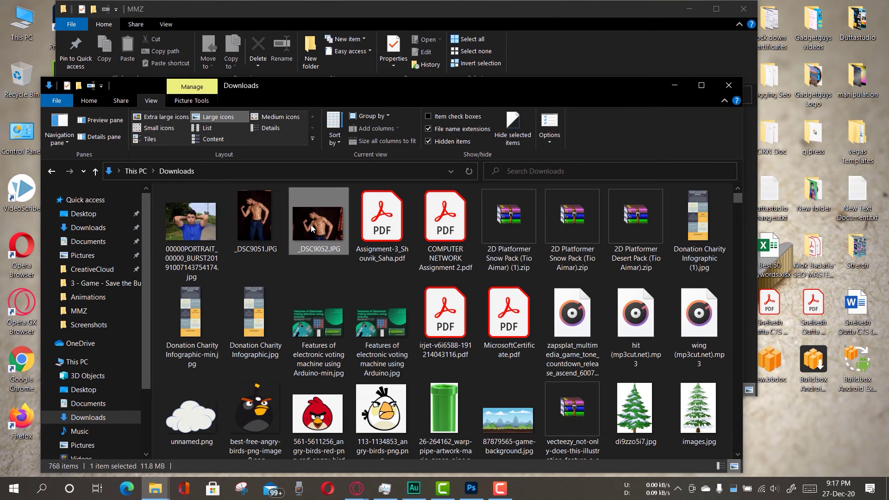
drag(322, 220, 449, 225)
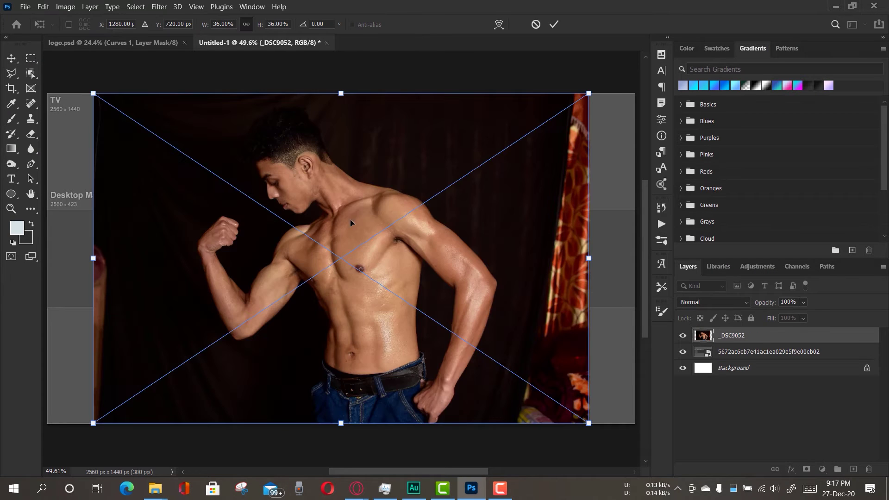
- Commit the placed photo, move the template layer above it, and set the template to Screen blend
click(555, 24)
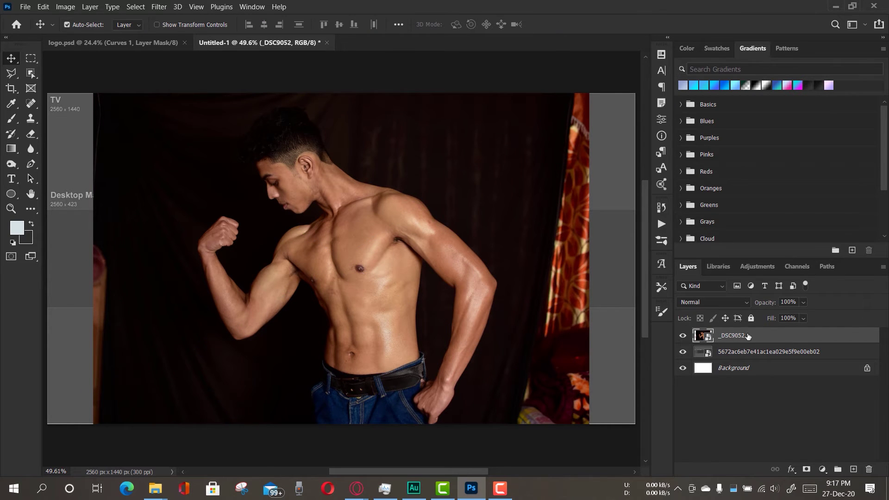
click(729, 358)
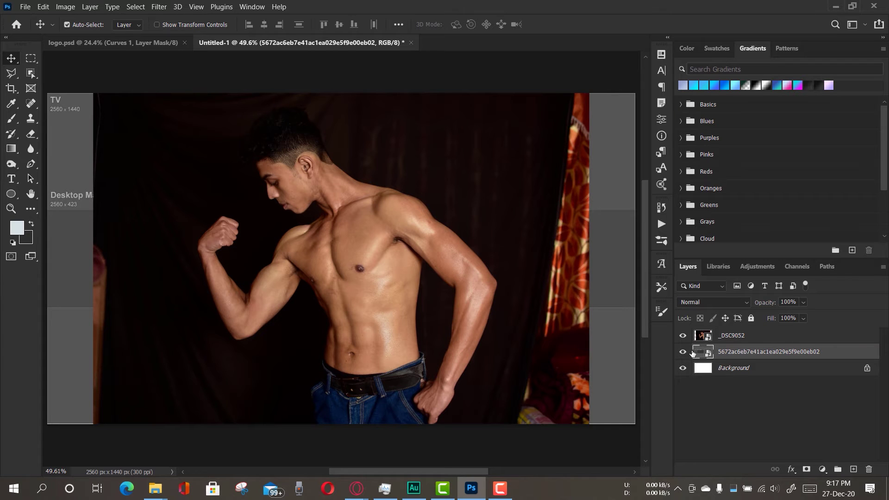
drag(740, 353, 739, 331)
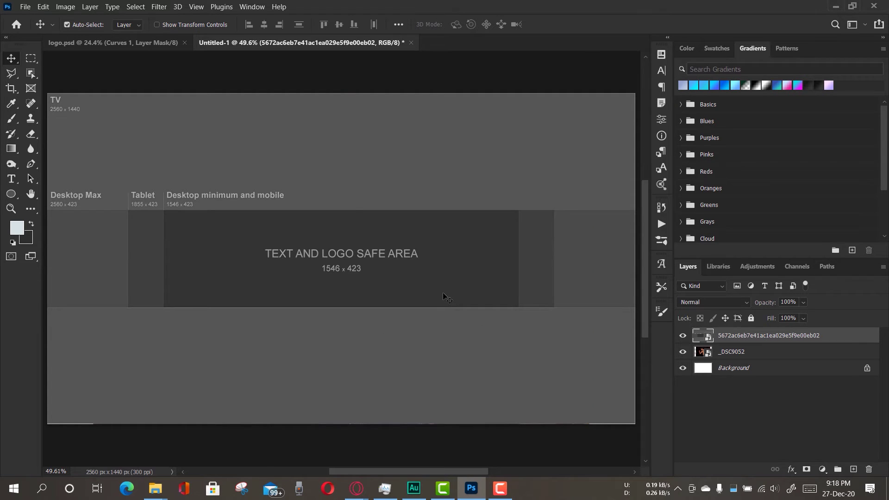
click(701, 301)
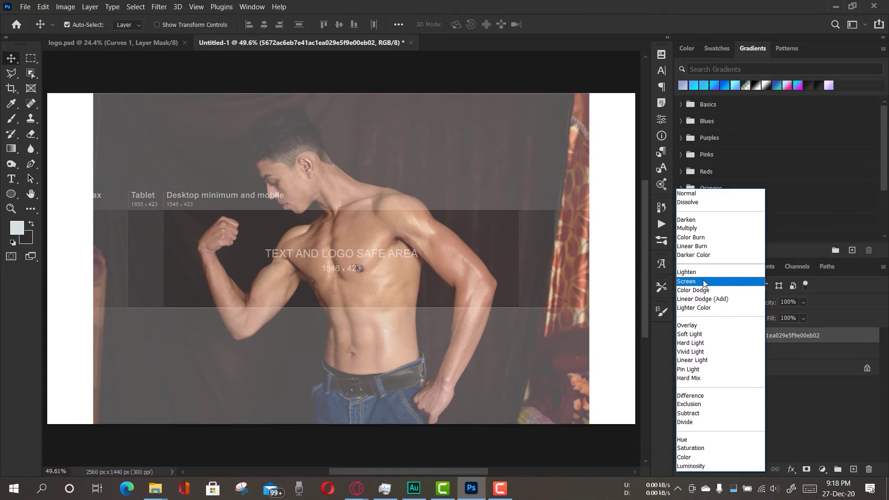
click(703, 281)
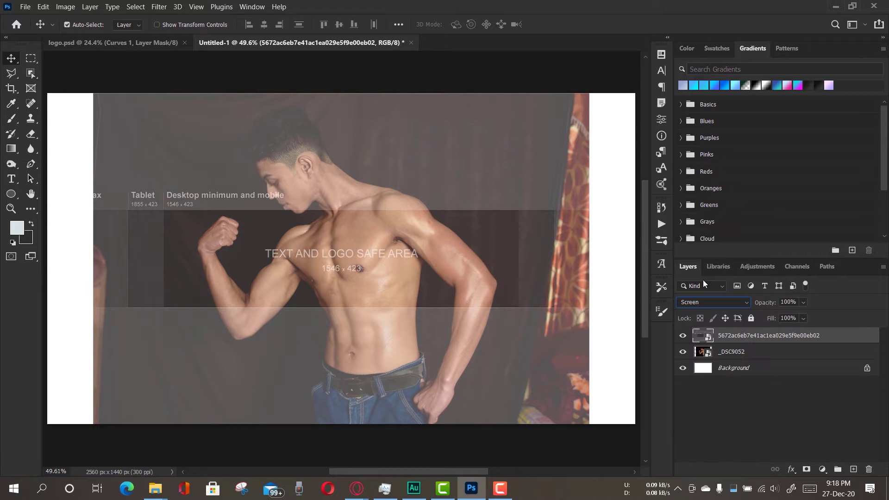
- Compare with the overlay on and off, set opacity to 78%, then hide the template
click(731, 353)
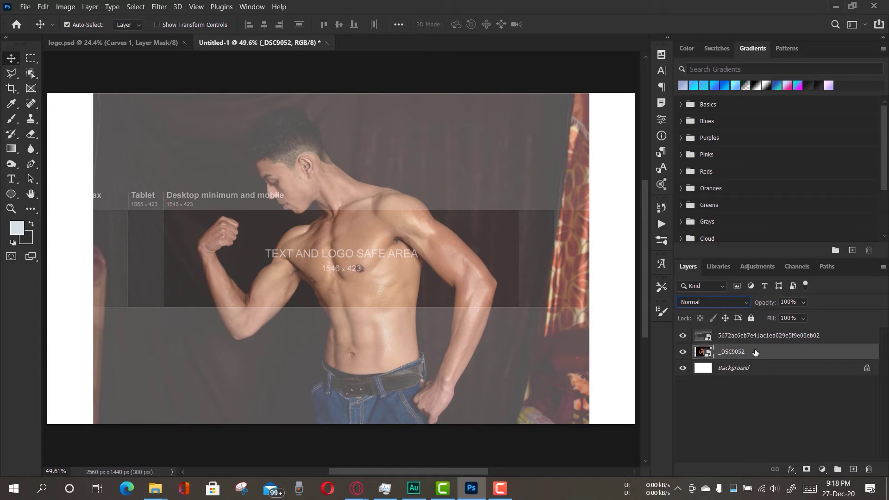
click(683, 338)
click(683, 338)
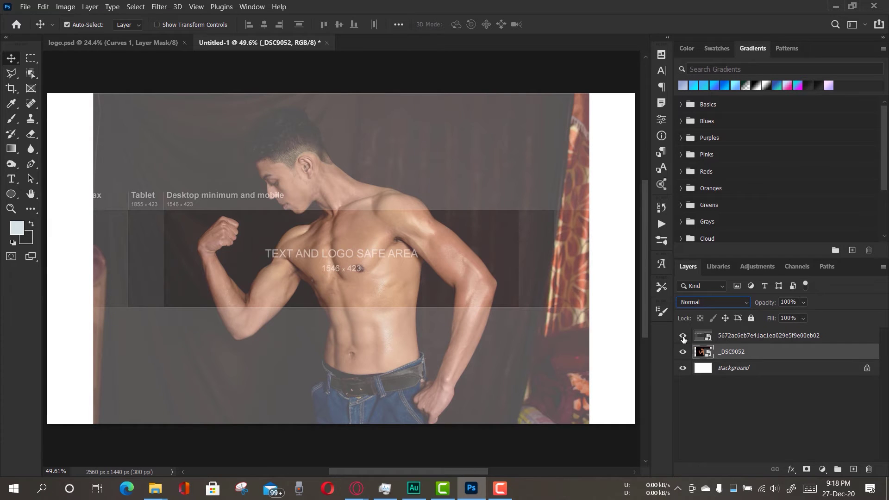
drag(767, 303, 793, 306)
click(683, 335)
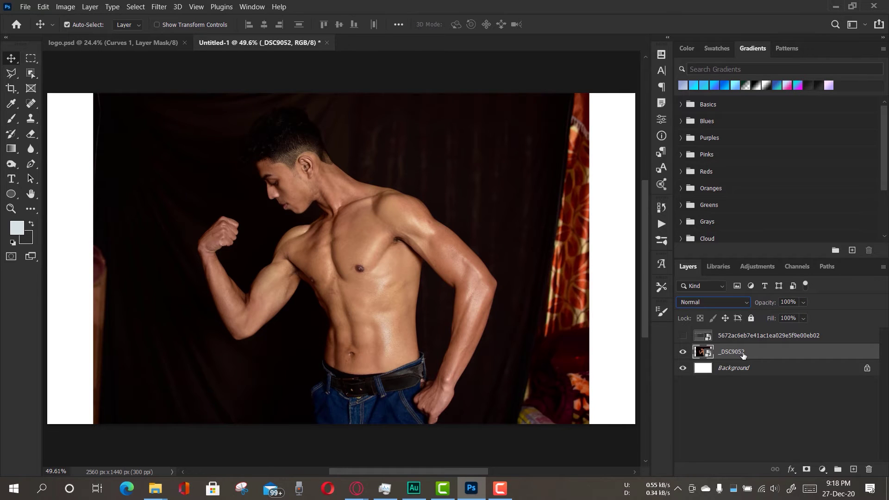
- Make an initial resize of the photo and zoom out to see the whole banner
key(ctrl+t)
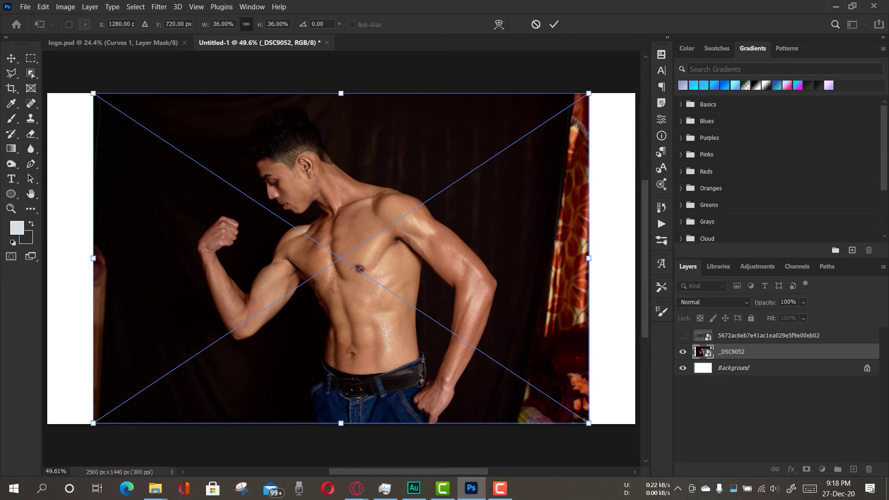
drag(354, 428, 343, 402)
click(554, 24)
key(z)
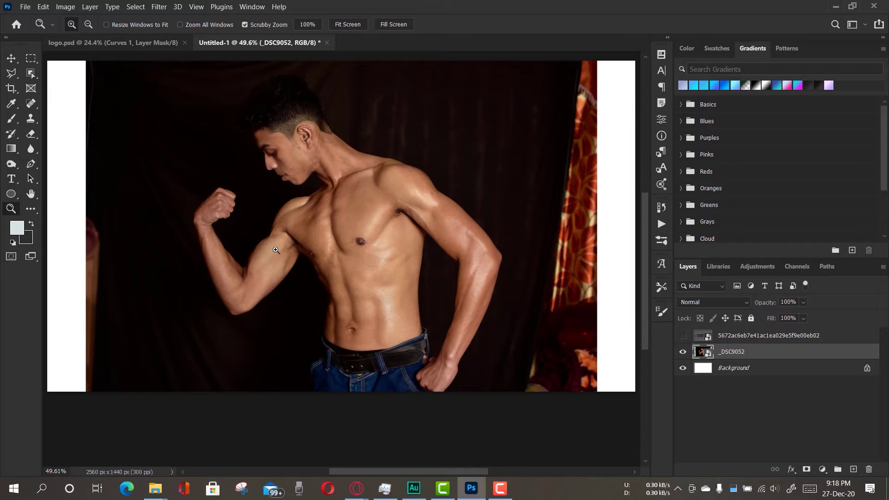
drag(276, 250, 258, 225)
click(11, 58)
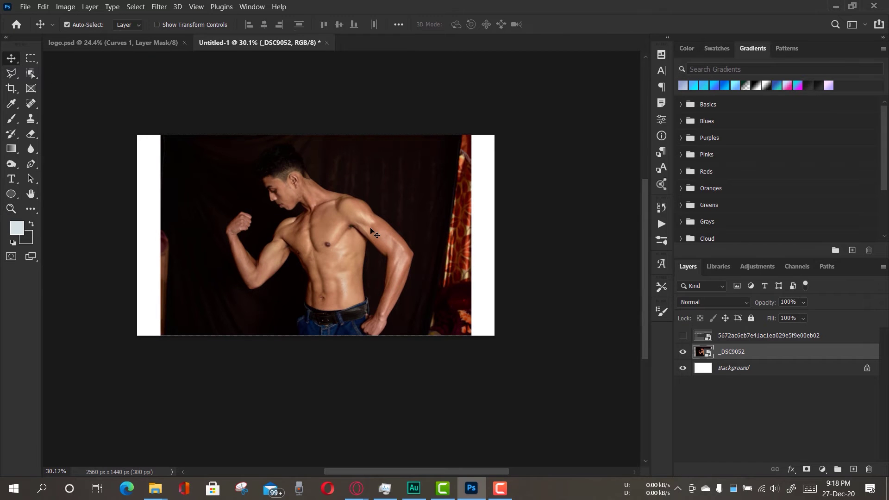
- Scale the photo to about 46% and reposition it toward the right
key(ctrl+t)
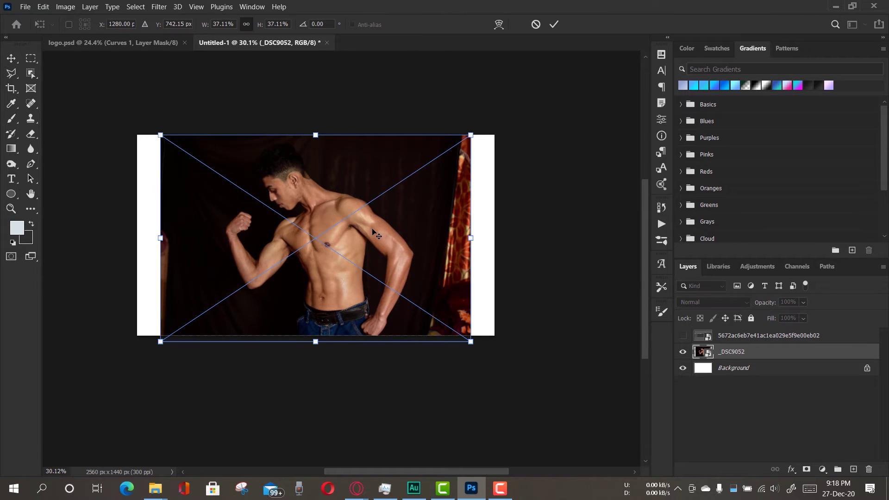
drag(315, 336, 315, 414)
drag(391, 277, 474, 238)
drag(404, 393, 401, 478)
drag(409, 242, 398, 248)
drag(389, 102, 388, 134)
drag(369, 236, 370, 208)
drag(386, 105, 387, 143)
drag(368, 241, 363, 215)
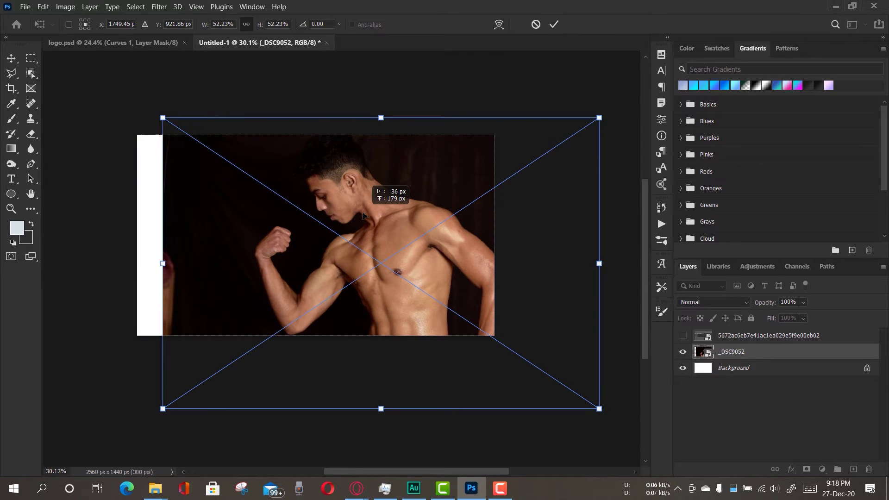
drag(382, 118, 381, 141)
drag(364, 219, 357, 203)
drag(371, 124, 373, 132)
drag(361, 197, 359, 193)
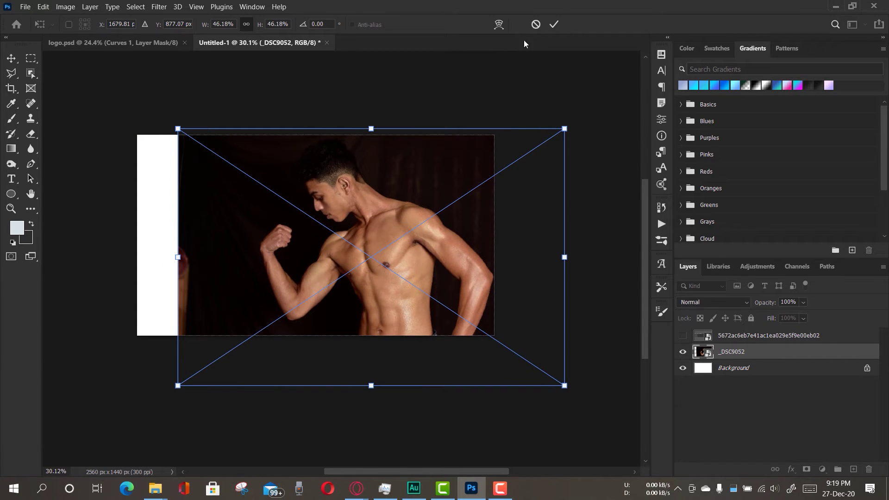
click(553, 24)
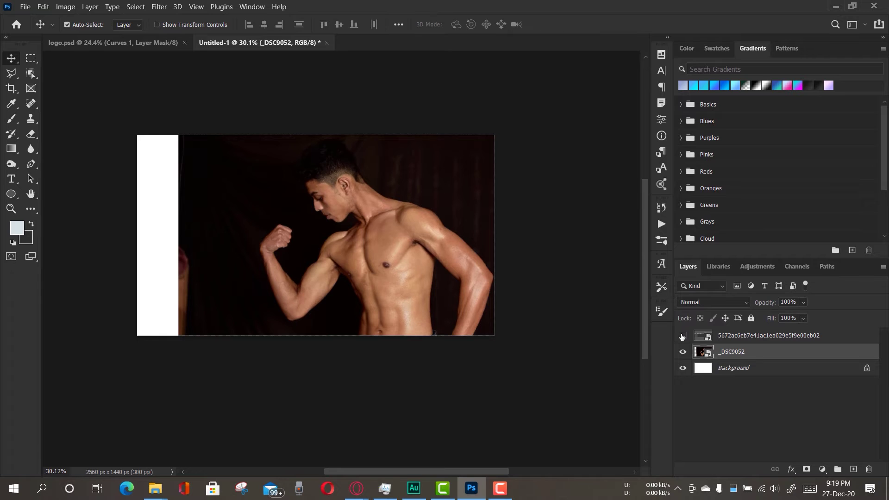
- Show the template overlay again and nudge the photo right and up
click(682, 336)
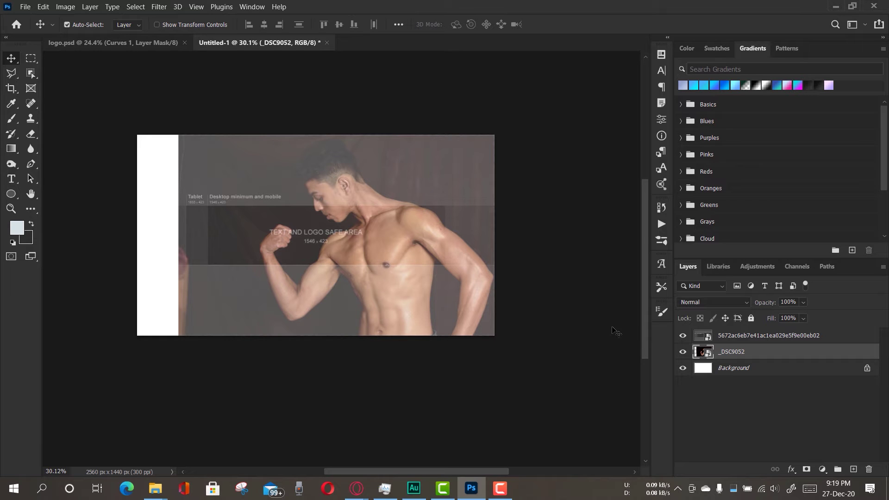
drag(404, 249, 402, 242)
key(ctrl+z)
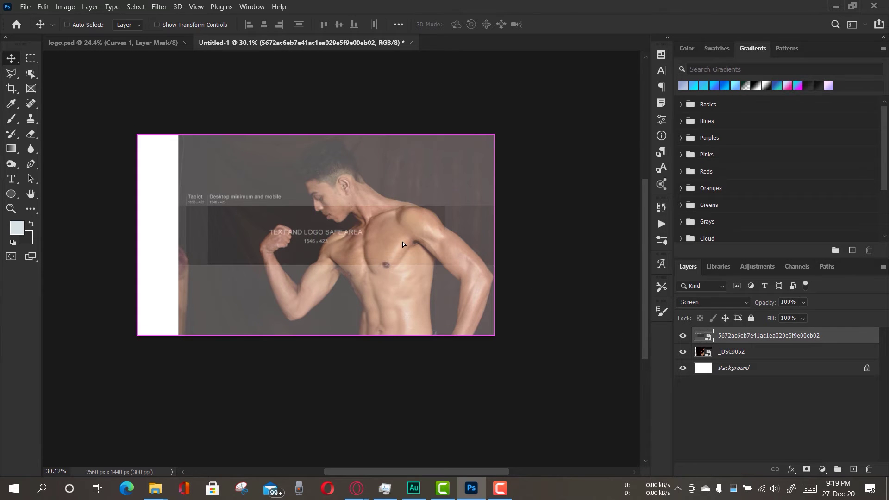
click(765, 353)
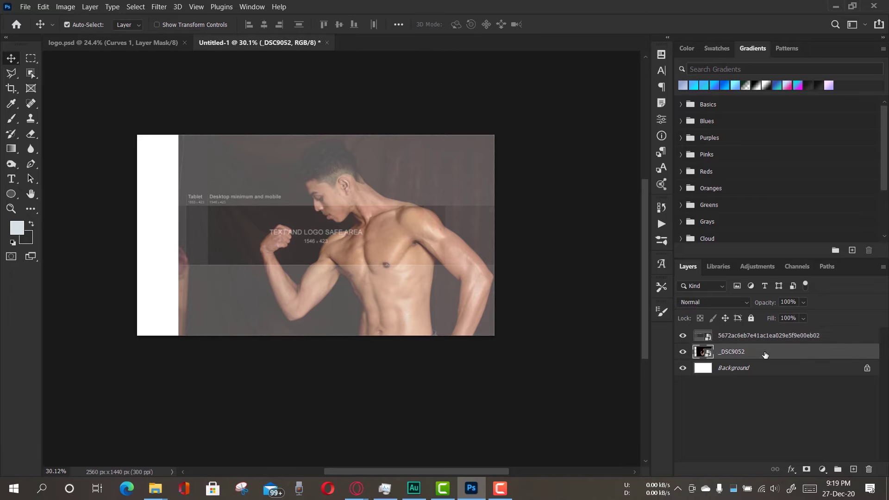
key(ctrl+t)
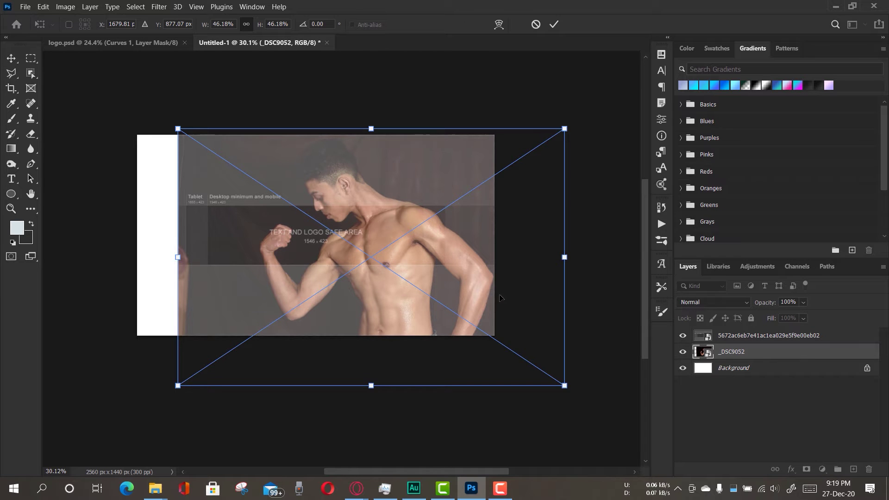
drag(424, 257, 440, 240)
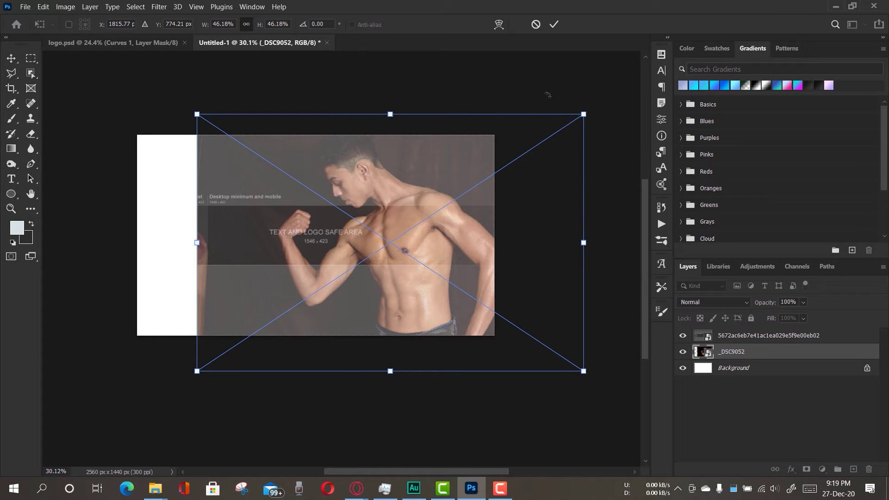
click(554, 24)
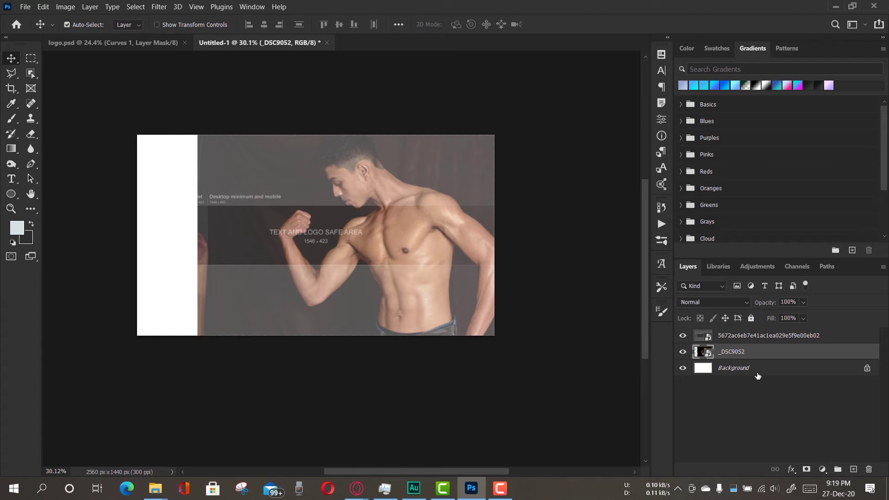
- Add a black 000000 solid Color Fill layer above the Background
click(684, 337)
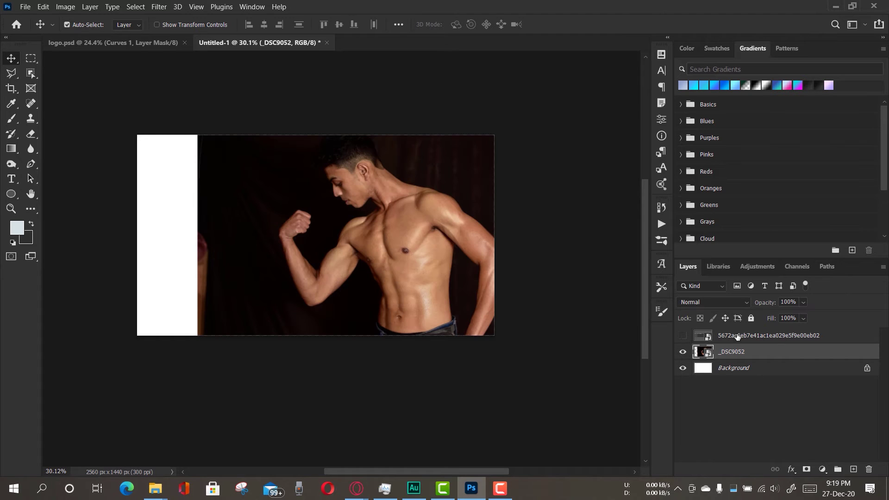
click(776, 374)
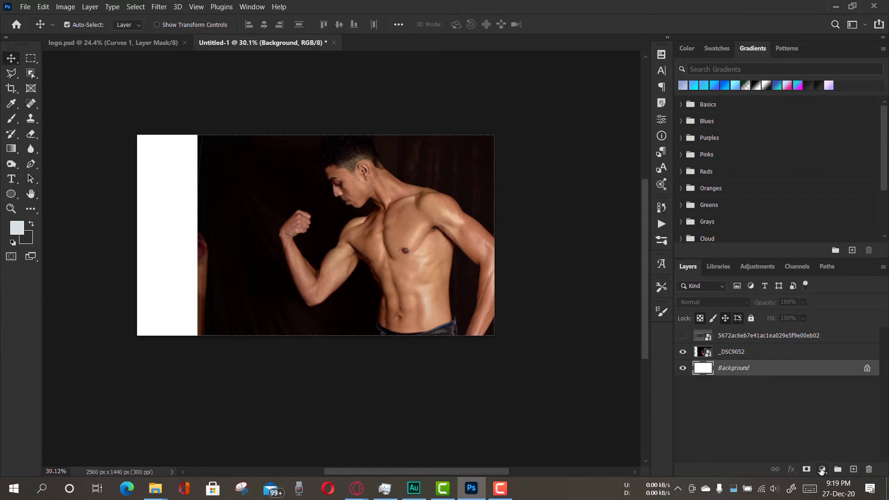
click(822, 470)
click(823, 266)
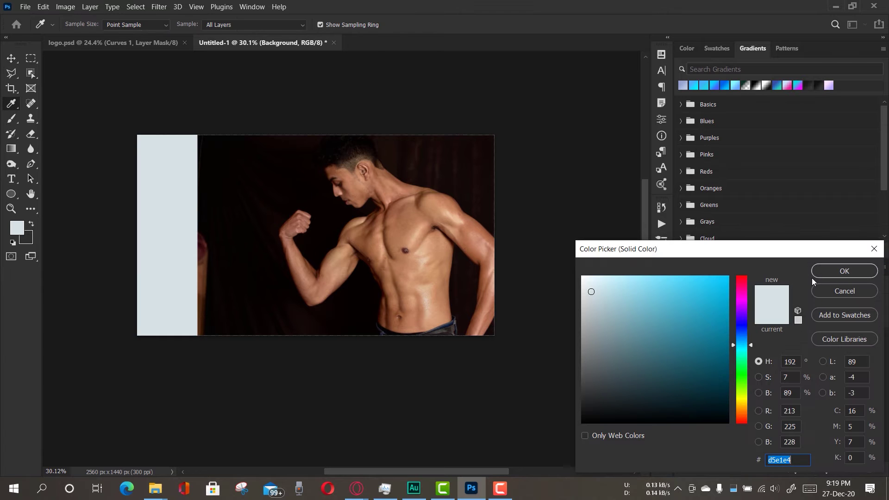
text(000000)
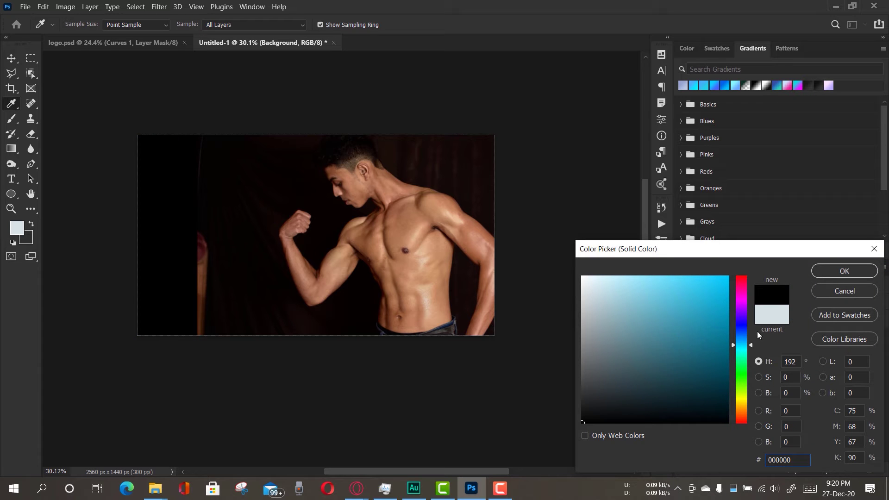
click(829, 272)
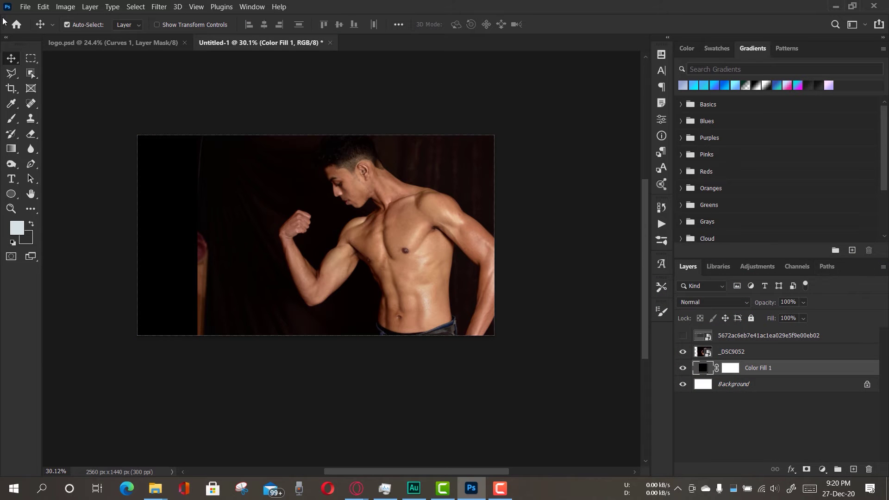
click(759, 353)
click(823, 469)
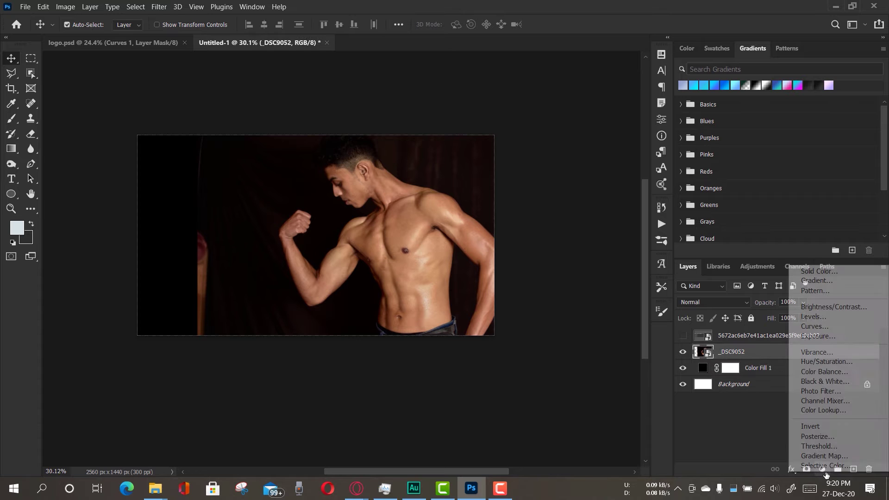
- Add a Curves adjustment above the photo, pulling the RGB midpoint down to darken it
click(824, 327)
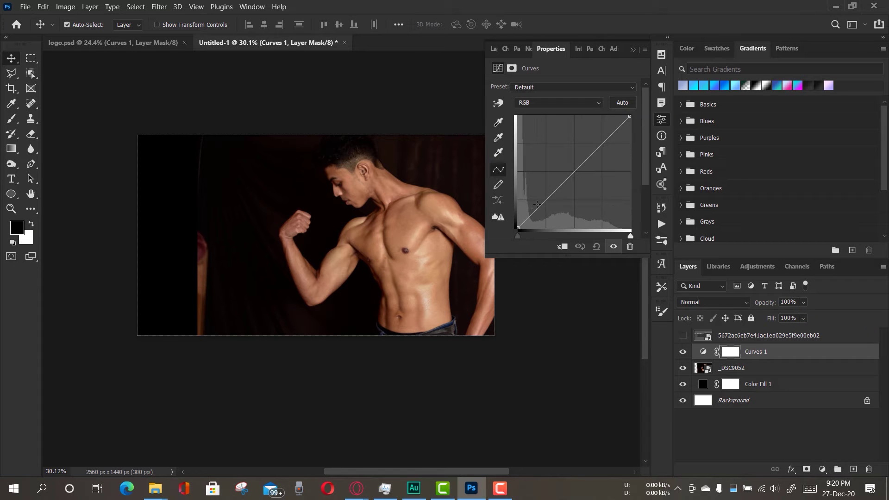
drag(549, 199, 560, 207)
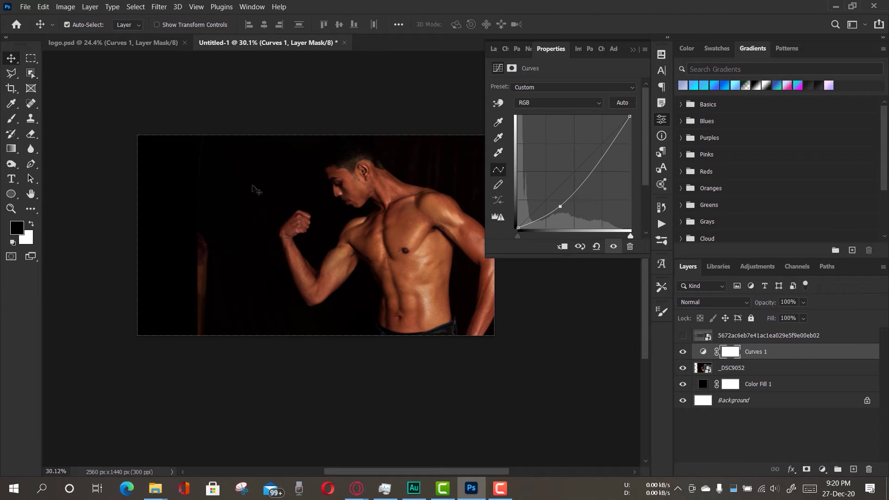
click(632, 49)
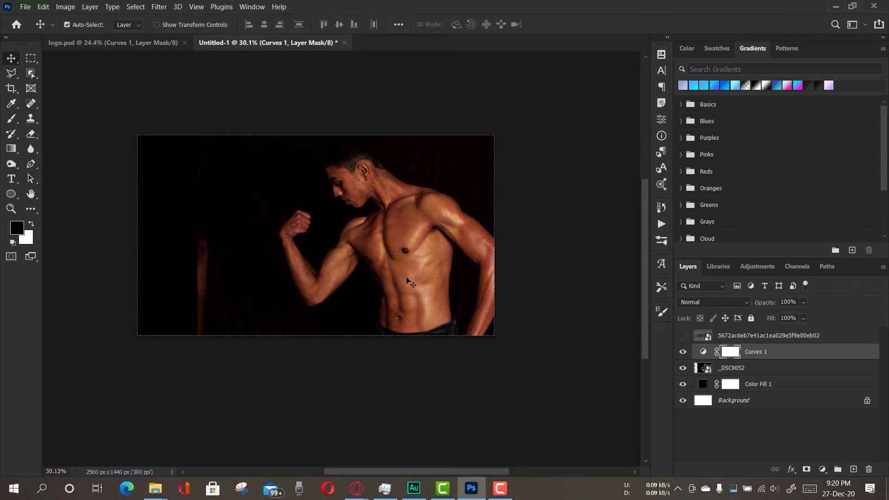
click(732, 372)
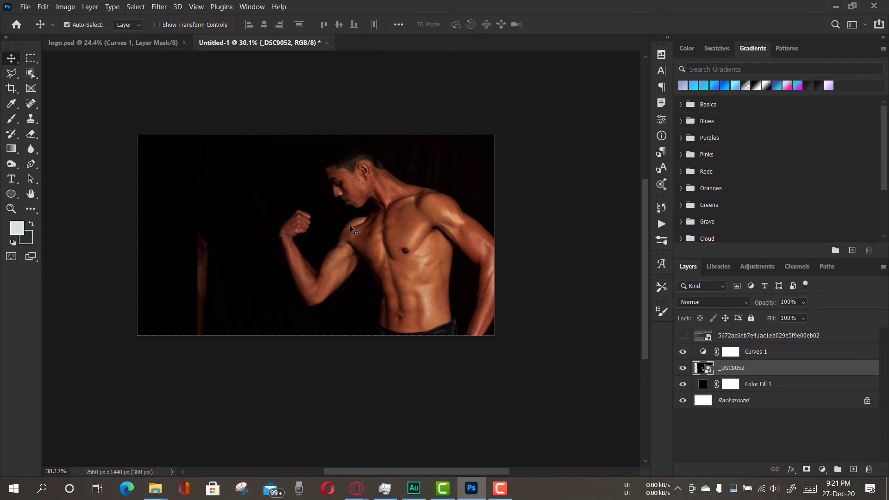
click(806, 469)
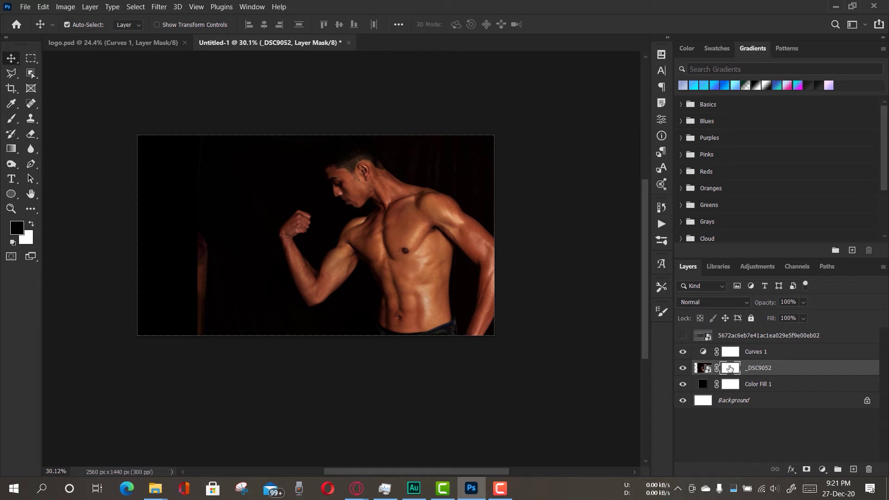
click(11, 119)
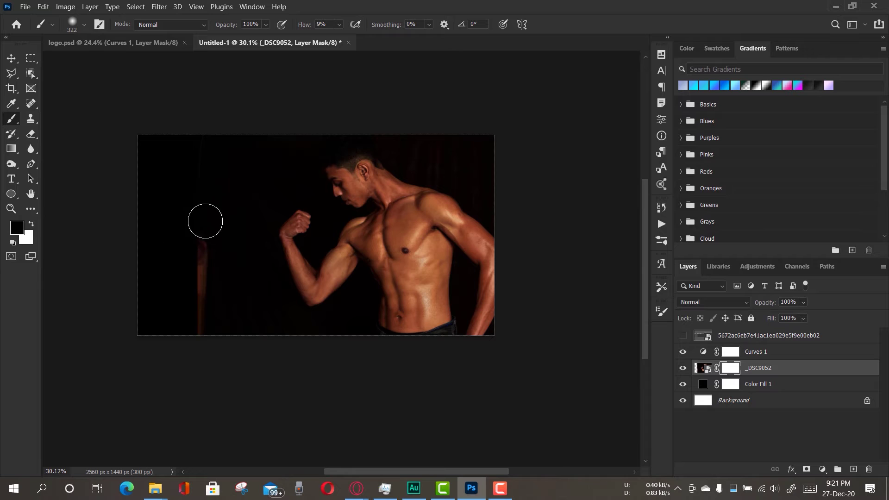
right_click(205, 221)
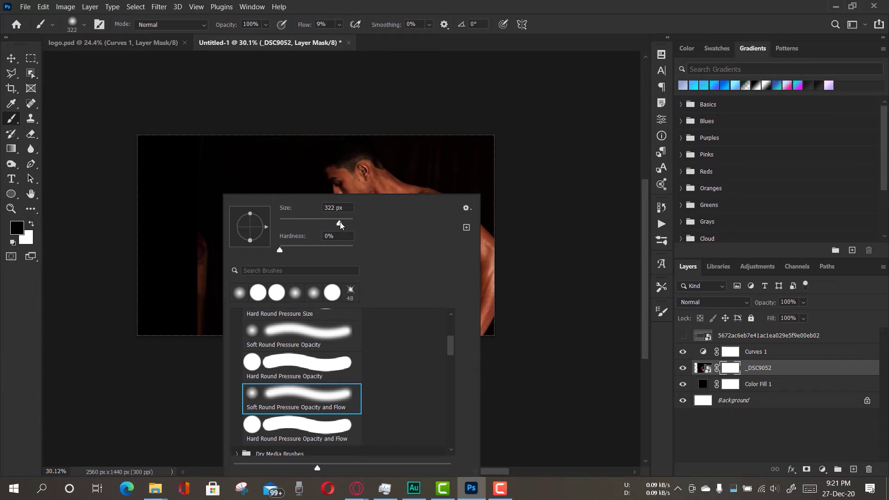
click(206, 136)
mouse_move(199, 318)
mouse_down()
mouse_move(200, 181)
mouse_move(195, 340)
mouse_move(197, 185)
mouse_move(184, 352)
mouse_move(206, 224)
mouse_move(197, 272)
mouse_up()
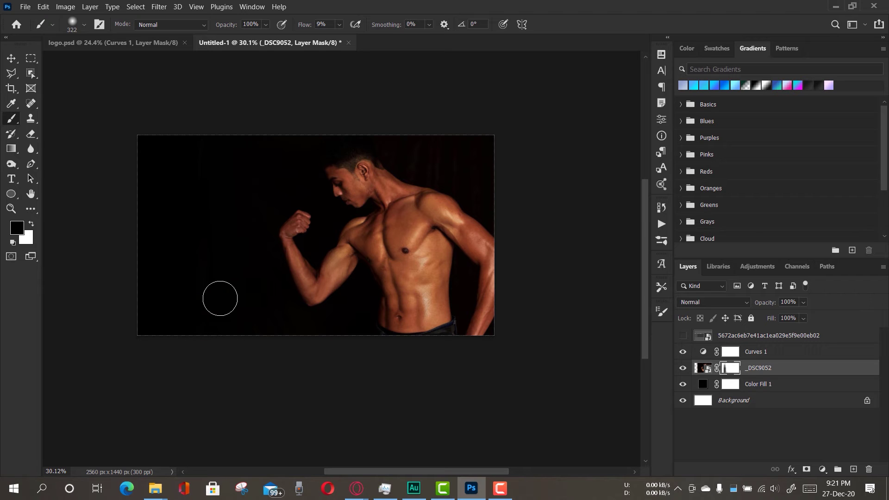
drag(303, 27, 325, 28)
drag(309, 28, 287, 27)
click(11, 209)
drag(459, 192, 458, 192)
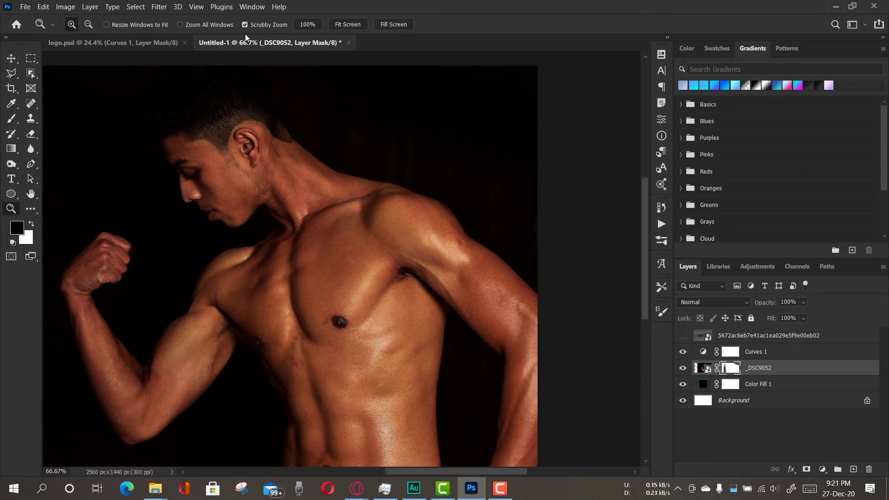
click(11, 118)
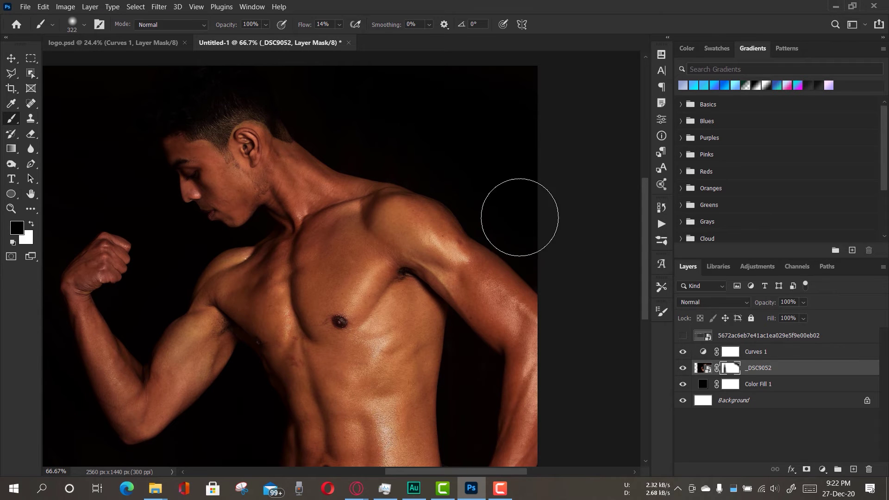
right_click(453, 135)
drag(571, 164, 533, 164)
click(288, 105)
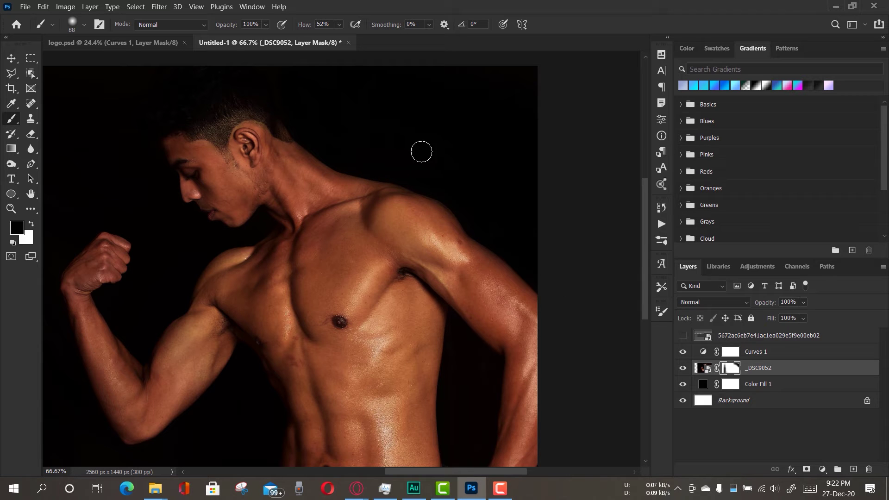
click(11, 209)
click(351, 24)
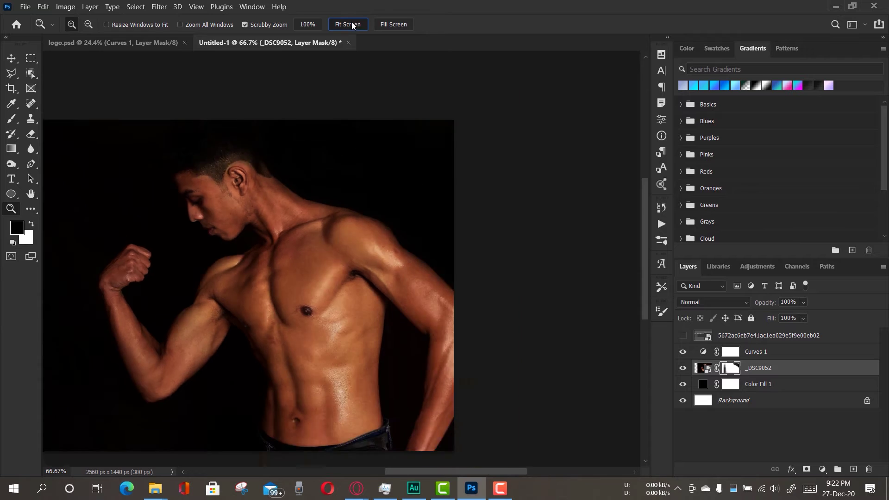
click(12, 119)
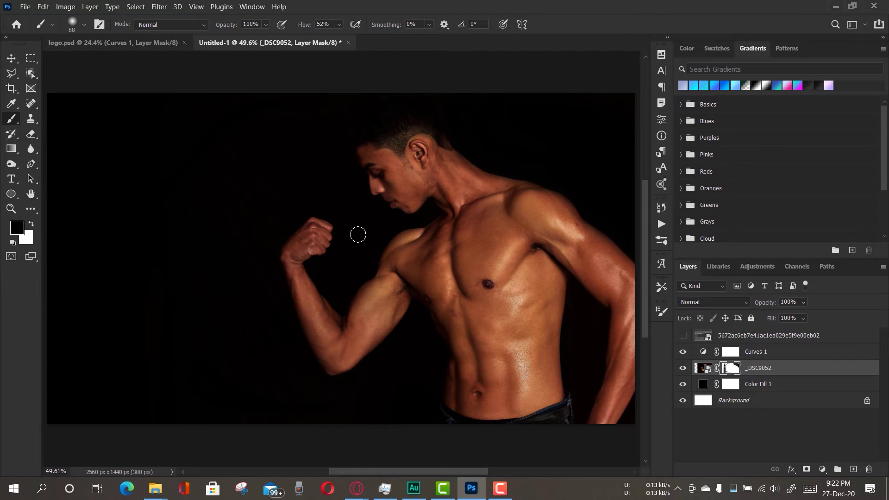
right_click(389, 182)
drag(491, 210, 500, 211)
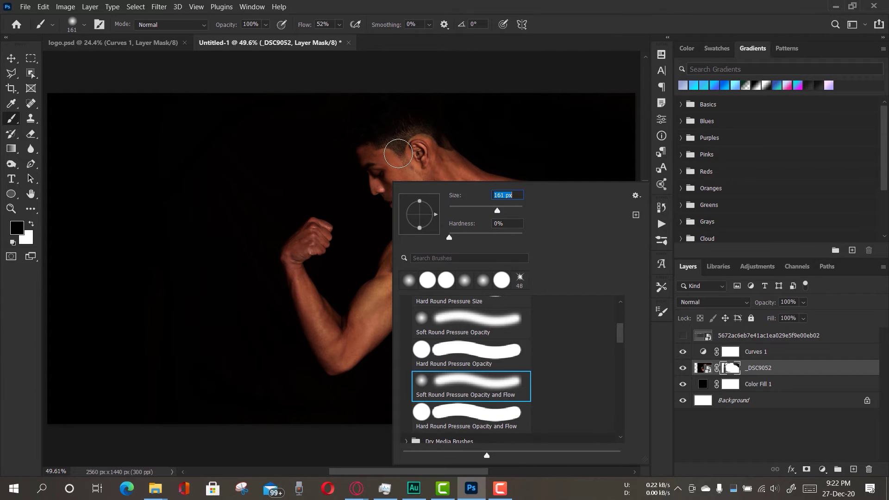
drag(398, 154, 418, 180)
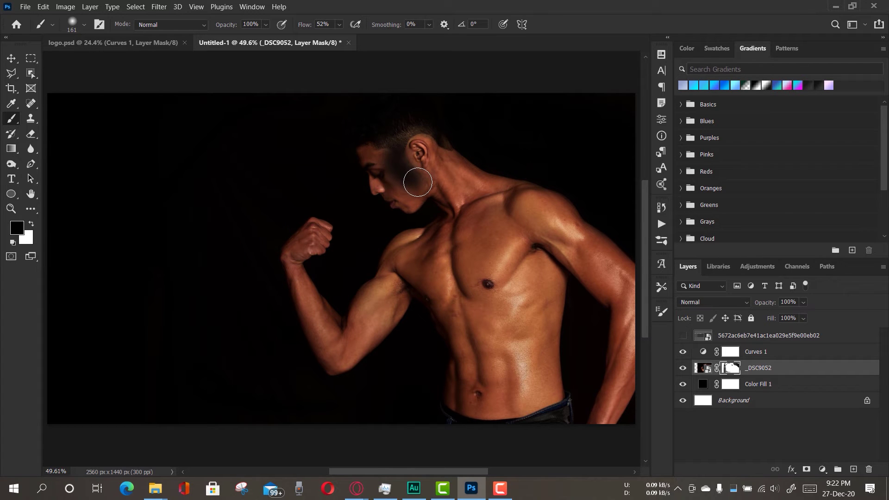
key(ctrl+z)
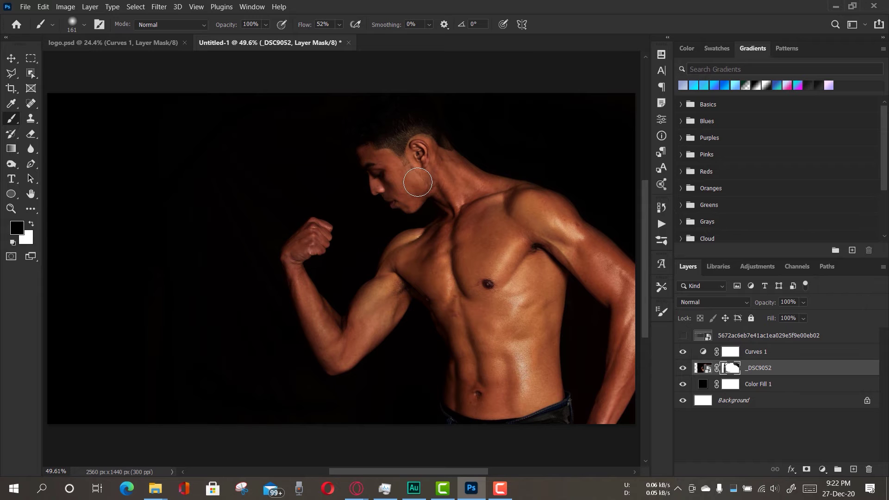
- Target the Curves 1 mask, undo a trial stroke, and lower brush flow to 33%
click(735, 356)
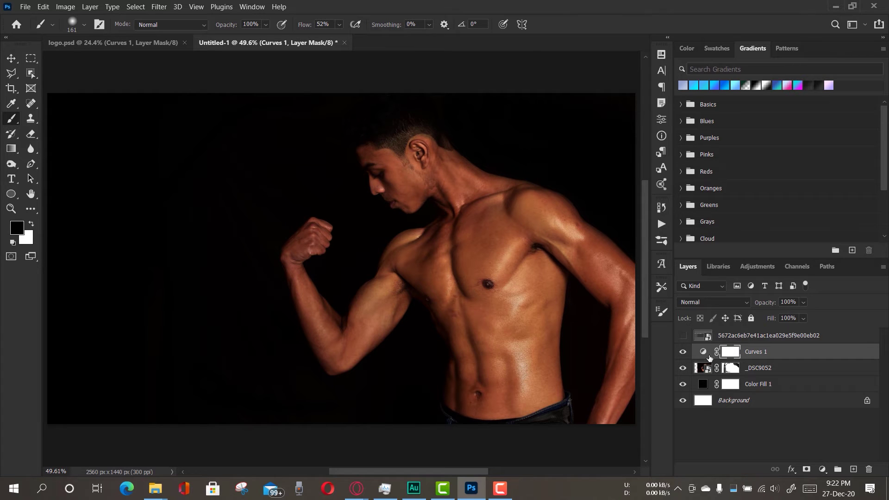
click(684, 352)
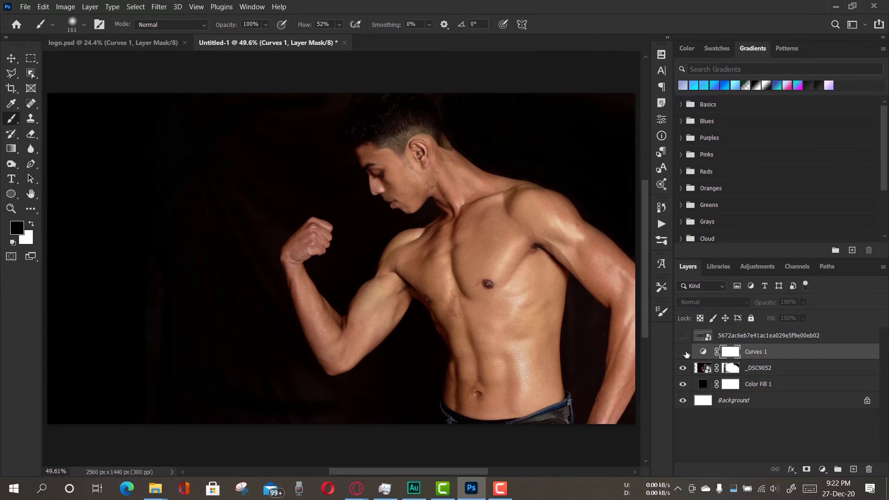
click(684, 353)
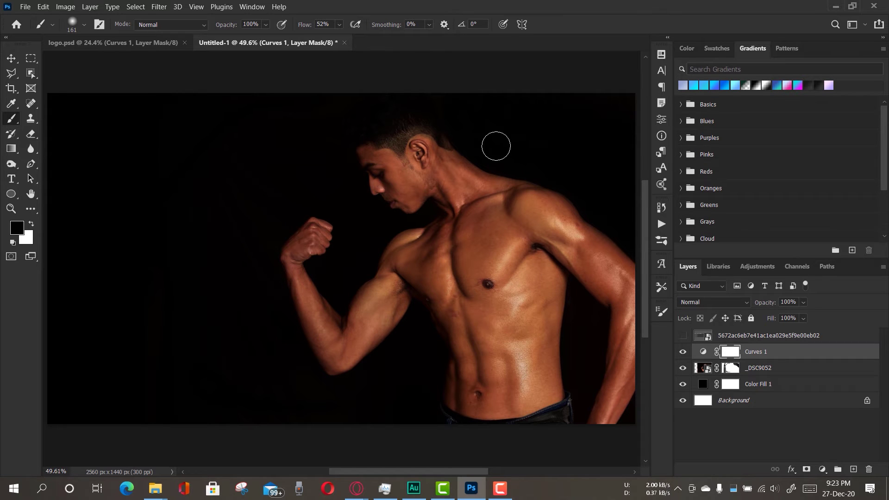
mouse_move(376, 161)
mouse_down()
mouse_move(389, 177)
mouse_move(447, 179)
mouse_move(487, 211)
mouse_move(477, 208)
mouse_up()
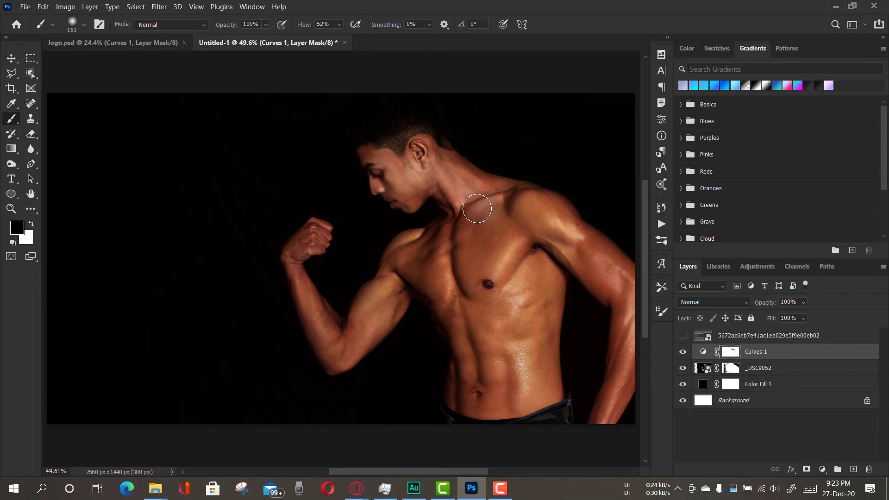
key(ctrl+z)
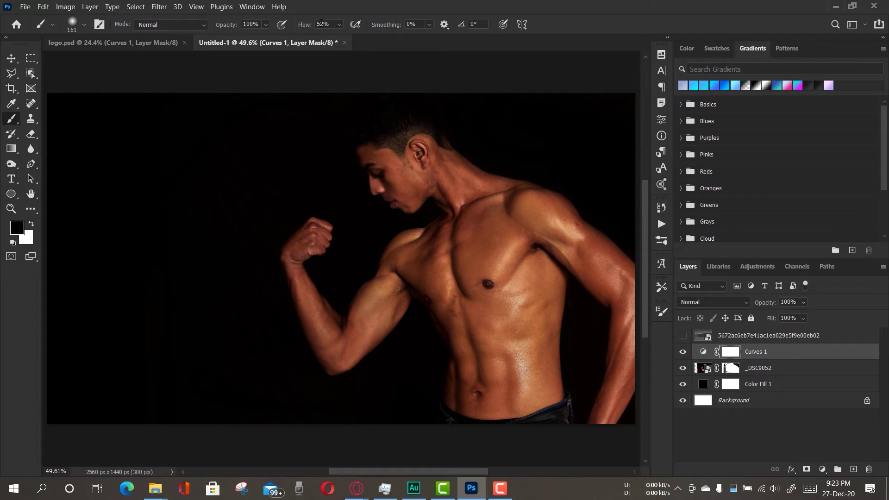
drag(307, 25, 295, 25)
- Paint the forearm, cheek, jaw and neck on the mask, then show the template overlay
mouse_move(308, 239)
mouse_down()
mouse_move(299, 308)
mouse_move(339, 358)
mouse_move(408, 254)
mouse_move(428, 248)
mouse_move(461, 294)
mouse_move(409, 276)
mouse_move(437, 283)
mouse_move(469, 378)
mouse_move(462, 402)
mouse_move(496, 411)
mouse_move(543, 393)
mouse_move(546, 333)
mouse_move(540, 249)
mouse_move(518, 367)
mouse_move(483, 394)
mouse_move(478, 303)
mouse_move(493, 330)
mouse_move(513, 318)
mouse_move(466, 254)
mouse_move(463, 231)
mouse_move(504, 214)
mouse_move(488, 258)
mouse_move(493, 238)
mouse_up()
mouse_move(384, 170)
mouse_down()
mouse_move(406, 190)
mouse_move(434, 163)
mouse_move(476, 208)
mouse_move(450, 190)
mouse_move(519, 203)
mouse_move(571, 228)
mouse_move(614, 266)
mouse_move(642, 317)
mouse_move(589, 279)
mouse_move(573, 253)
mouse_move(623, 302)
mouse_move(623, 392)
mouse_move(602, 437)
mouse_move(622, 281)
mouse_move(569, 224)
mouse_move(629, 276)
mouse_move(631, 375)
mouse_move(616, 410)
mouse_move(531, 356)
mouse_move(489, 360)
mouse_move(491, 379)
mouse_move(460, 398)
mouse_move(465, 371)
mouse_move(432, 240)
mouse_move(422, 252)
mouse_move(456, 218)
mouse_move(457, 194)
mouse_move(428, 174)
mouse_move(446, 197)
mouse_move(442, 228)
mouse_move(403, 174)
mouse_move(413, 198)
mouse_move(428, 187)
mouse_move(382, 188)
mouse_move(374, 157)
mouse_move(404, 182)
mouse_move(372, 157)
mouse_move(401, 196)
mouse_move(430, 159)
mouse_move(562, 212)
mouse_move(637, 292)
mouse_move(601, 312)
mouse_up()
click(683, 353)
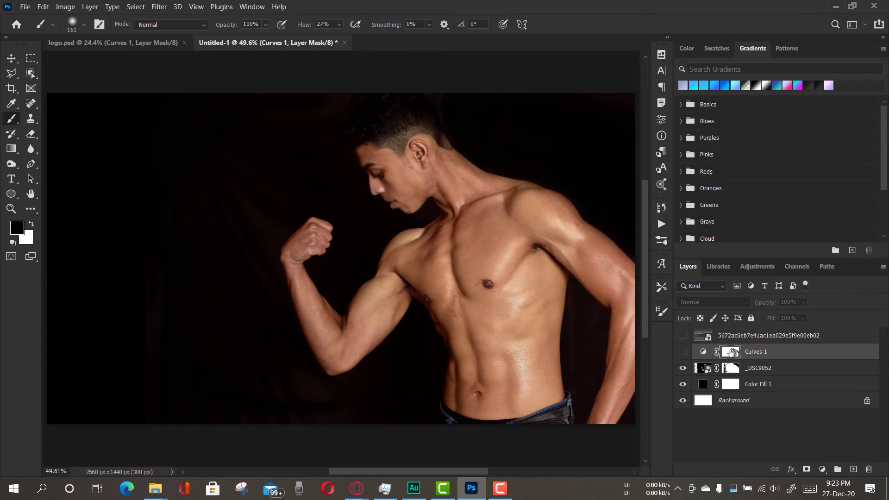
click(683, 353)
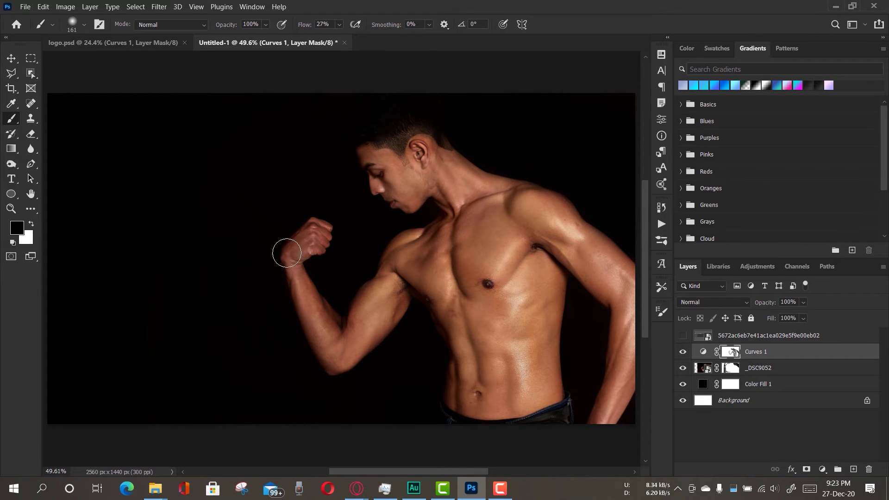
mouse_move(298, 284)
mouse_down()
mouse_move(303, 307)
mouse_move(338, 342)
mouse_up()
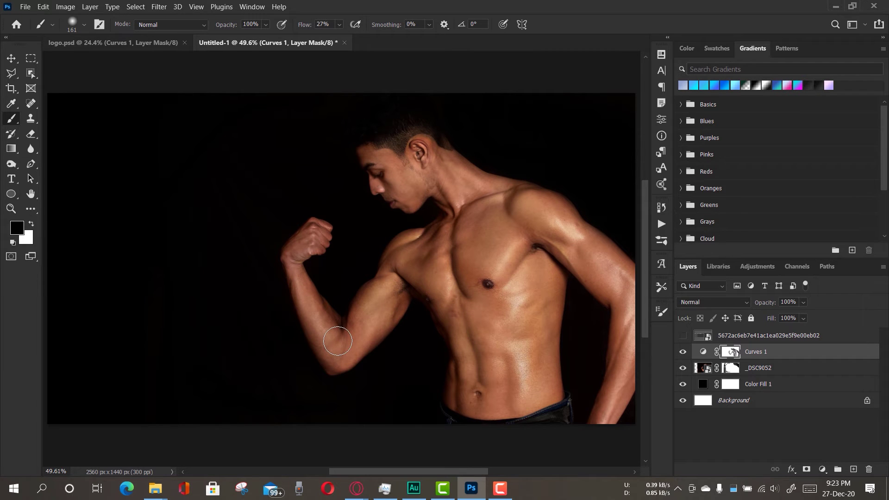
key(ctrl+z)
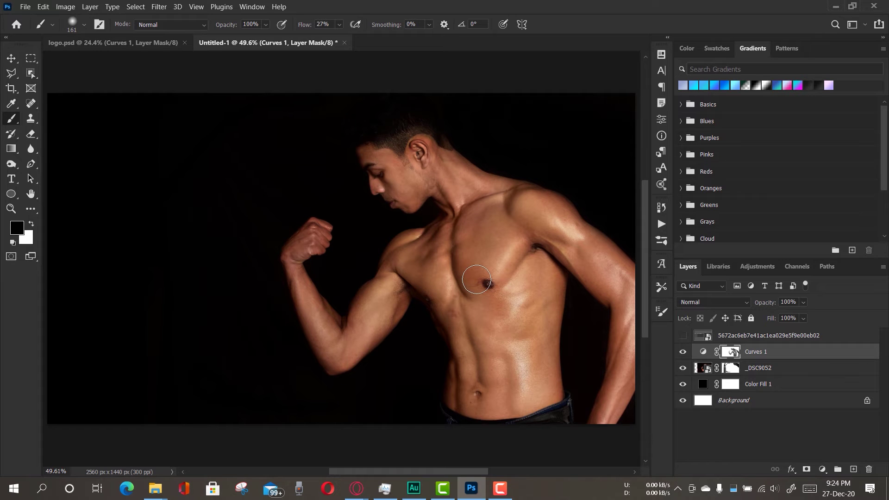
click(684, 336)
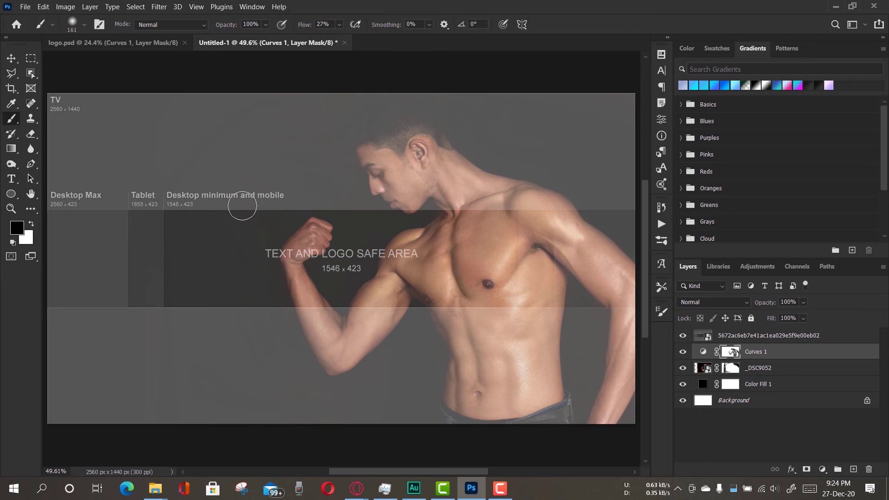
click(12, 60)
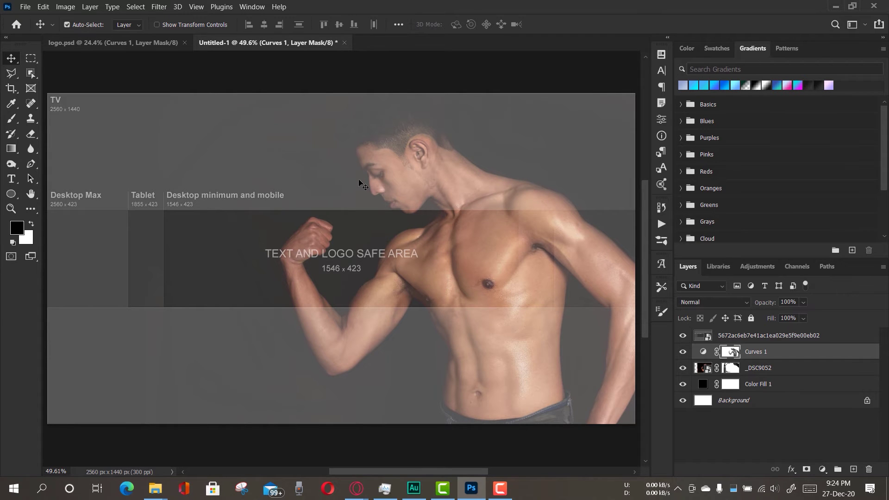
- In logo.psd, group the m text, both Ellipse 1 layers and Rounded Rectangle 1 as 'M'
click(106, 43)
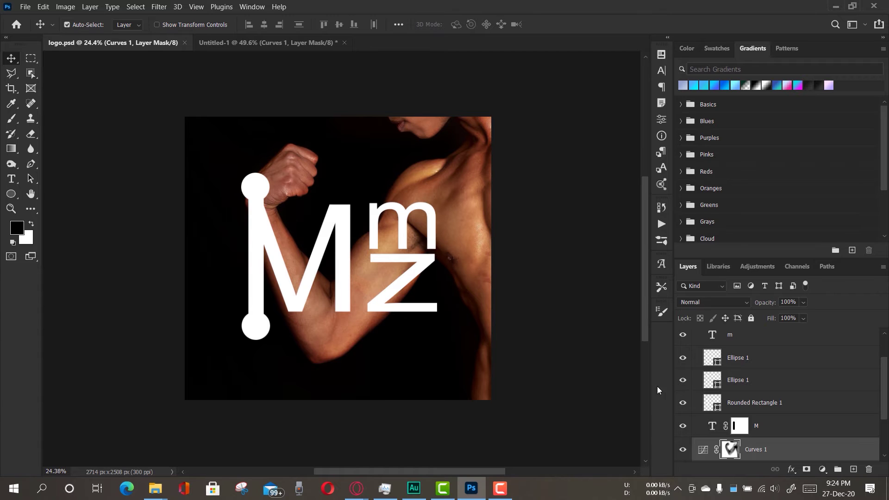
scroll(787, 407, up, 2)
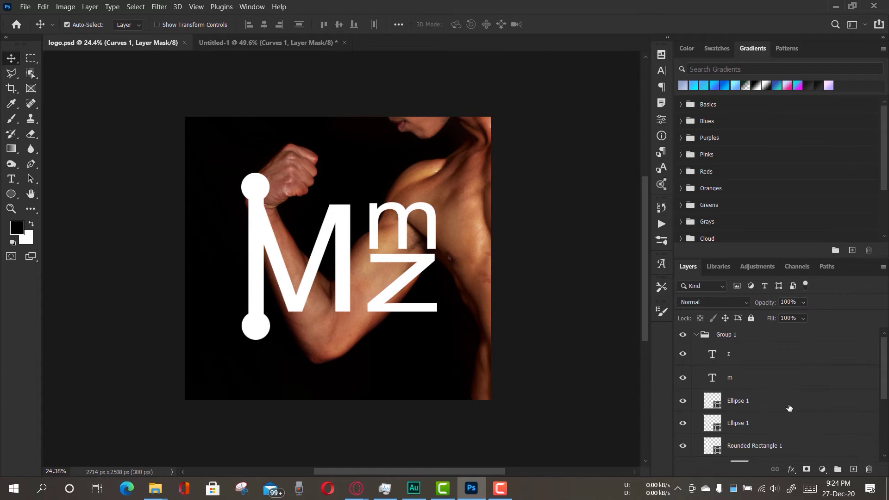
click(749, 385)
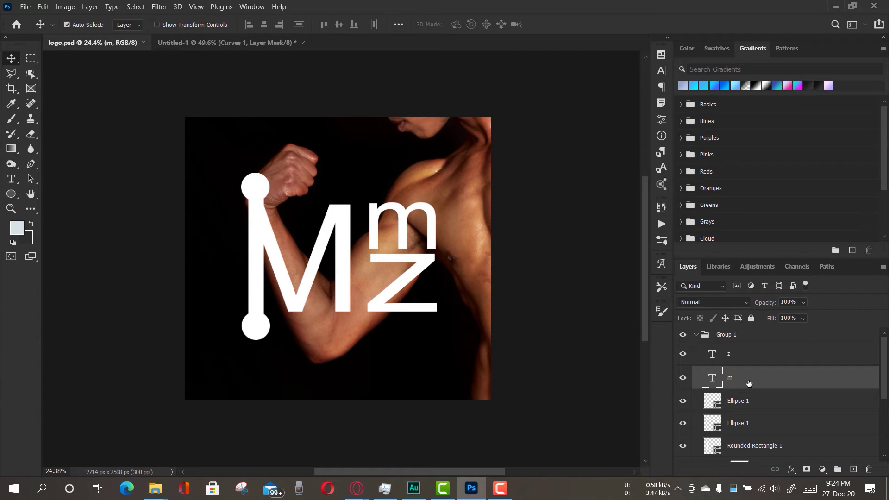
click(764, 424)
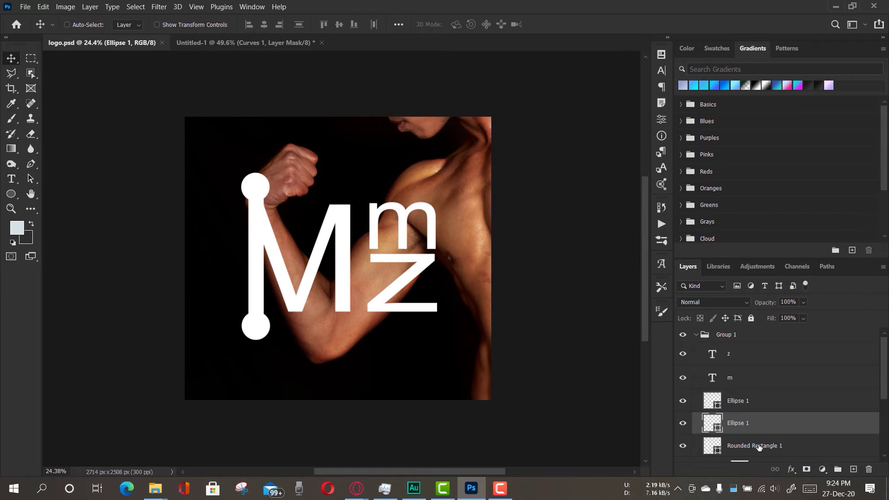
ctrl+click(755, 384)
ctrl+click(756, 400)
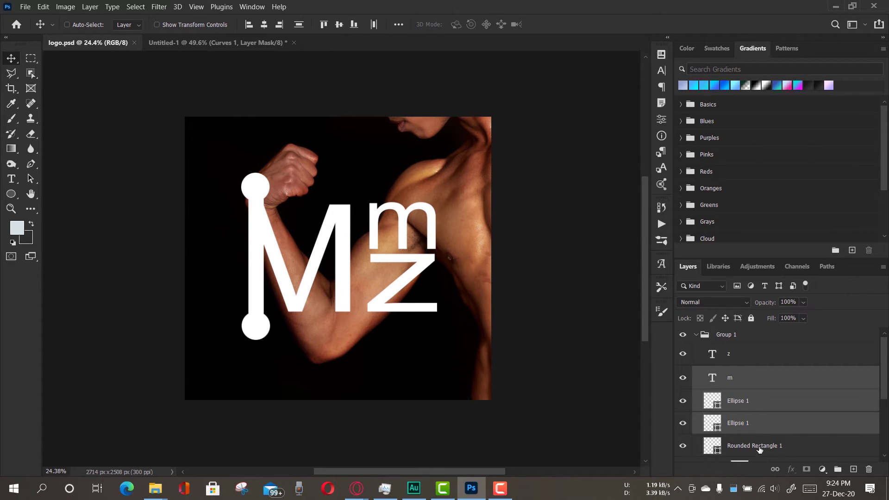
ctrl+click(760, 448)
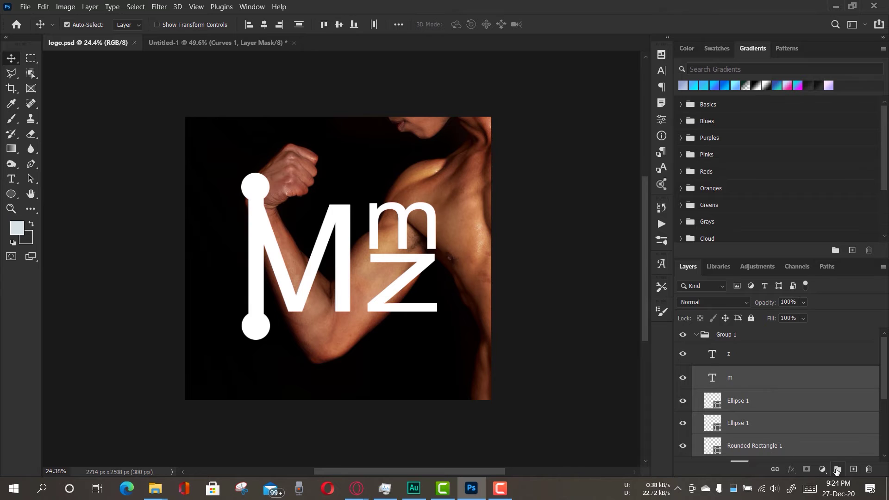
click(837, 470)
double_click(736, 374)
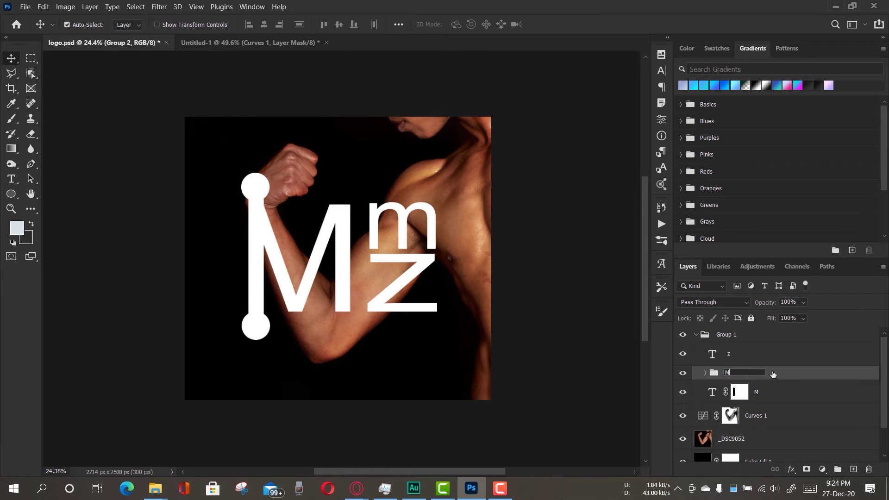
text(M)
key(Return)
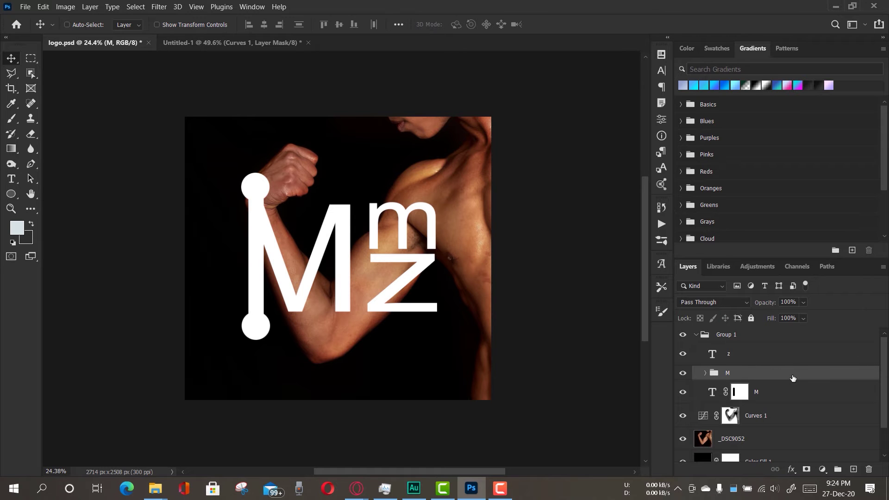
- Try placing the M group in the Untitled-1 banner, then undo it and return to logo.psd
click(235, 42)
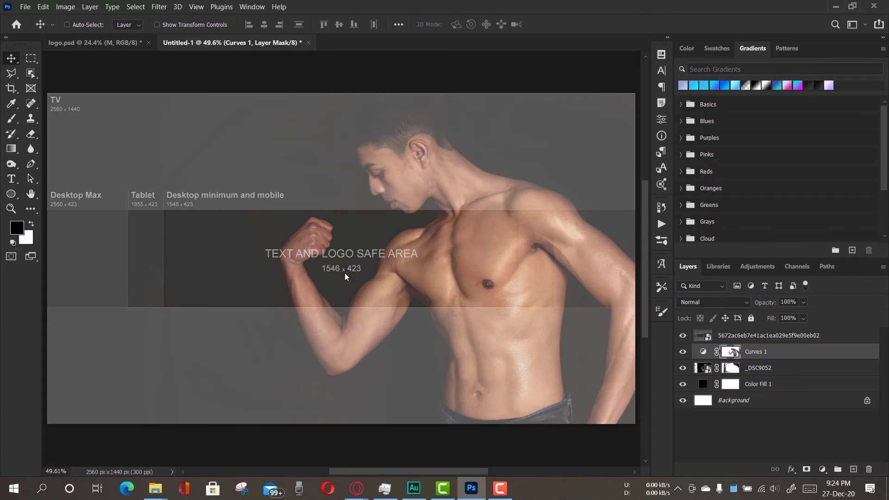
drag(345, 273, 345, 273)
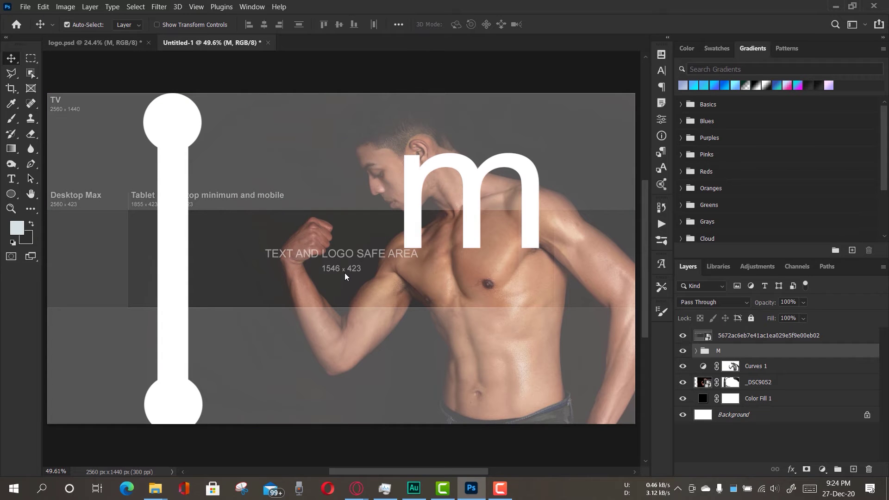
key(ctrl+z)
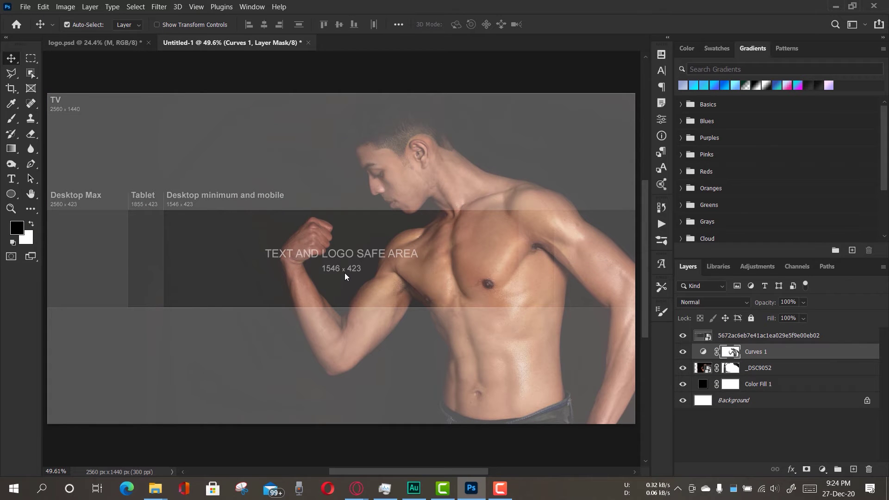
click(89, 43)
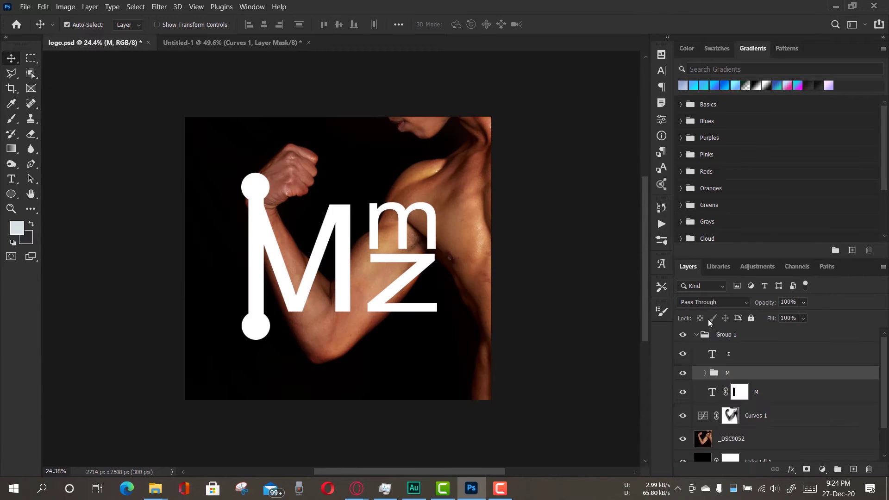
- Move the M letter between the two Ellipse 1 layers, collapse the group, and drag it into the banner
click(706, 373)
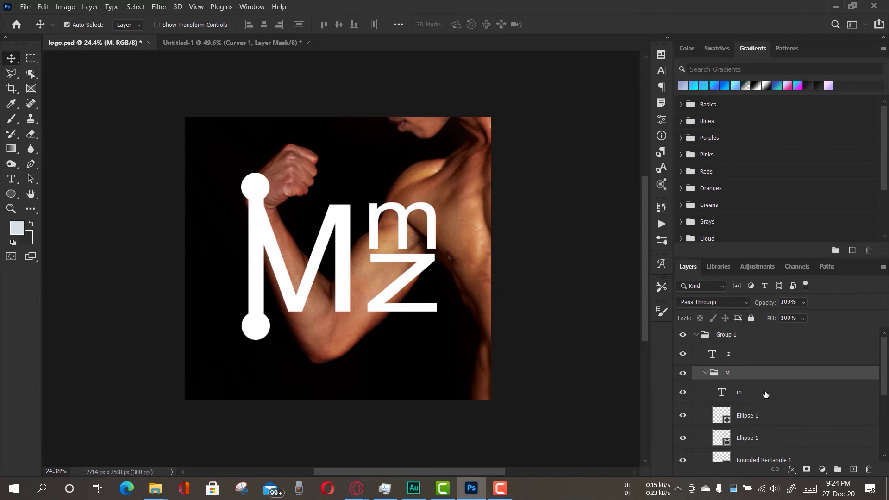
scroll(766, 394, down, 2)
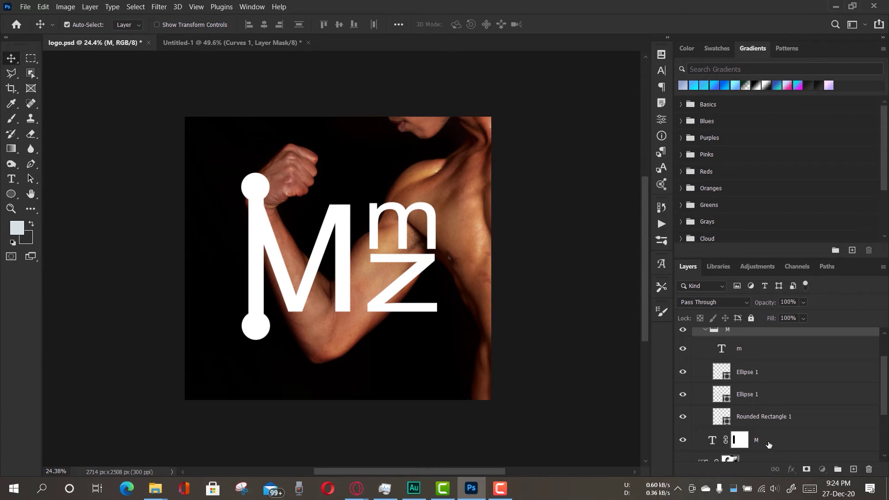
click(740, 440)
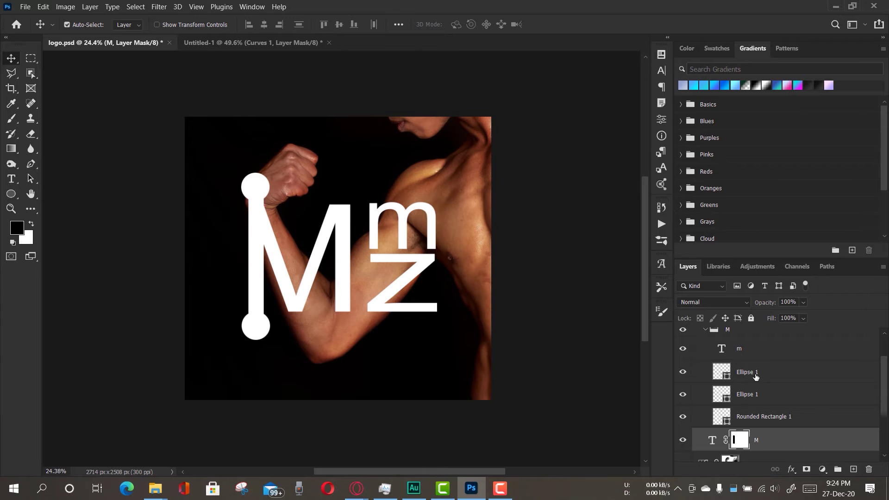
scroll(756, 376, up, 3)
drag(750, 397, 749, 345)
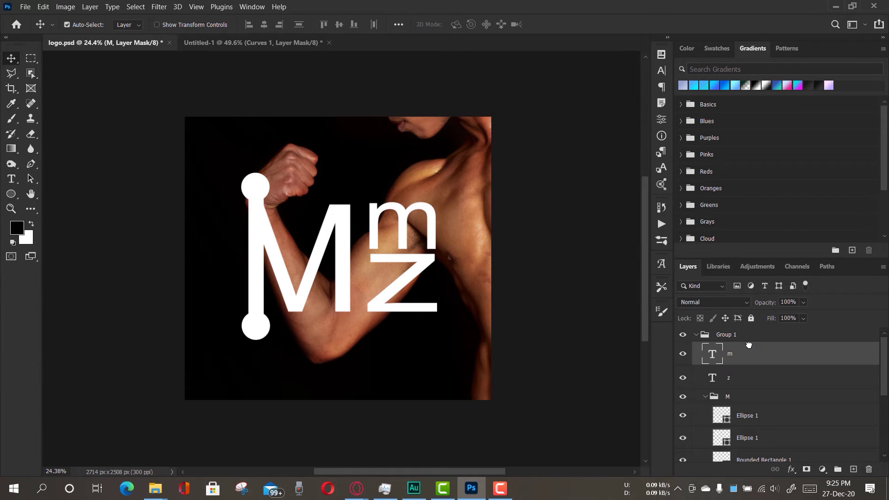
scroll(750, 380, down, 1)
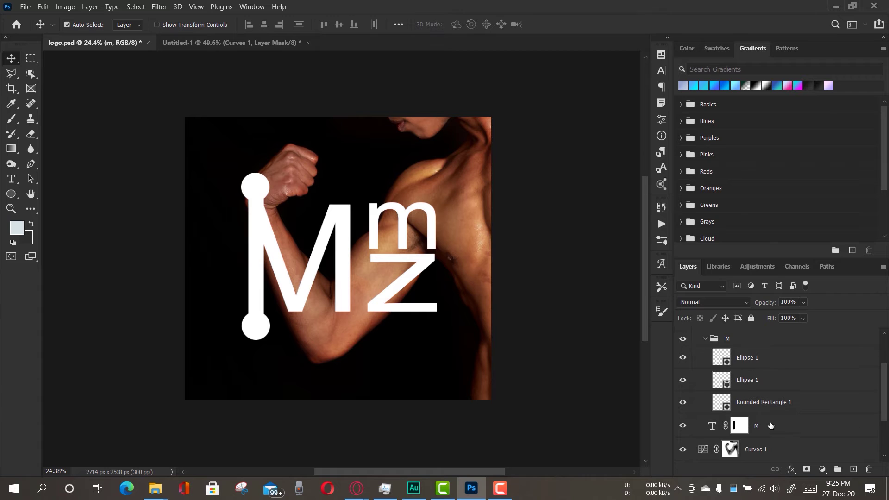
drag(773, 429, 790, 371)
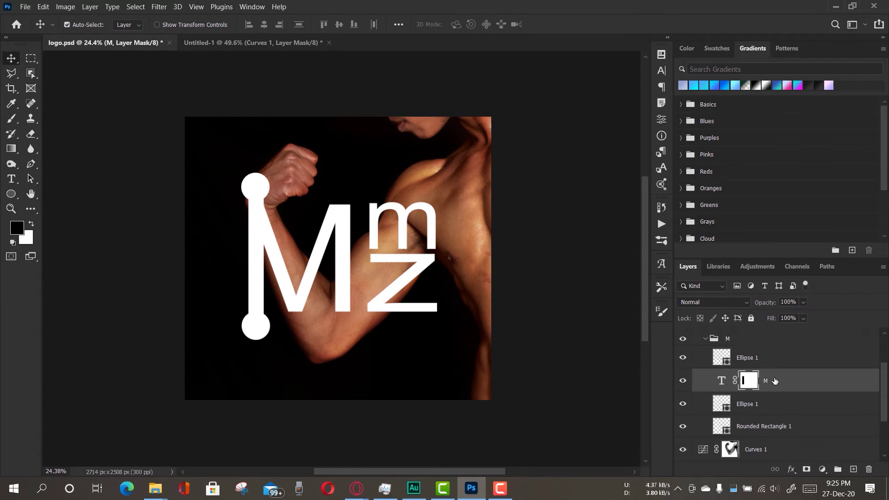
click(705, 340)
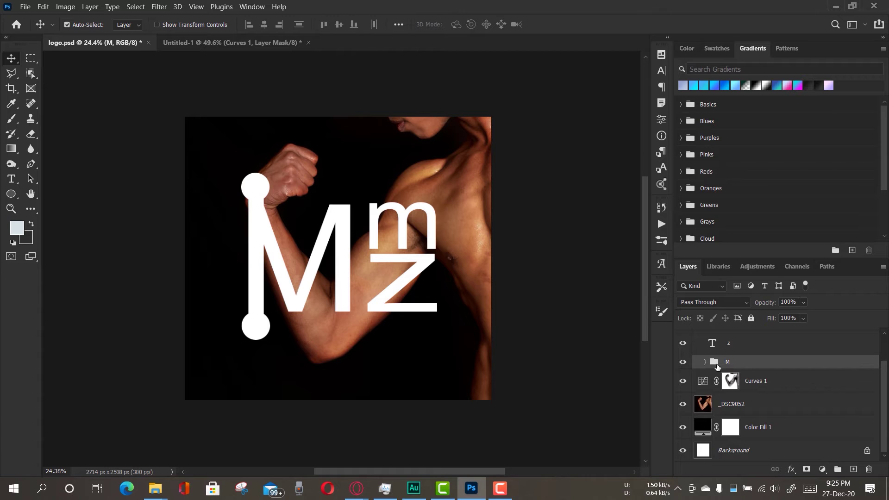
scroll(743, 367, up, 2)
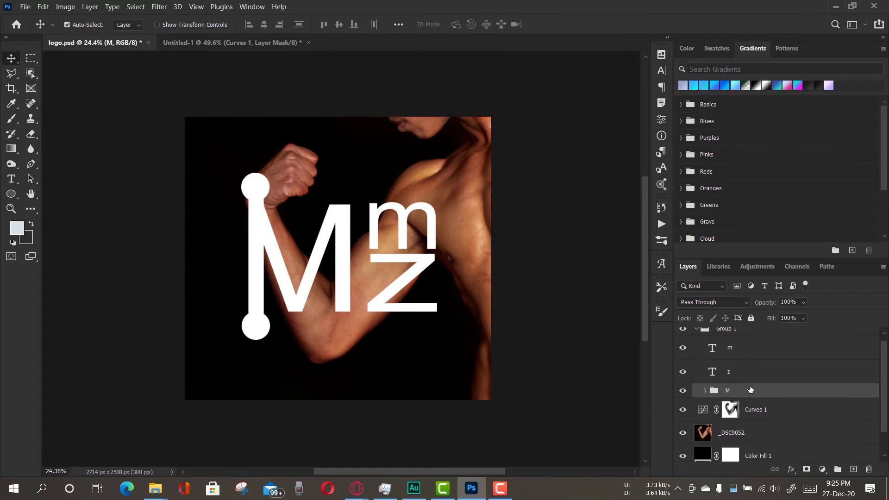
drag(750, 392, 354, 202)
- Scale the M logo down to roughly 18% and move it into the safe area
key(ctrl+t)
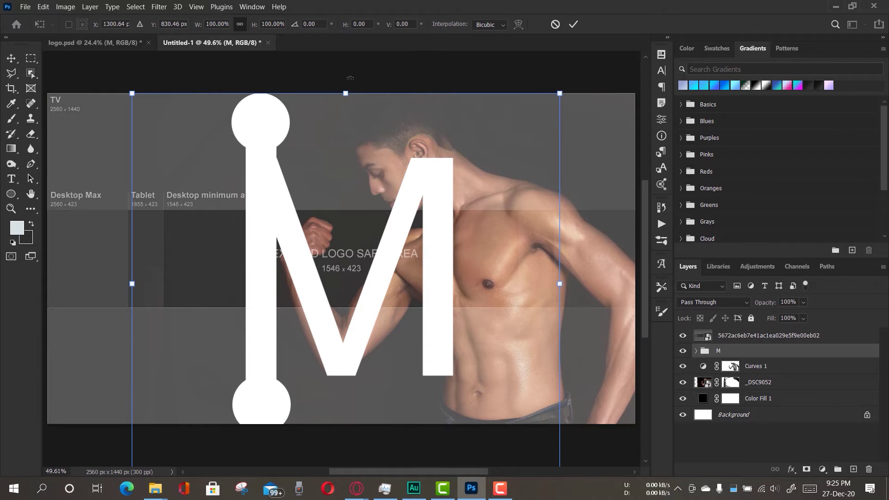
drag(346, 93, 355, 369)
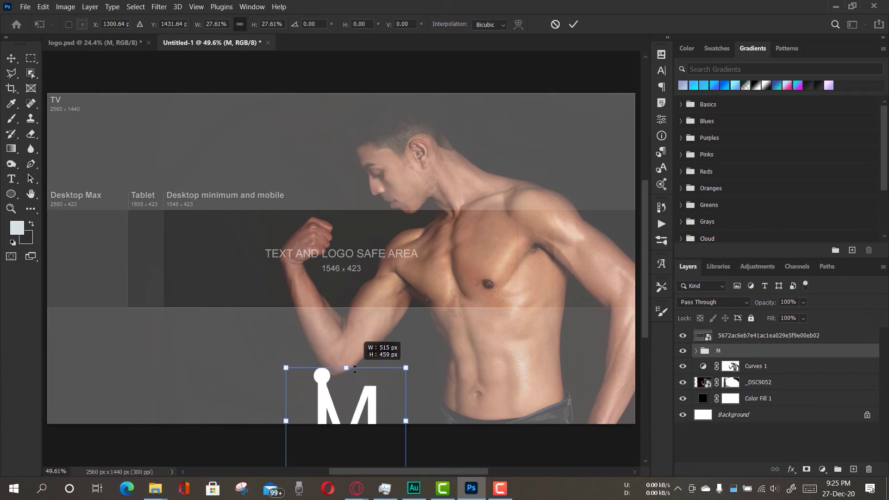
drag(370, 402, 329, 253)
mouse_move(304, 218)
mouse_down()
mouse_move(304, 263)
mouse_move(305, 218)
mouse_up()
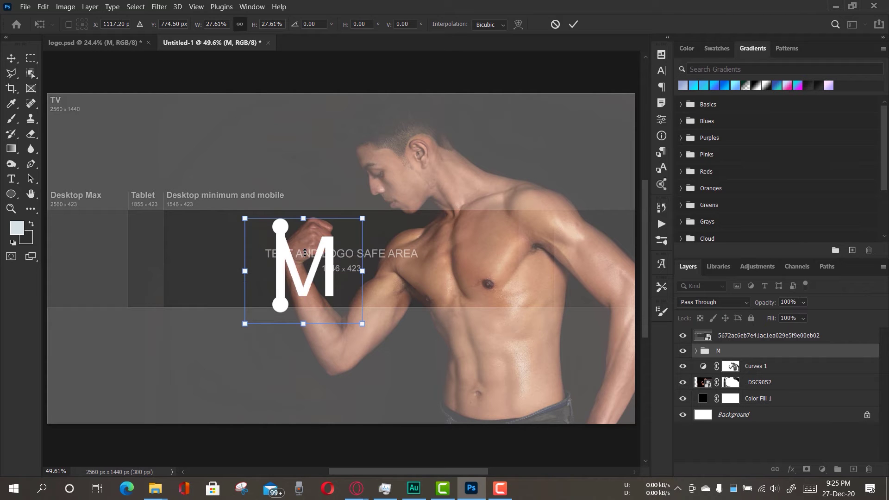
drag(362, 219, 289, 240)
click(573, 24)
- Undo the accidental template move and shift the M logo further left in the safe area
drag(305, 269, 305, 259)
key(ctrl)
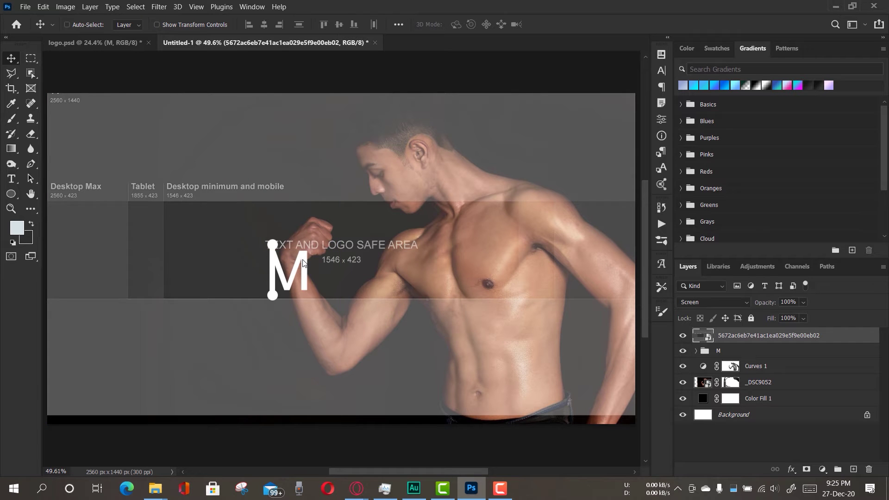
key(ctrl+z)
click(704, 351)
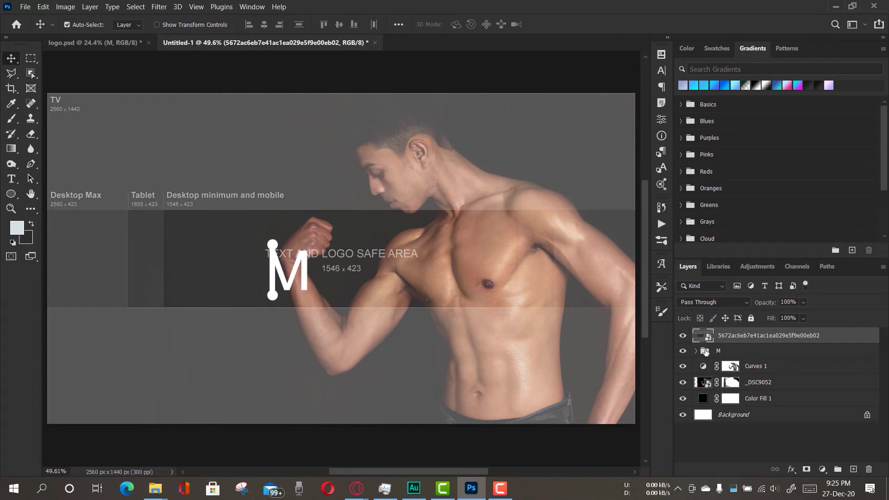
key(ctrl)
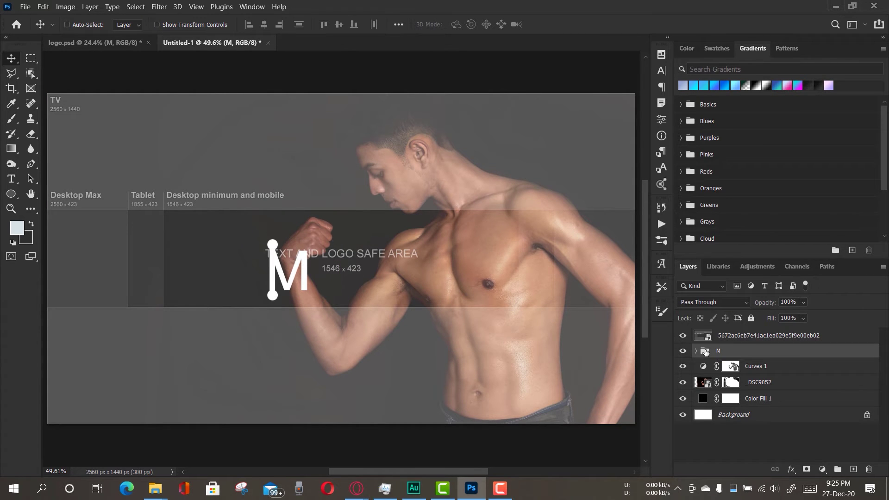
key(ctrl+t)
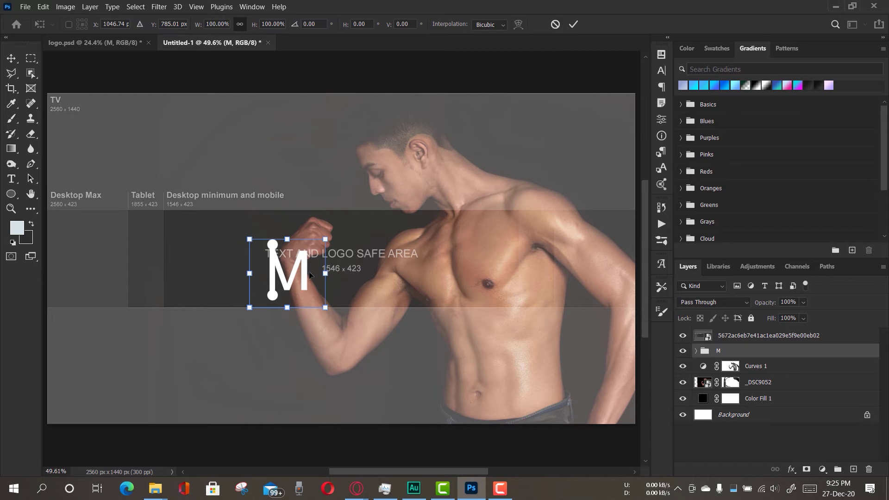
drag(305, 274, 267, 264)
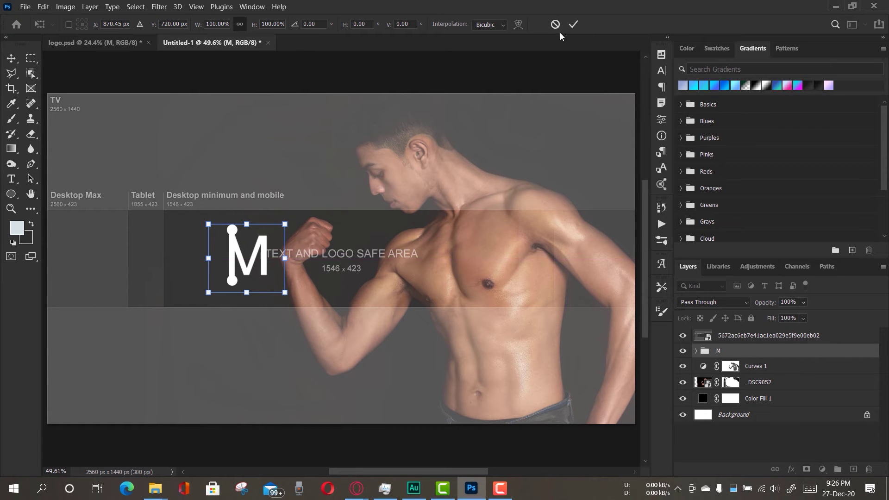
click(573, 24)
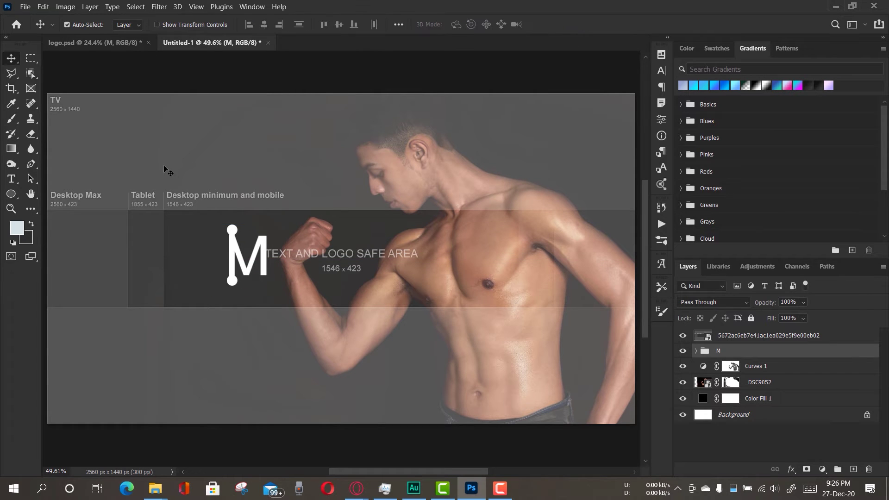
- Add a text box right of the M logo reading 'uscle magic Zone'
click(11, 179)
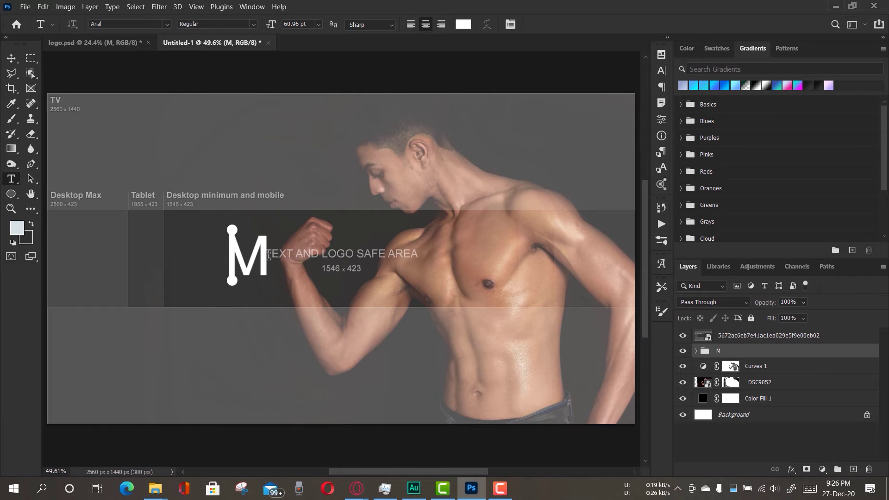
click(275, 261)
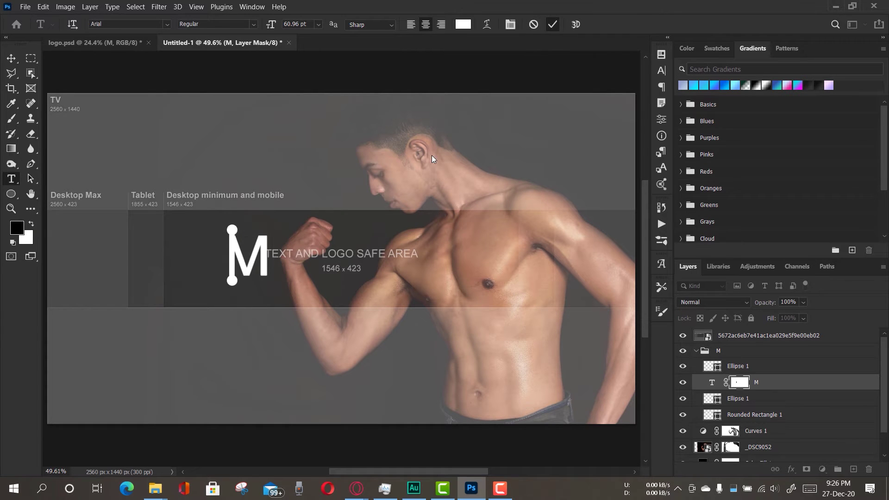
key(Escape)
drag(297, 248, 542, 278)
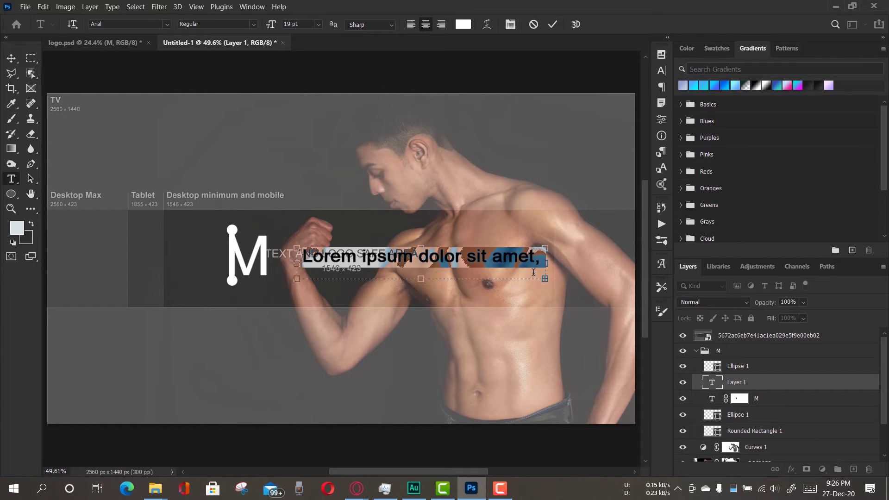
key(BackSpace)
text(a)
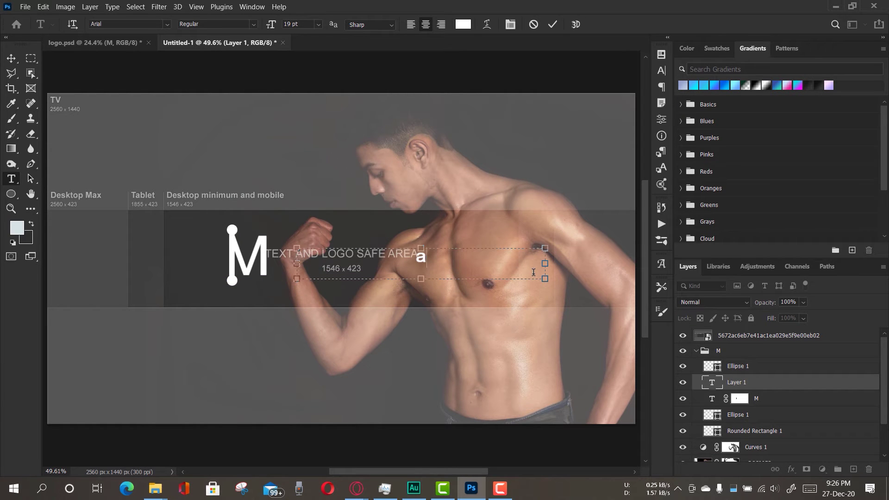
text(gic m)
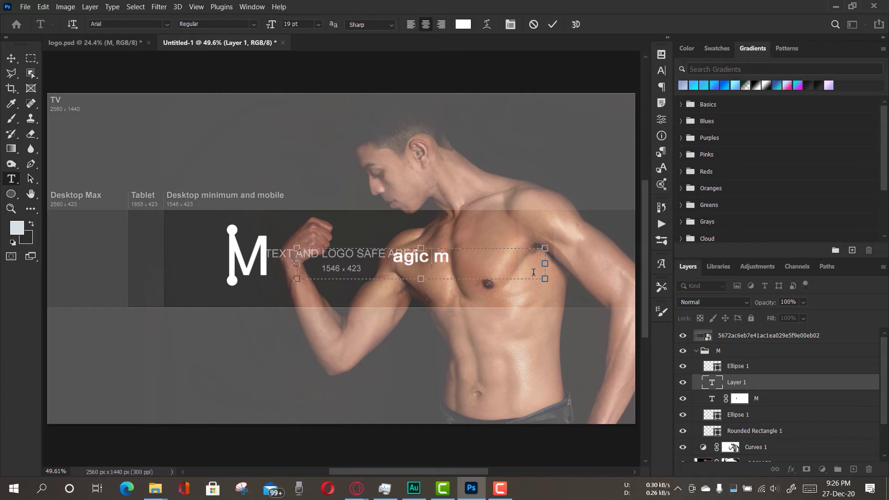
key(ctrl+a)
key(BackSpace)
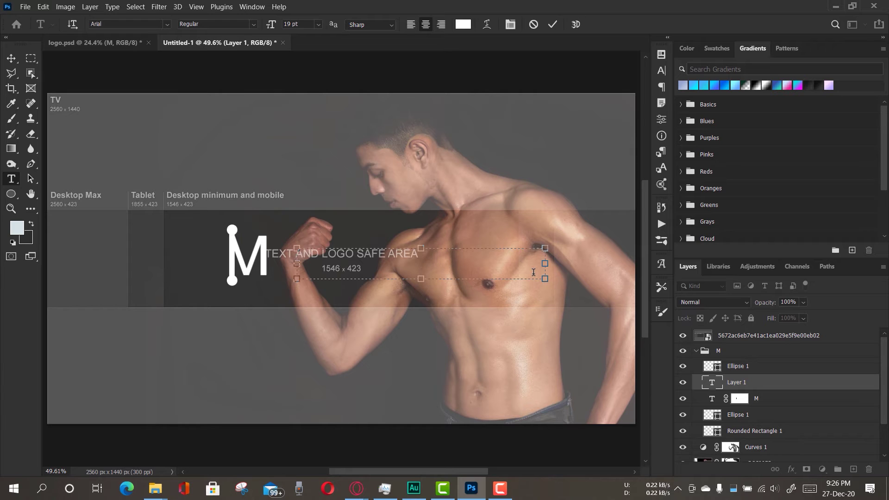
text(uscle magic)
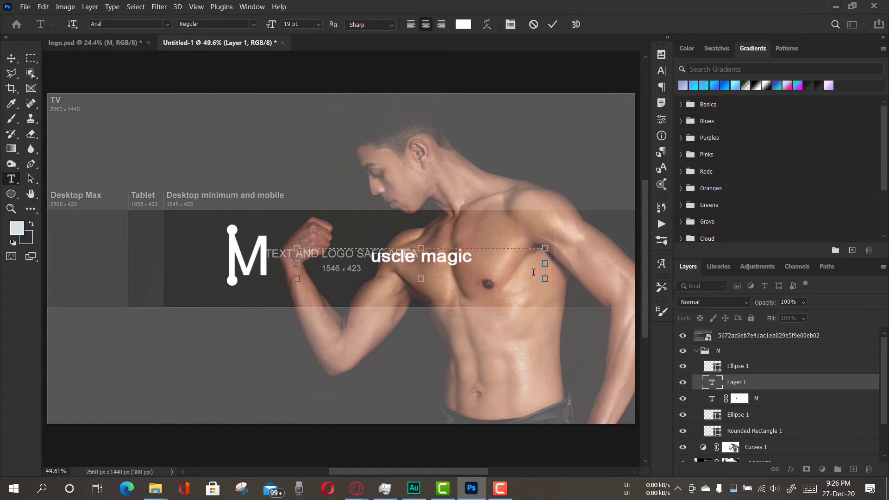
text( Z)
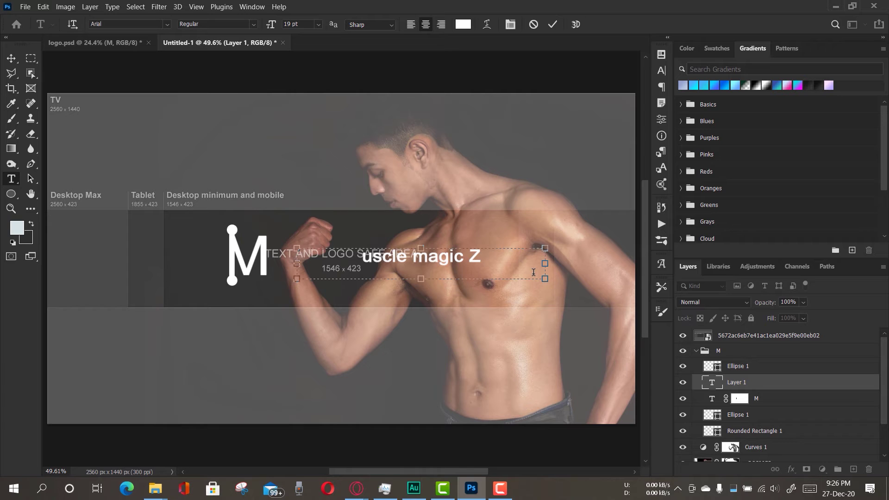
text(one)
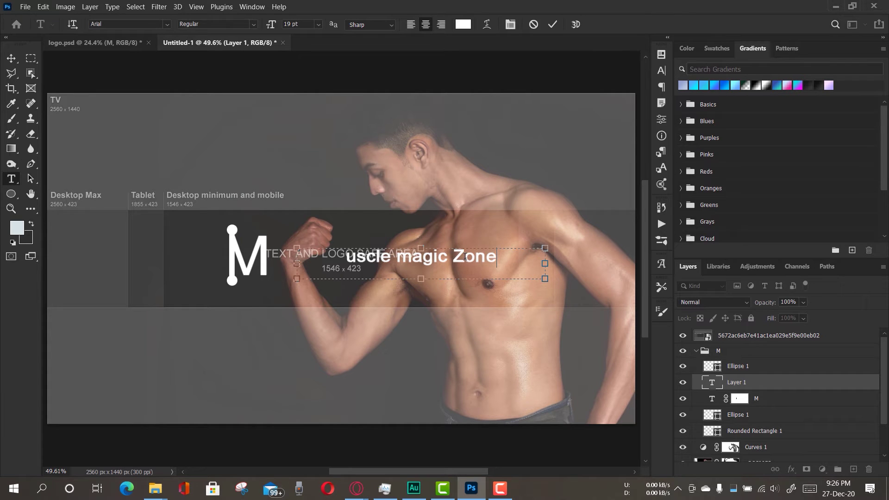
- Enlarge the Z in 'Zone' to 33 pt and commit the text
drag(466, 257, 454, 258)
drag(273, 25, 281, 28)
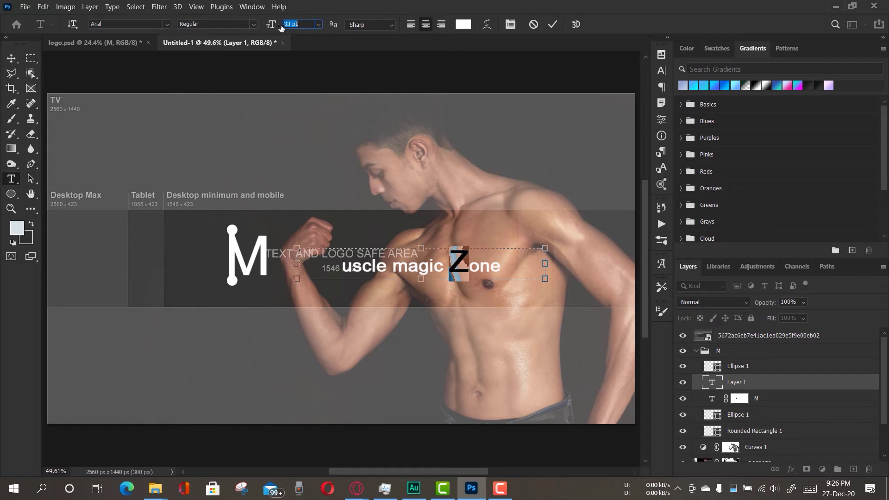
click(505, 26)
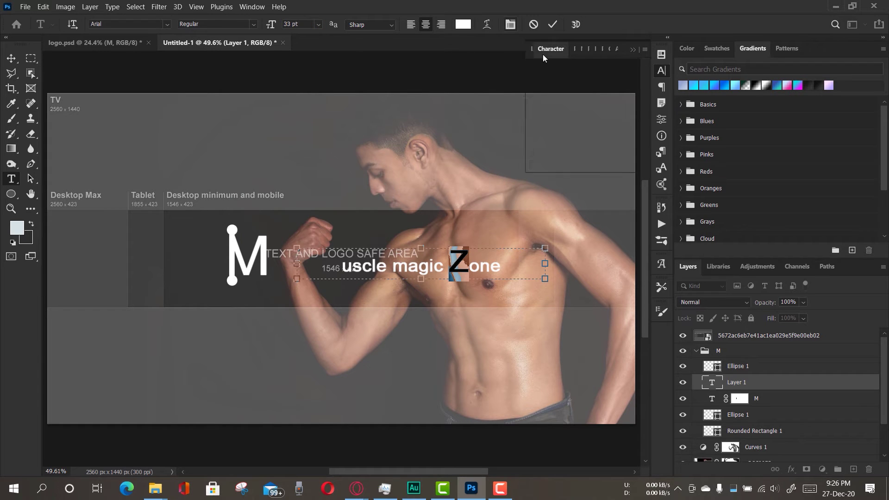
click(553, 24)
click(10, 59)
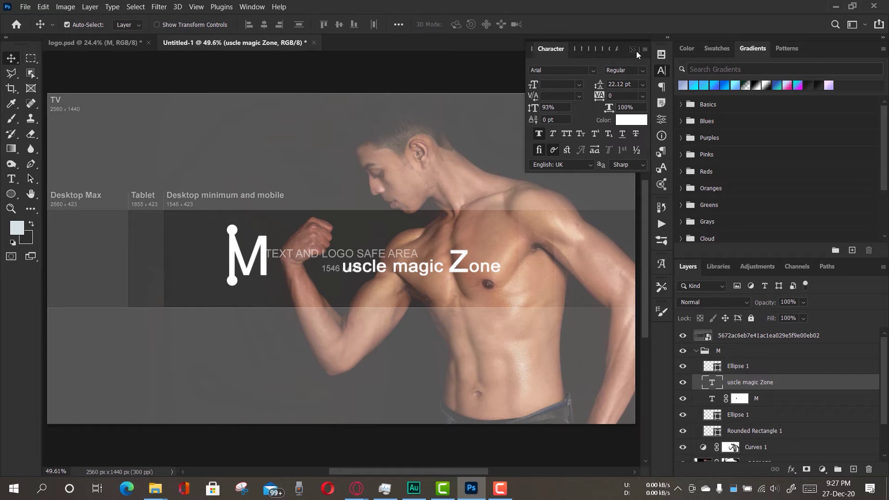
click(636, 51)
- Move the 'uscle magic Zone' text toward the M and enlarge it to about 120%
drag(466, 256, 446, 245)
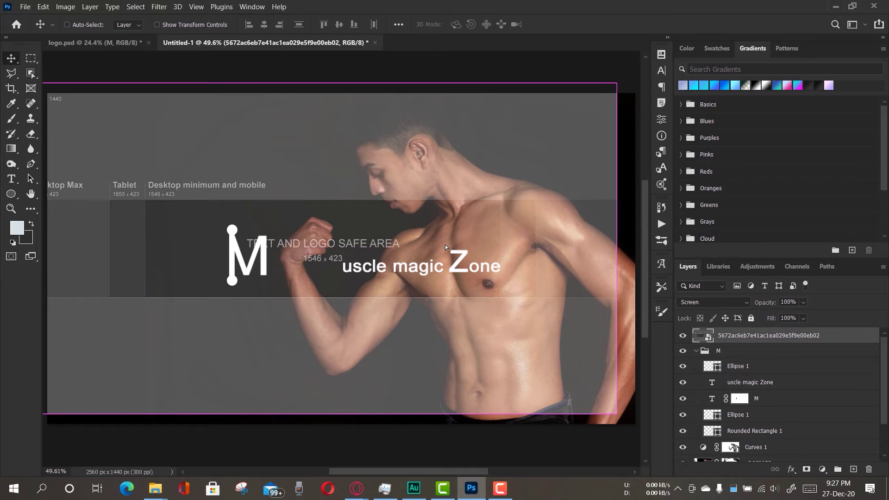
key(ctrl+z)
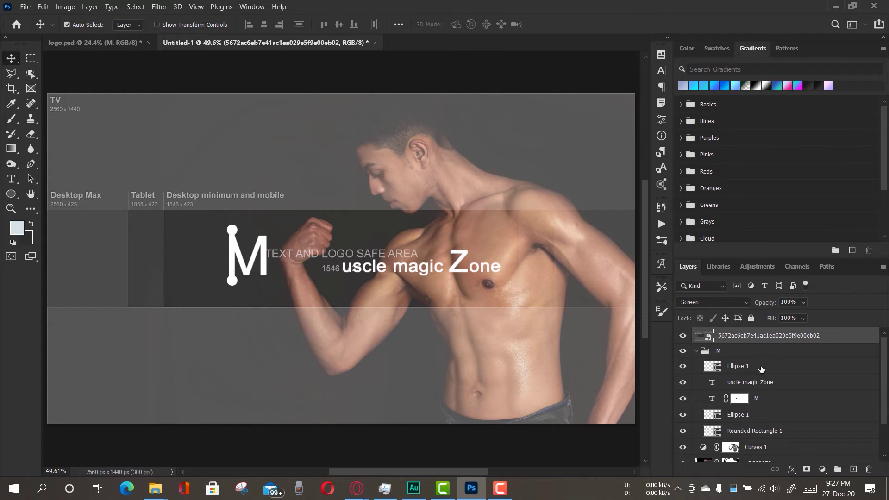
scroll(759, 366, down, 1)
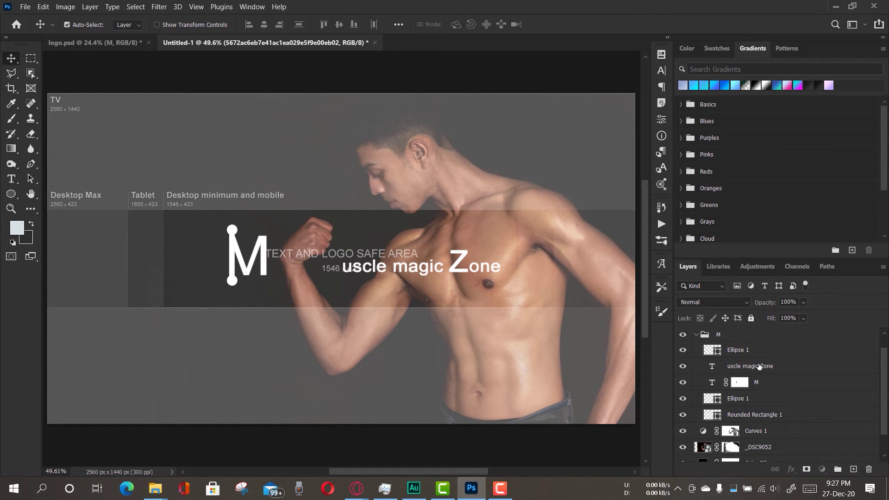
click(759, 366)
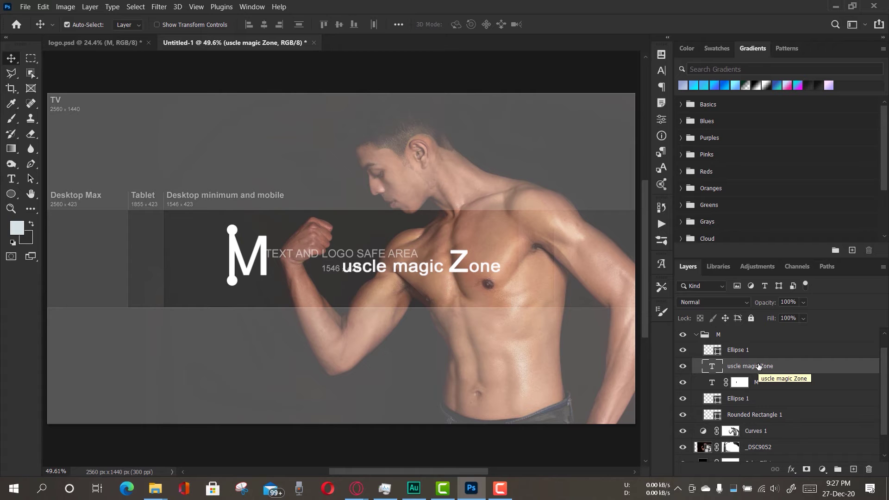
key(ctrl+t)
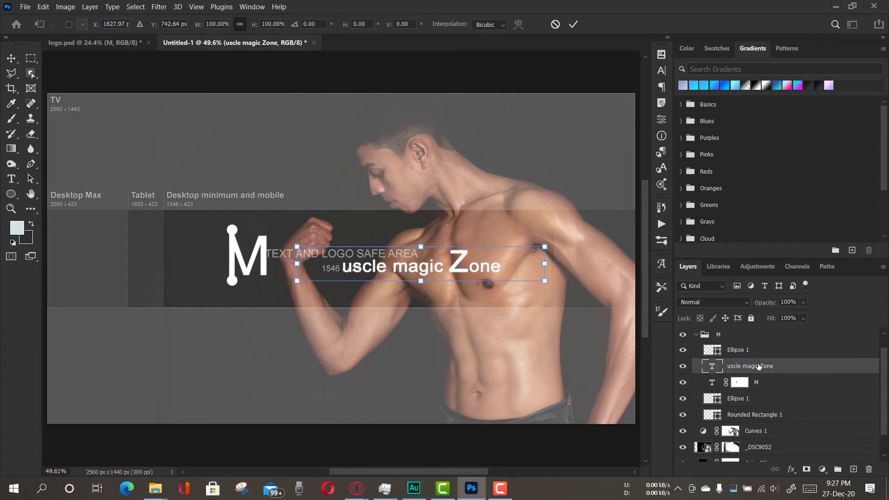
drag(463, 257, 394, 257)
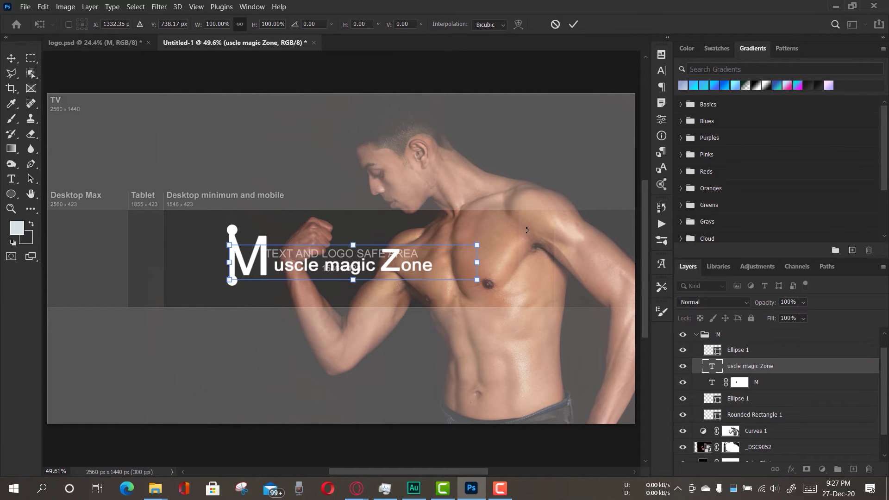
drag(477, 246, 525, 228)
drag(415, 265, 407, 270)
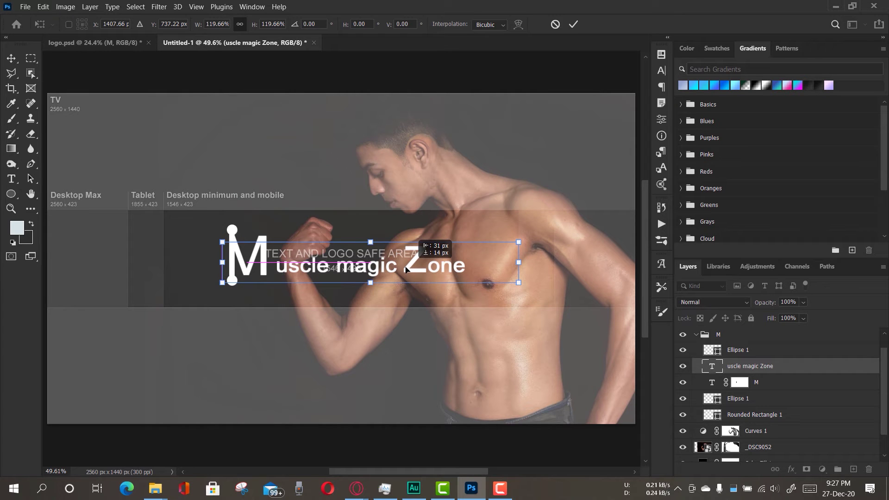
click(573, 24)
- Nudge the tagline snugly beside the M with arrow keys and hide the template overlay
key(Left)
key(Left)
key(Left)
key(Left)
key(Left)
key(Left)
key(Left)
key(Left)
key(Left)
key(Left)
key(Left)
key(Left)
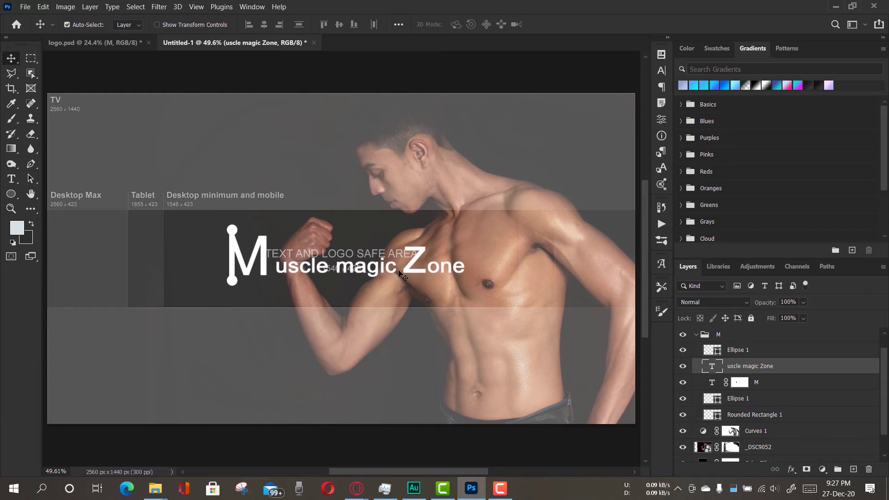
key(Down)
key(Down)
key(Down)
key(Down)
key(Down)
key(Down)
key(Down)
key(Down)
key(Down)
key(Down)
key(Down)
key(Down)
key(Down)
key(Down)
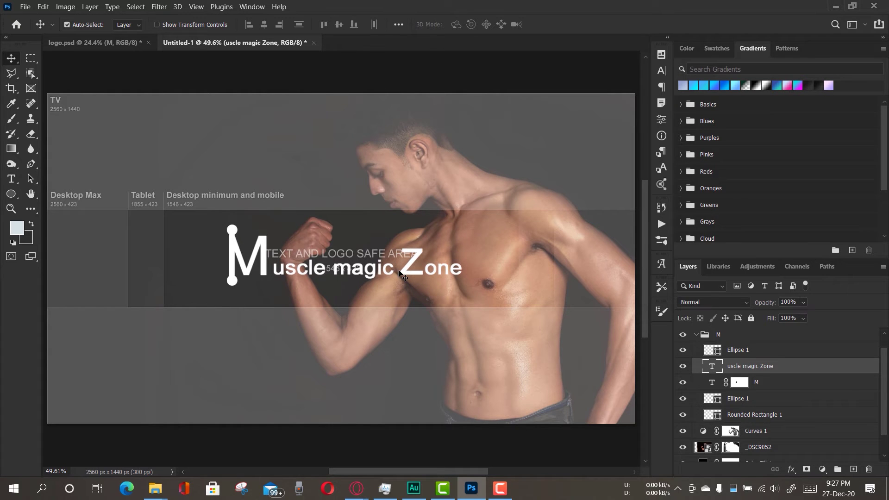
key(Up)
key(Up)
key(Up)
key(Up)
key(Up)
key(Up)
key(Up)
key(Up)
key(Left)
key(Left)
key(Left)
key(Left)
key(Left)
key(Left)
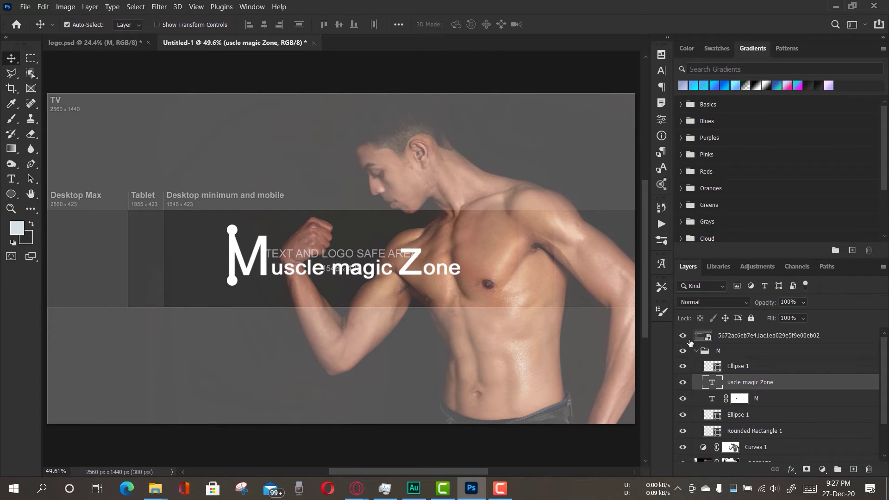
click(683, 335)
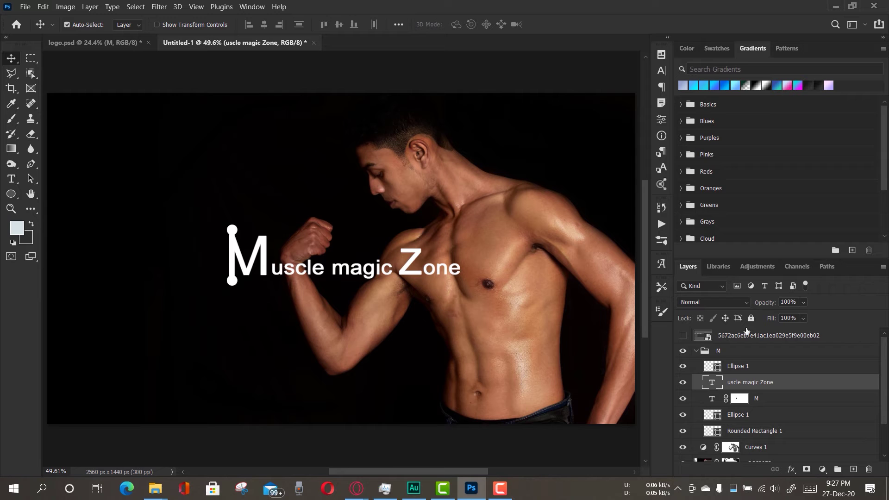
- Show the template again and add an 8 pt placeholder text box beneath the logo
click(682, 336)
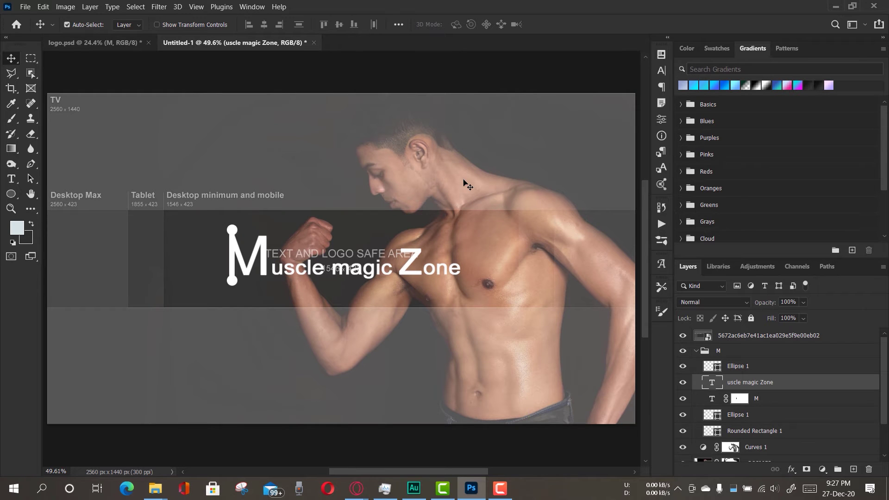
click(11, 179)
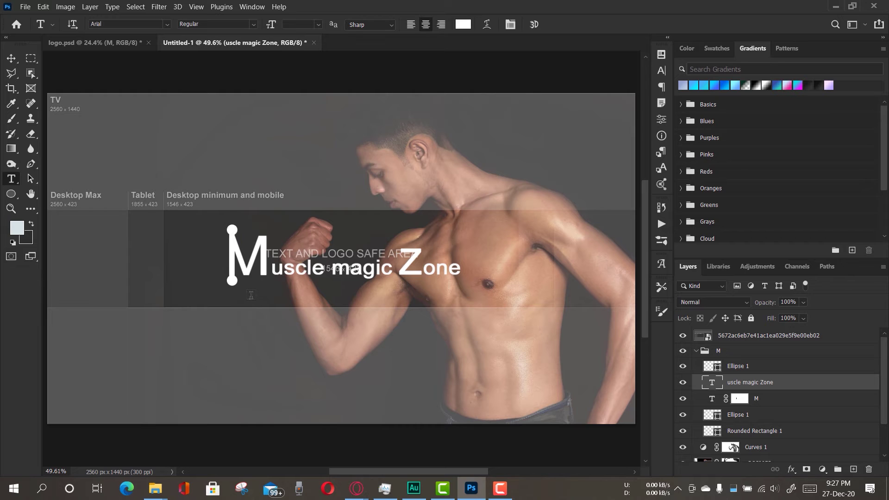
drag(273, 283, 446, 289)
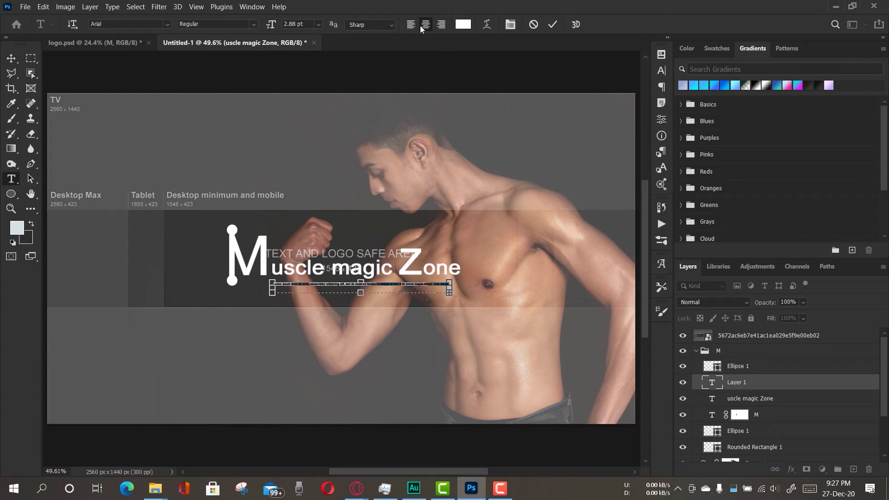
drag(274, 25, 277, 27)
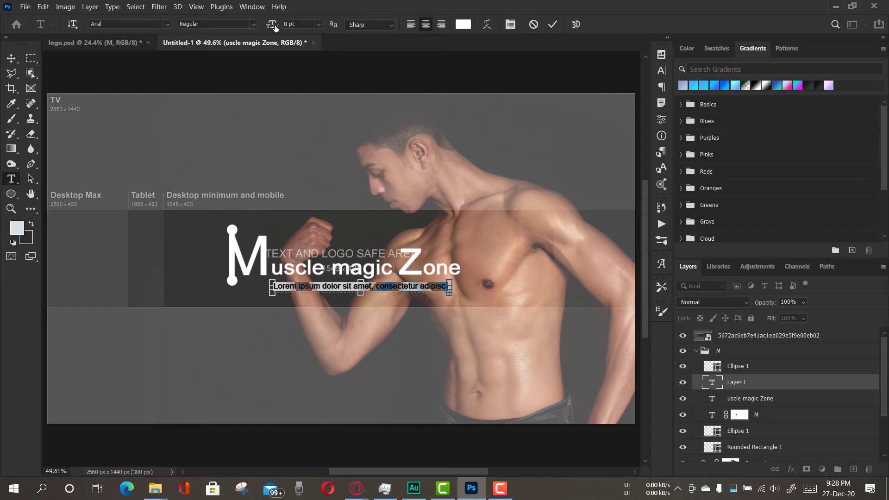
click(510, 24)
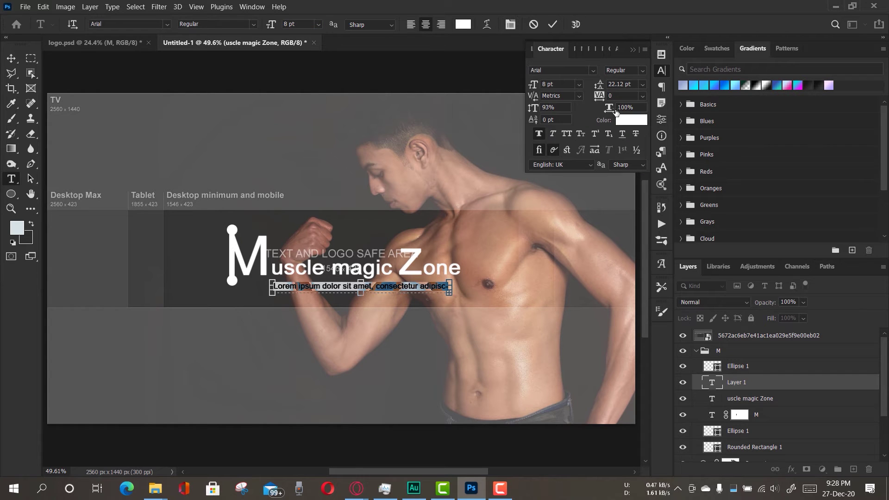
- Preview several fonts, then apply Painting With Chocolate to the placeholder text and clear it
click(593, 70)
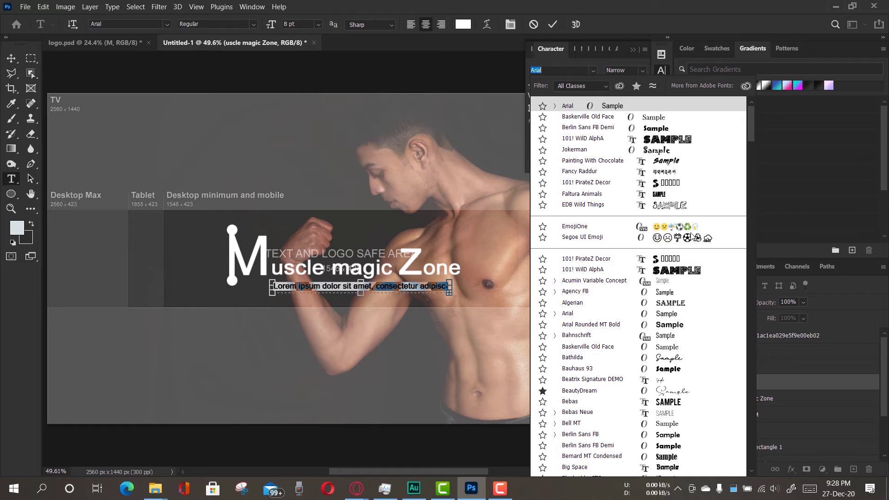
key(Down)
key(Up)
scroll(690, 329, down, 3)
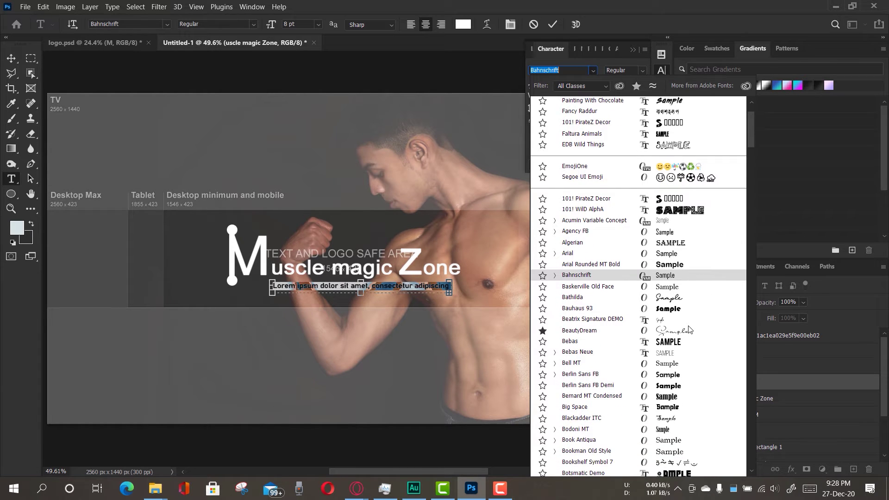
key(Down)
key(Down)
key(Down)
key(Down)
key(Up)
key(Down)
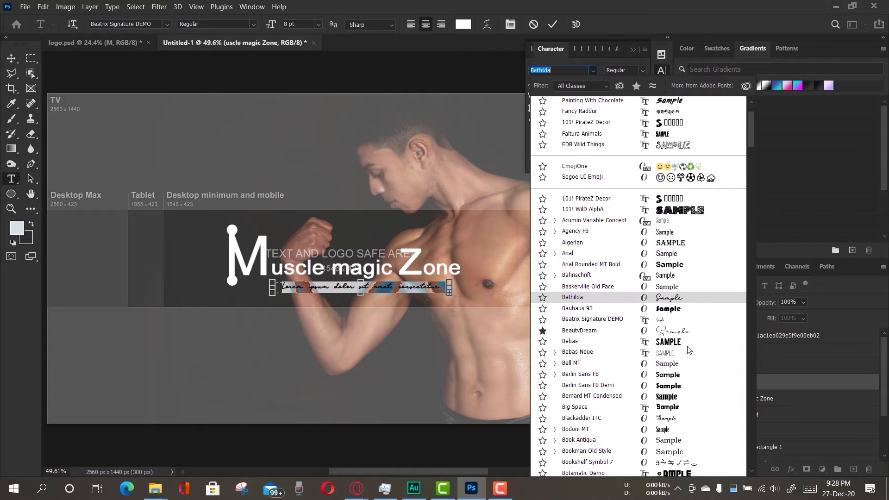
scroll(688, 351, down, 3)
scroll(688, 350, down, 3)
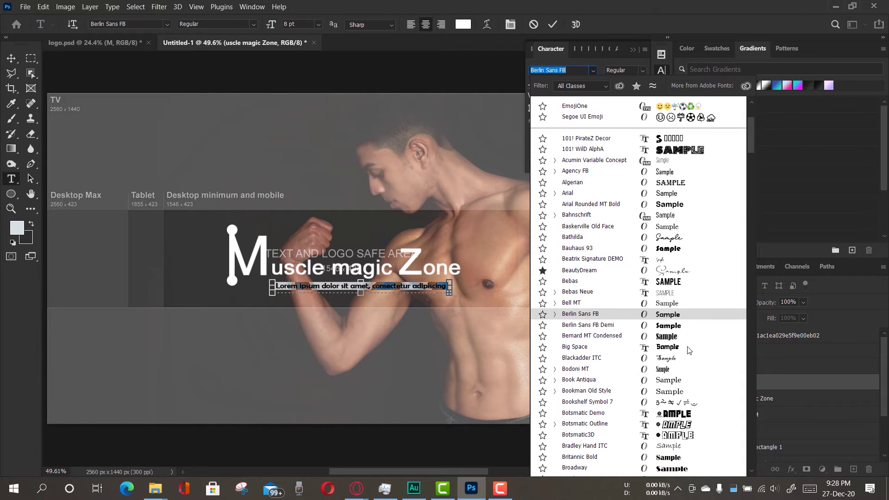
scroll(689, 350, down, 7)
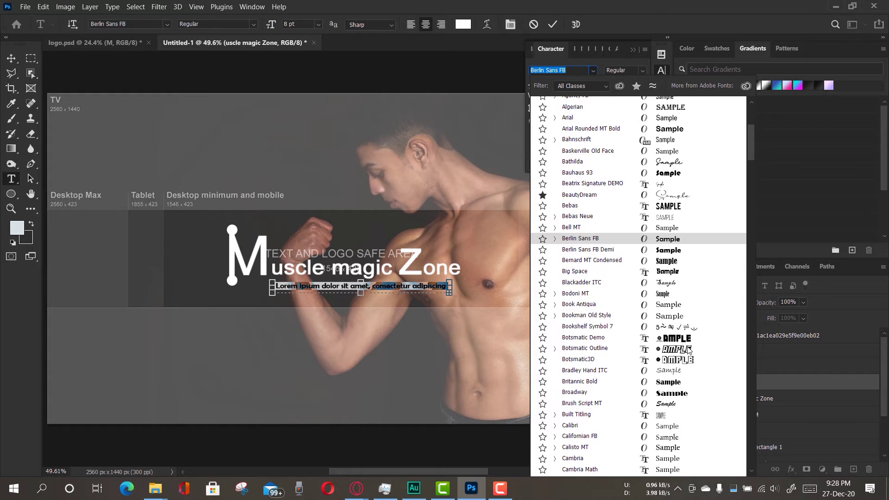
scroll(689, 350, up, 4)
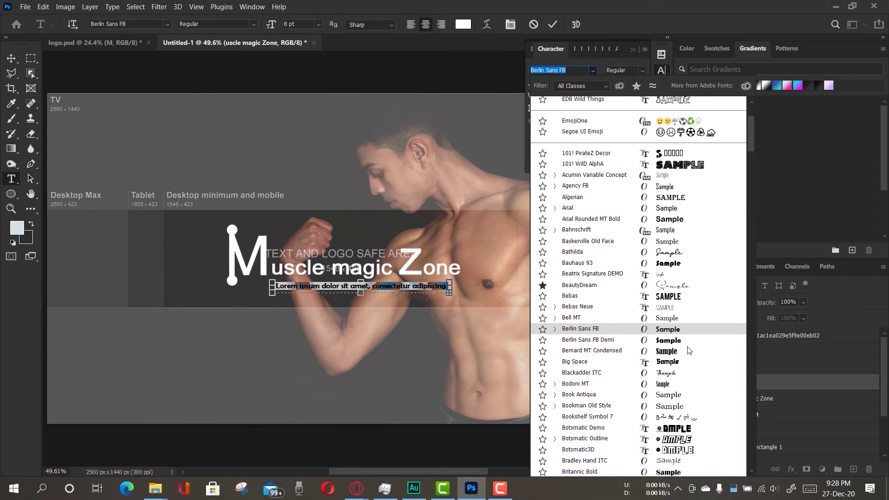
key(Up)
key(Up)
key(Up)
key(Up)
key(Up)
key(Up)
key(Up)
key(Up)
key(Up)
key(Up)
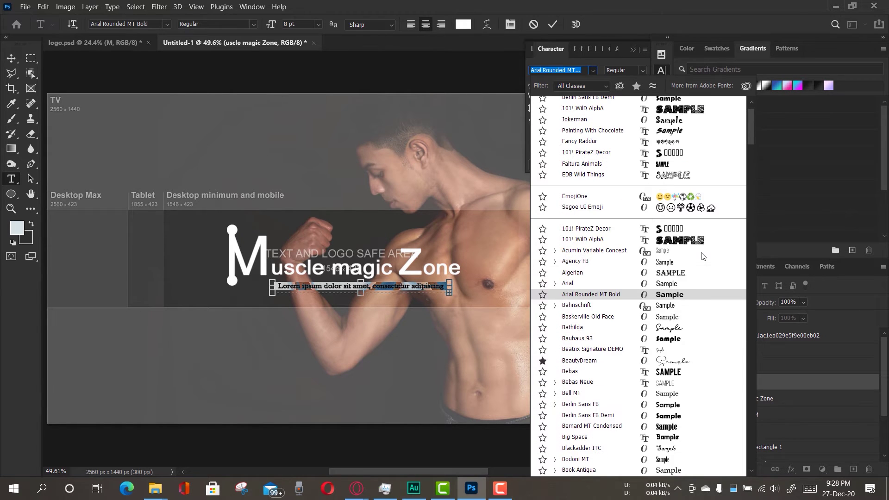
click(667, 134)
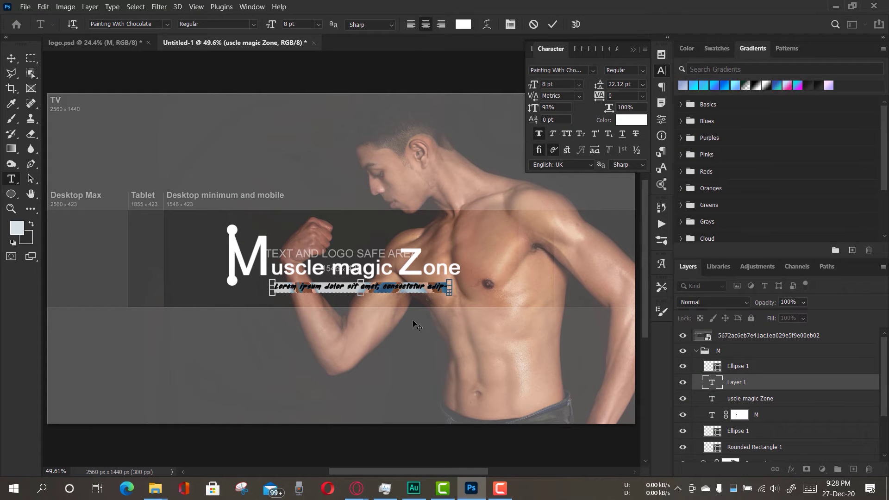
key(BackSpace)
- Type 'fitness by' followed by the creator's name, commit it, and hide the template
text(fitness)
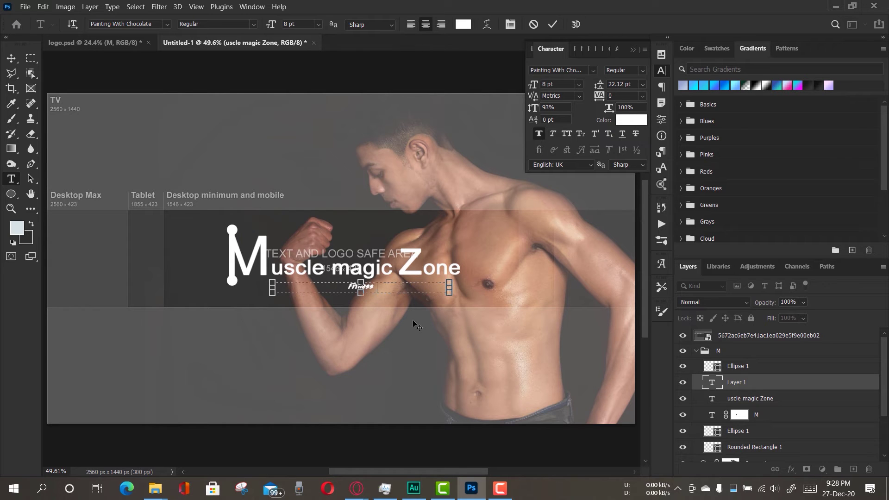
text( by Debjit Moitro)
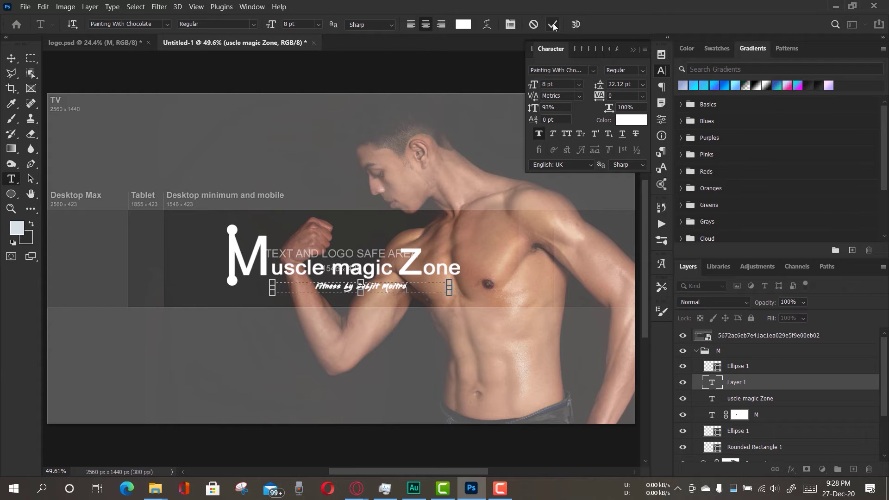
click(554, 26)
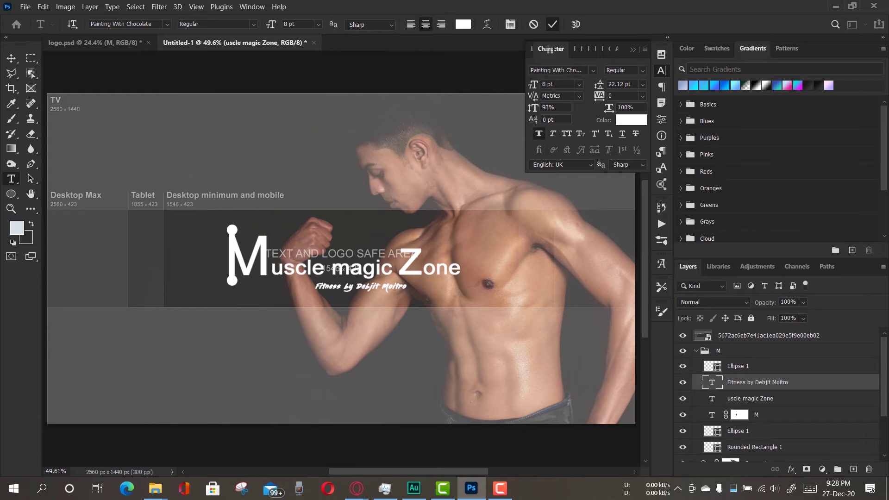
click(632, 49)
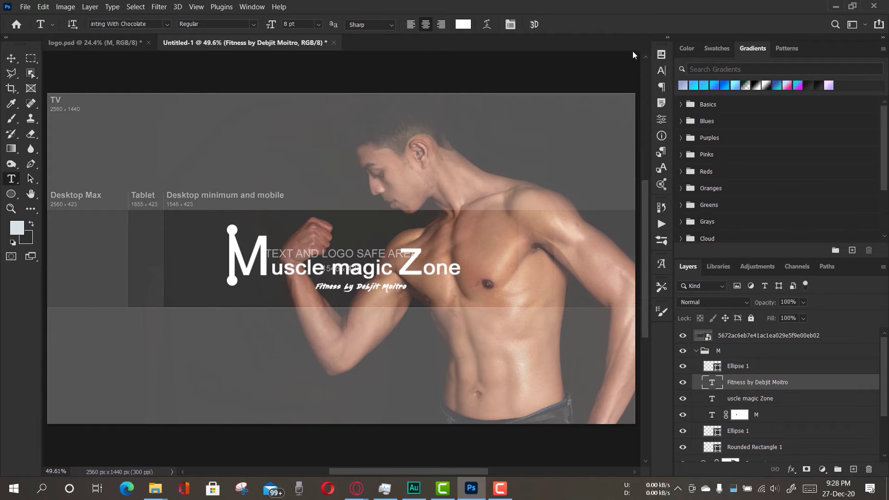
click(683, 336)
- Zoom in on the tagline, set its tracking to 280 and turn off Faux Bold
click(11, 209)
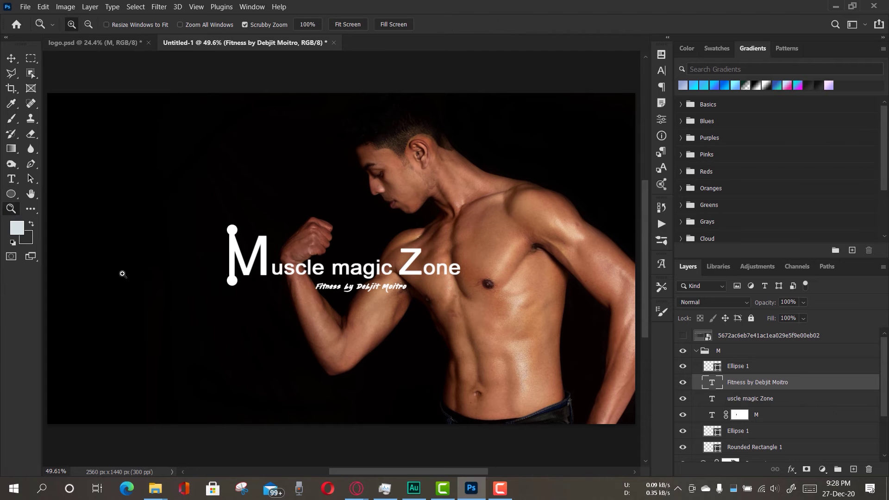
drag(337, 288, 389, 288)
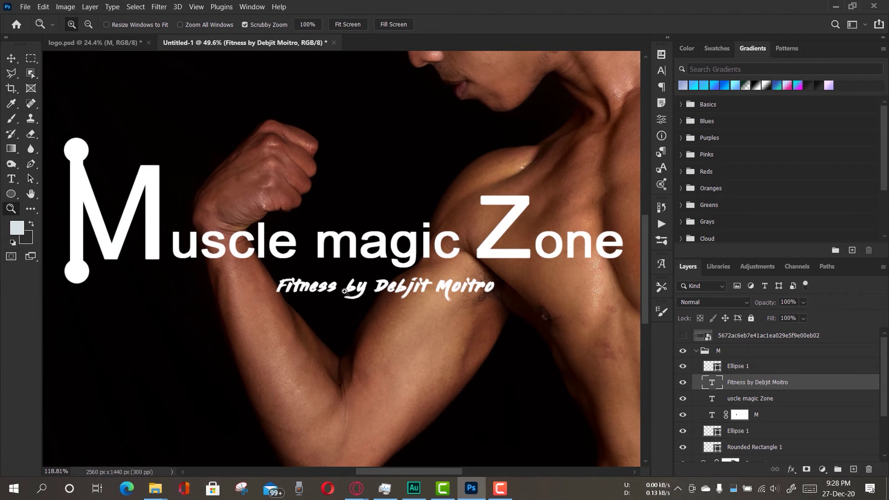
click(12, 59)
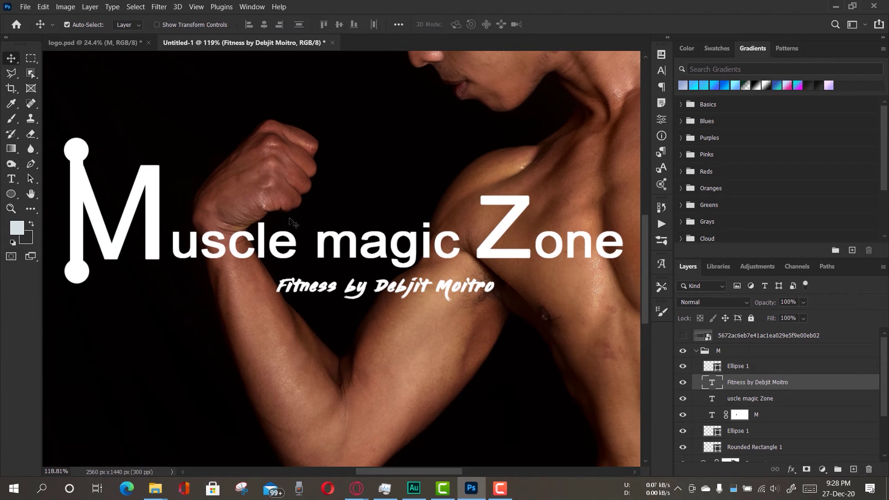
double_click(390, 288)
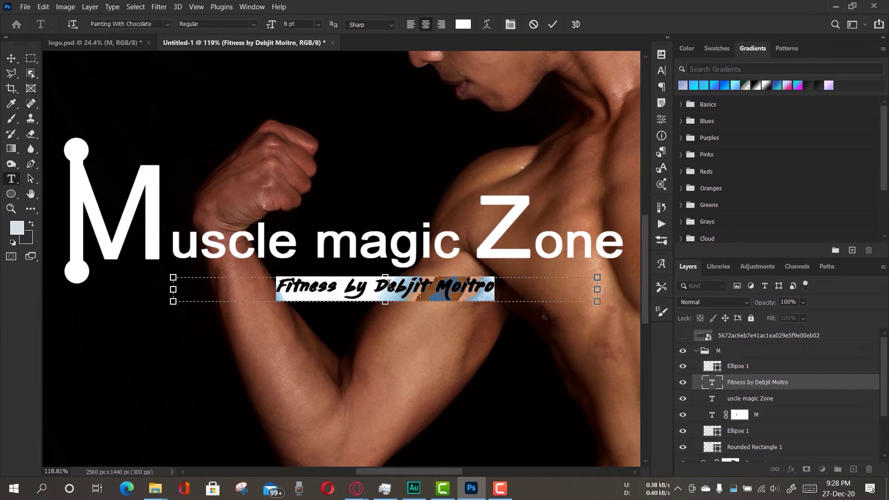
click(508, 27)
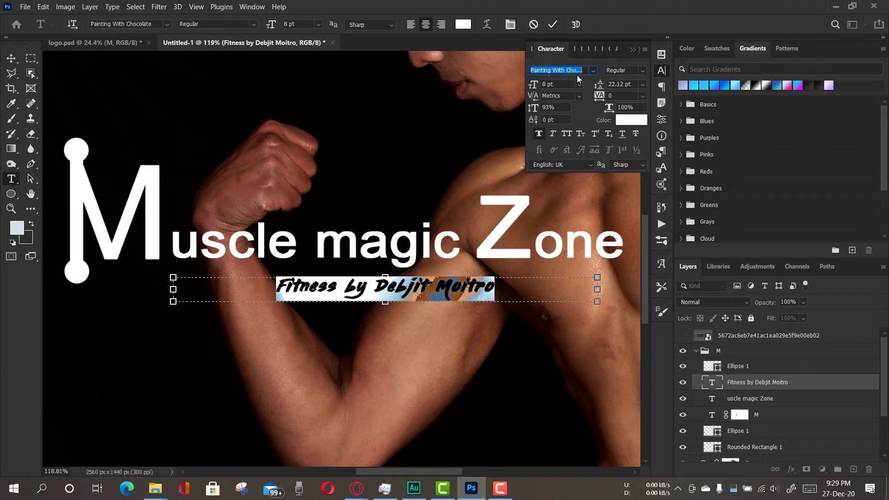
drag(599, 97, 603, 100)
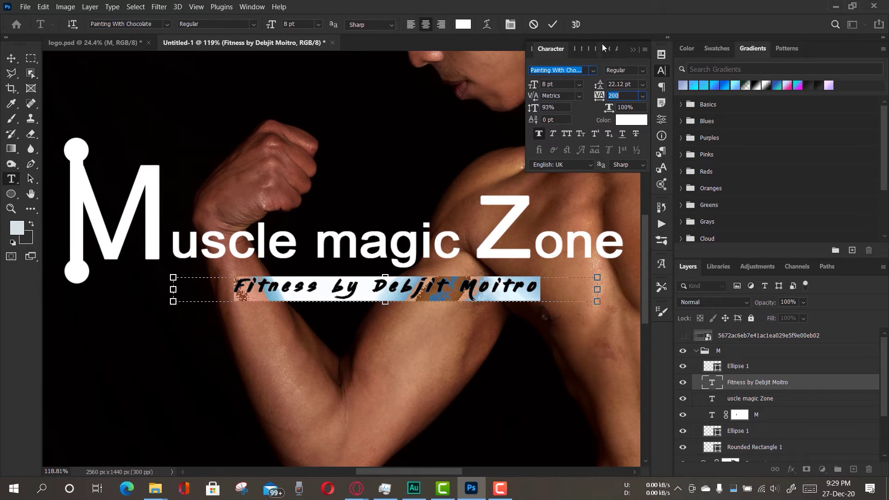
click(540, 134)
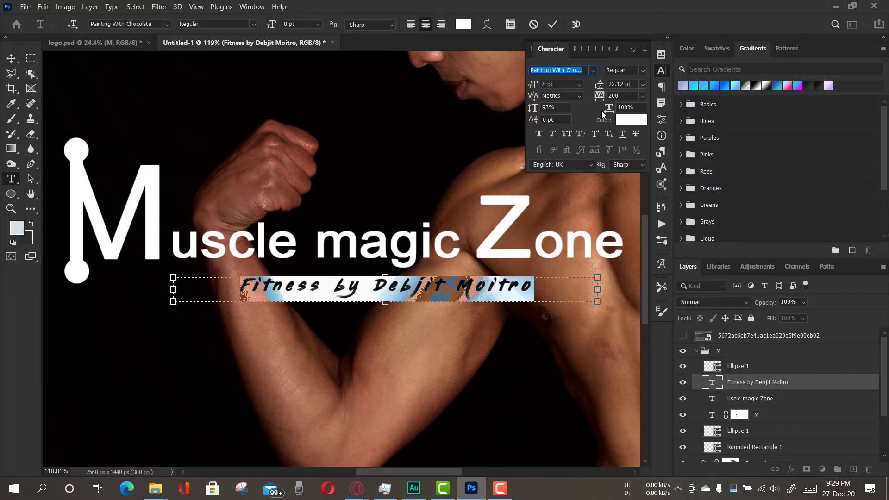
drag(598, 97, 599, 97)
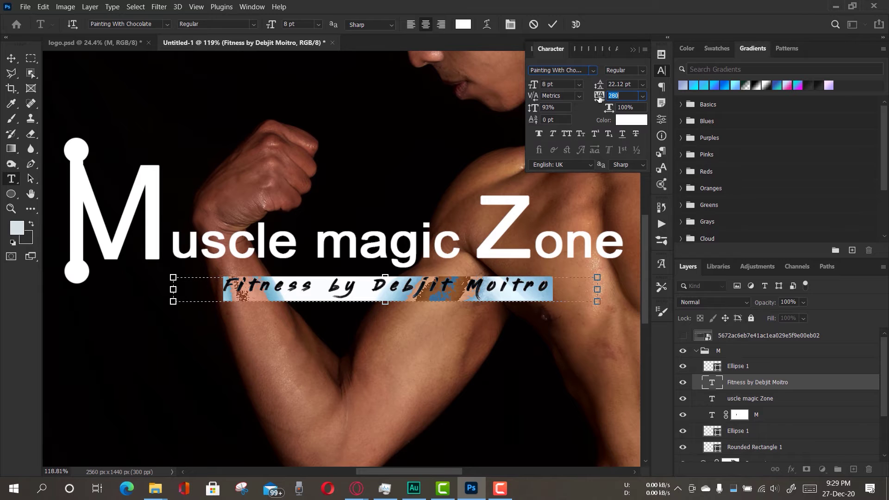
click(554, 25)
- Scale the tagline to about 135% to span the logo width and reposition it beneath
key(v)
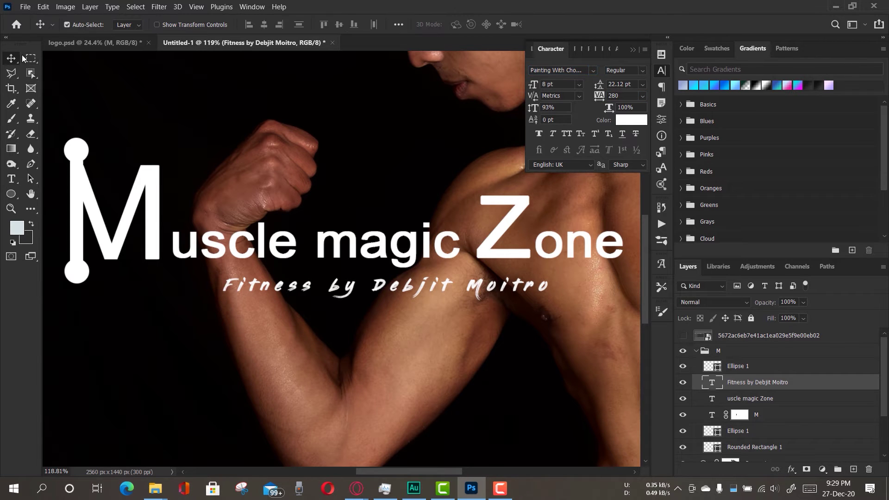
click(633, 49)
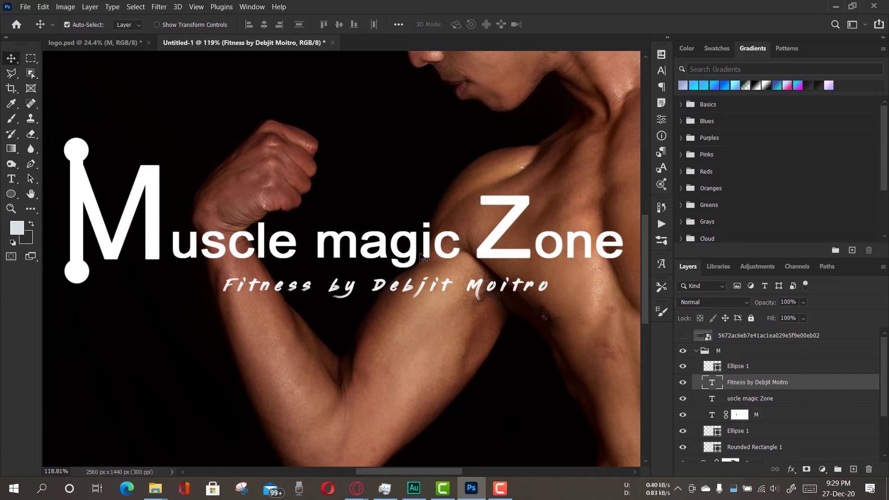
click(13, 209)
click(357, 25)
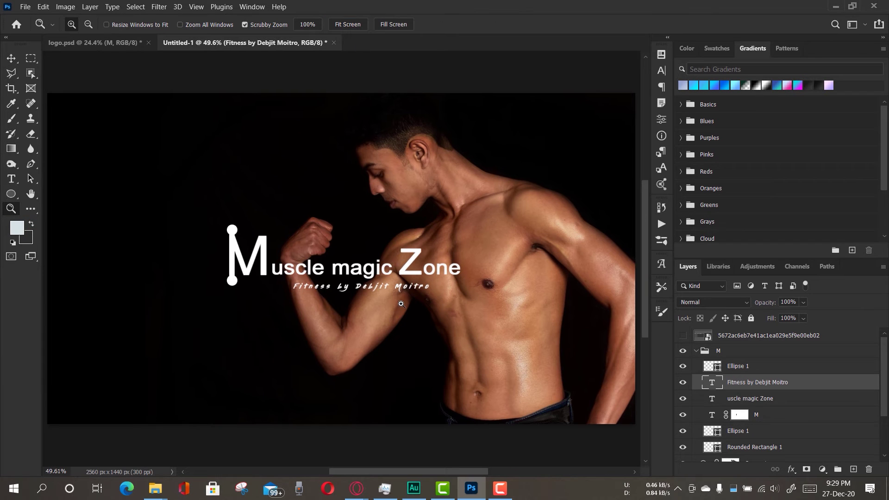
click(10, 55)
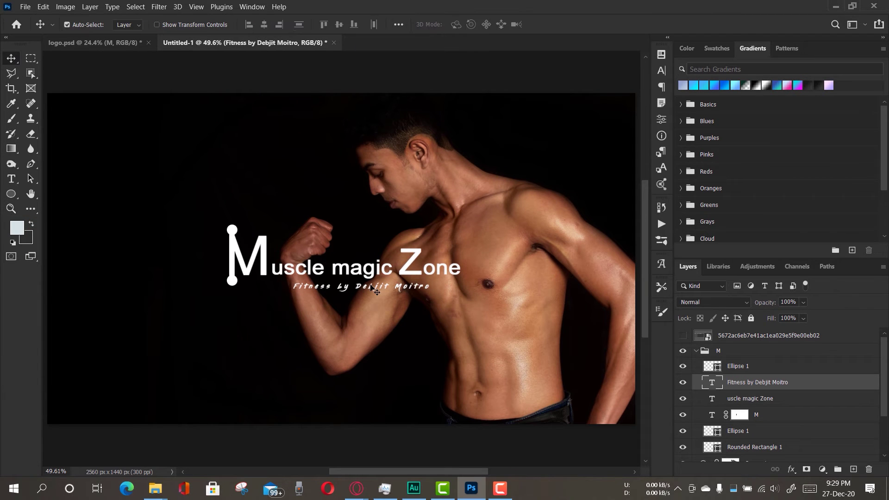
key(ctrl+t)
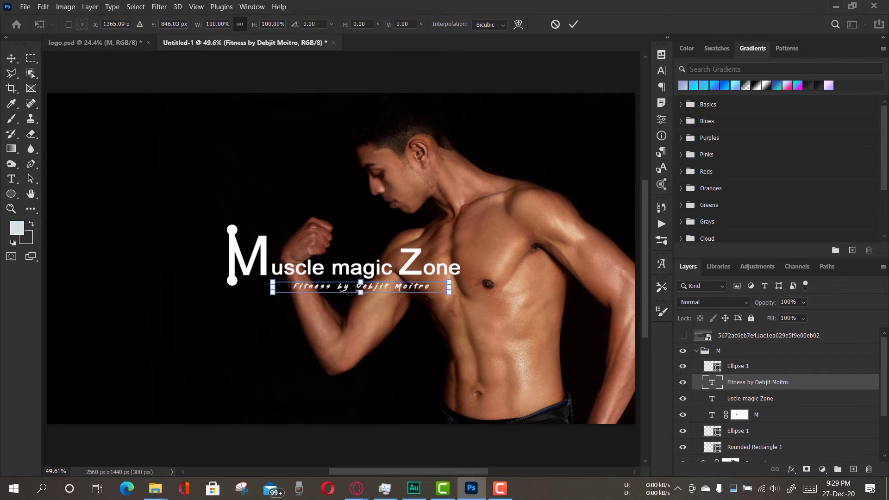
drag(360, 295, 442, 295)
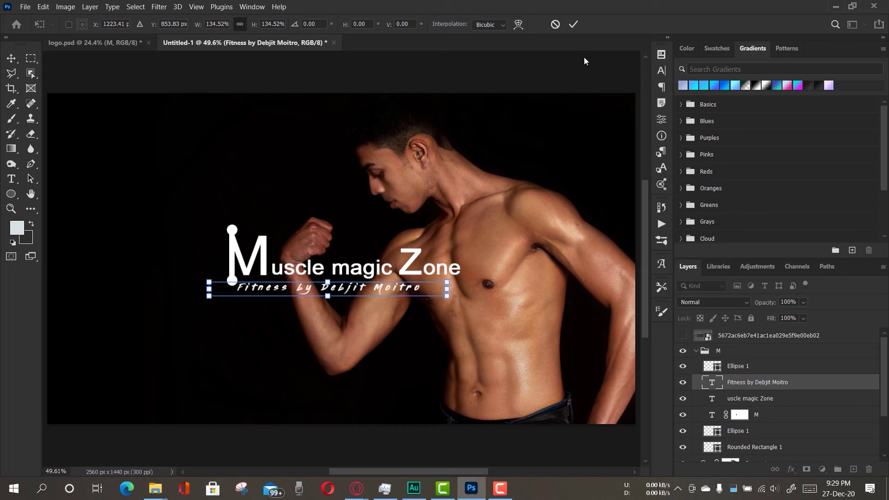
click(571, 26)
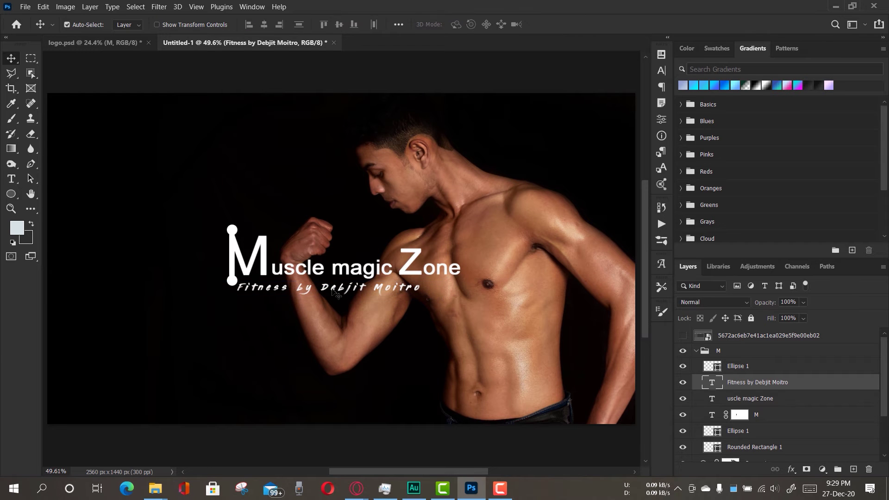
drag(327, 287, 401, 271)
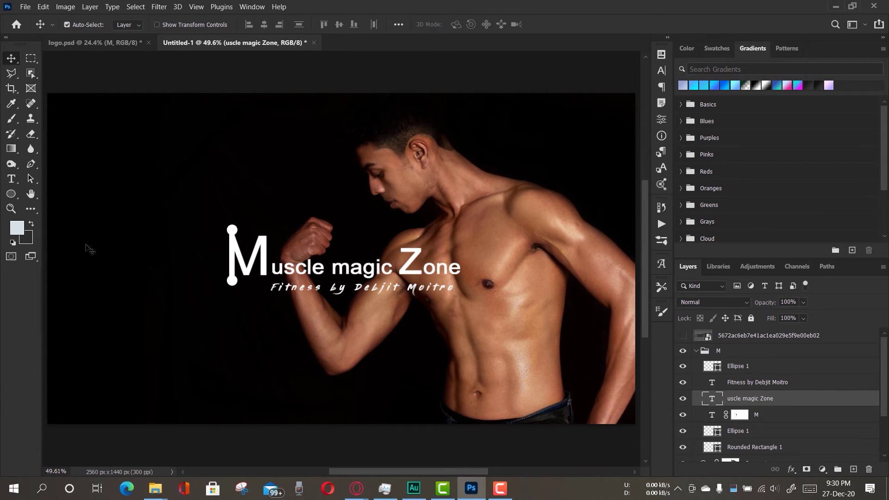
- Zoom in, nudge the tagline slightly left, then fit the whole banner on screen
click(11, 209)
click(434, 311)
mouse_move(434, 311)
mouse_down()
mouse_move(445, 313)
mouse_move(435, 313)
mouse_up()
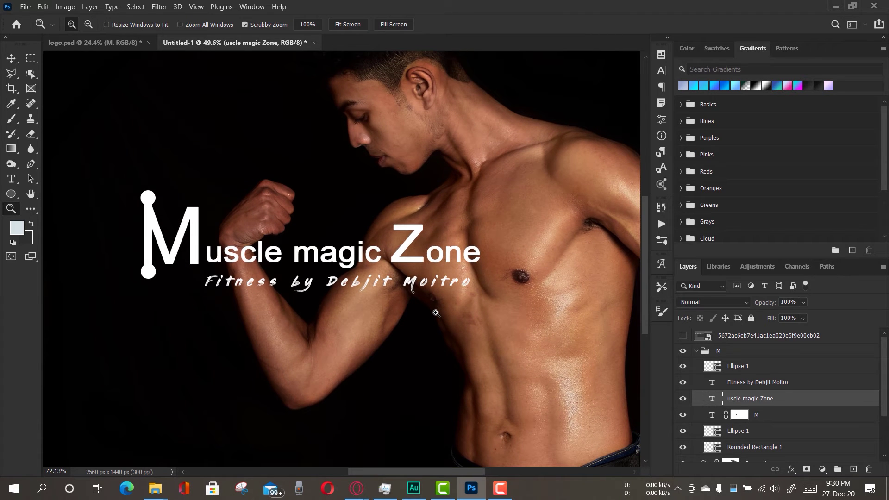
key(v)
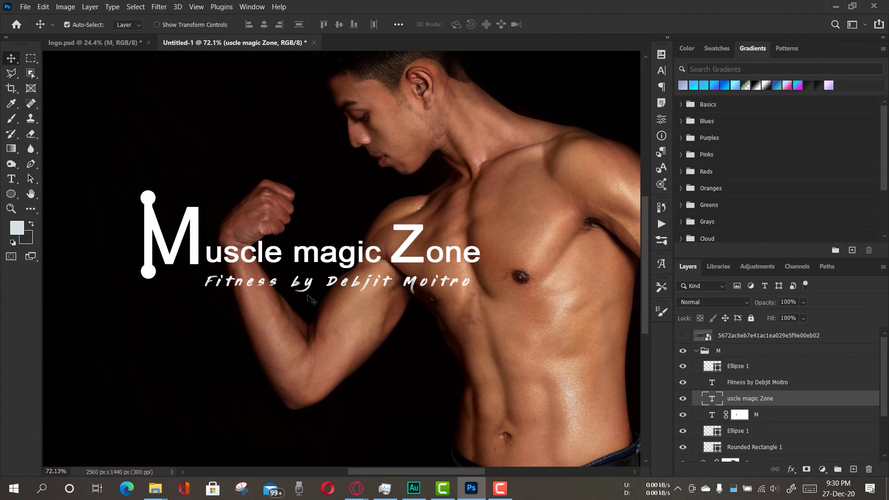
drag(332, 289, 316, 288)
key(z)
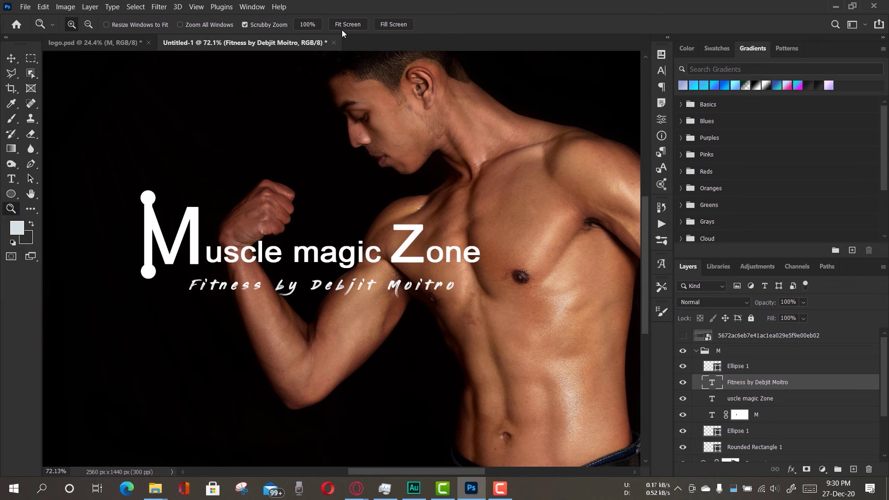
click(348, 24)
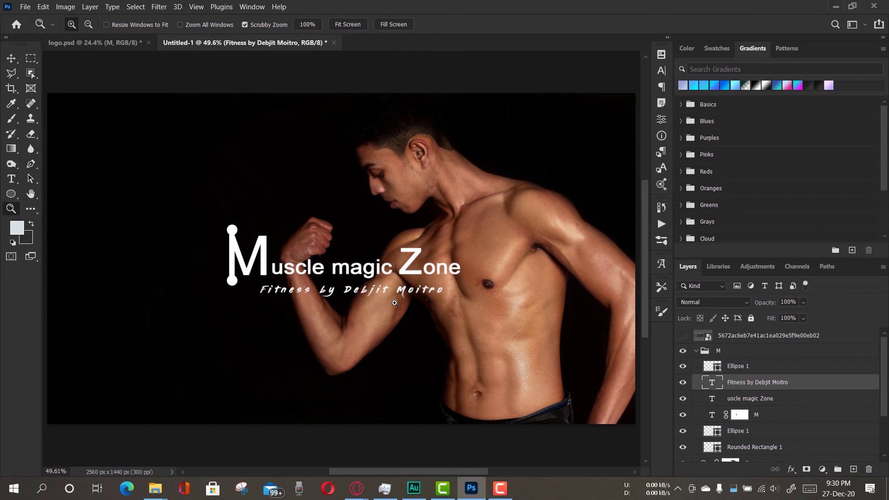
- Check the layout against the safe-area template, hide it, and drag the portrait photo from Downloads
click(683, 336)
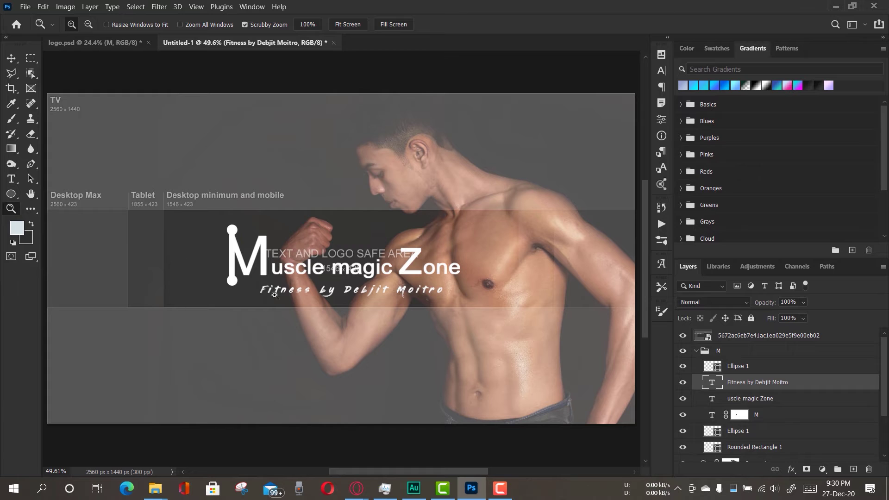
click(683, 336)
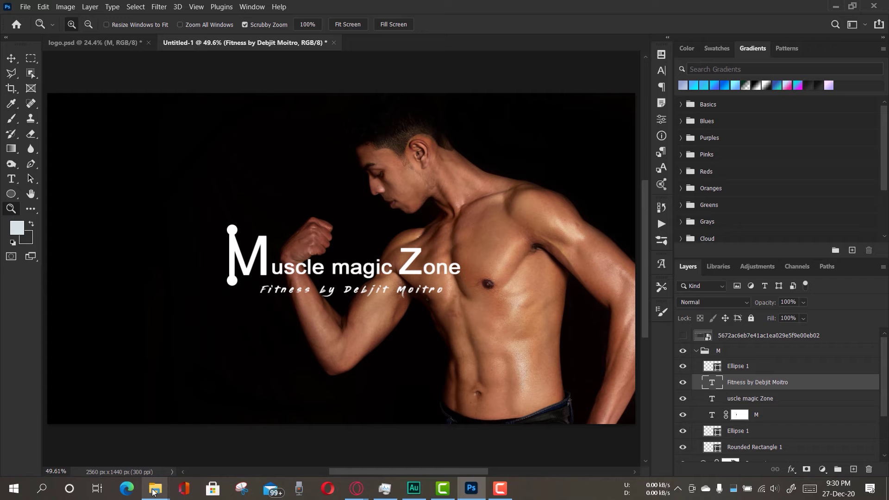
mouse_move(155, 489)
click(141, 452)
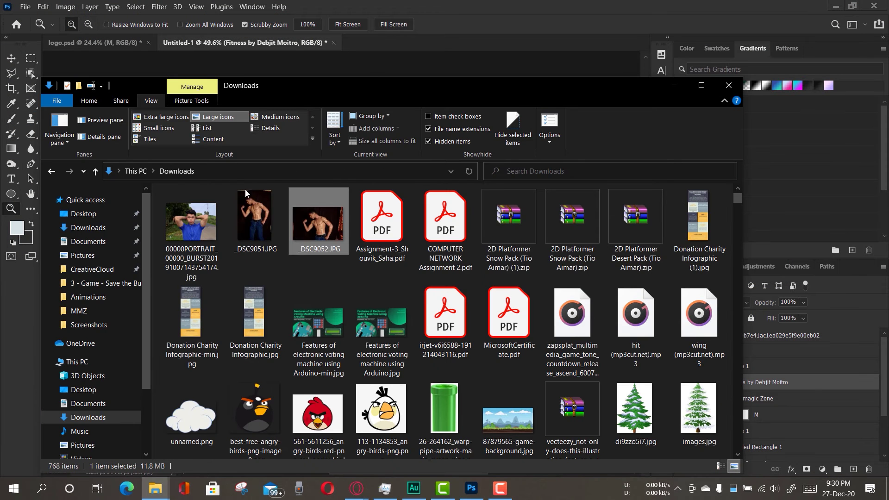
drag(188, 240, 466, 482)
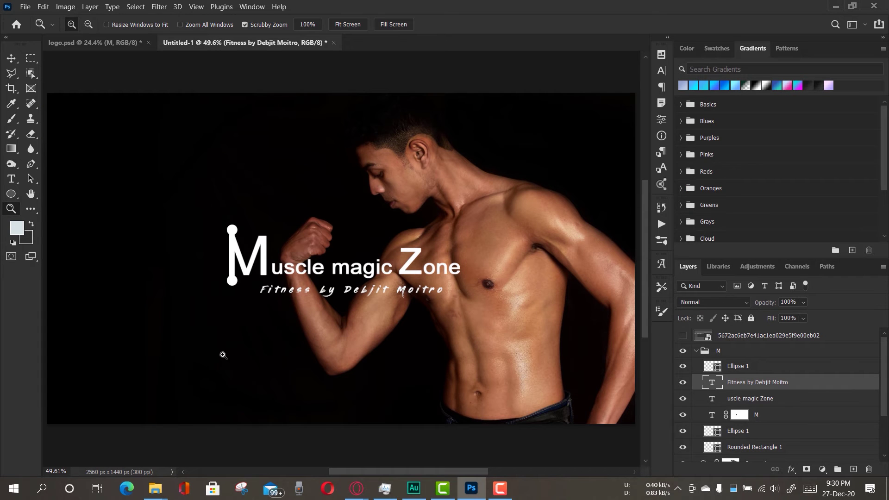
- Place the blue-shirt portrait photo from Downloads onto the banner as a new layer
drag(222, 355, 221, 356)
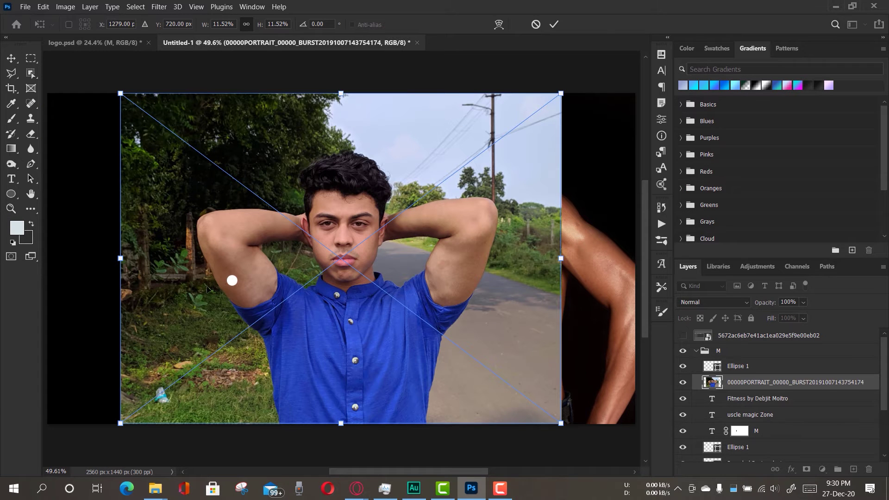
click(554, 25)
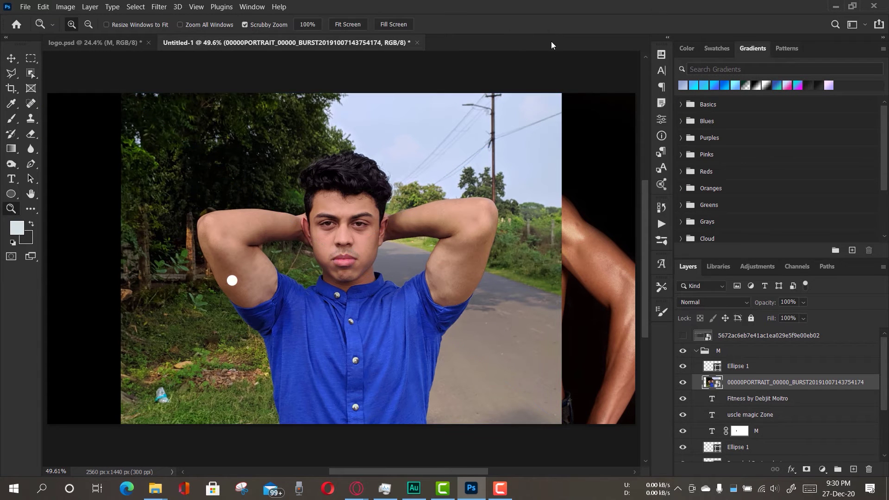
click(499, 489)
click(499, 493)
- Move the portrait layer to the top of the stack and select the blue-shirt man with Object Selection
click(10, 59)
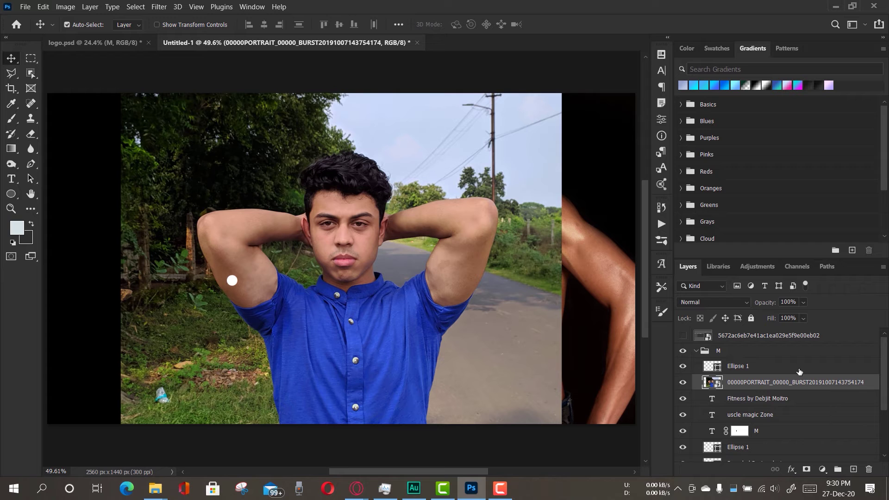
drag(799, 389, 320, 308)
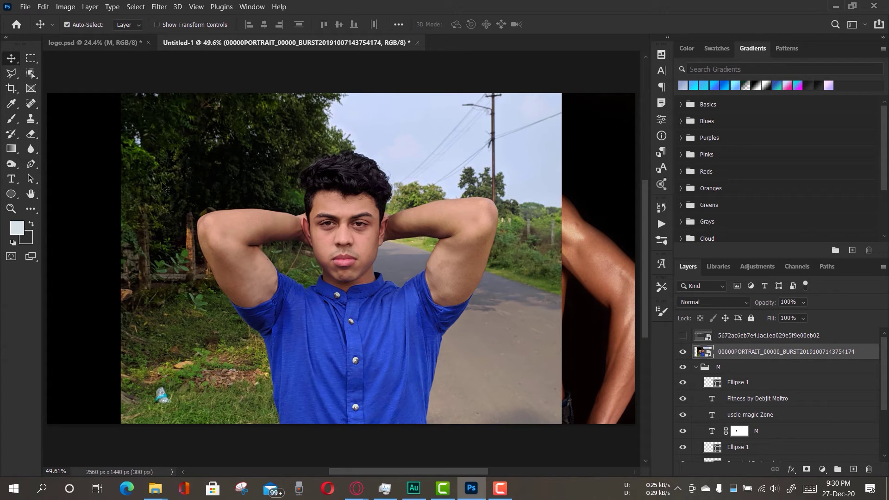
click(31, 75)
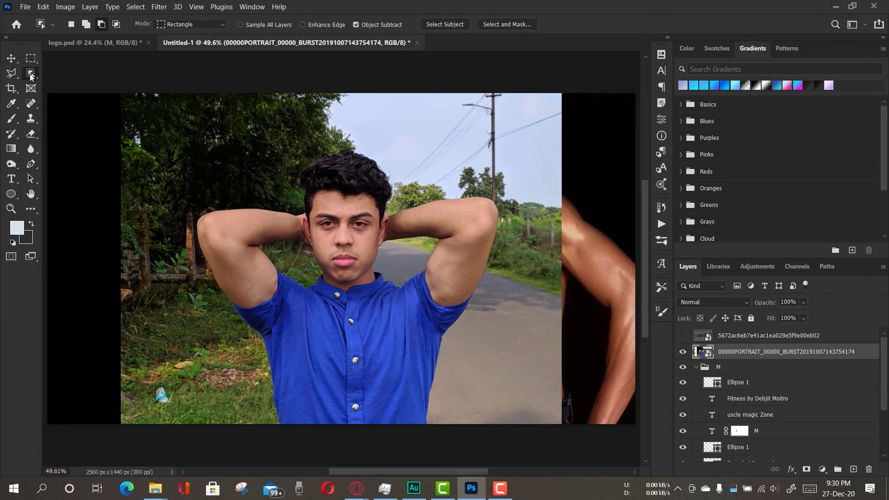
right_click(31, 74)
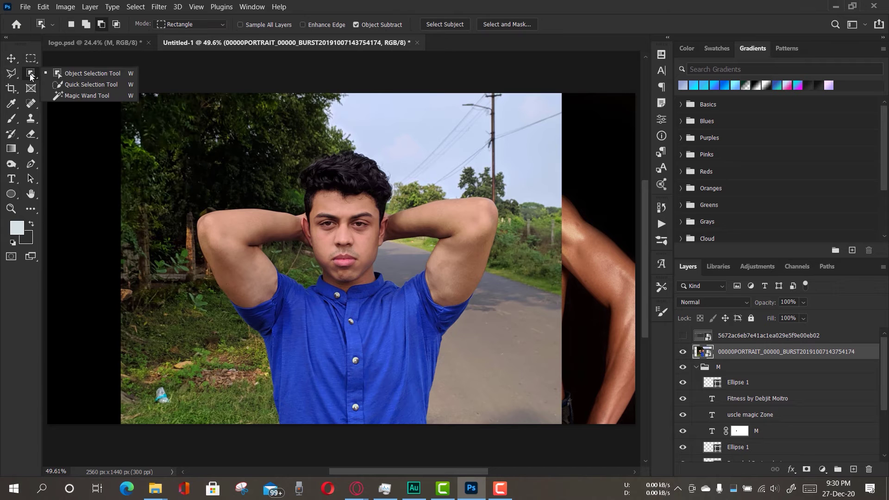
click(55, 80)
drag(202, 158, 179, 129)
drag(295, 262, 516, 425)
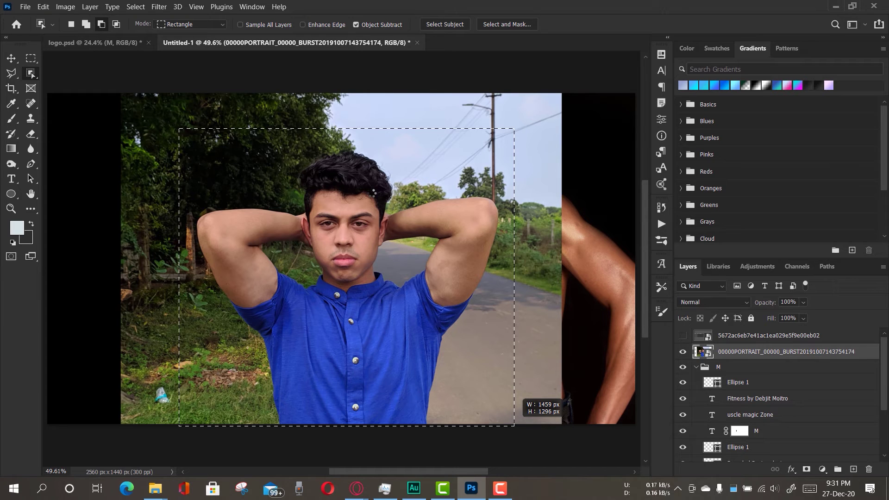
drag(514, 425, 514, 425)
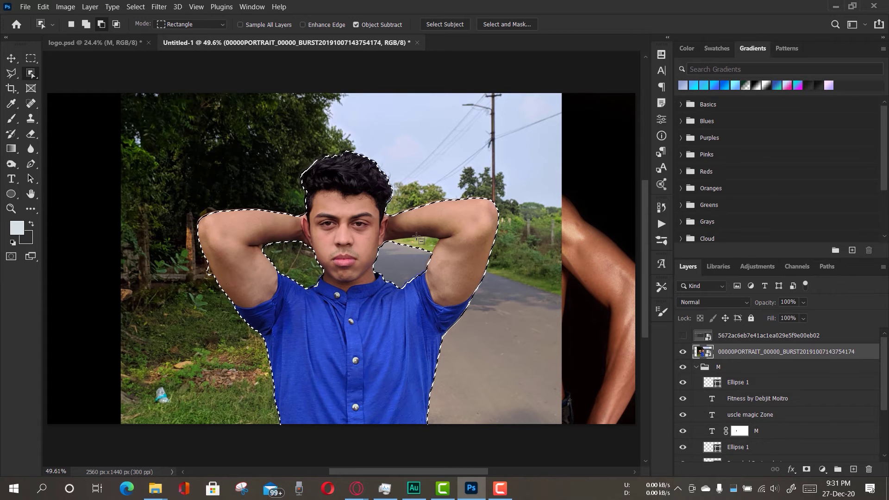
right_click(31, 74)
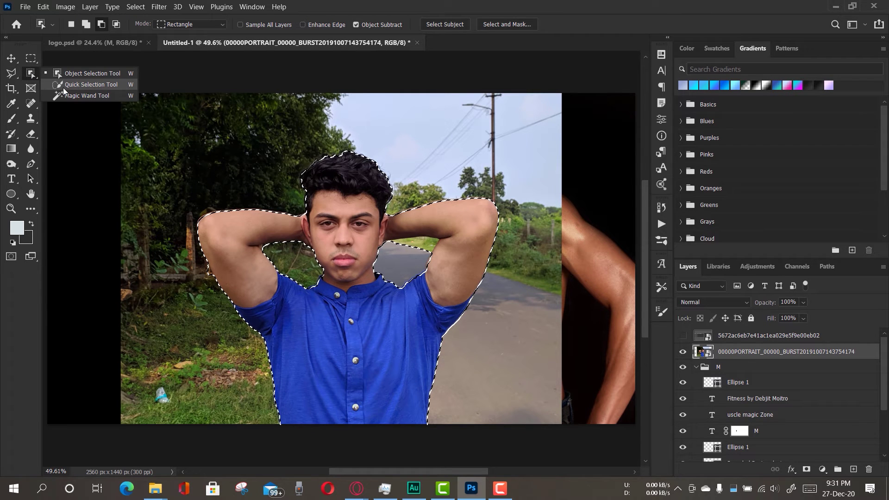
click(63, 88)
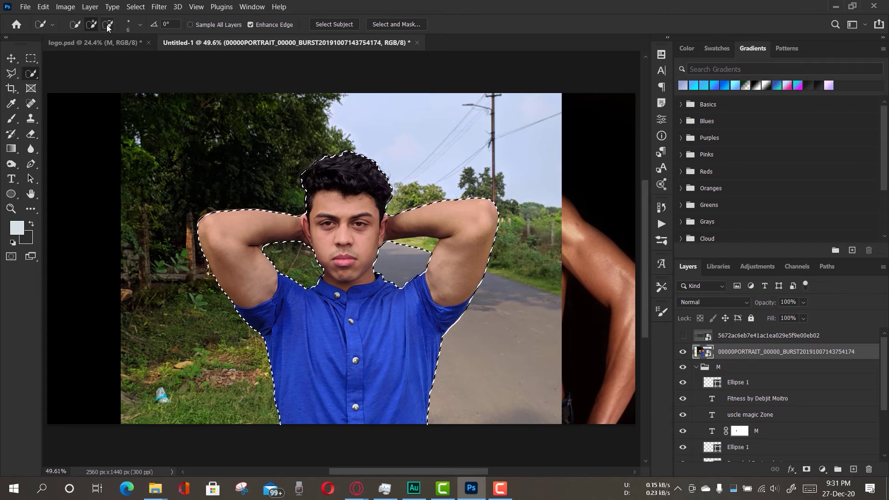
- Remove the grass patches under the raised arm from the person selection
click(16, 212)
drag(483, 257, 499, 287)
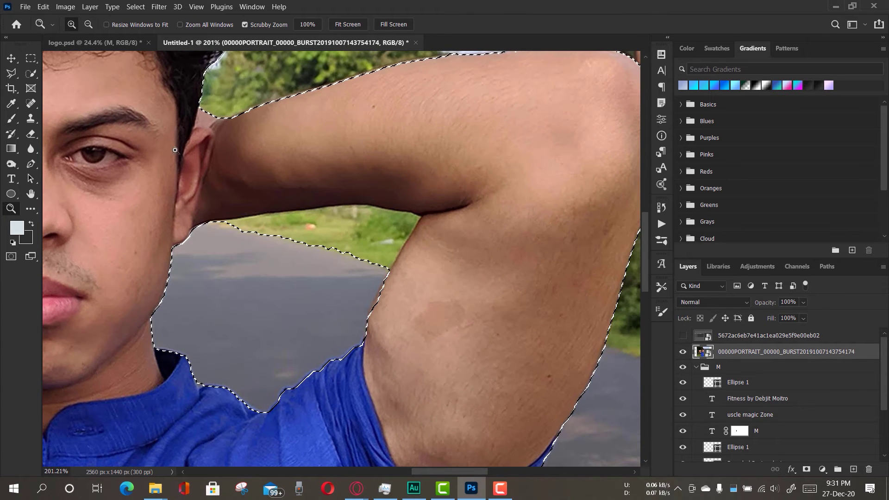
click(29, 75)
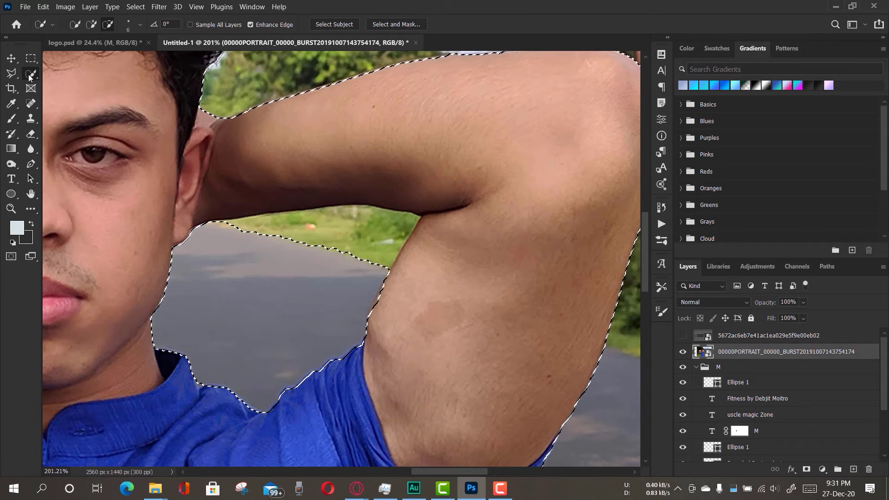
drag(277, 231, 330, 230)
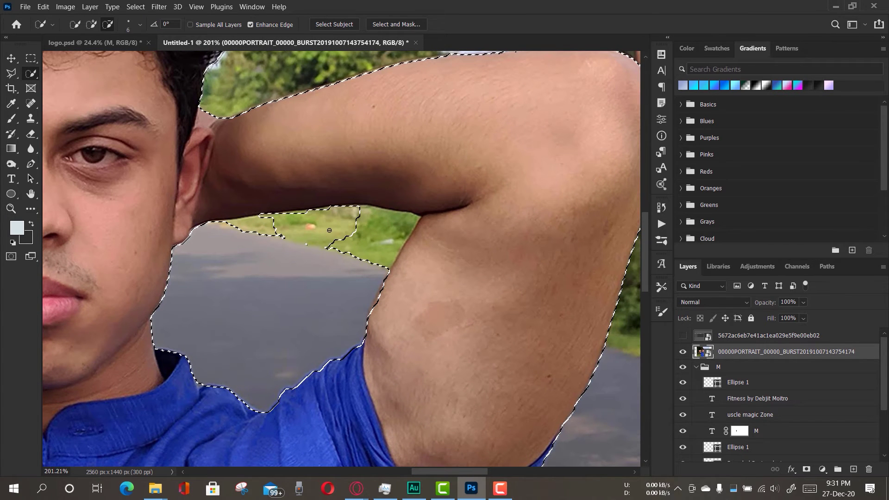
drag(383, 228, 369, 239)
drag(272, 228, 279, 222)
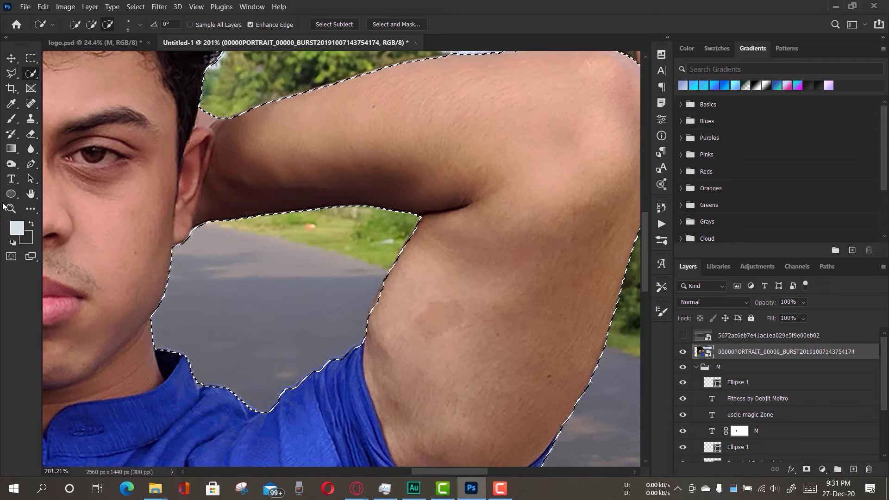
- Inspect the left armpit edge, then add a layer mask hiding the portrait's background
click(10, 209)
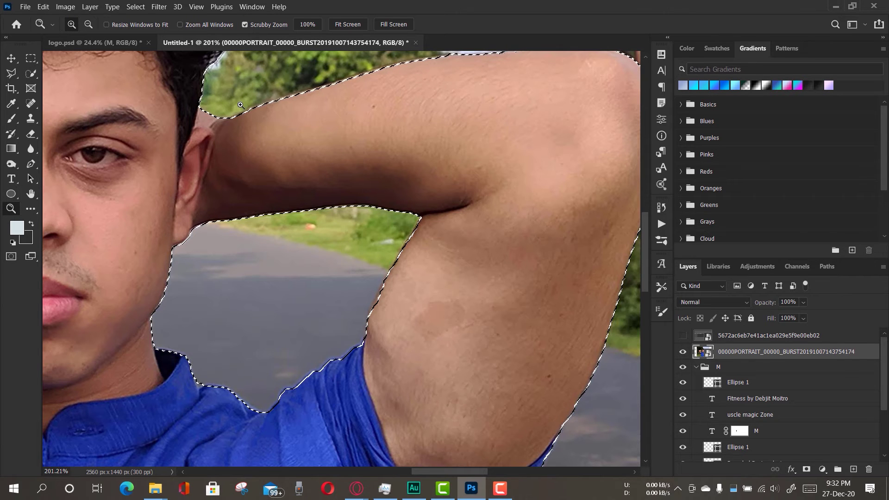
click(342, 27)
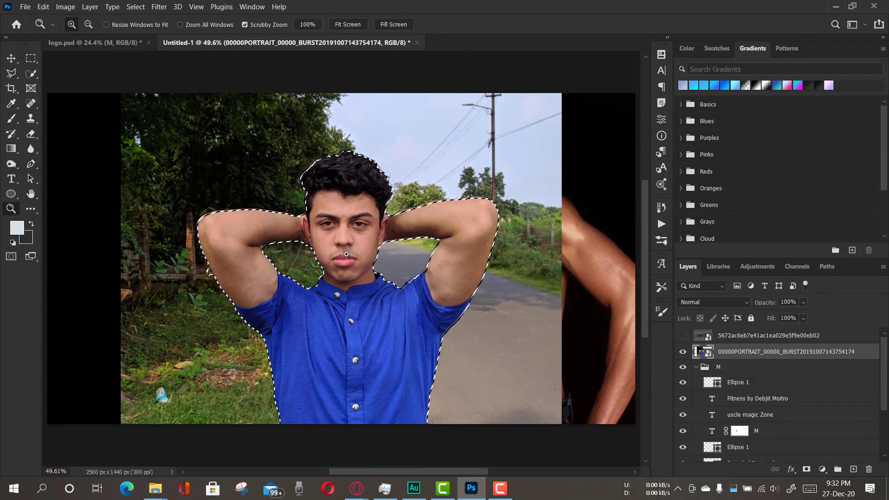
mouse_move(234, 230)
mouse_down()
mouse_move(328, 287)
mouse_move(320, 289)
mouse_move(352, 299)
mouse_move(348, 309)
mouse_move(337, 284)
mouse_move(362, 278)
mouse_move(352, 274)
mouse_up()
click(31, 73)
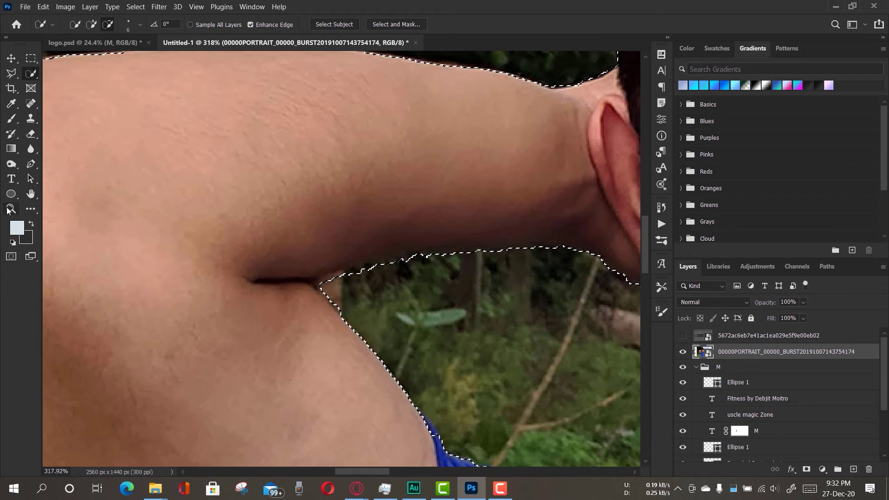
click(11, 209)
click(347, 24)
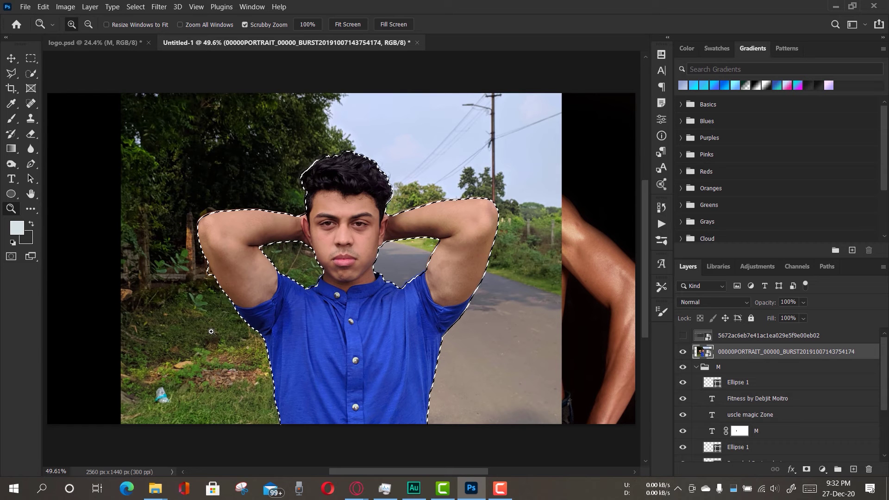
click(807, 471)
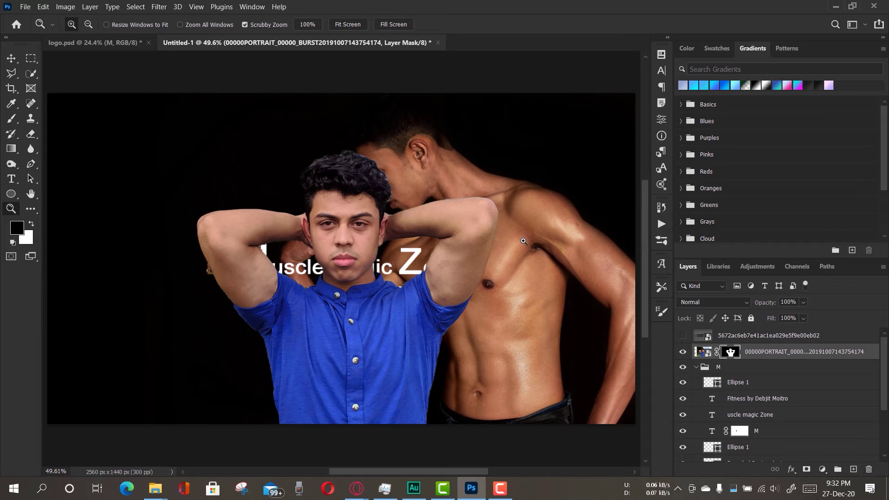
- Shift the masked blue-shirt portrait further left on the banner
click(11, 57)
drag(402, 327, 302, 334)
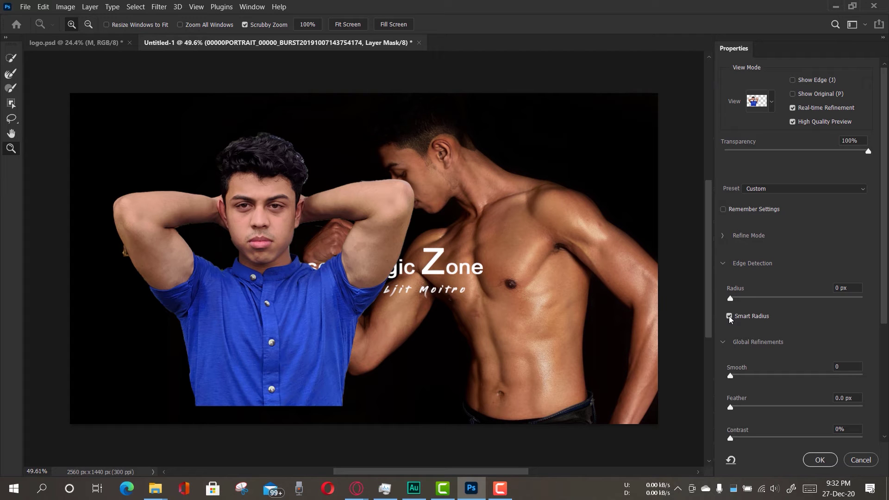
- Set the mask's edge detection Radius to 6 px, keeping the Custom preset
drag(732, 301, 771, 300)
click(10, 77)
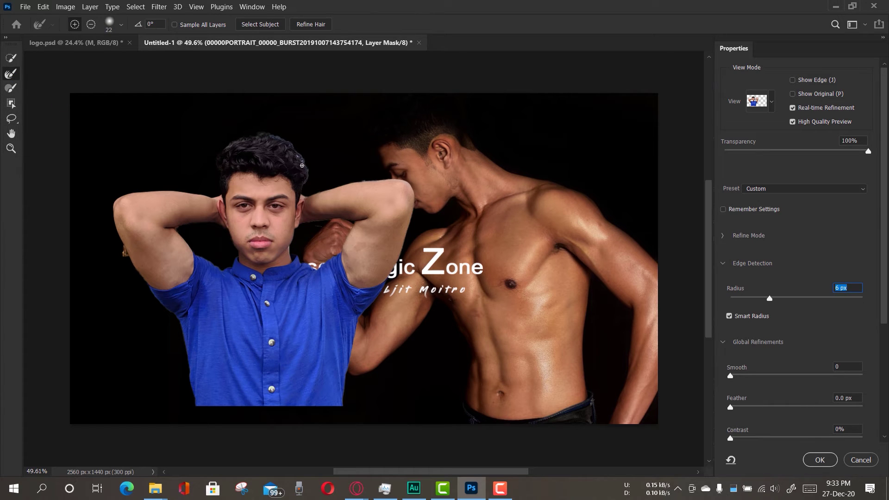
click(11, 148)
drag(306, 169, 346, 210)
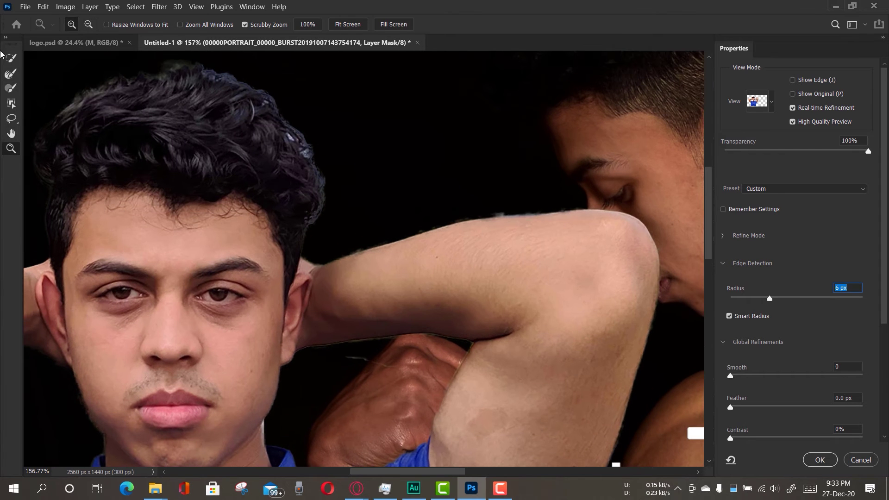
click(11, 73)
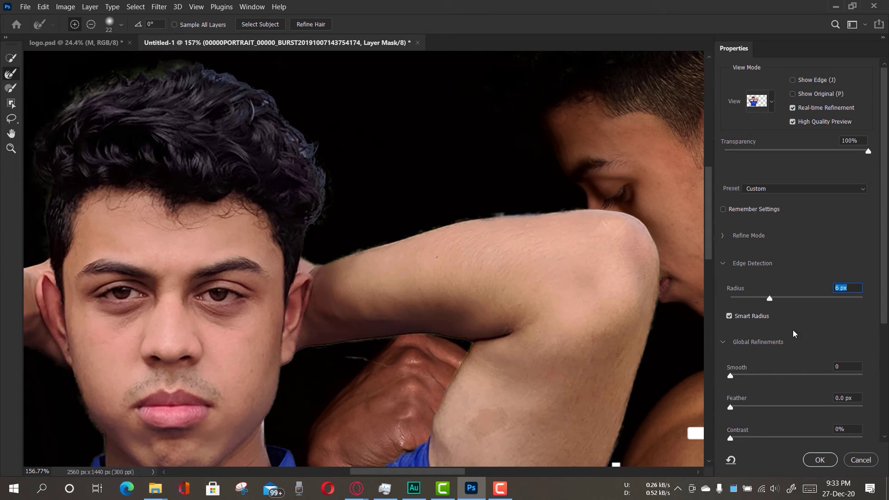
scroll(813, 204, down, 1)
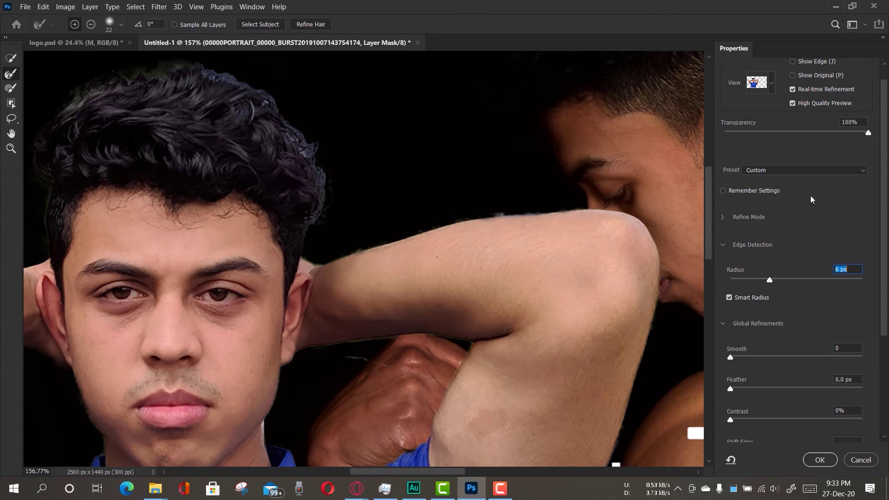
click(786, 174)
click(793, 157)
scroll(842, 206, down, 4)
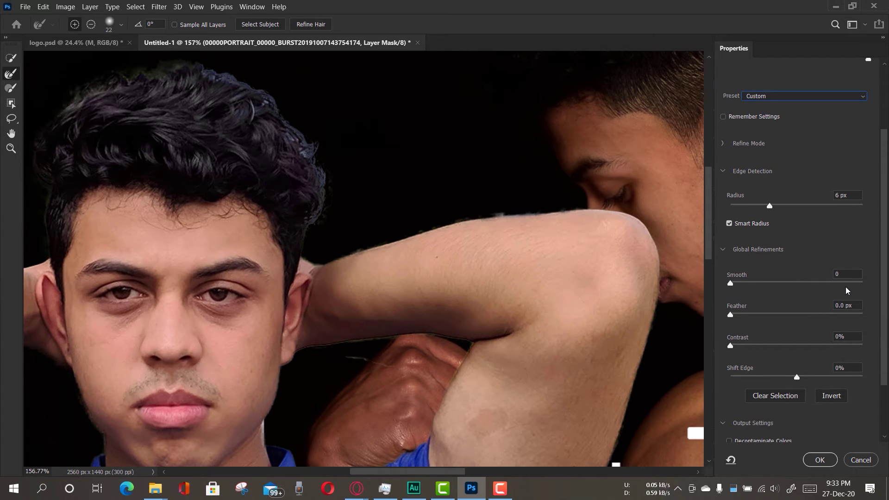
click(11, 148)
- Set the mask edge to Smooth 12, Feather 1.8 px and Contrast 7%
drag(185, 181, 149, 160)
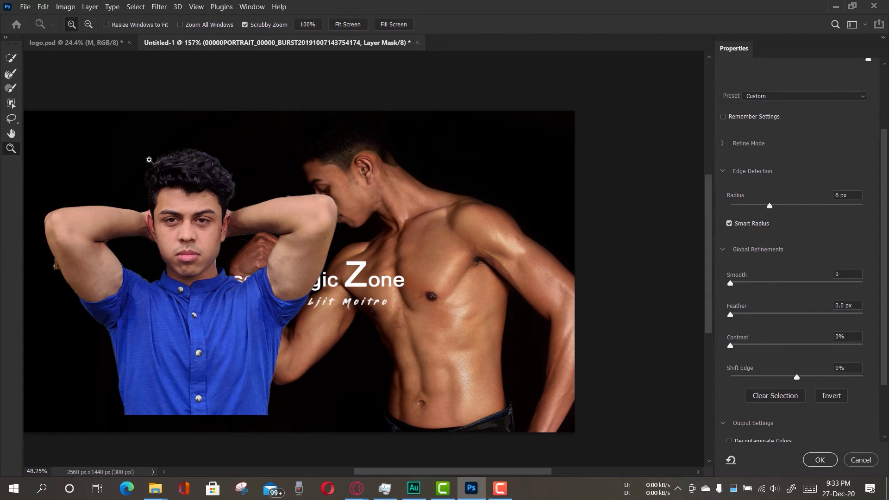
drag(736, 291, 745, 284)
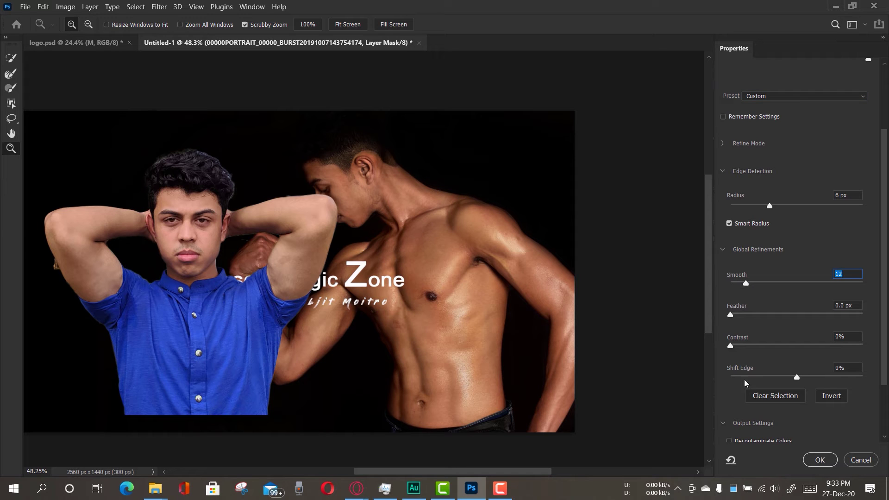
drag(744, 350, 753, 347)
drag(731, 316, 747, 317)
drag(771, 350, 718, 346)
click(736, 347)
click(751, 316)
drag(751, 315, 744, 314)
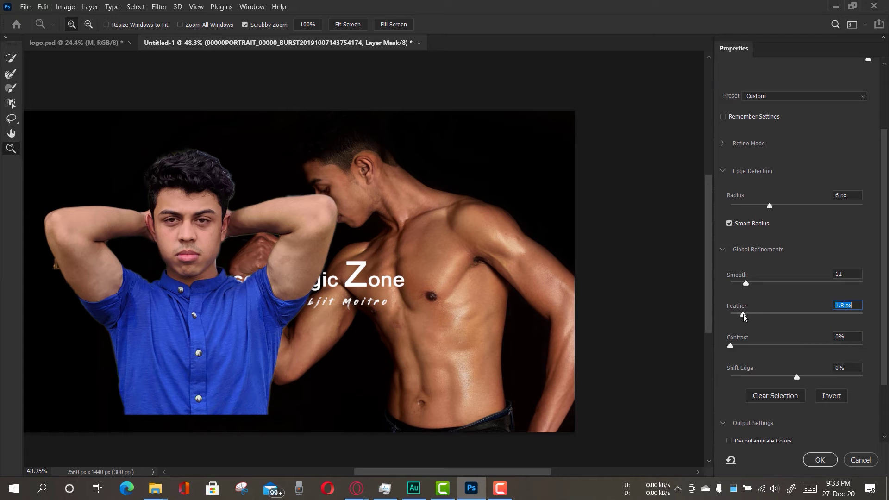
click(740, 346)
- Refine the curly hair edges with a 54 px Refine Edge Brush
drag(210, 173, 278, 217)
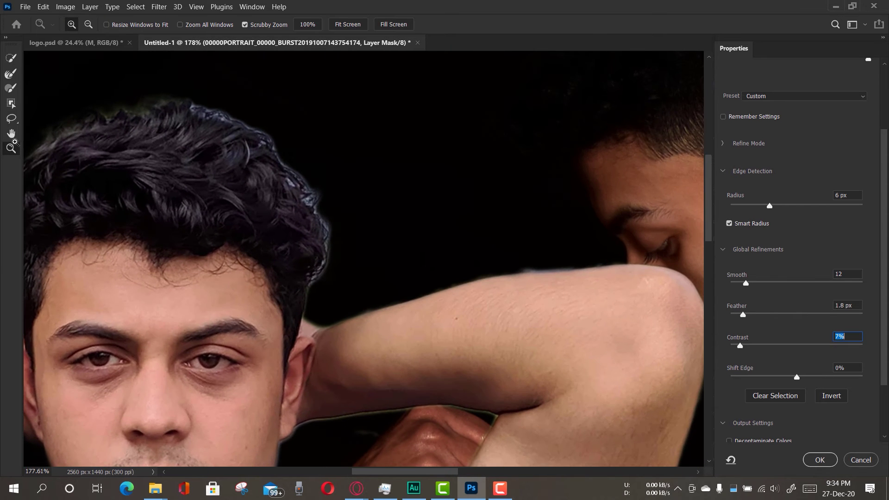
click(11, 73)
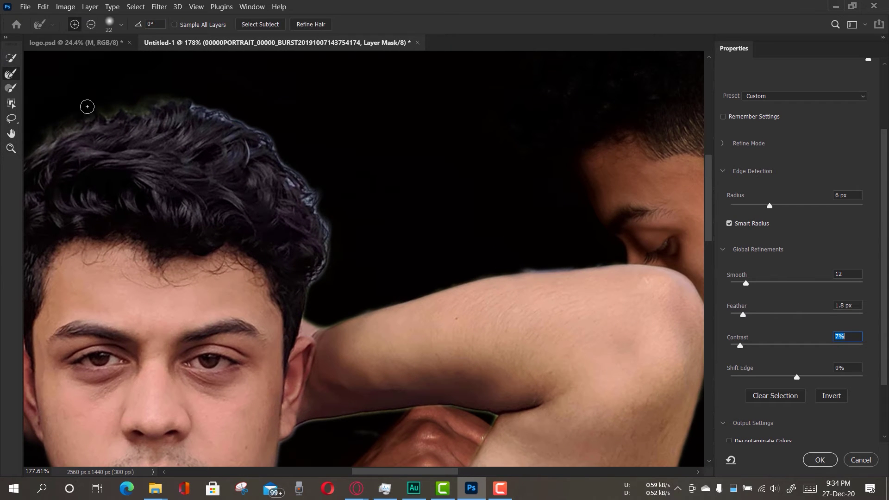
right_click(278, 119)
drag(294, 143, 323, 144)
mouse_move(244, 118)
mouse_down()
mouse_move(272, 135)
mouse_move(296, 171)
mouse_move(320, 213)
mouse_move(327, 254)
mouse_move(315, 250)
mouse_move(293, 180)
mouse_up()
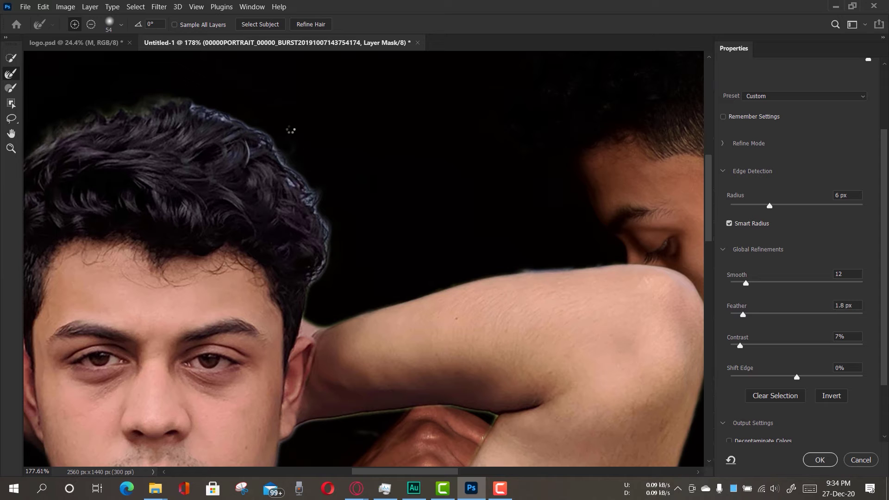
mouse_move(214, 115)
mouse_down()
mouse_move(263, 145)
mouse_move(284, 202)
mouse_move(310, 198)
mouse_move(290, 183)
mouse_up()
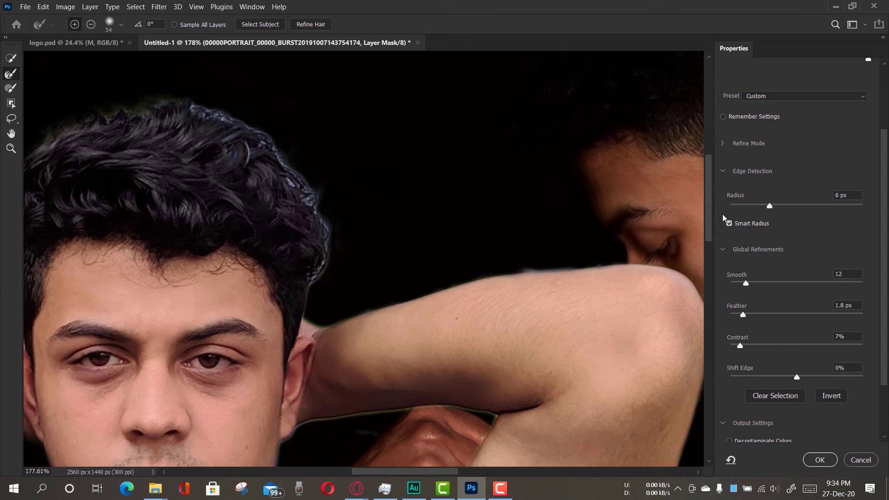
- Lower the edge Radius to 2 px and enable Decontaminate Colors
click(785, 206)
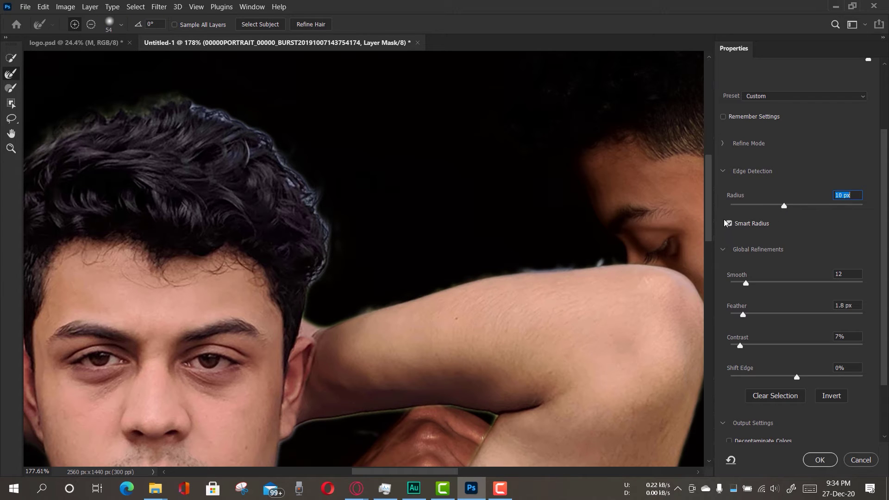
click(773, 206)
click(11, 148)
scroll(334, 216, down, 1)
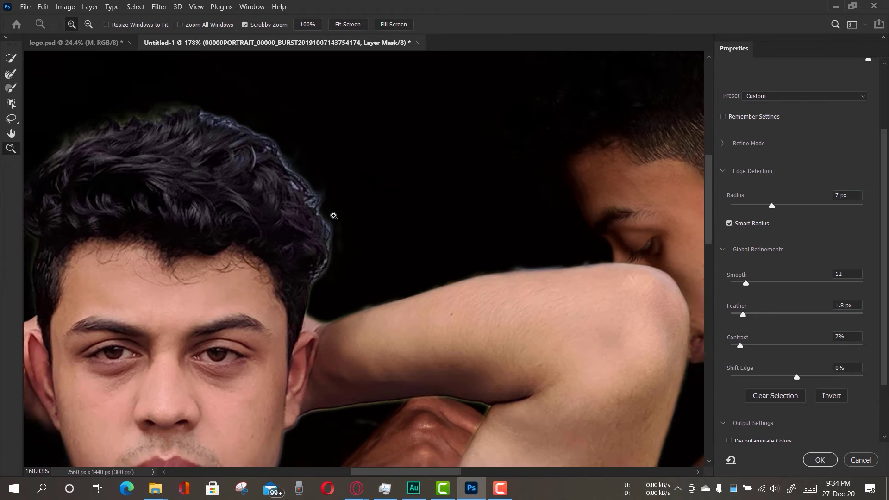
scroll(333, 216, down, 6)
scroll(298, 168, up, 1)
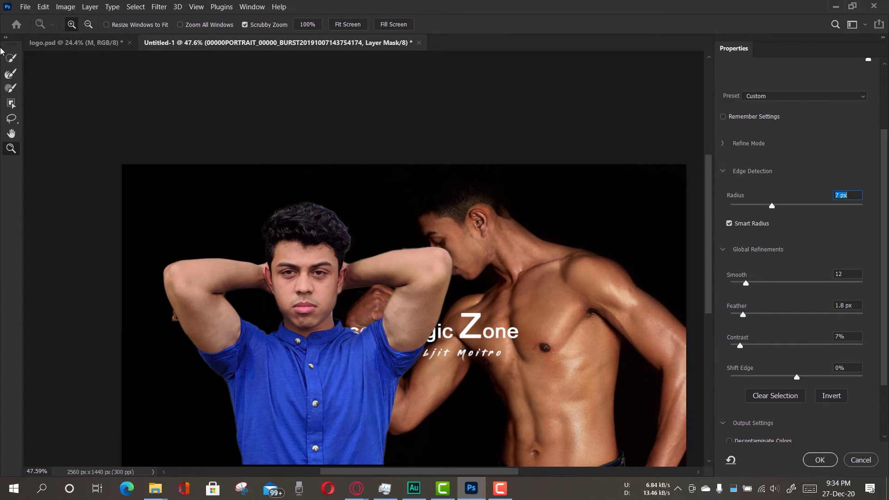
scroll(782, 373, down, 1)
key(Down)
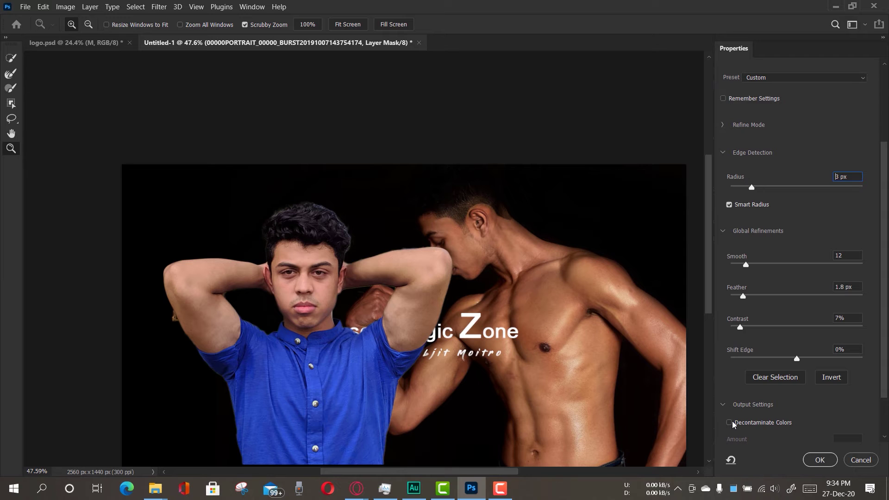
click(730, 423)
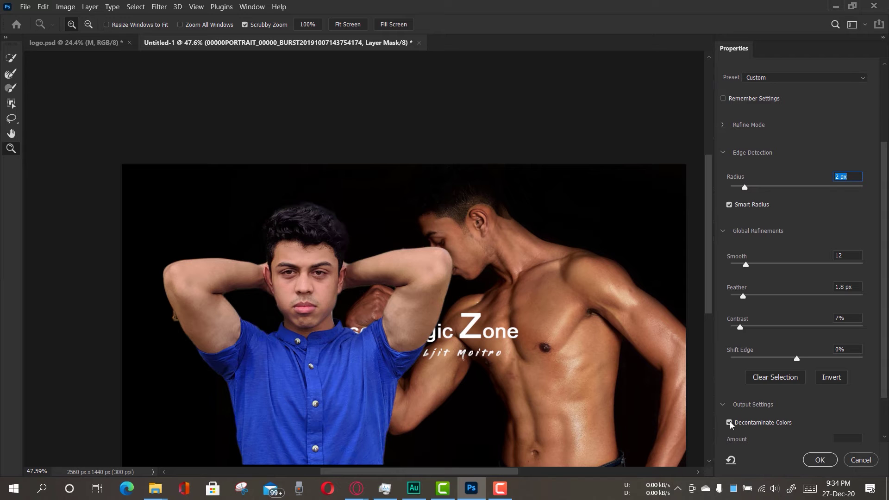
- Output the refined cut-out as a new layer, shift it left, and place it below the logo
click(730, 422)
click(819, 459)
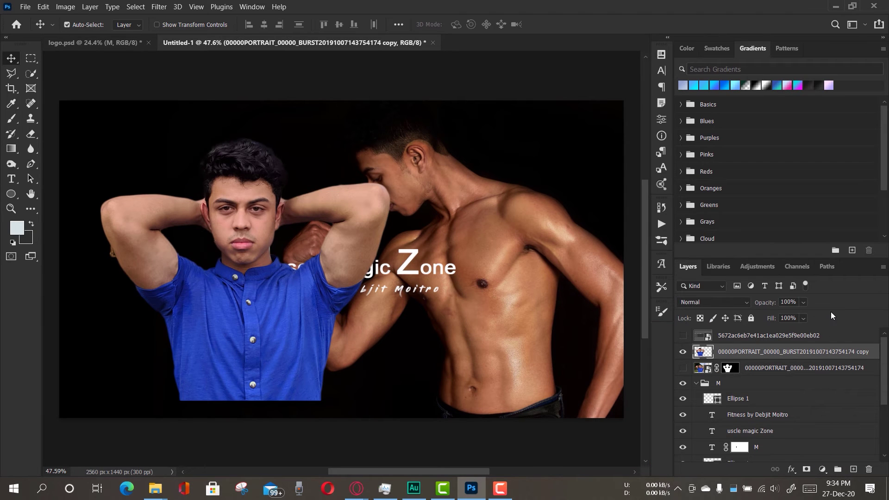
drag(327, 328, 301, 307)
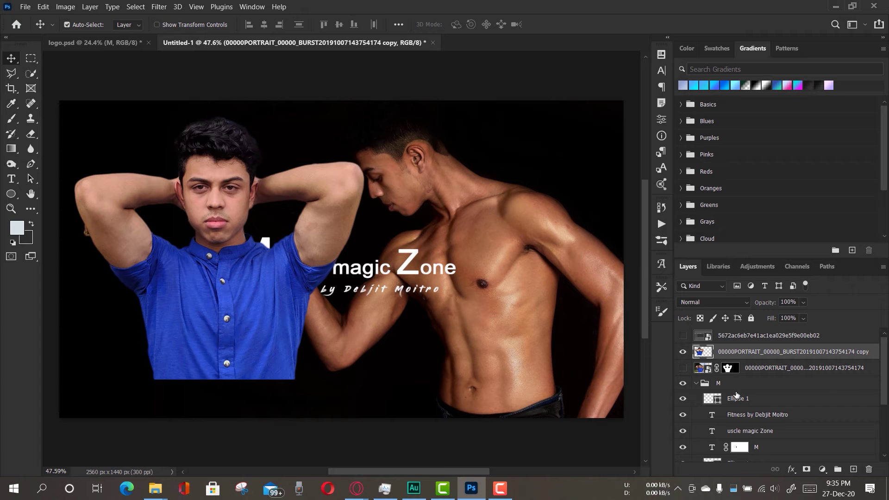
click(696, 384)
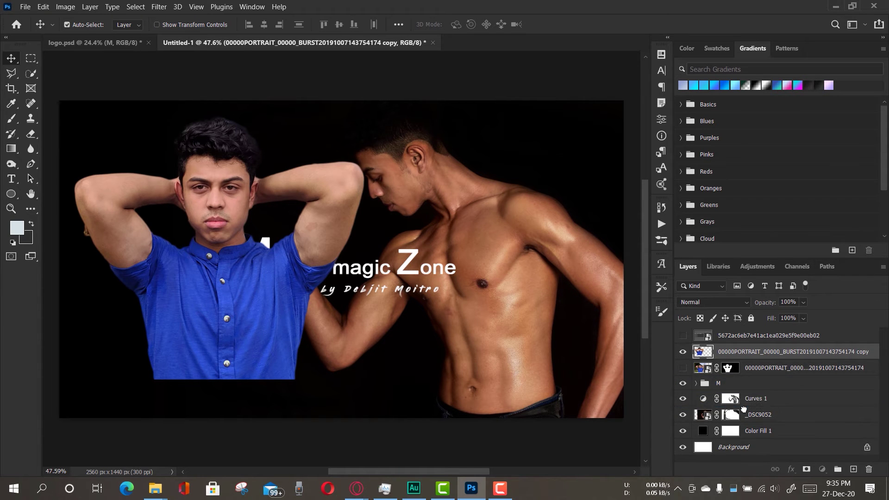
drag(744, 352, 744, 409)
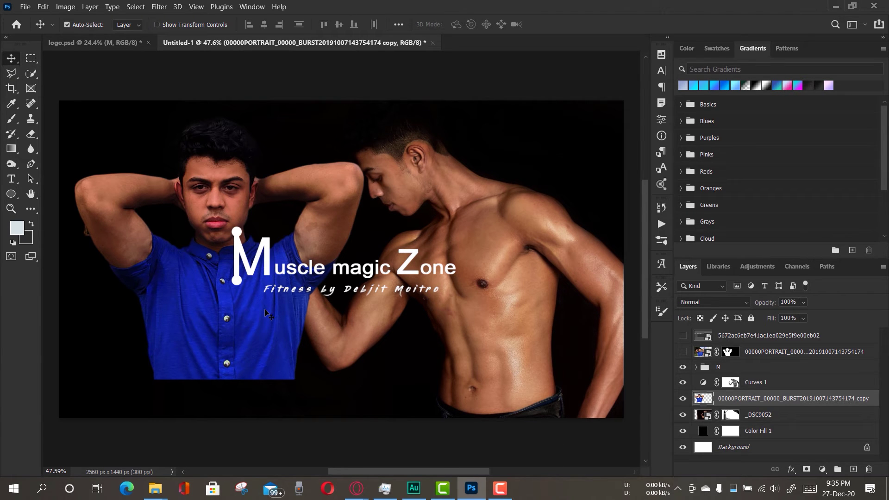
- Scale the cut-out portrait to about 36%, place it left of the M logo, and show the safe-area guide
key(ctrl+t)
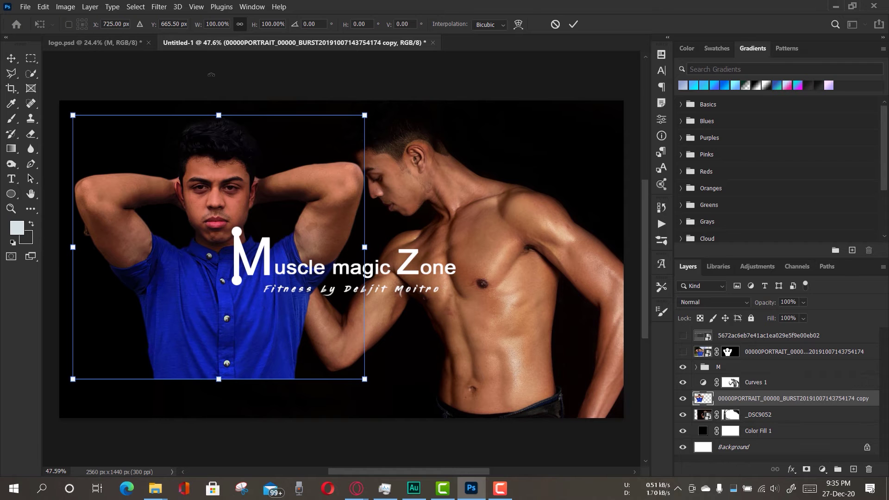
drag(215, 114, 209, 285)
drag(220, 348, 199, 286)
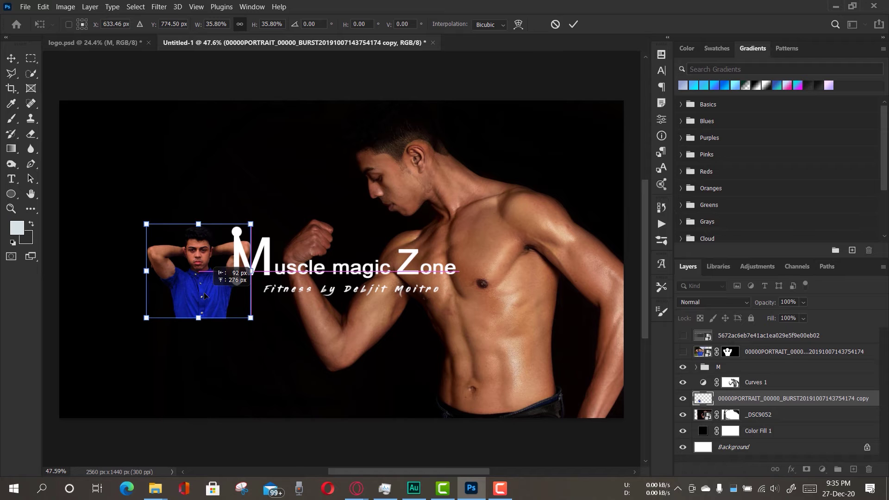
click(573, 24)
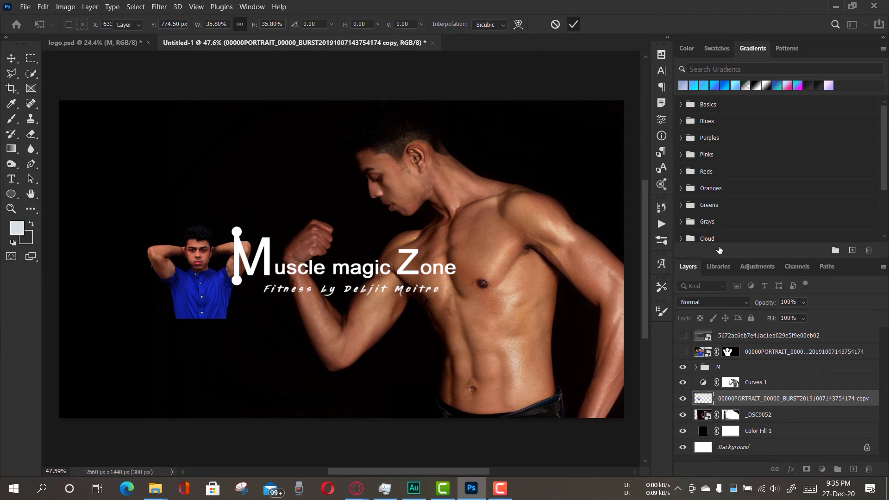
click(684, 336)
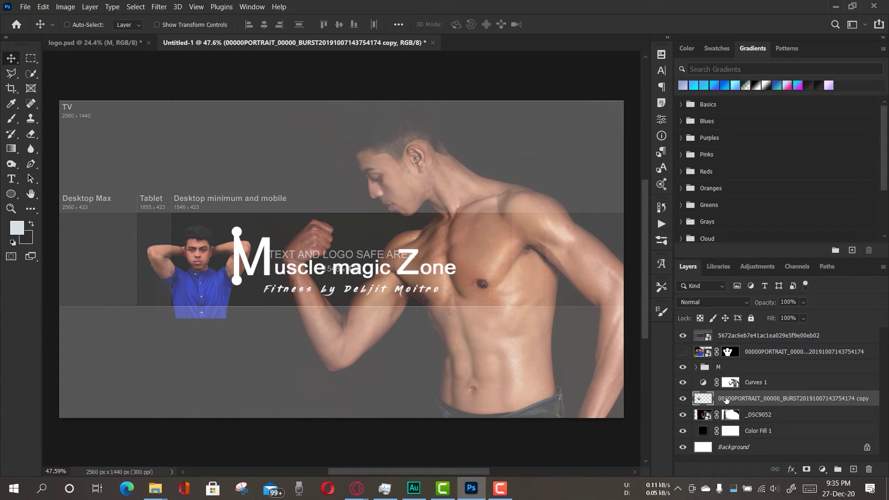
- Move the portrait copy up and to the left, then reselect its layer
key(ctrl+t)
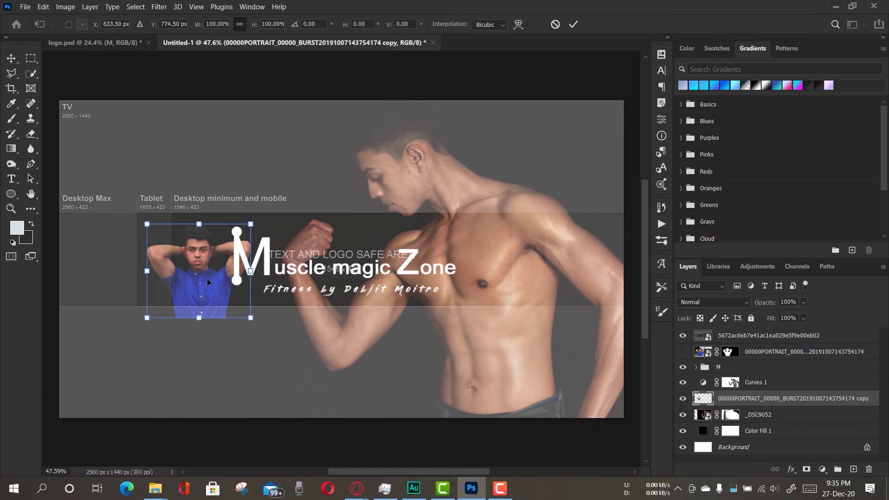
drag(204, 285, 183, 286)
click(11, 208)
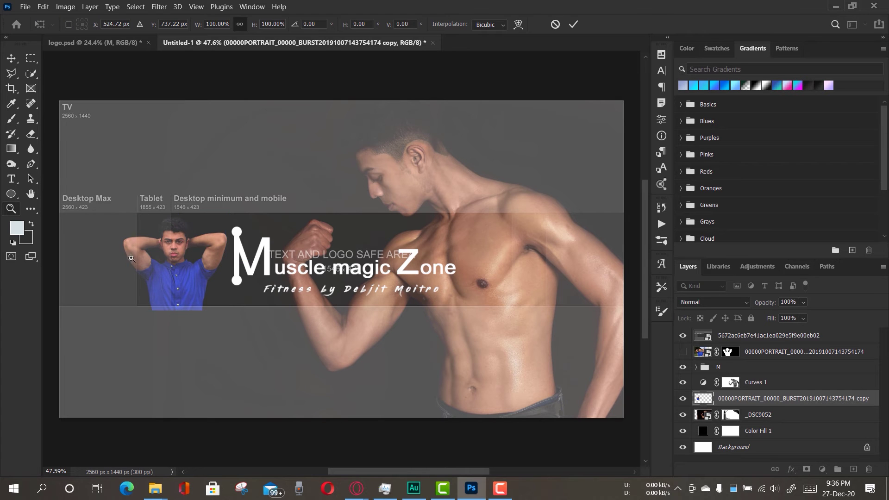
drag(168, 255, 213, 255)
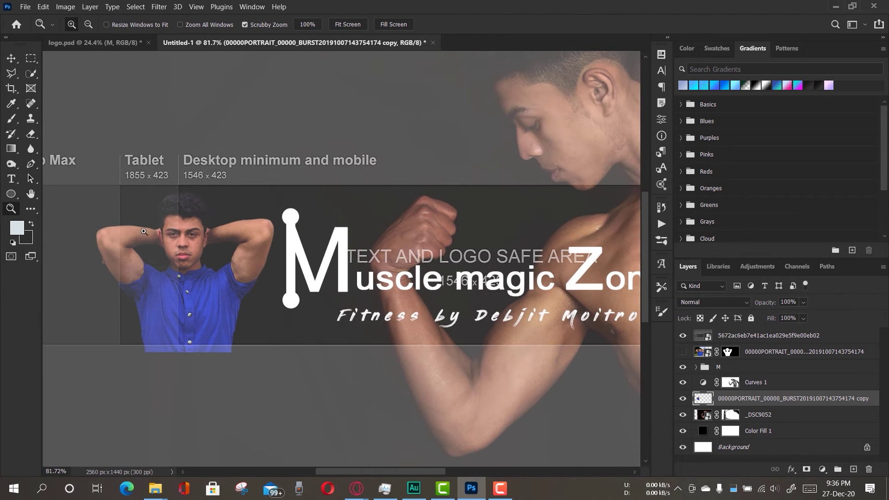
click(12, 58)
click(221, 295)
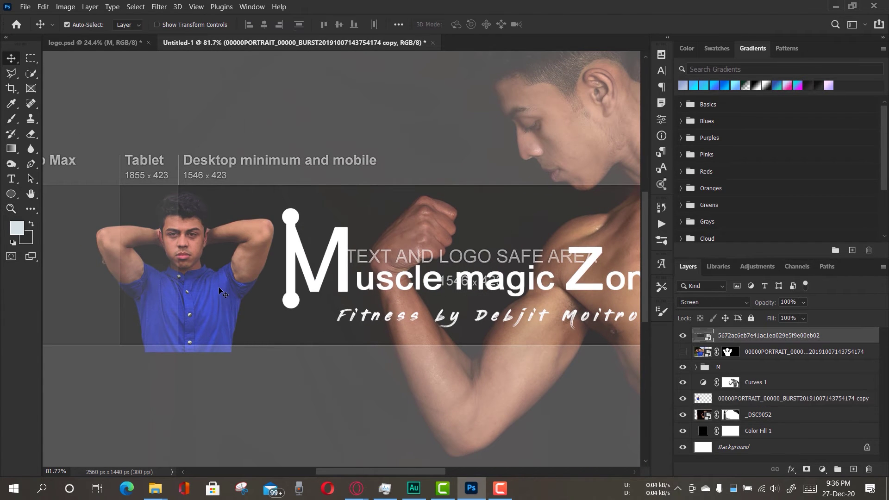
click(772, 401)
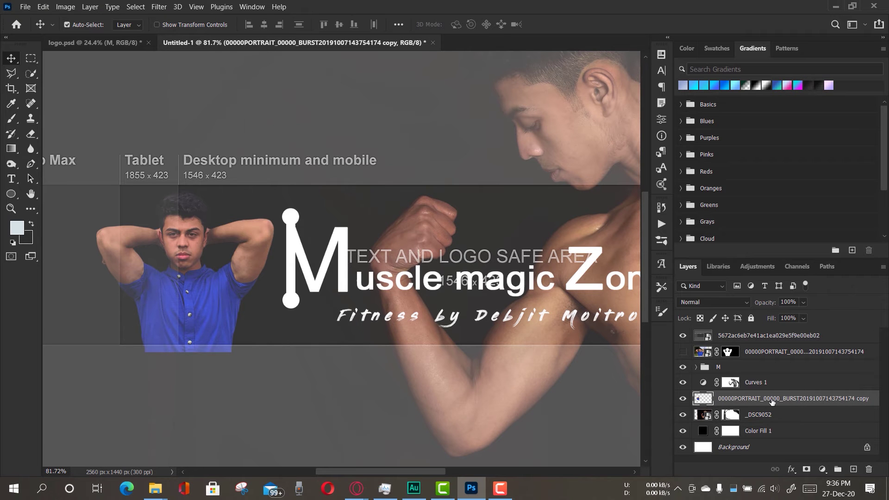
- Tilt the portrait slightly, raise it and nudge it left, then commit the transform
key(ctrl+t)
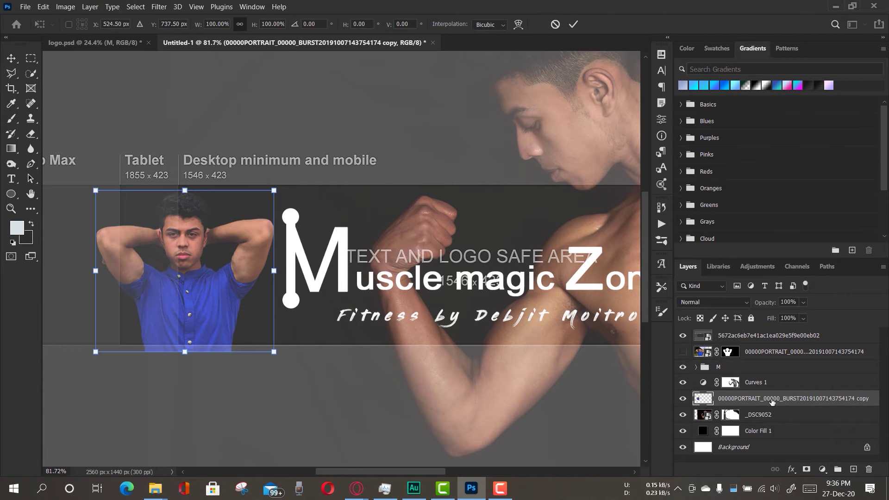
drag(289, 180, 292, 178)
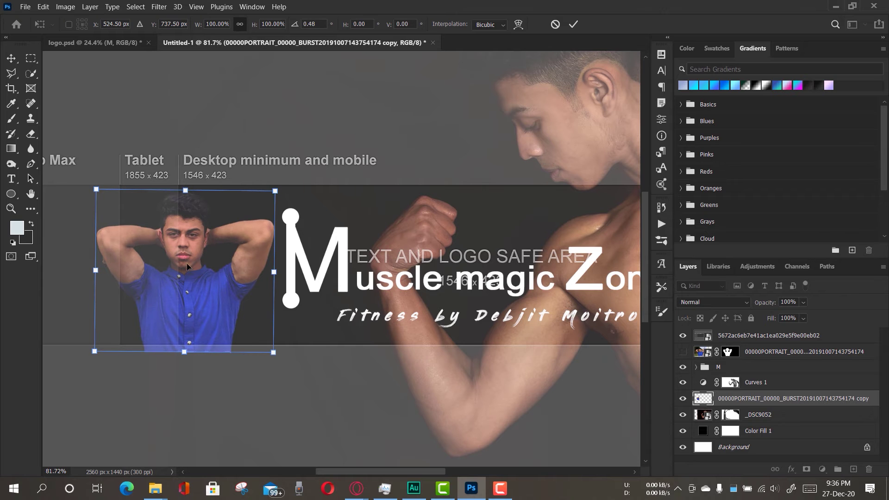
drag(207, 311, 205, 304)
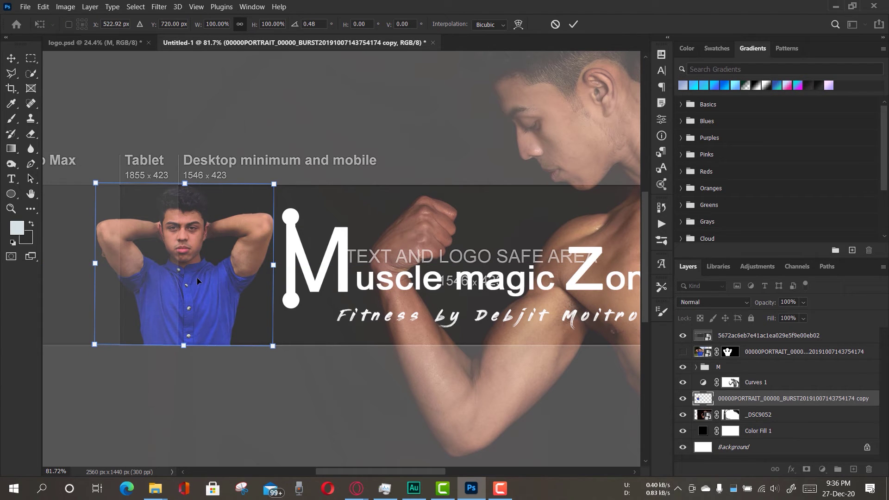
key(Left)
key(Left)
key(Left)
key(Left)
key(Left)
key(Left)
key(Left)
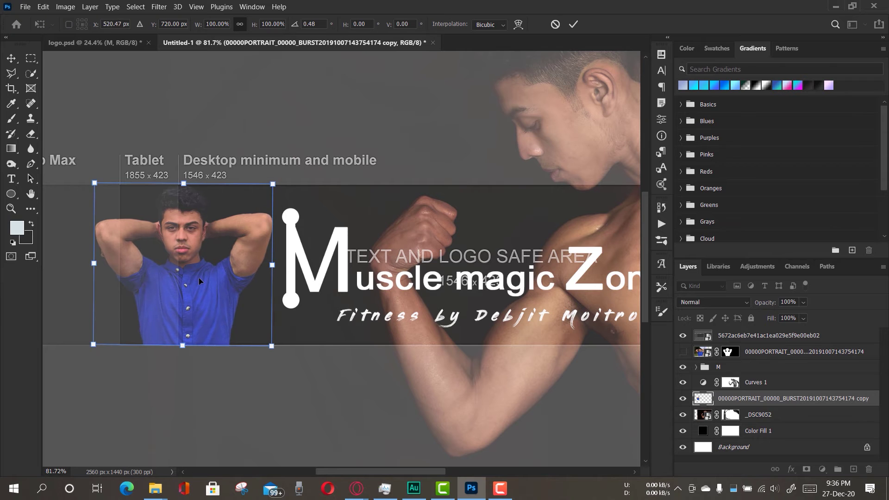
key(Left)
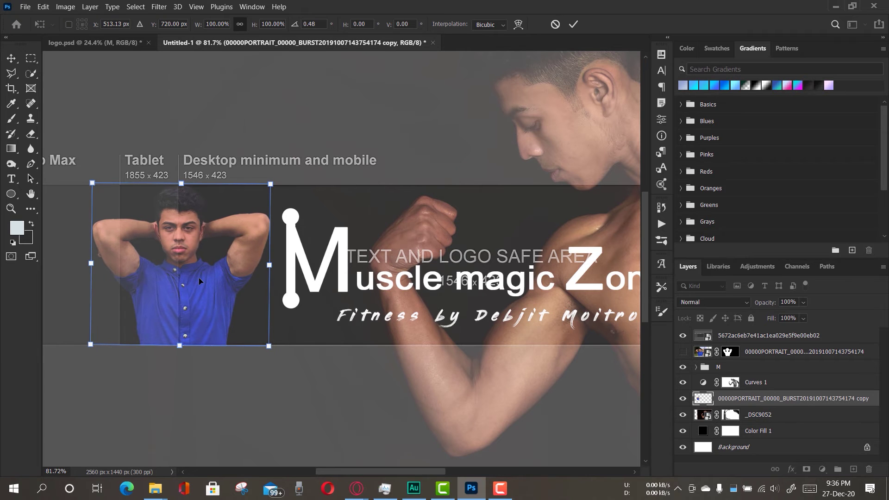
key(Left)
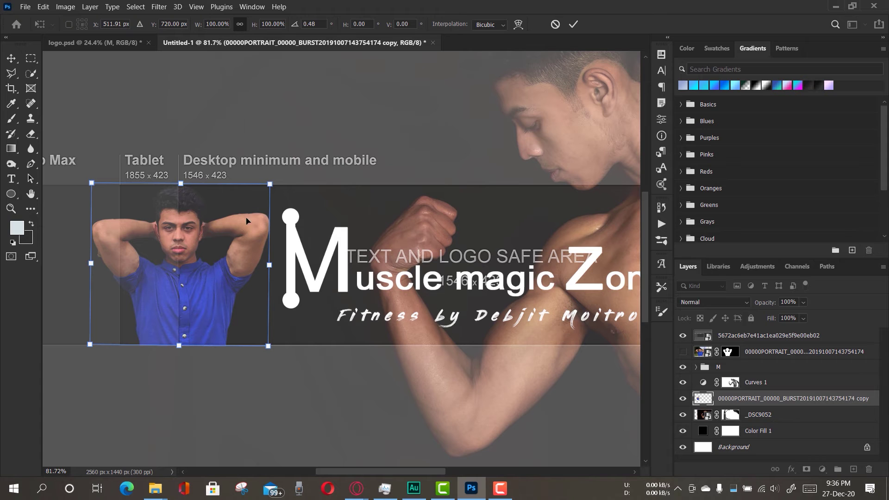
click(573, 25)
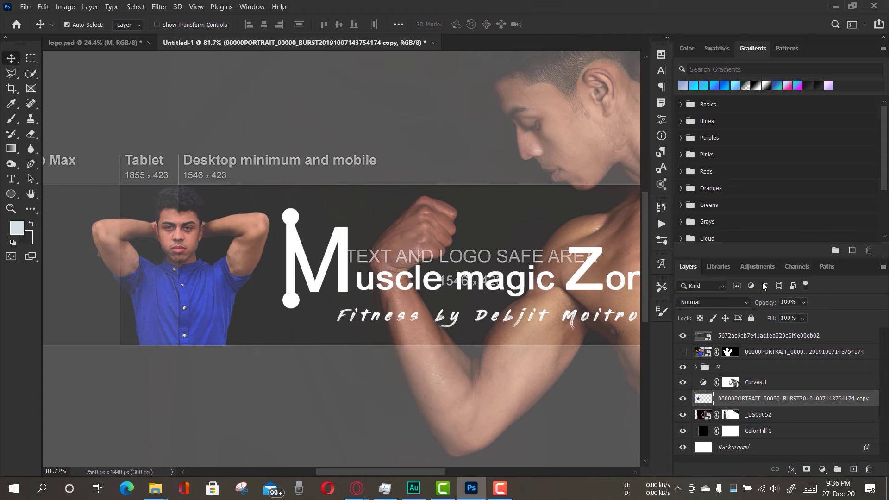
click(684, 335)
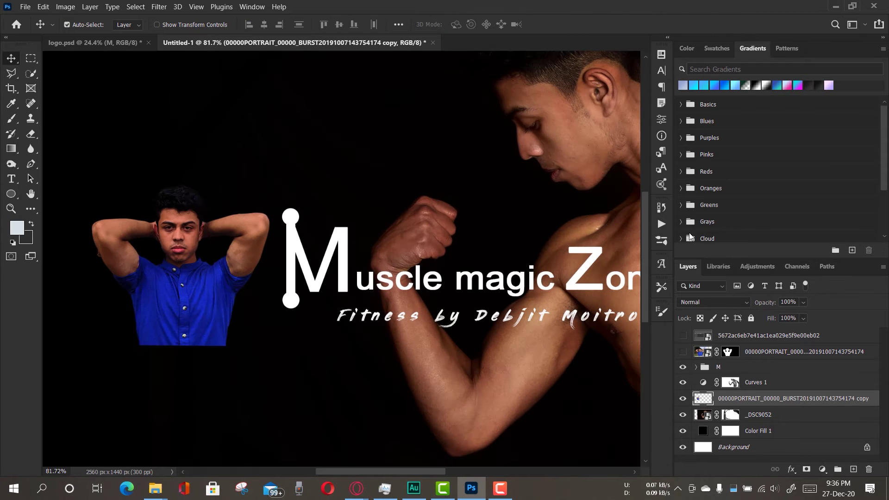
click(13, 210)
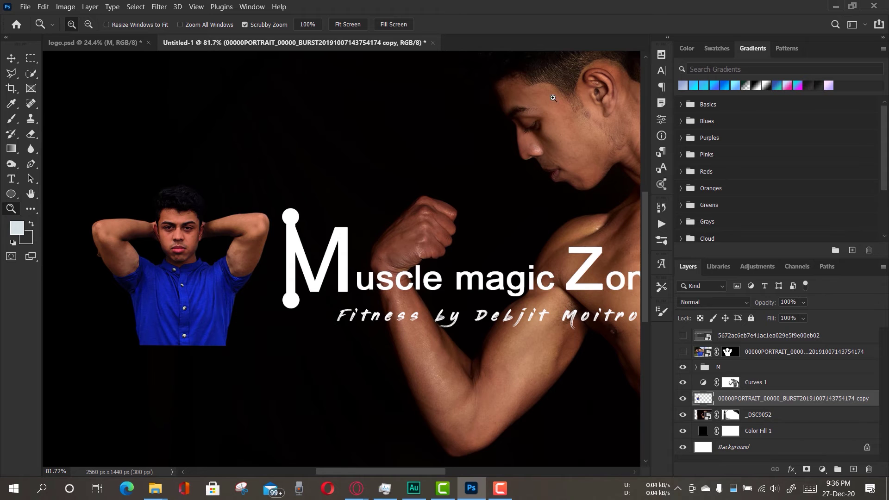
click(343, 25)
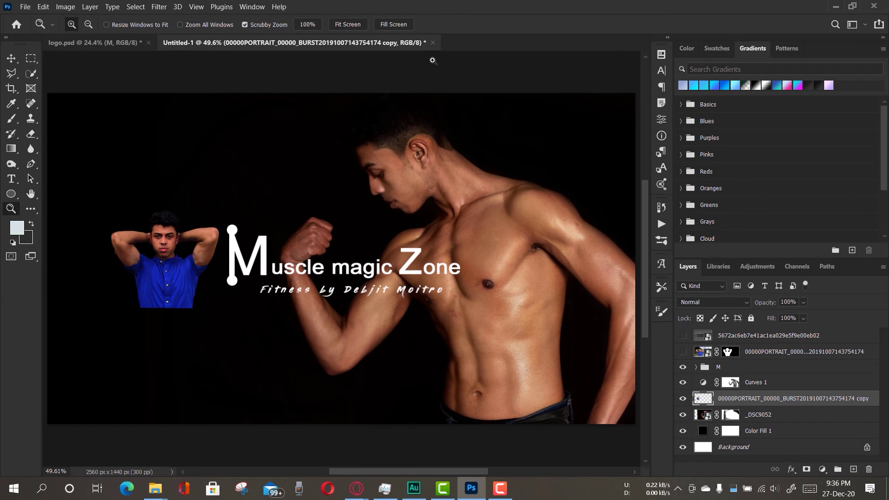
click(11, 59)
key(alt+bracketright)
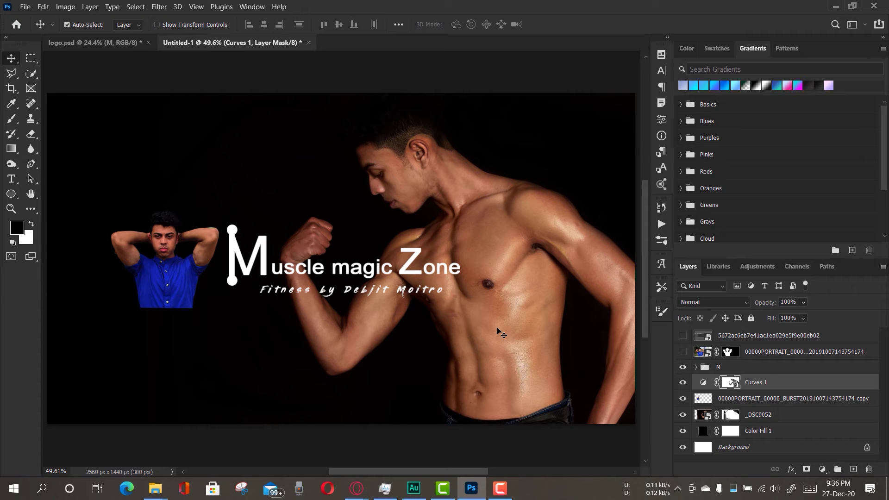
click(11, 209)
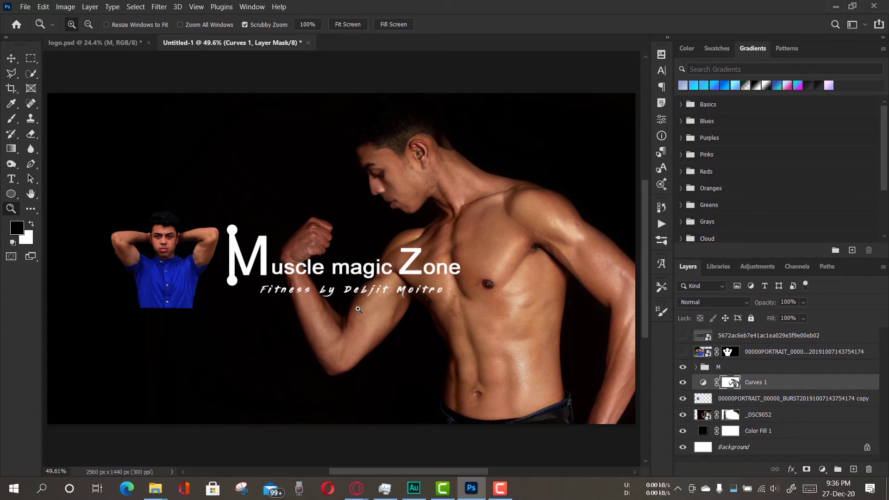
drag(359, 308, 350, 300)
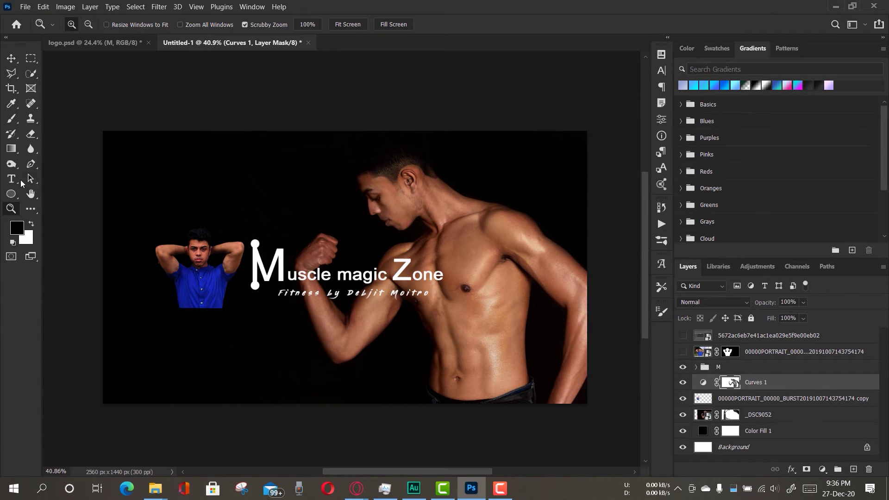
- With the Line Tool, draw a horizontal line across the banner on a new layer above Color Fill 1
click(12, 194)
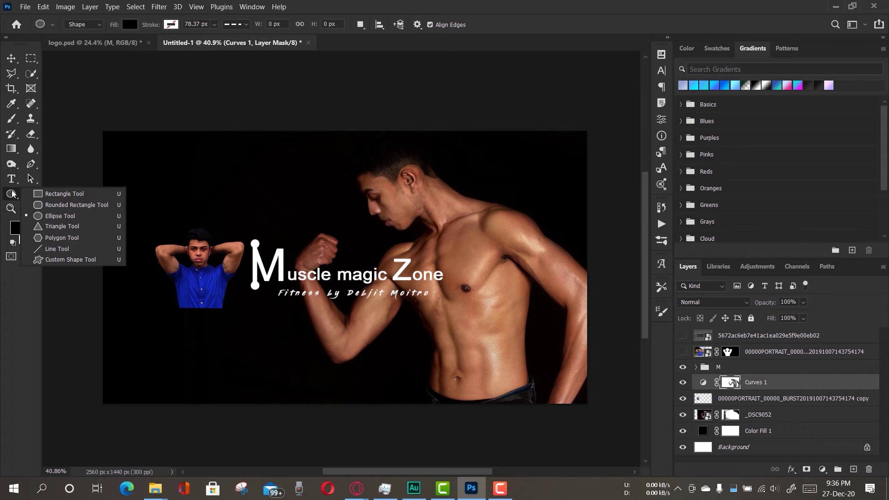
click(83, 249)
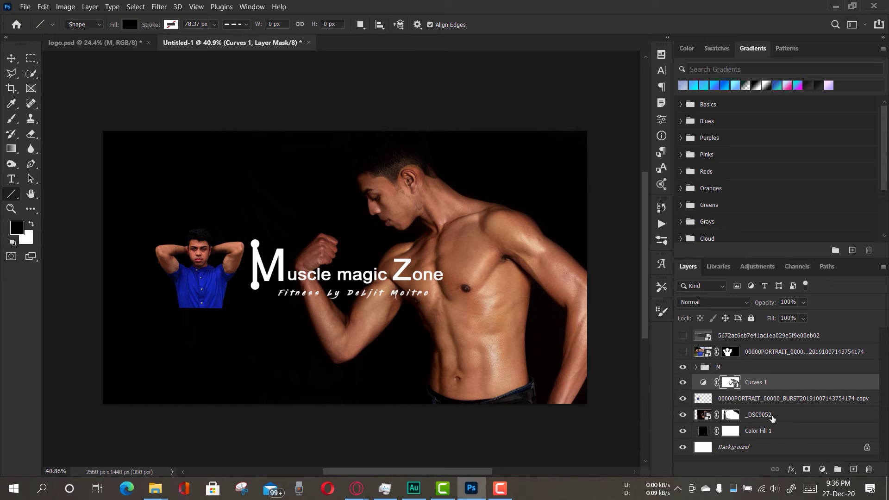
click(775, 433)
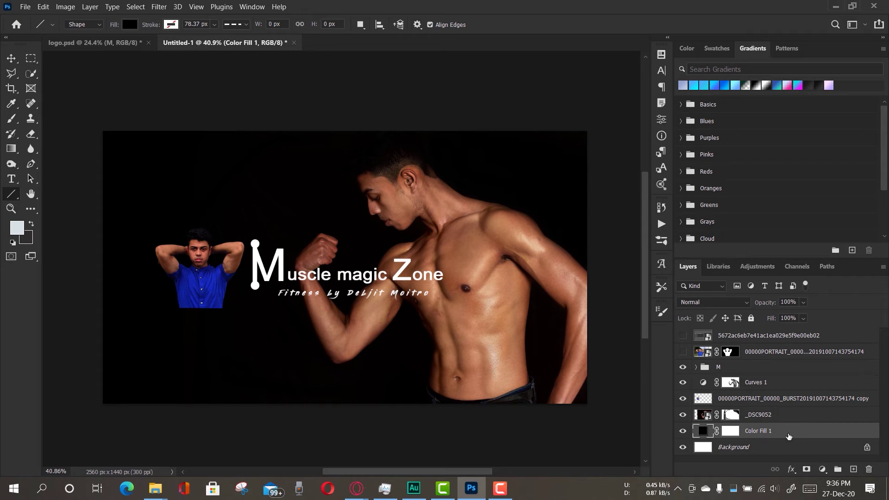
click(853, 470)
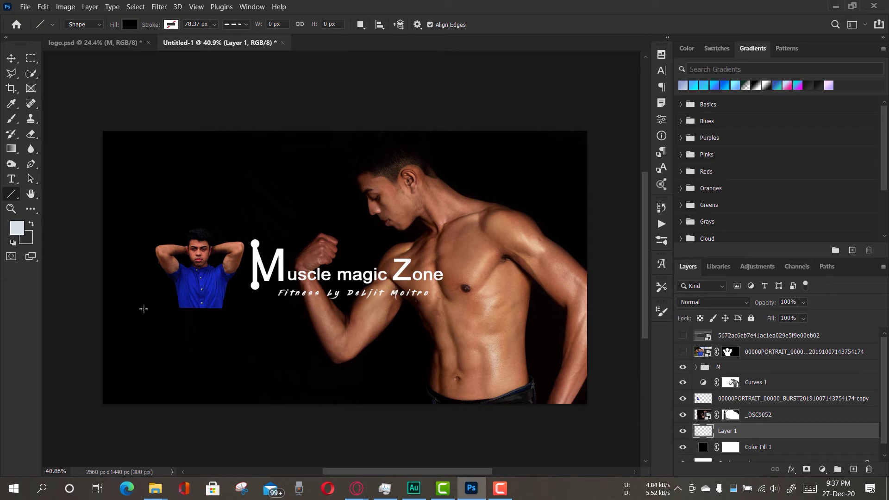
drag(104, 310, 593, 315)
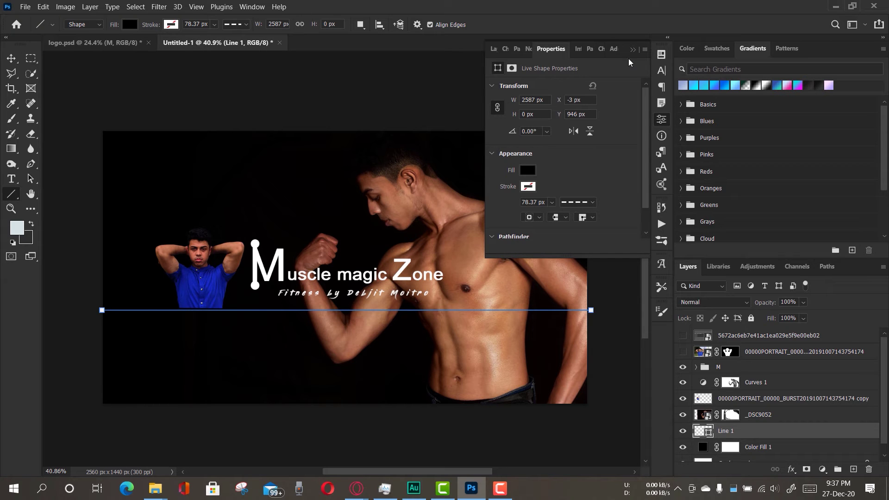
- Give the line a white fill and a solid stroke style
click(528, 171)
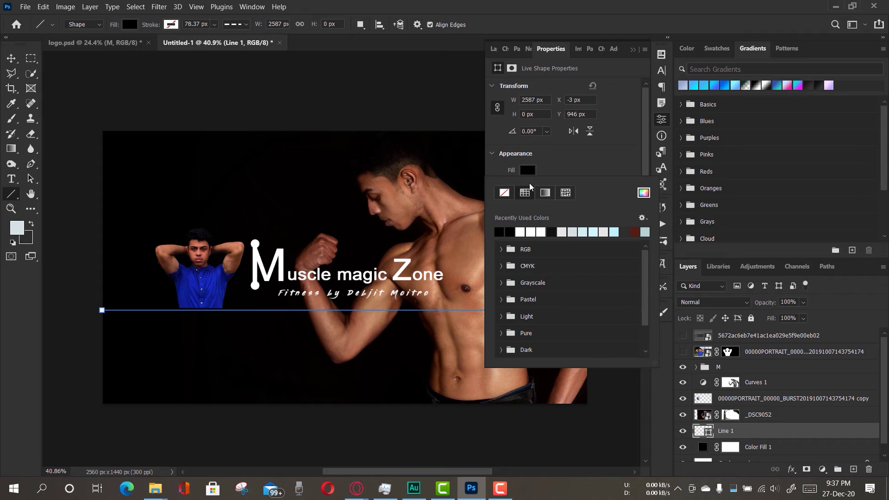
click(525, 231)
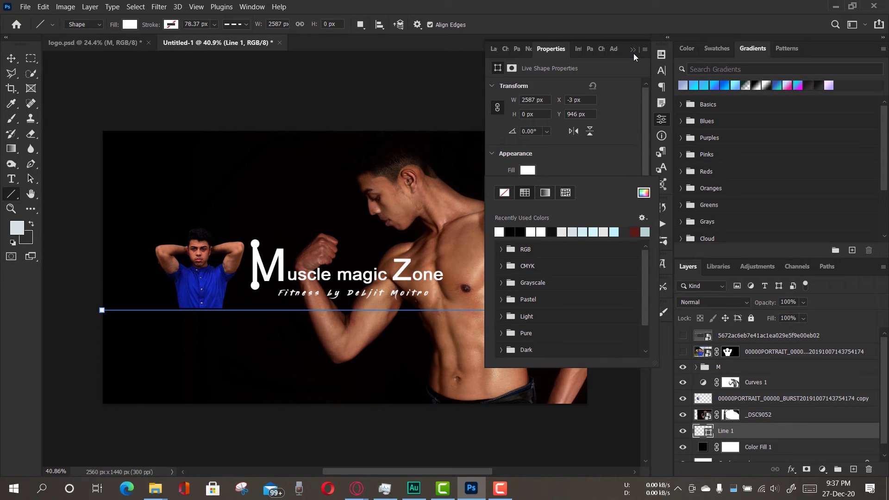
click(584, 162)
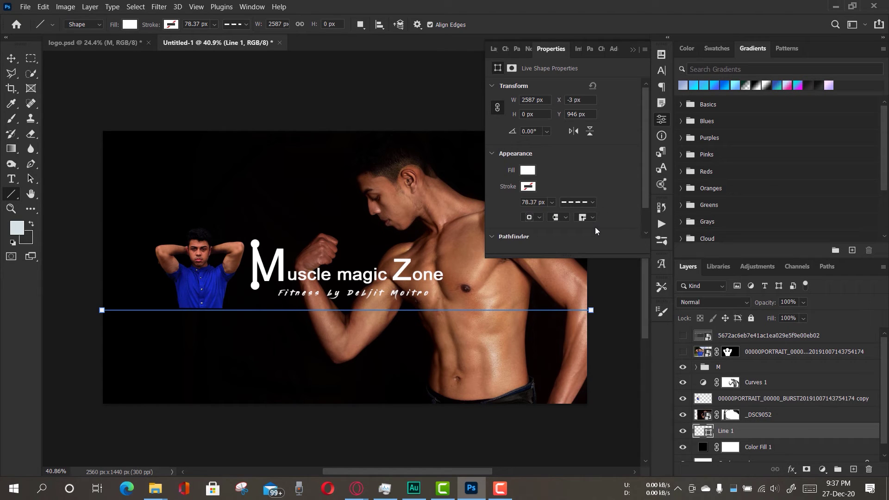
click(592, 203)
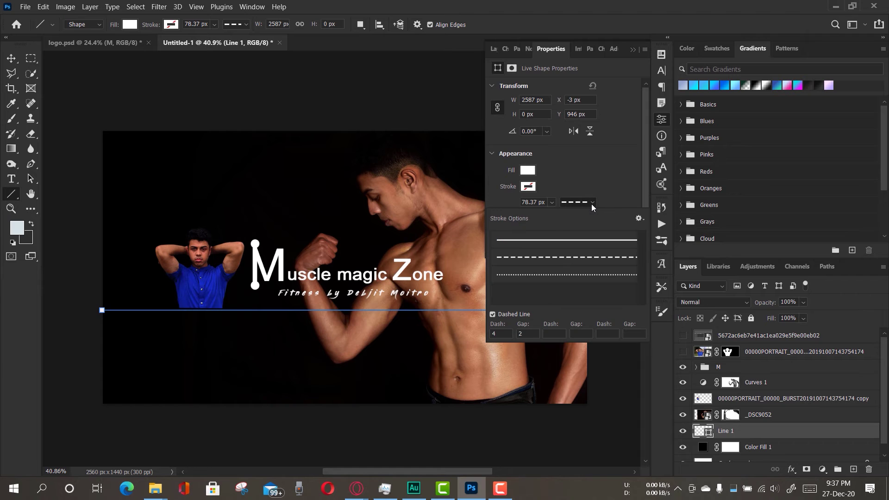
click(559, 240)
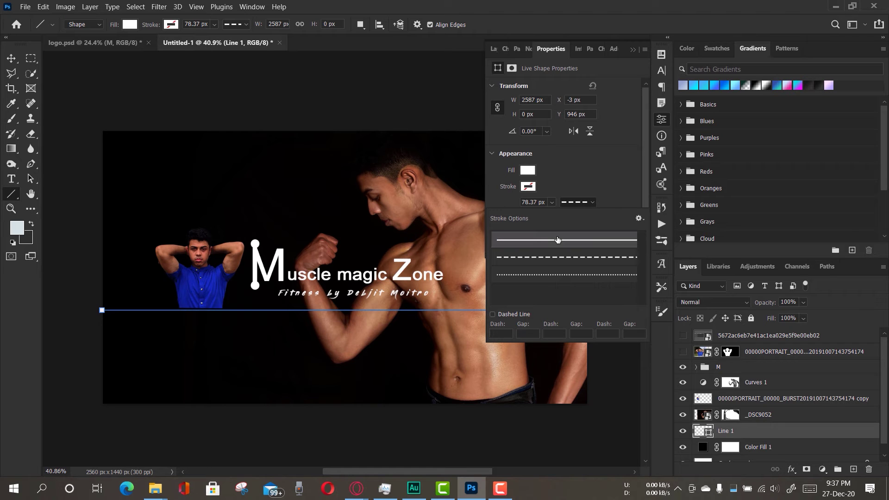
click(615, 187)
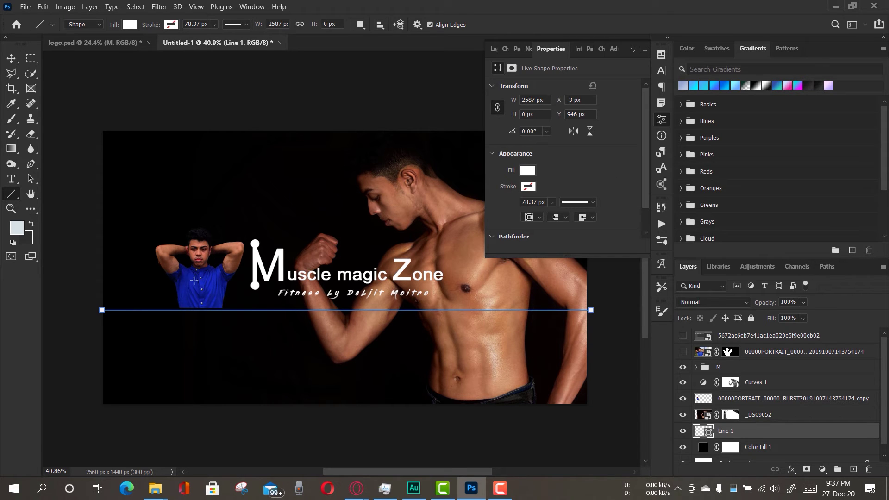
- Set the line's stroke width to 89.28 px and remove its stroke colour
click(552, 204)
drag(559, 216, 561, 218)
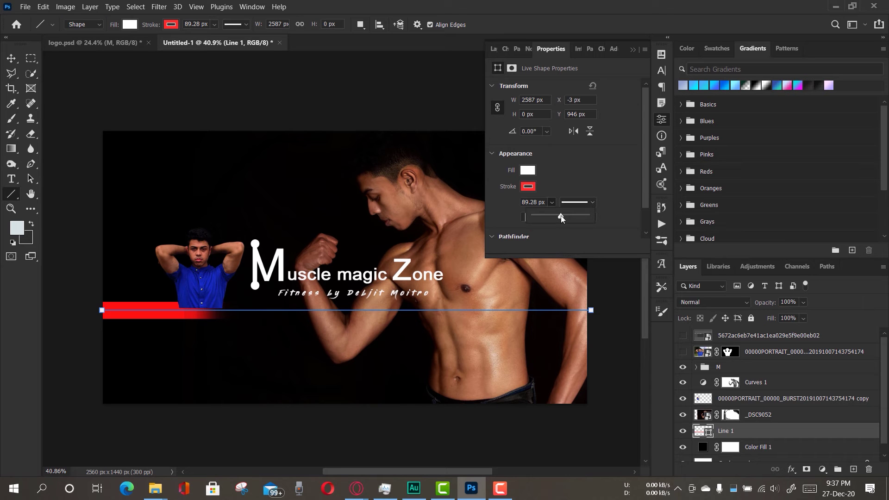
click(528, 187)
click(506, 210)
click(570, 180)
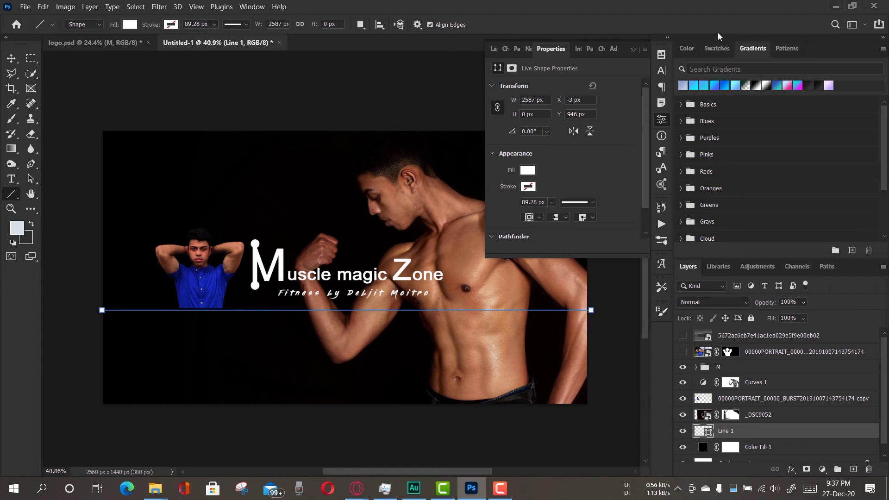
click(632, 49)
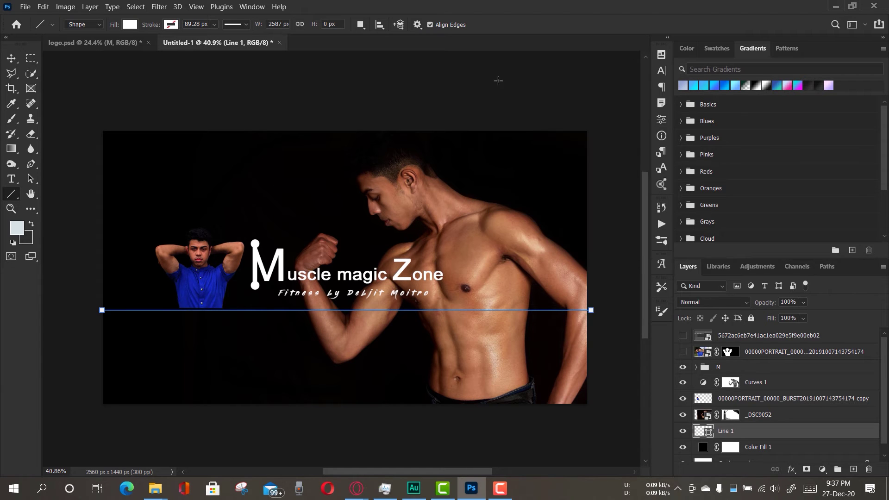
click(12, 58)
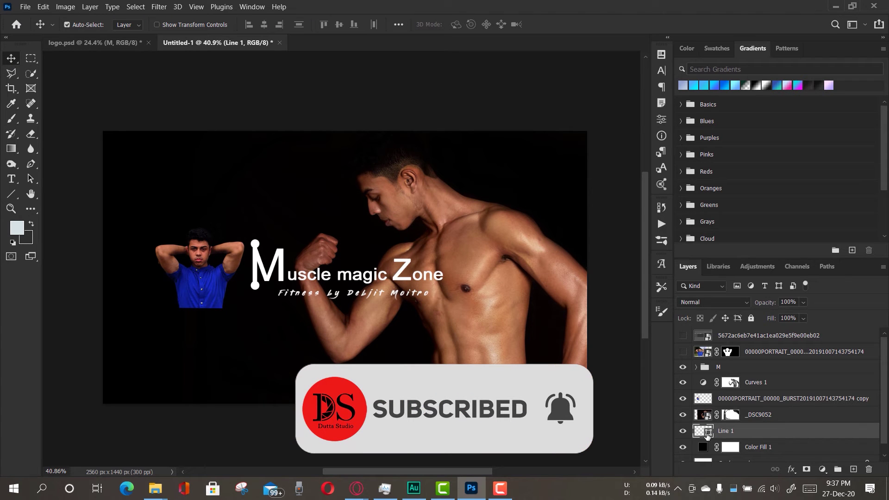
- Give the line a white stroke 108.38 px wide
double_click(708, 434)
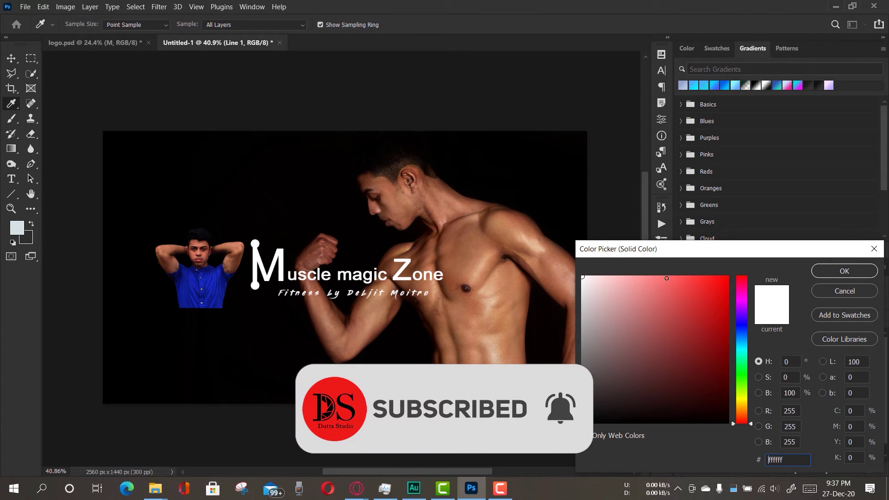
click(829, 269)
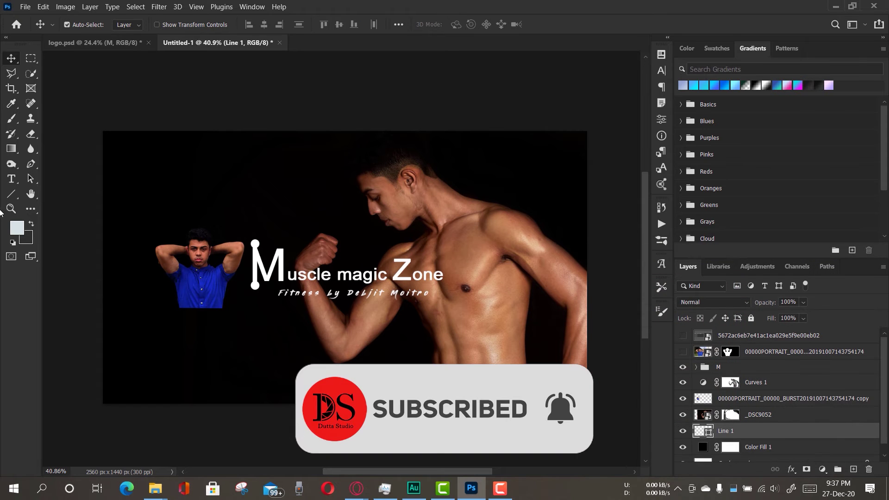
click(12, 195)
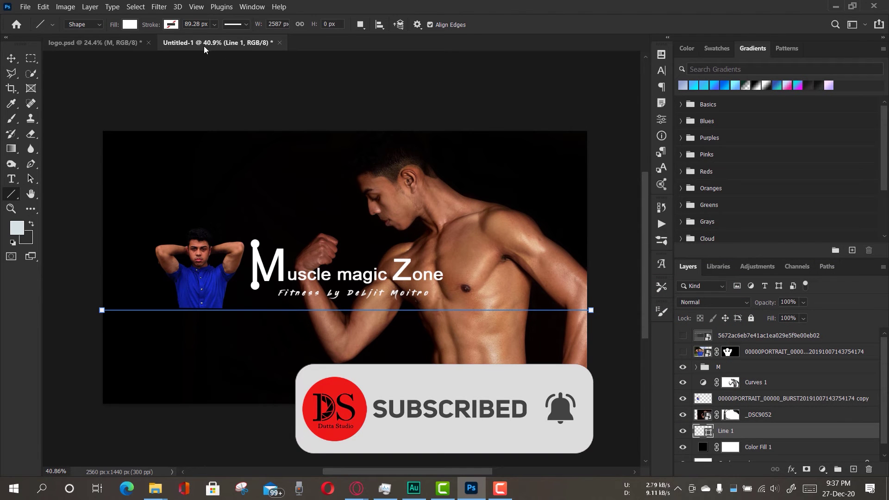
click(215, 25)
drag(221, 40, 226, 41)
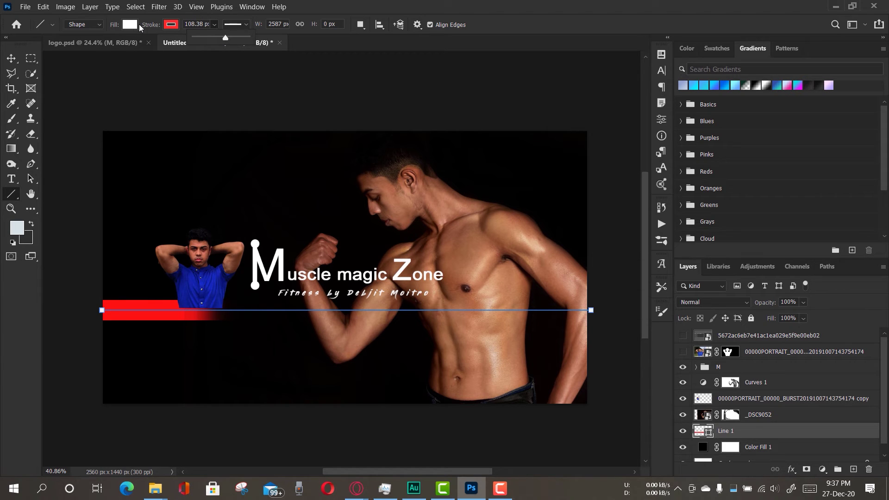
click(171, 25)
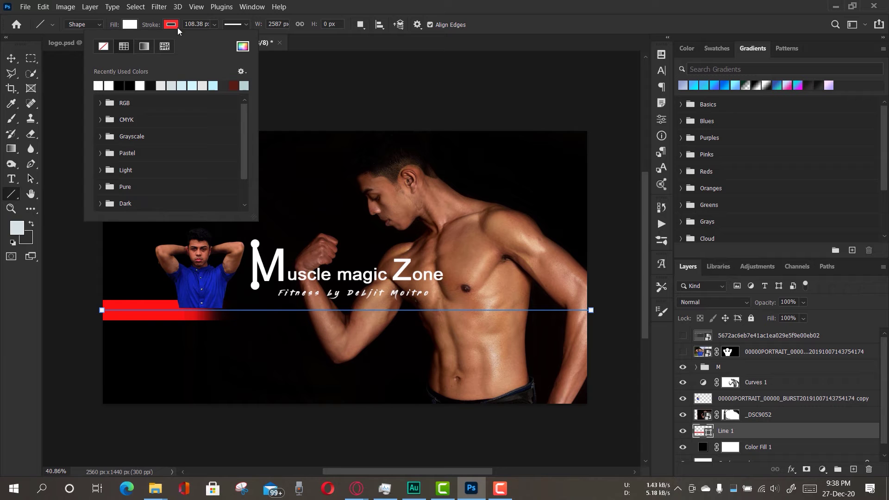
click(101, 84)
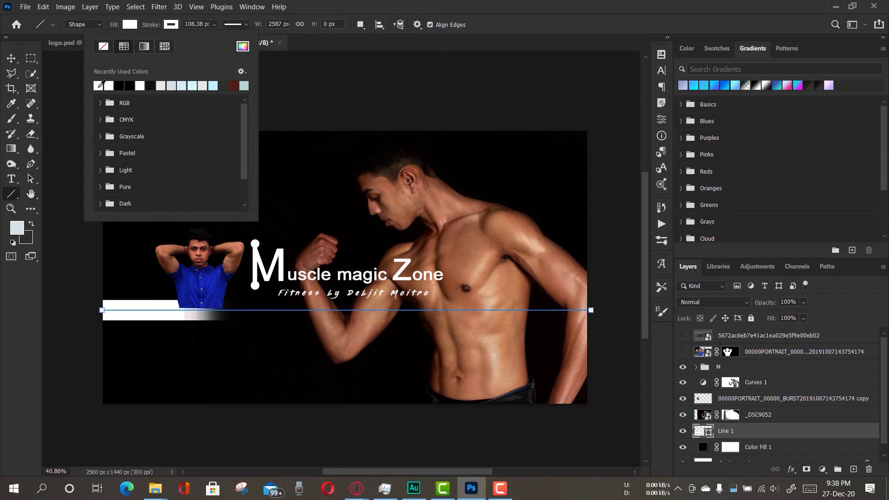
- Keep the line's fill at none and thin its stroke to 23.79 px
click(127, 25)
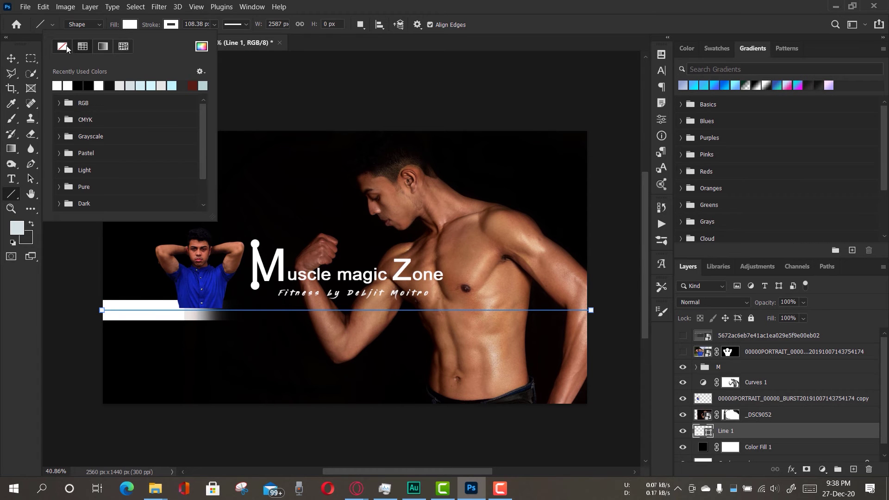
click(152, 30)
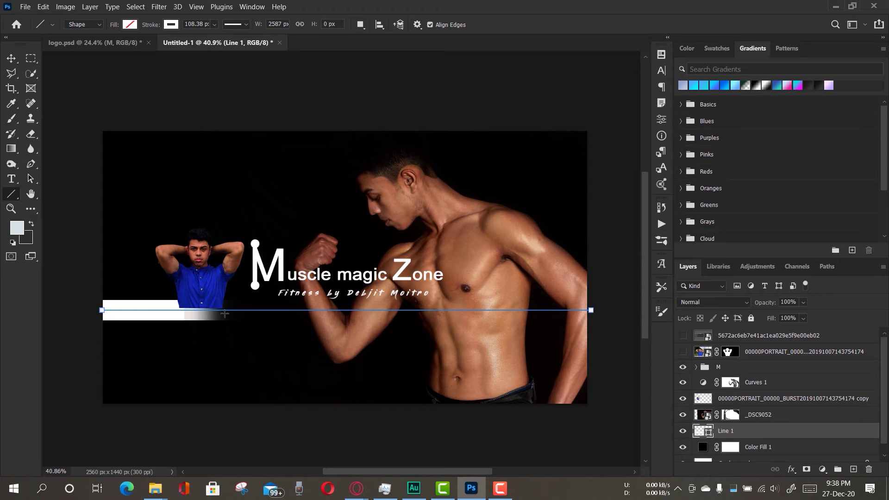
click(244, 26)
click(214, 25)
drag(223, 37, 206, 40)
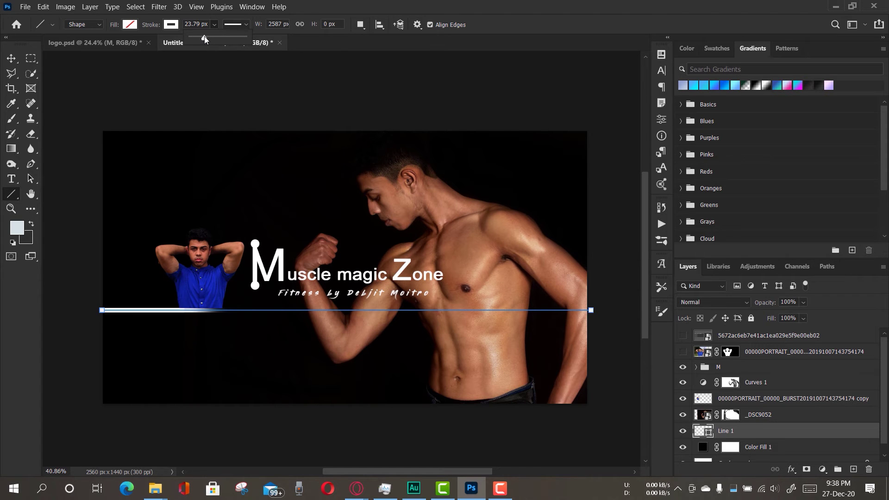
click(11, 58)
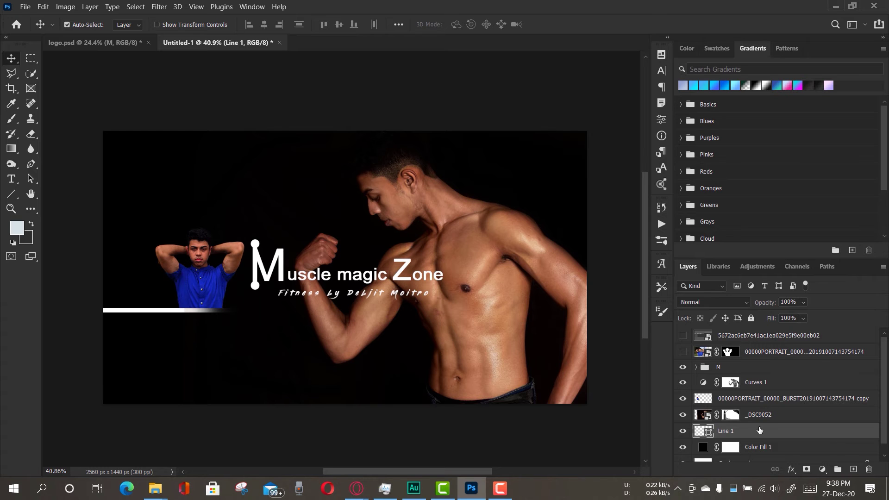
- Drag the original portrait layer down to sit just above Line 1, then zoom in on the logo
drag(757, 351, 760, 418)
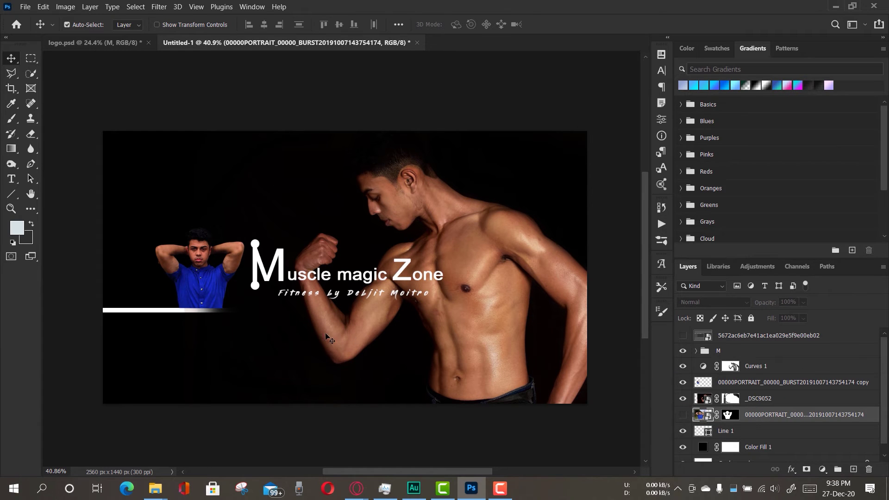
click(11, 208)
drag(225, 325, 243, 338)
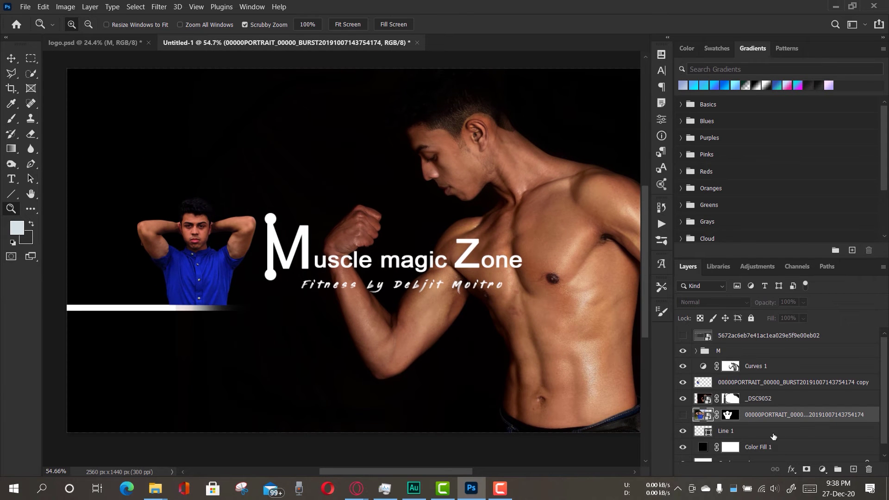
- Sample the shirt's dark blue (#1325a1) as Line 1's stroke colour
click(10, 194)
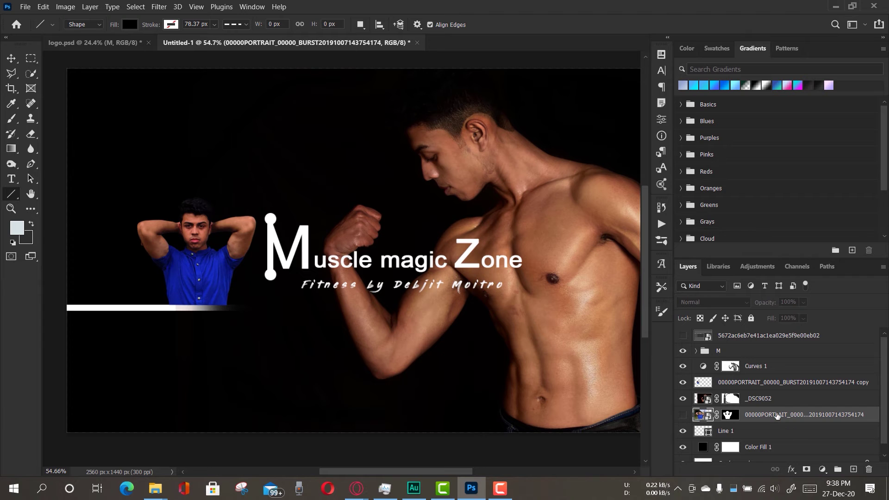
click(740, 432)
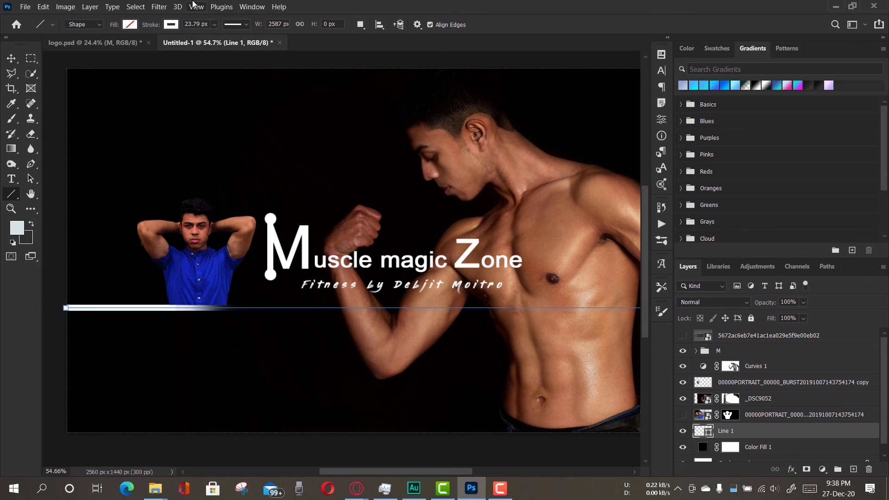
click(170, 25)
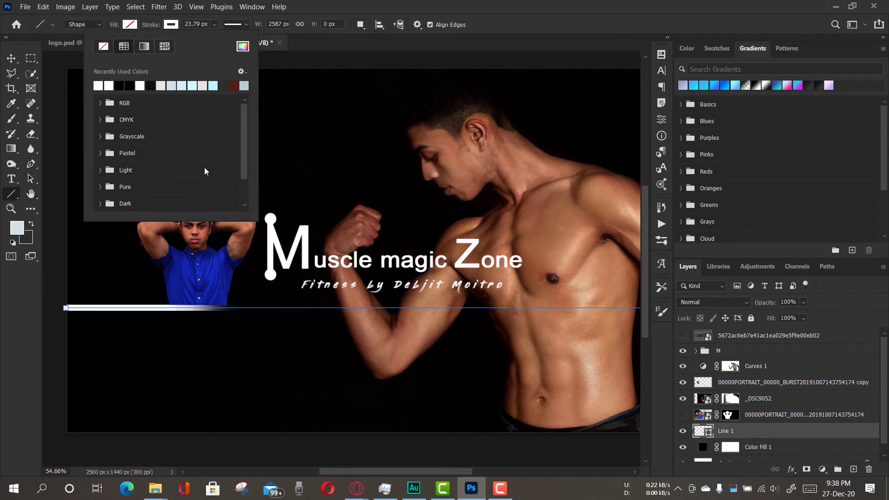
click(243, 47)
click(217, 272)
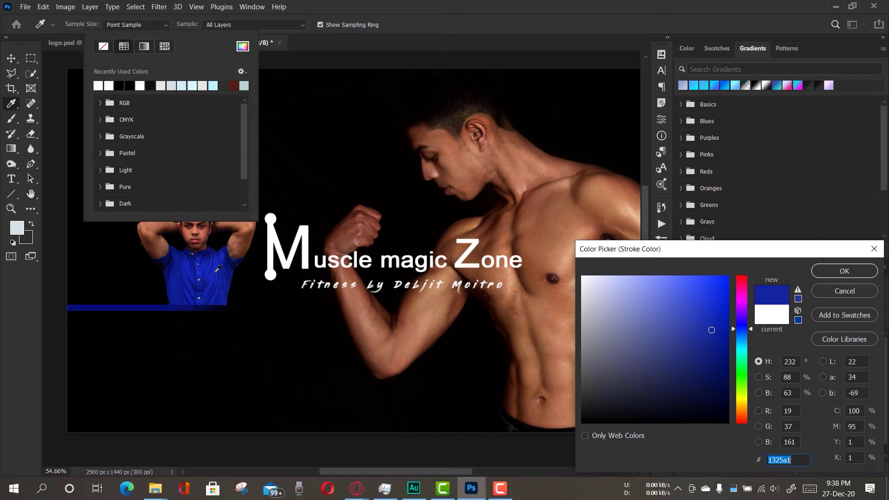
click(847, 272)
click(11, 59)
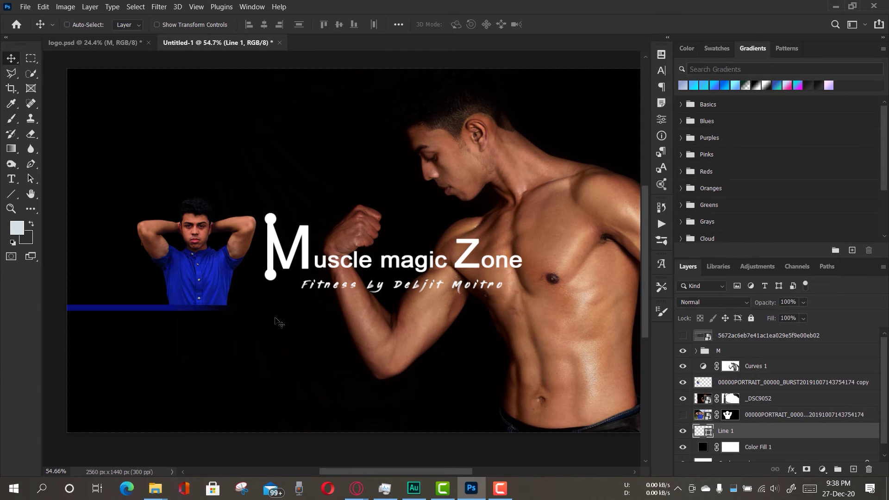
key(ctrl+t)
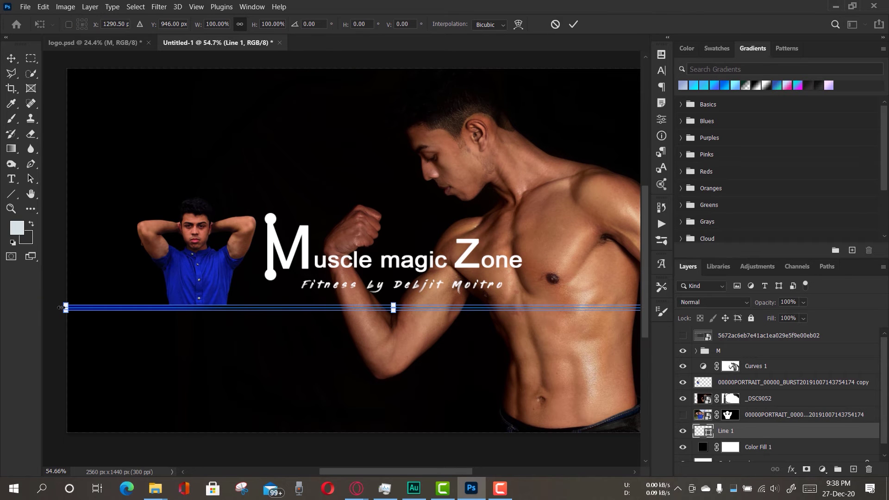
- Shorten the blue line so it ends beneath the portrait, then fit the image on screen
drag(59, 307, 371, 327)
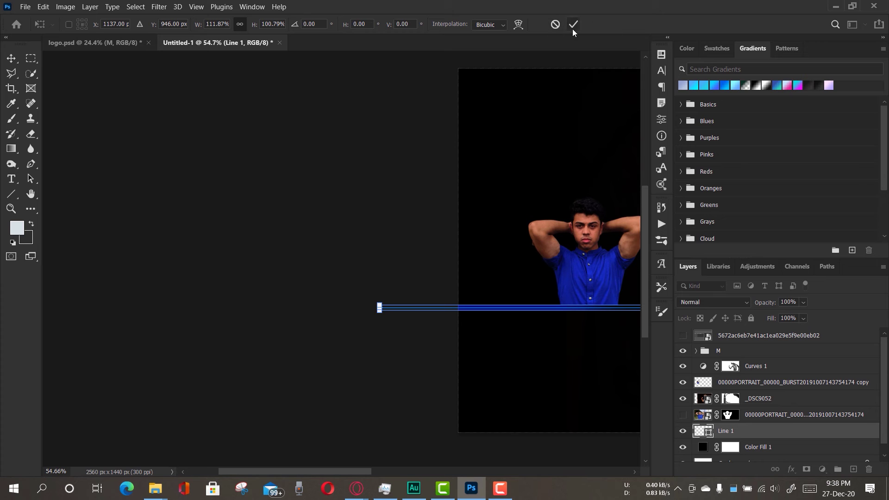
click(573, 29)
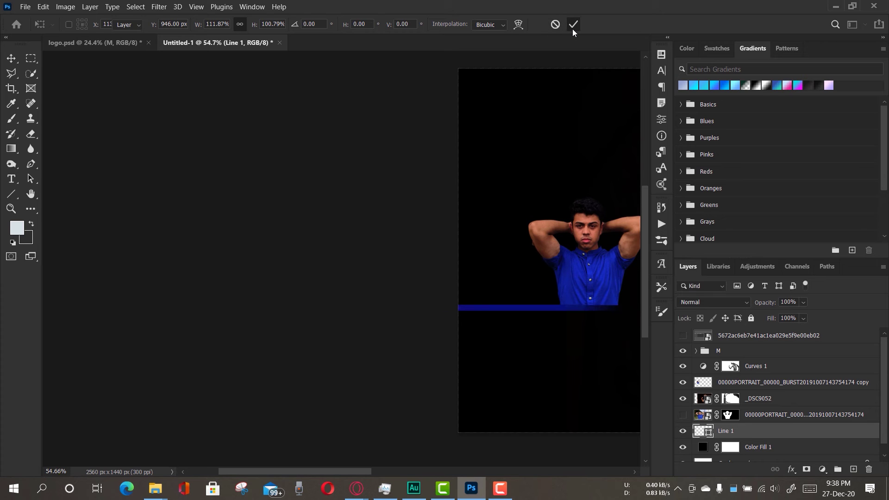
click(11, 209)
click(348, 24)
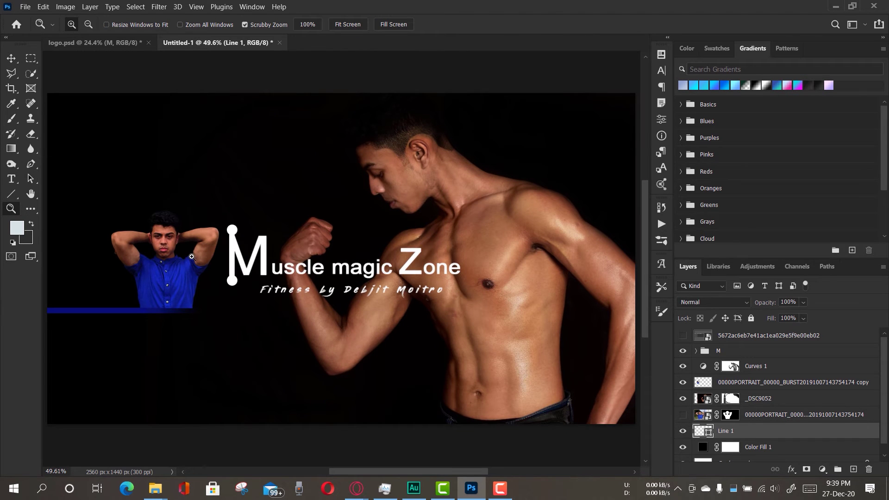
click(12, 61)
click(104, 313)
drag(104, 312, 125, 313)
key(d)
key(ctrl+backslash)
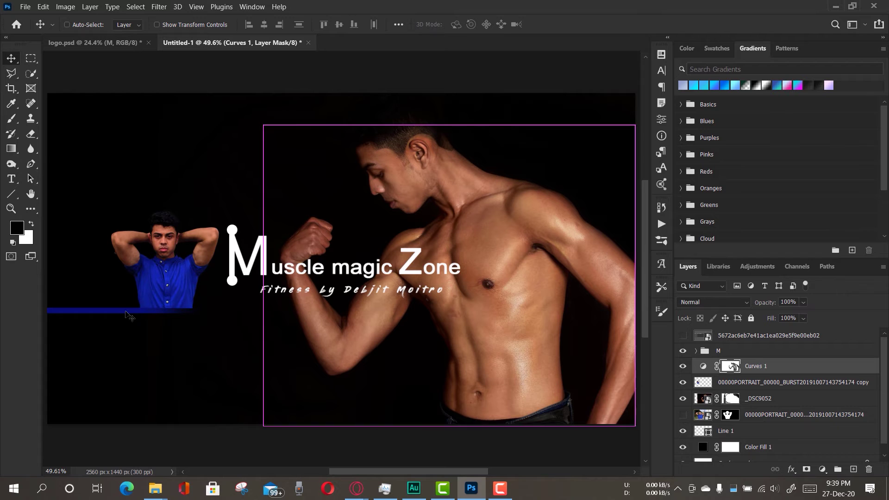
- Reselect Line 1 and slide the blue line further right, committing the transform
click(741, 433)
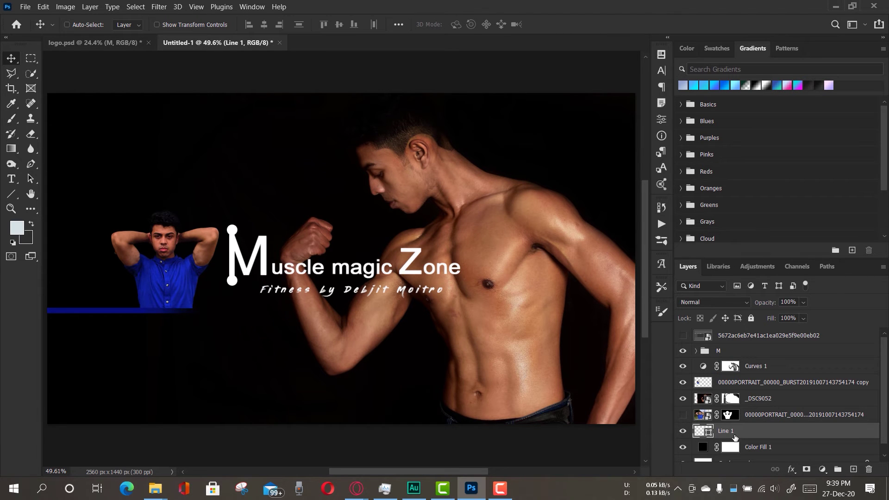
key(ctrl+t)
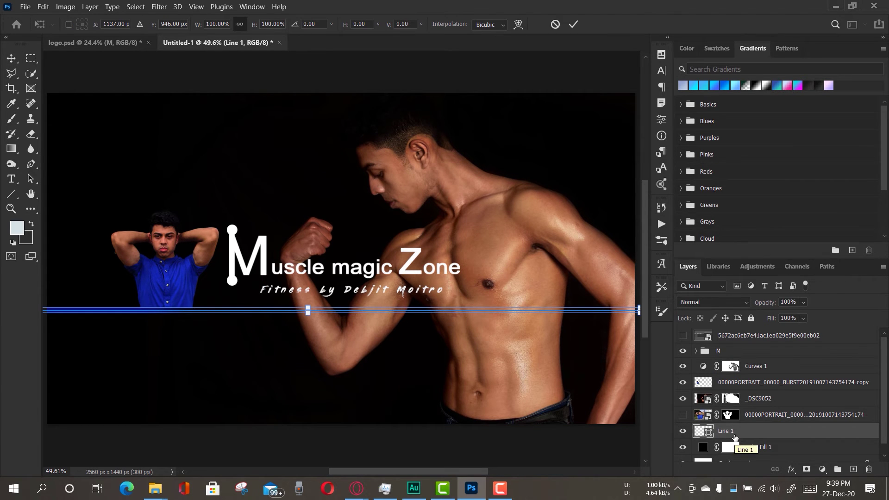
drag(117, 314, 187, 313)
click(577, 25)
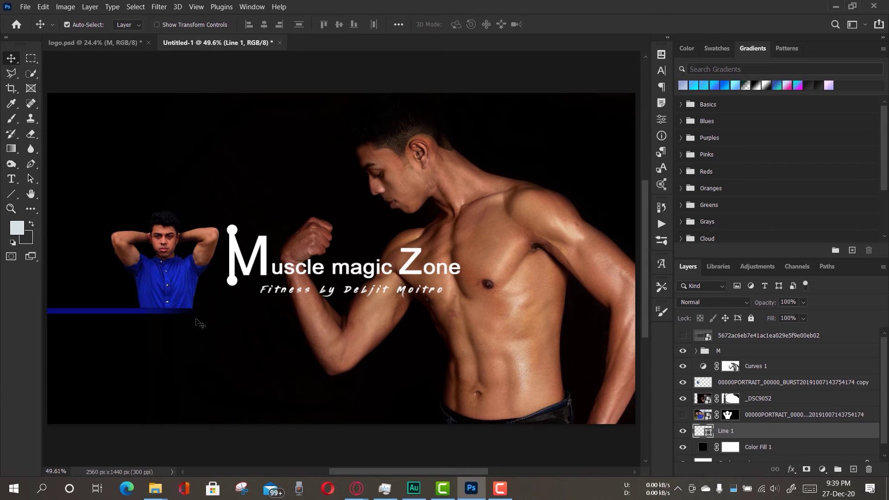
drag(153, 318, 174, 316)
key(ctrl)
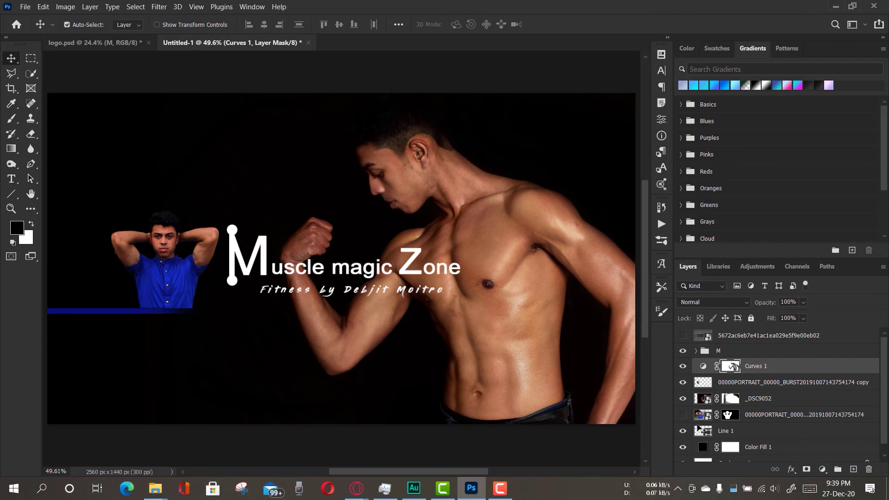
click(730, 431)
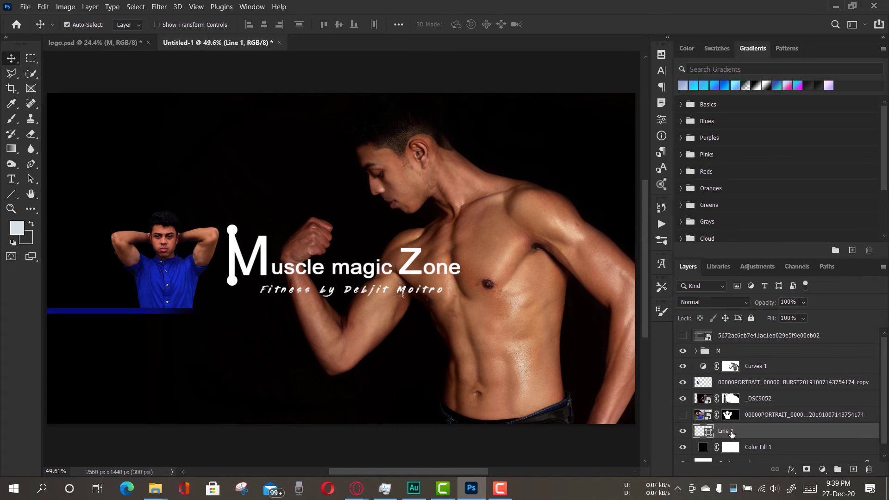
key(ctrl)
key(ctrl+t)
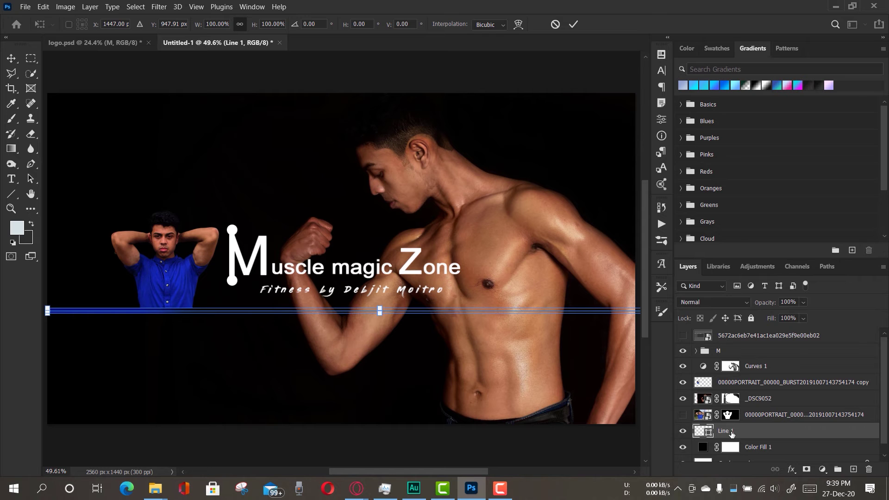
click(579, 23)
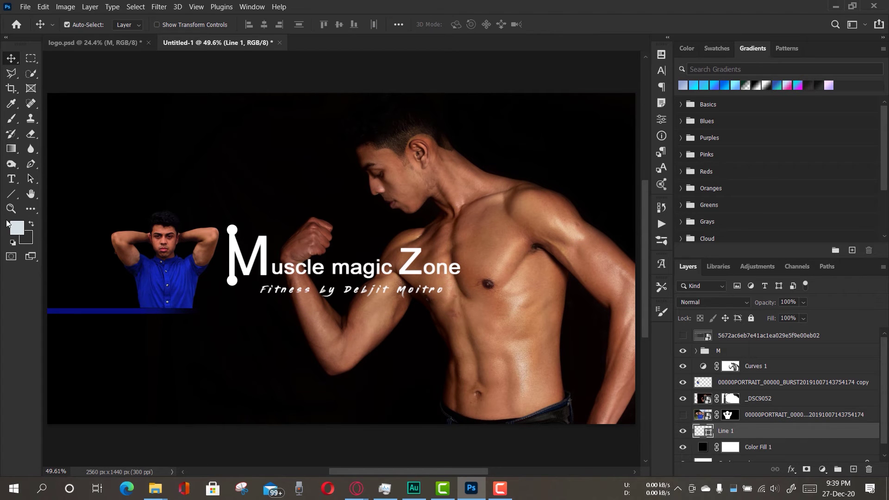
- Target the Curves 1 layer rather than its mask and zoom in on the blue-shirt man
key(z)
drag(169, 311, 199, 328)
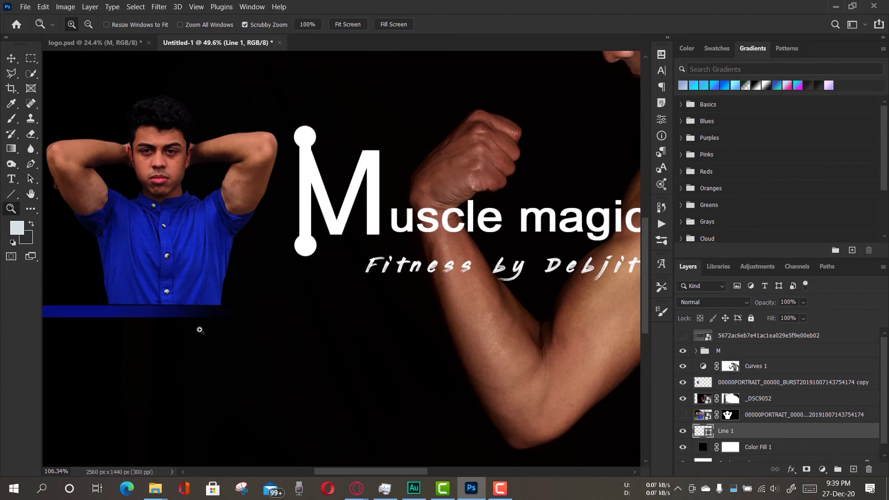
click(11, 58)
click(194, 246)
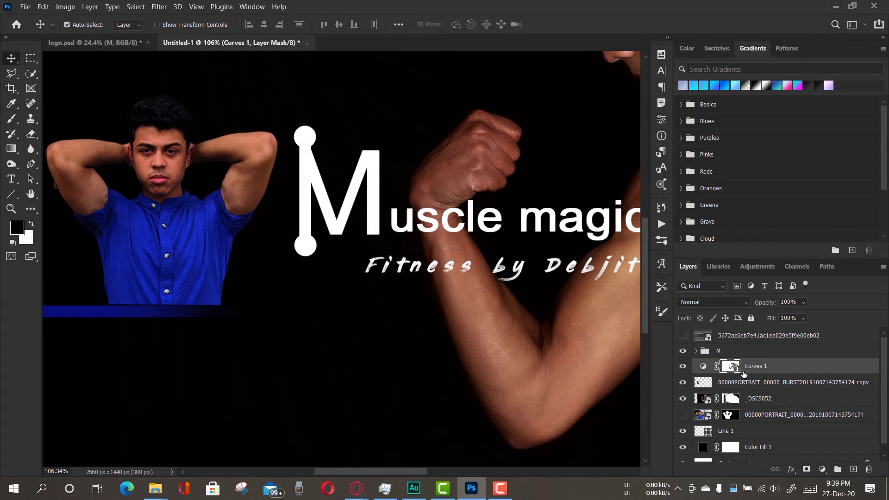
key(ctrl+2)
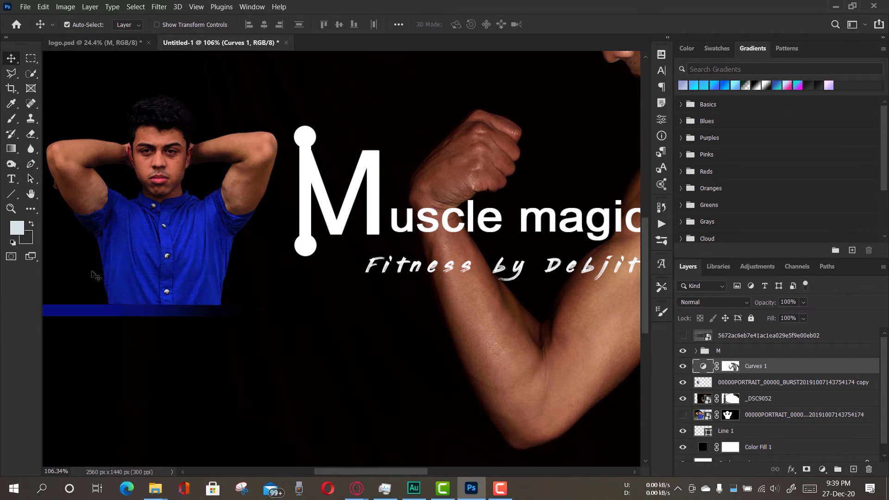
click(11, 209)
click(352, 27)
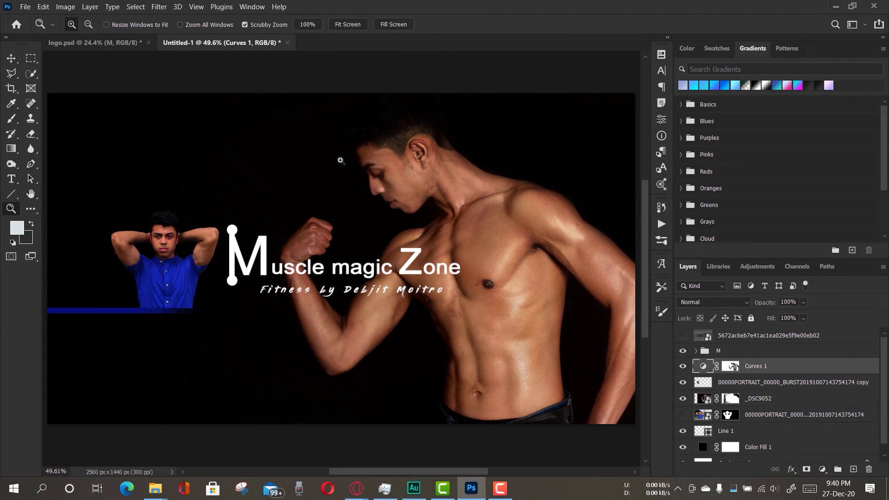
drag(141, 282, 193, 321)
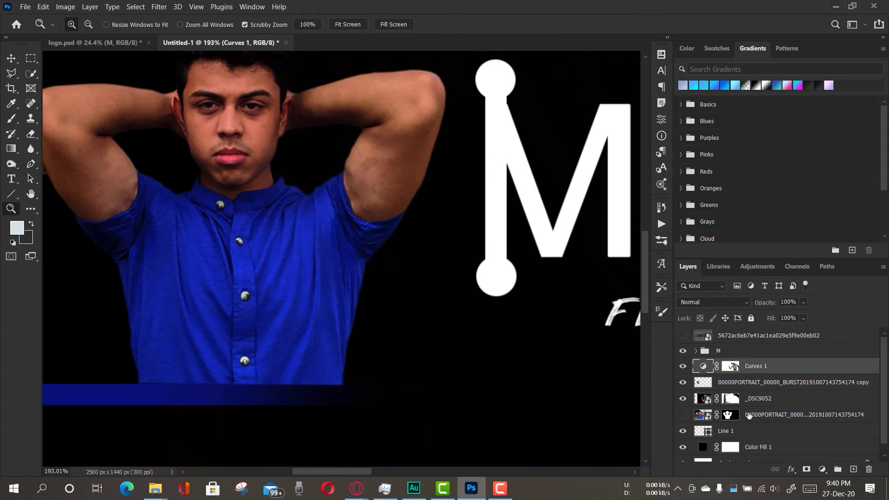
- Nudge the portrait copy down and move it below Line 1 in the layer stack
click(685, 383)
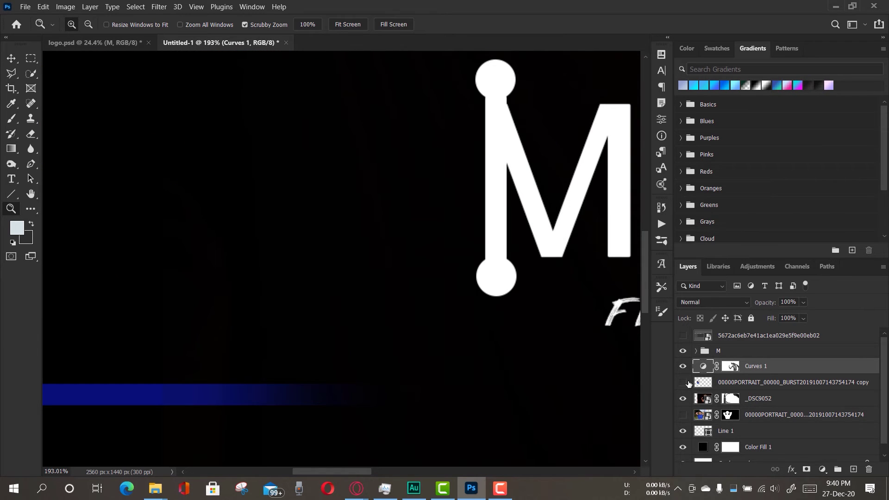
click(732, 388)
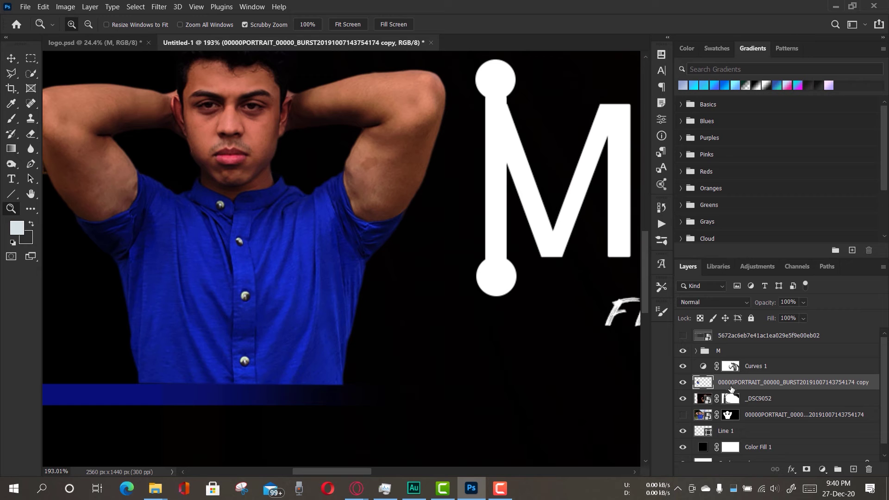
key(v)
key(Down)
key(Down)
key(Down)
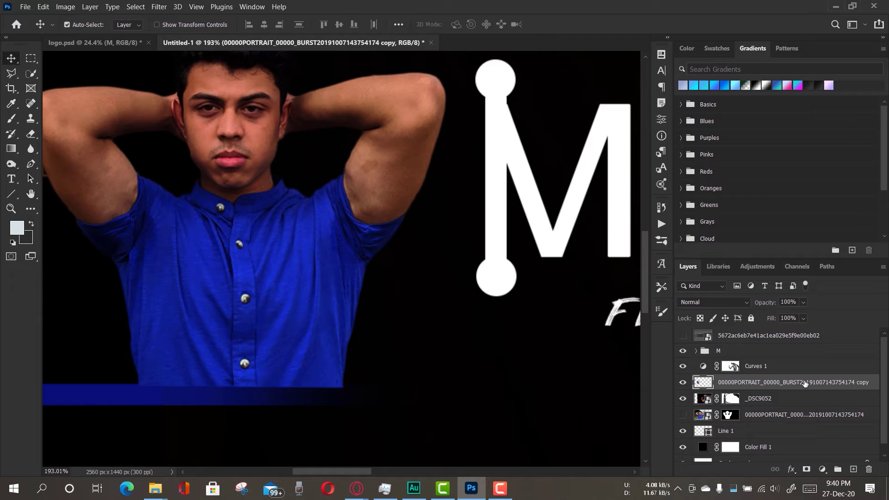
drag(773, 386, 769, 436)
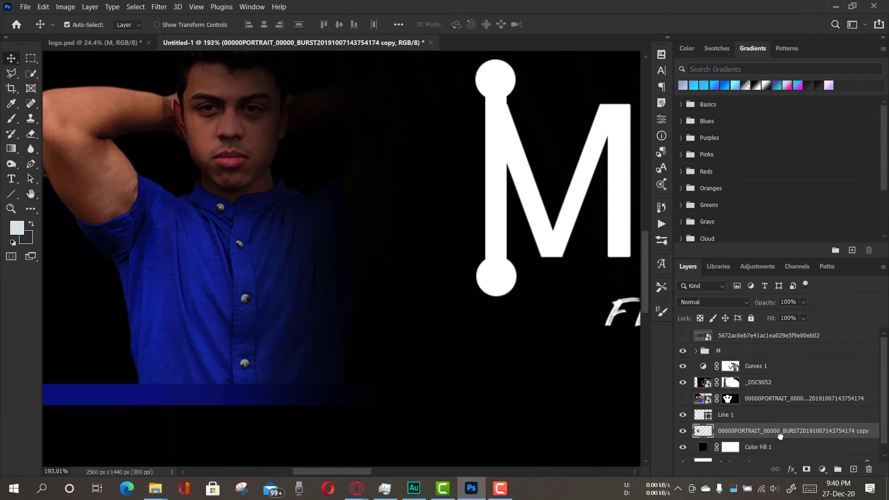
scroll(347, 249, up, 1)
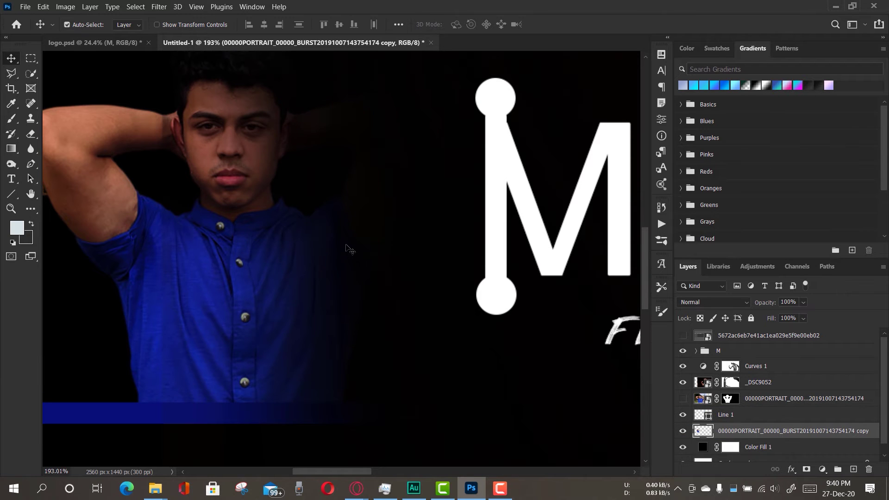
scroll(347, 249, down, 1)
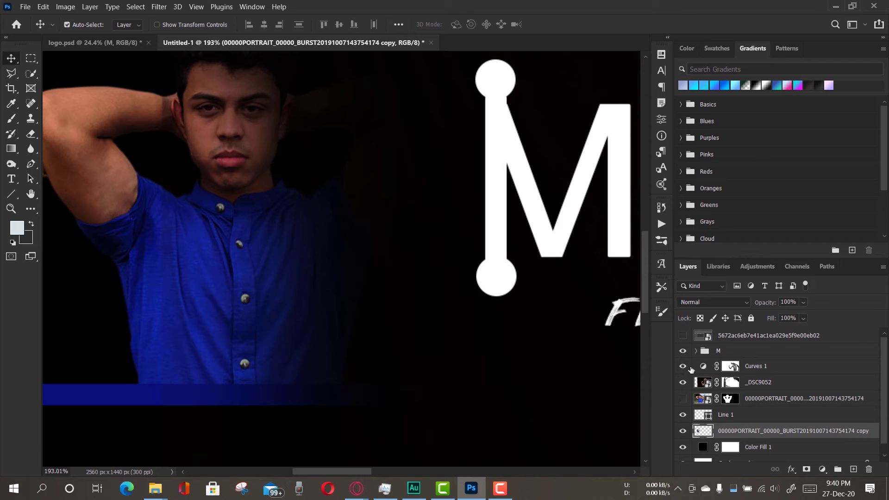
- Fit the canvas, compare Line 1 and _DSC9052 visibility, and target the _DSC9052 mask
click(11, 209)
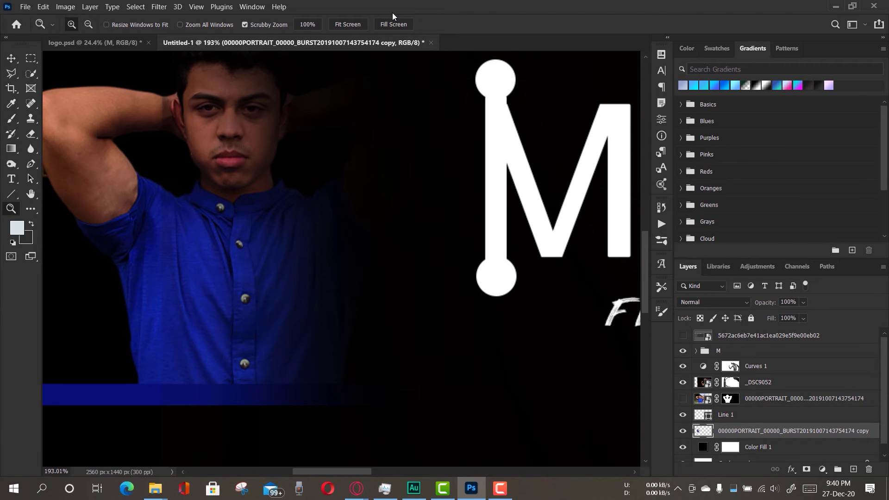
click(352, 25)
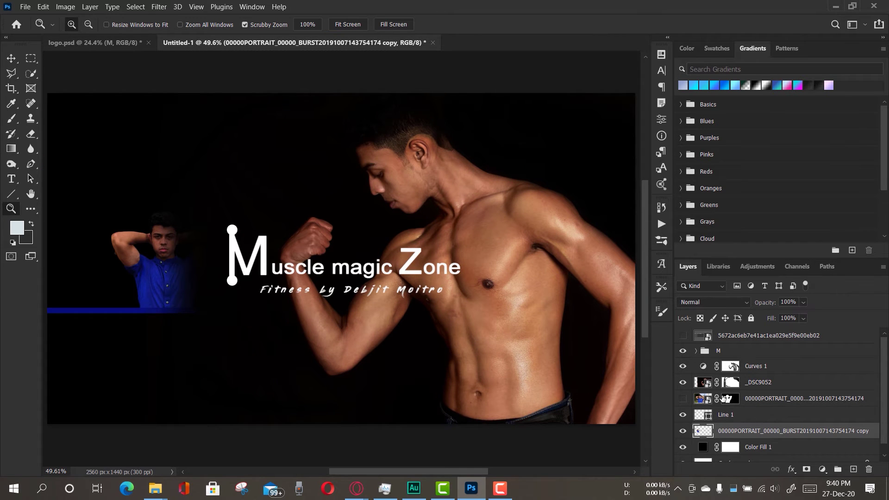
click(684, 416)
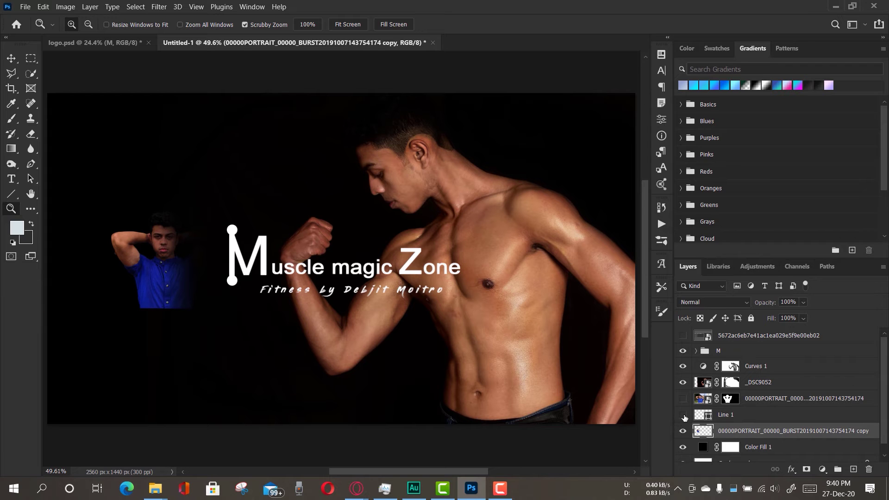
click(685, 416)
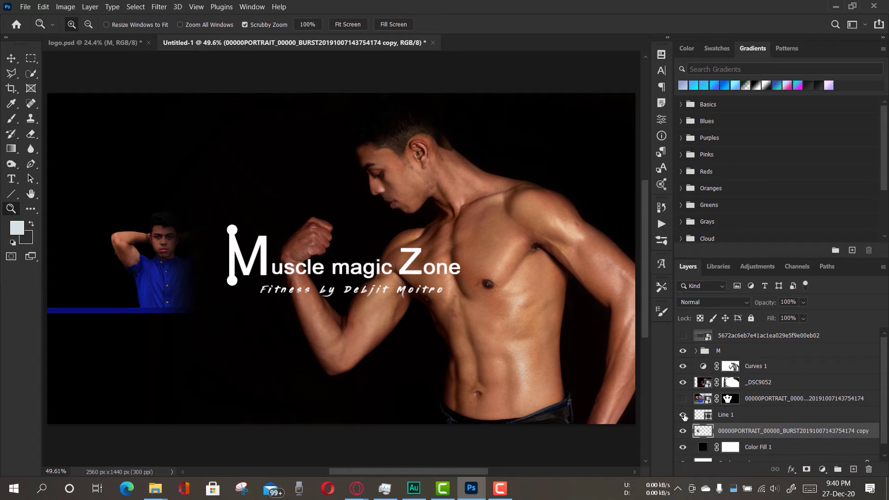
click(684, 382)
click(684, 382)
click(731, 383)
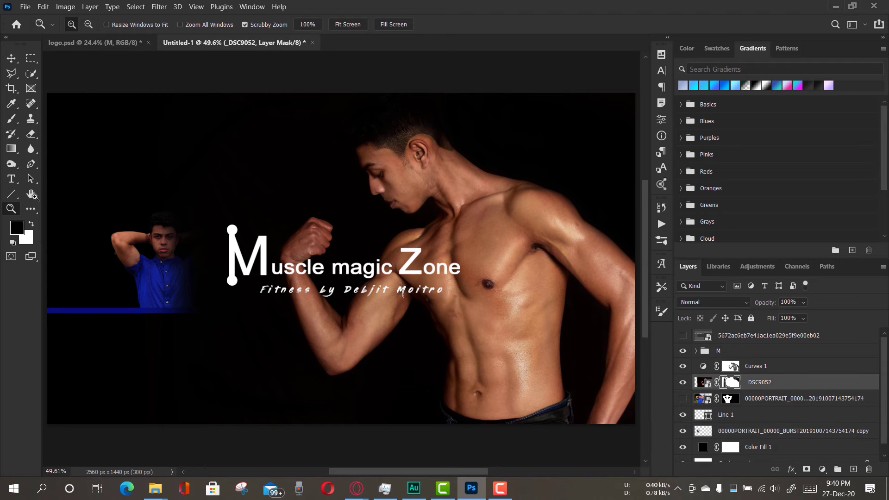
- Paint the _DSC9052 mask with a 187 px brush to reveal the portrait's arms
click(11, 119)
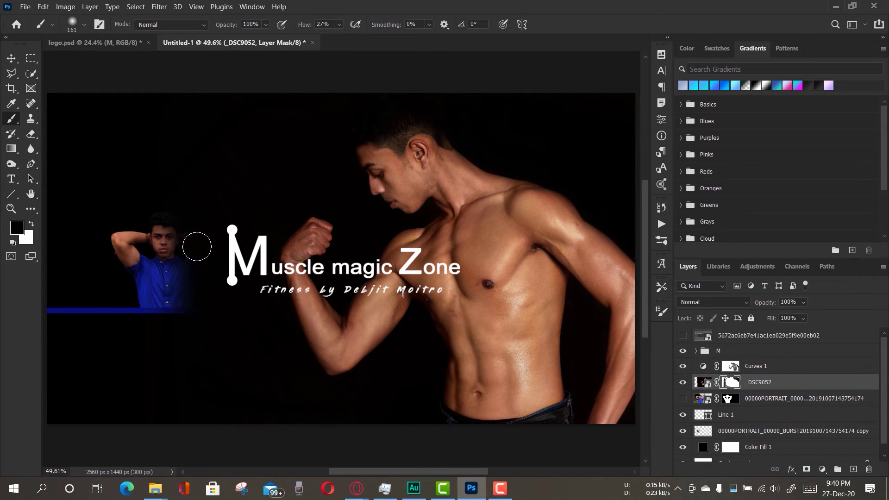
right_click(197, 247)
drag(309, 226, 313, 226)
key(Return)
key(shift+0)
mouse_move(199, 268)
mouse_down()
mouse_move(196, 241)
mouse_move(213, 205)
mouse_move(195, 336)
mouse_move(179, 312)
mouse_move(201, 358)
mouse_move(204, 268)
mouse_move(201, 307)
mouse_move(165, 314)
mouse_move(175, 304)
mouse_move(185, 321)
mouse_move(163, 269)
mouse_up()
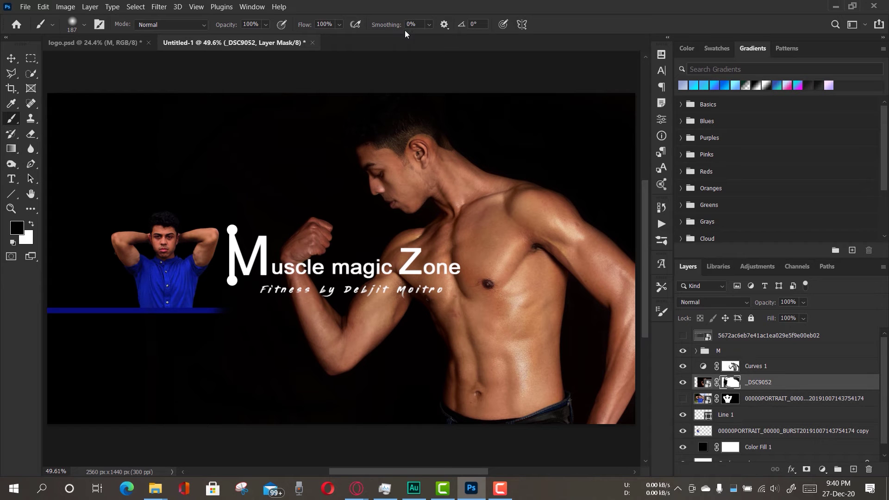
- Set up a 495 px soft round white brush at 35% flow, zoomed on the portrait
drag(305, 29, 267, 29)
right_click(250, 253)
click(324, 404)
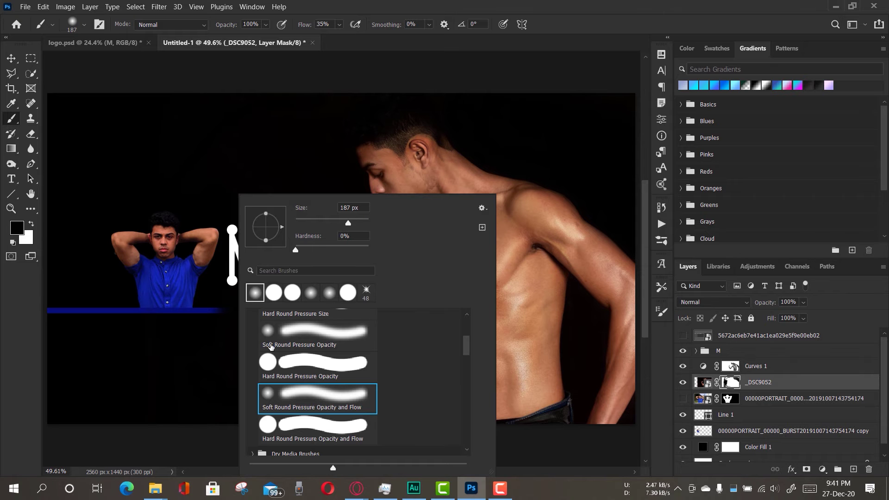
drag(356, 224, 362, 225)
click(31, 224)
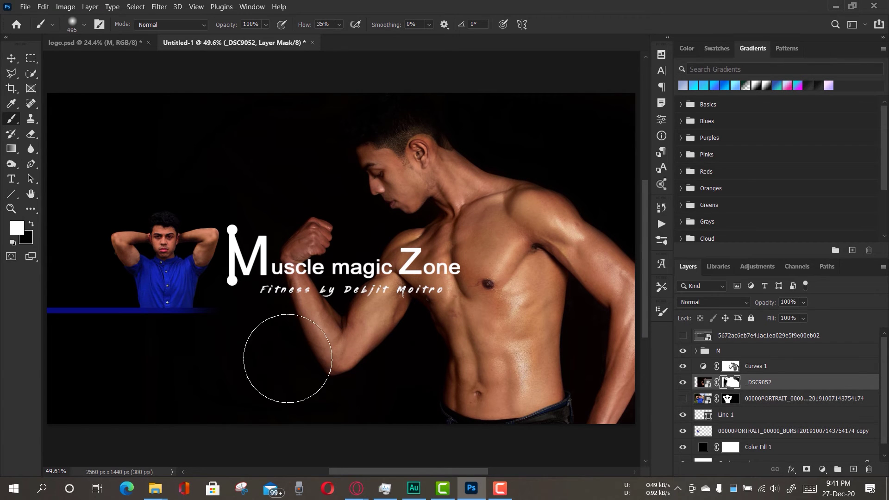
click(11, 59)
click(10, 210)
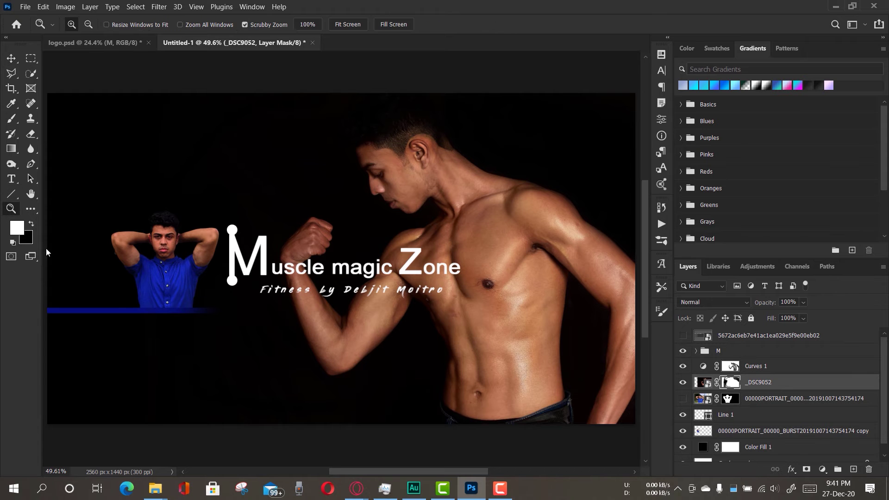
drag(193, 308, 216, 333)
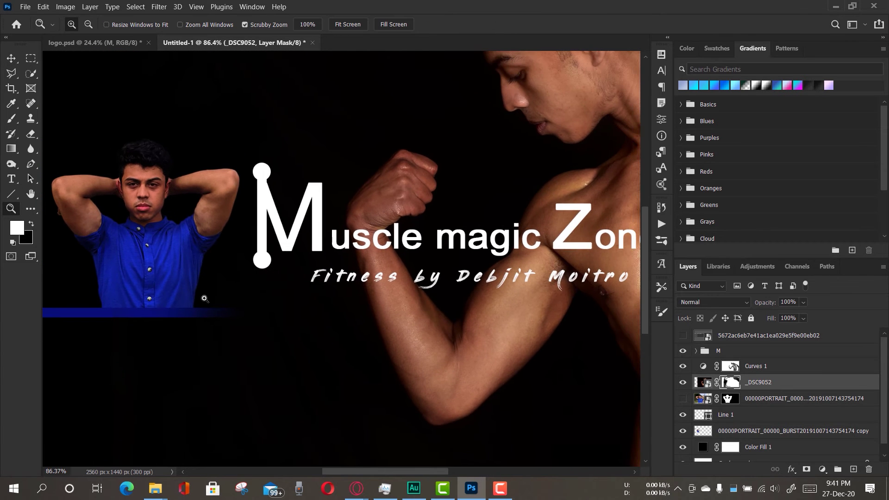
click(11, 119)
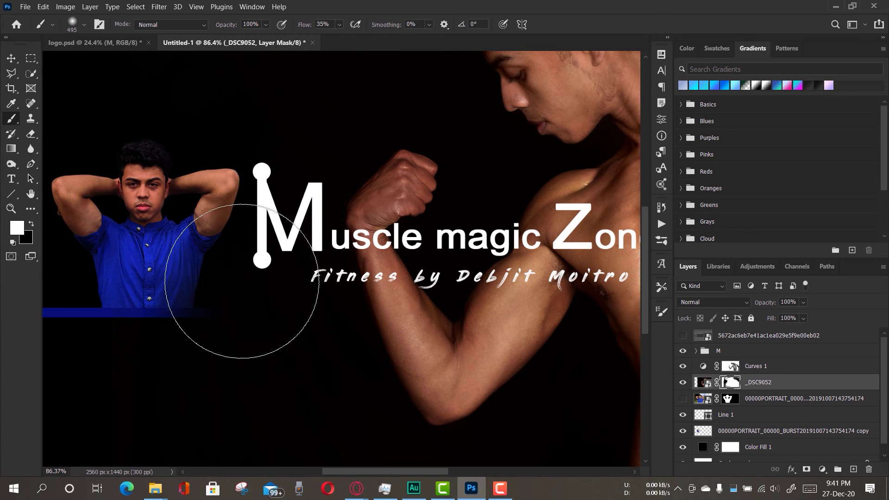
- Paint the mask in black with a 61 px brush, then fit the canvas to the window
click(34, 224)
right_click(197, 277)
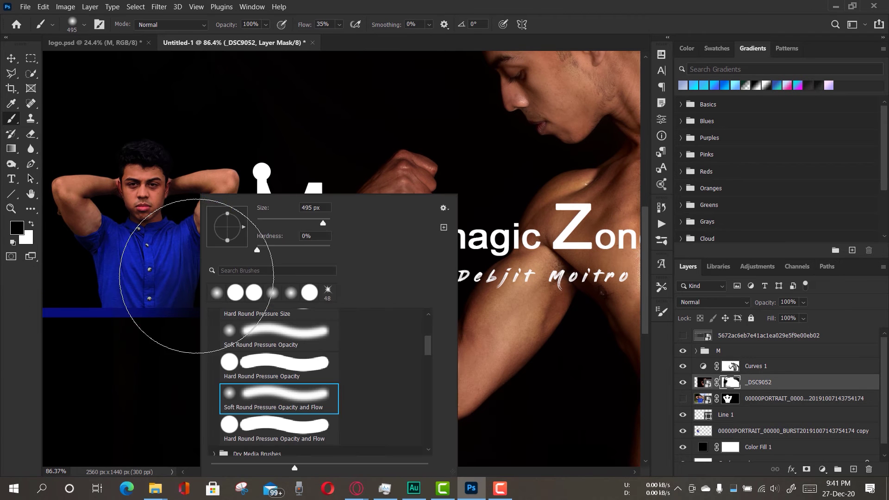
drag(304, 227, 284, 225)
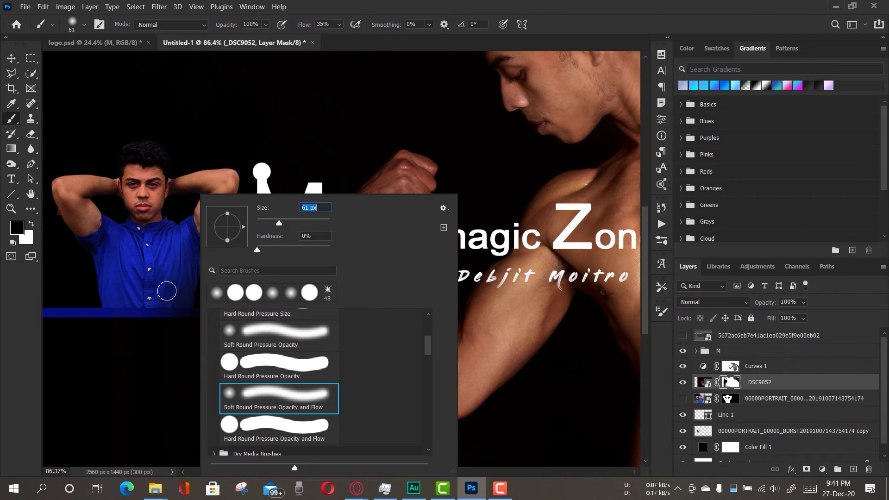
key(Return)
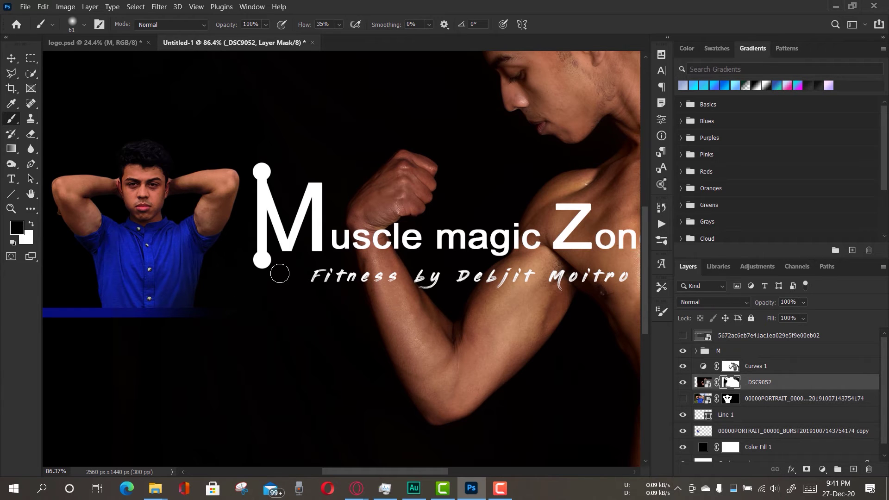
click(11, 209)
click(345, 24)
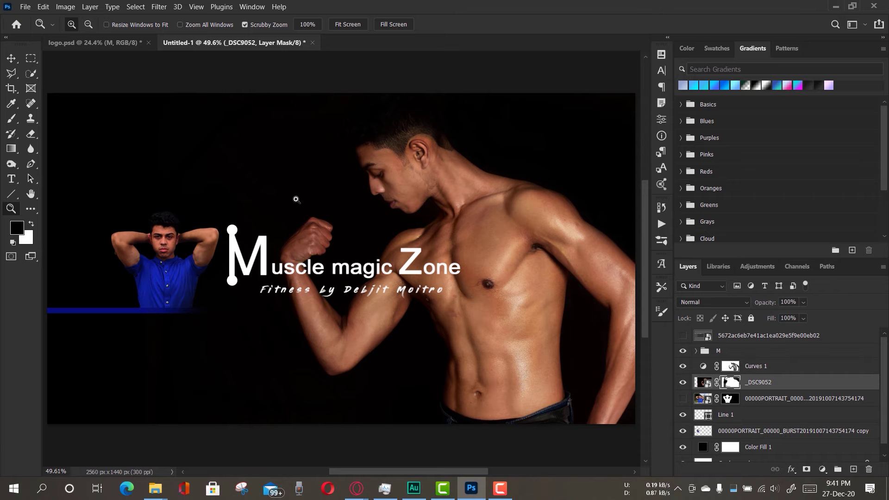
click(24, 8)
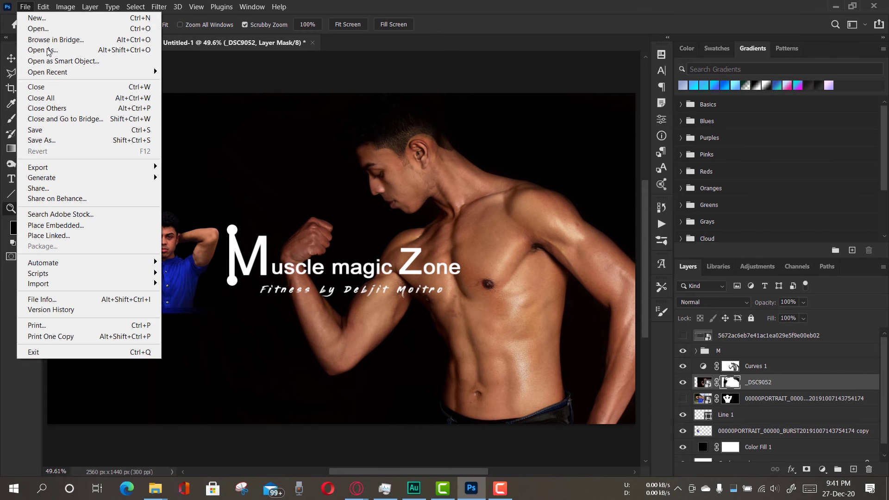
- Save the design as channel art.psd
click(47, 140)
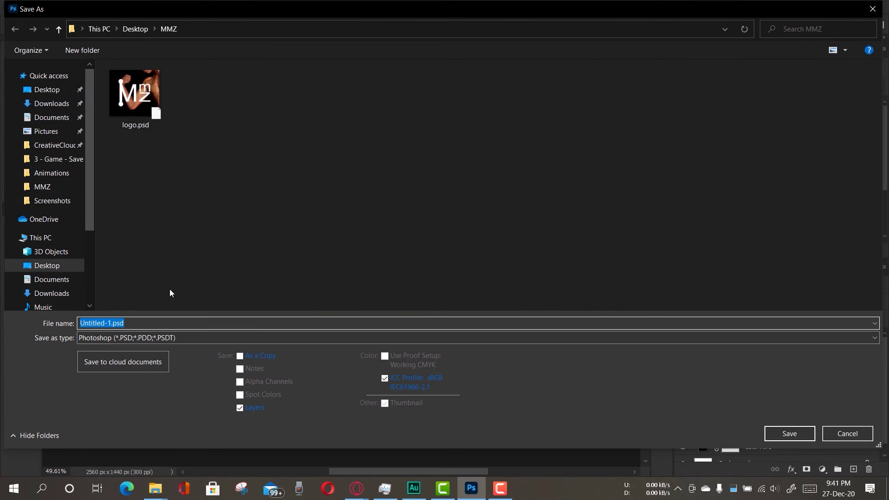
key(BackSpace)
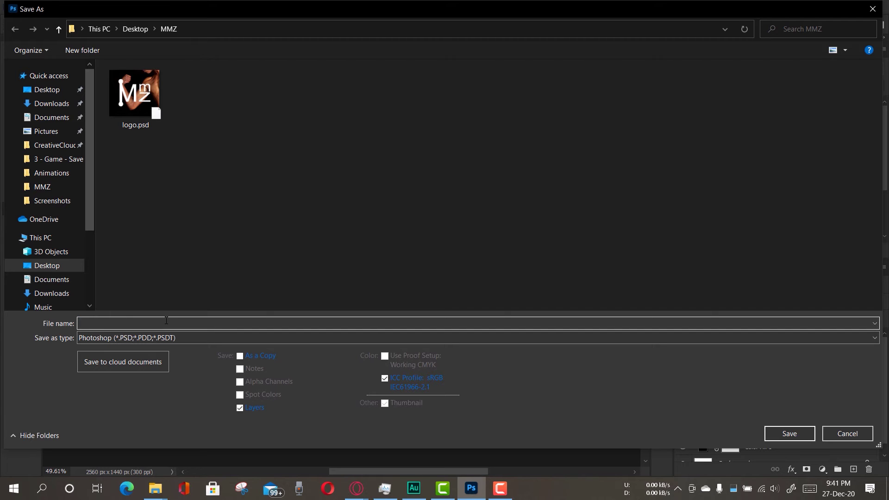
text(channel art)
click(785, 432)
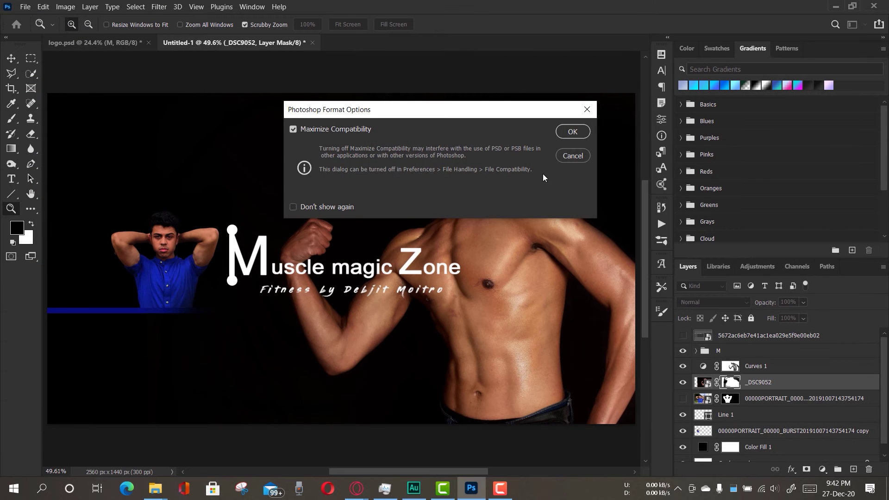
click(569, 133)
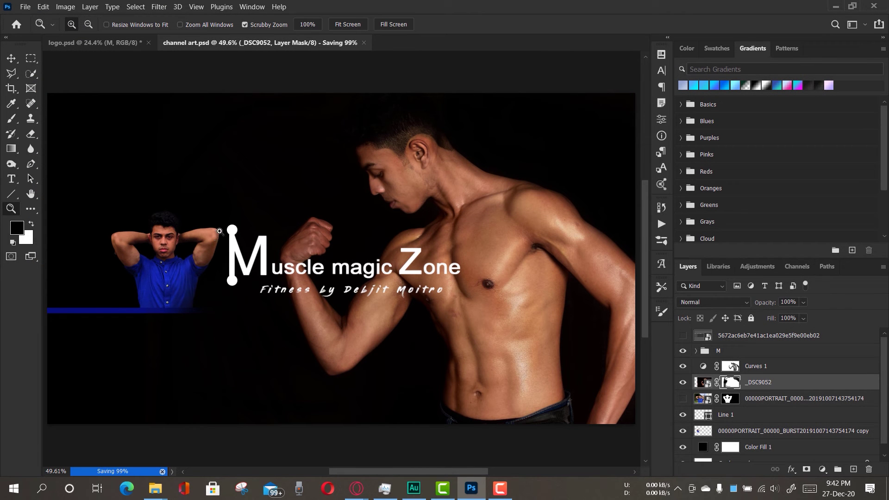
- Save a copy as channel art.jpg at JPEG quality 12 (Maximum)
click(25, 7)
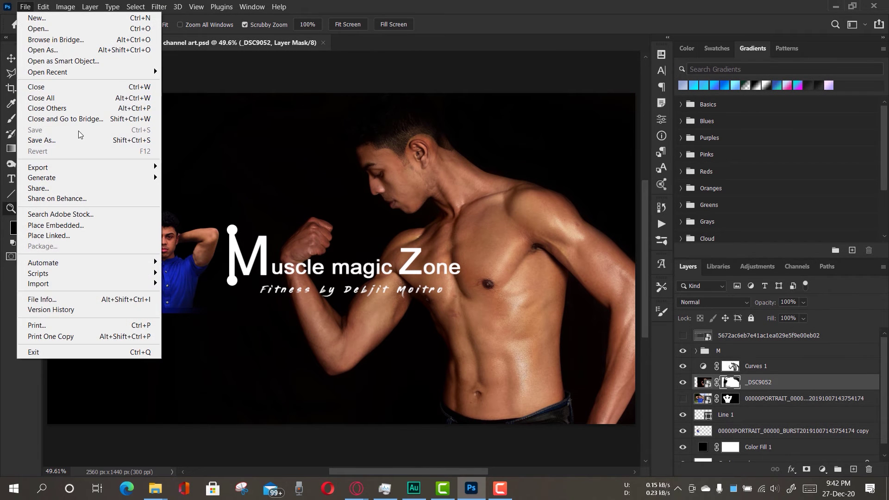
click(79, 140)
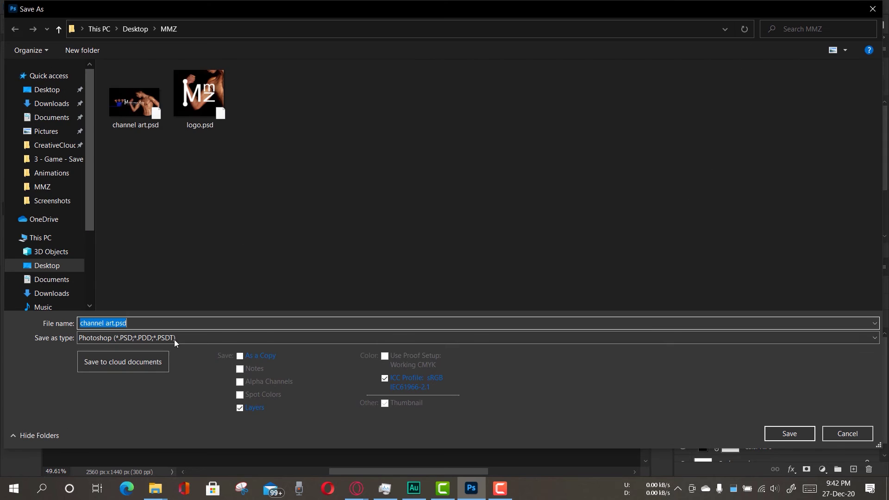
click(174, 338)
click(218, 216)
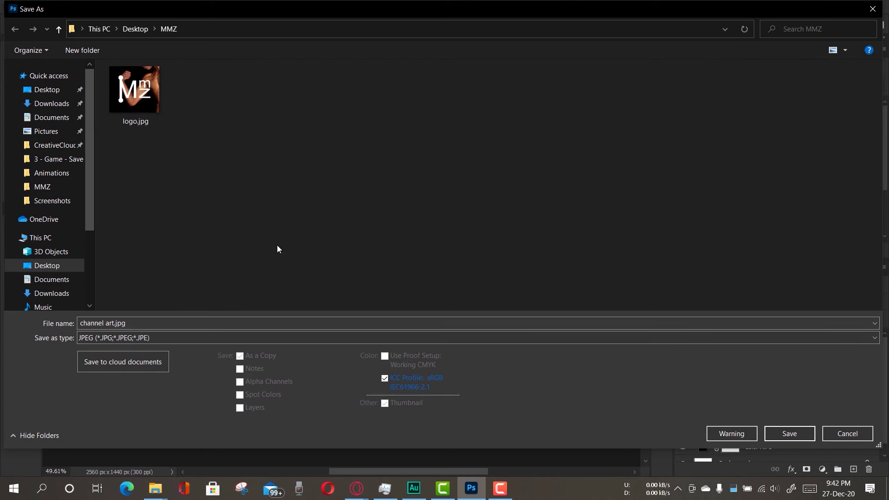
click(790, 434)
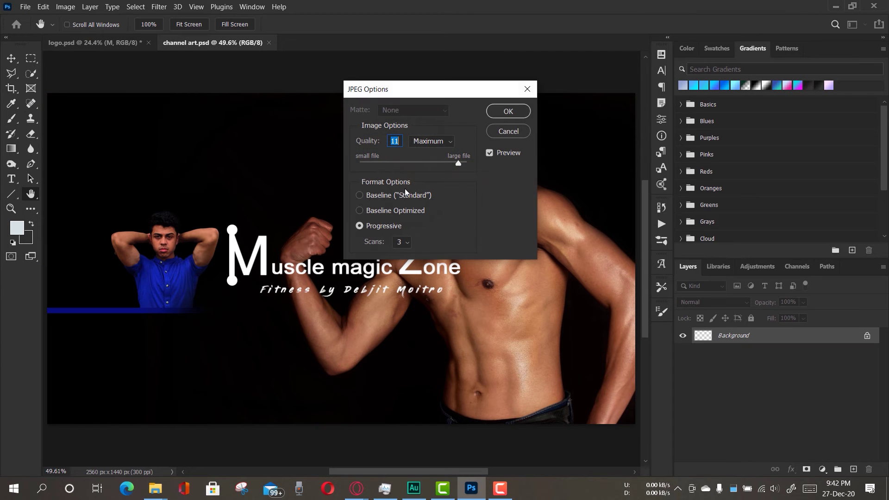
click(465, 163)
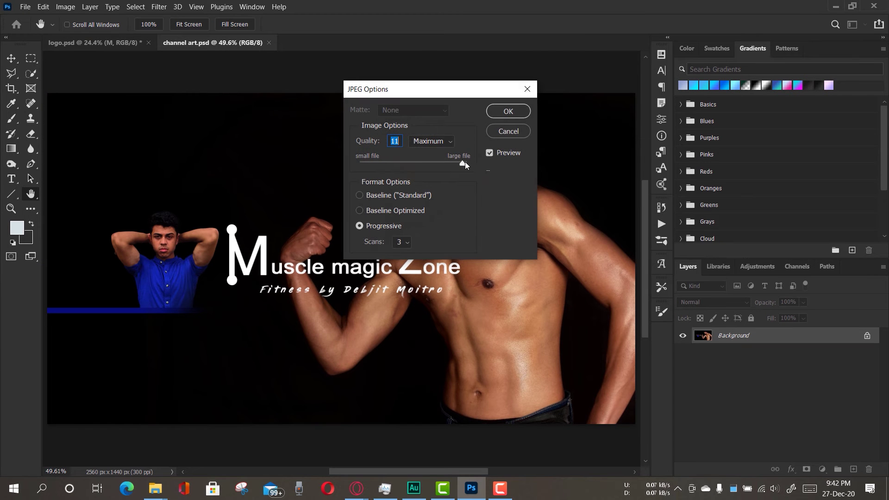
click(509, 112)
click(357, 488)
- Choose channel art.jpg as the new channel banner in YouTube Studio Branding
click(413, 403)
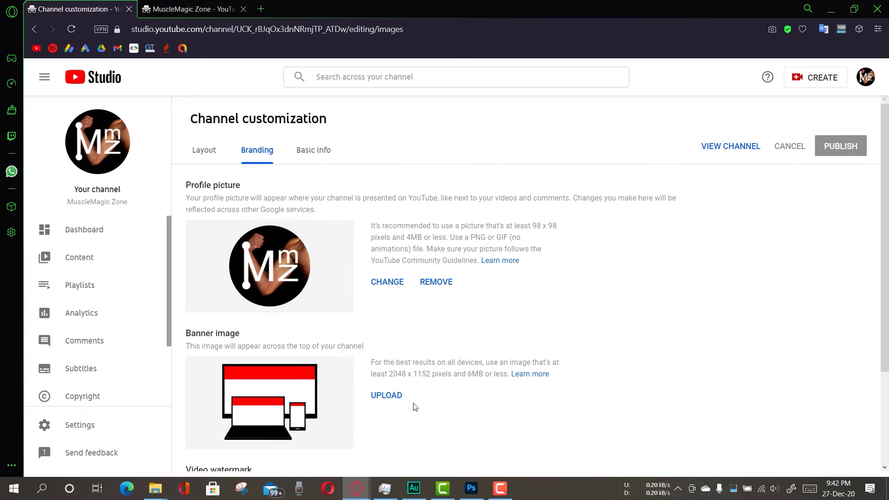
scroll(366, 363, down, 3)
scroll(260, 284, up, 3)
scroll(259, 285, down, 3)
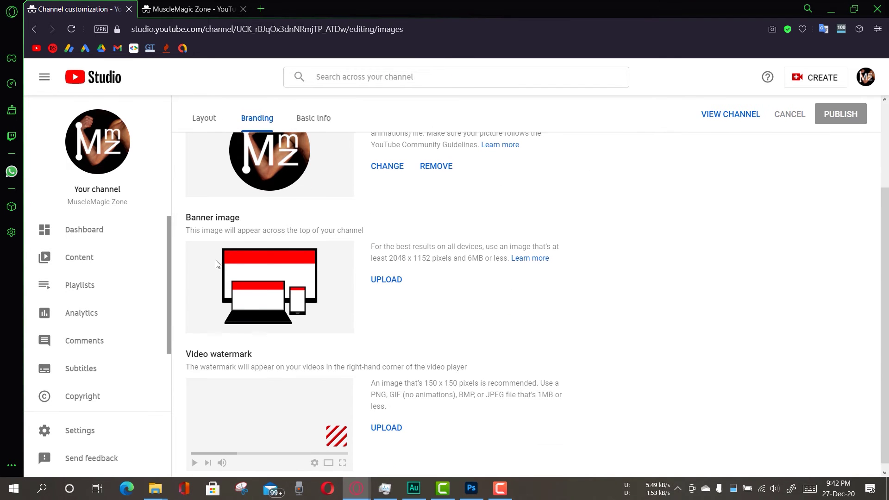
click(377, 285)
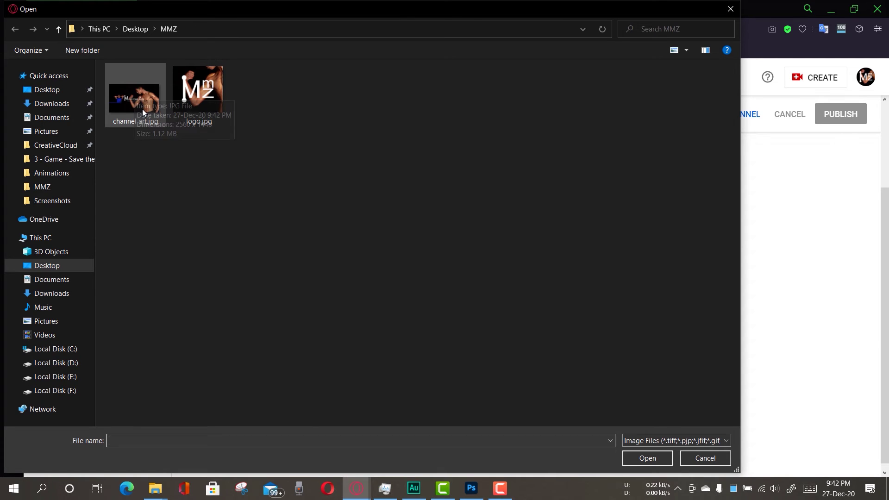
click(135, 95)
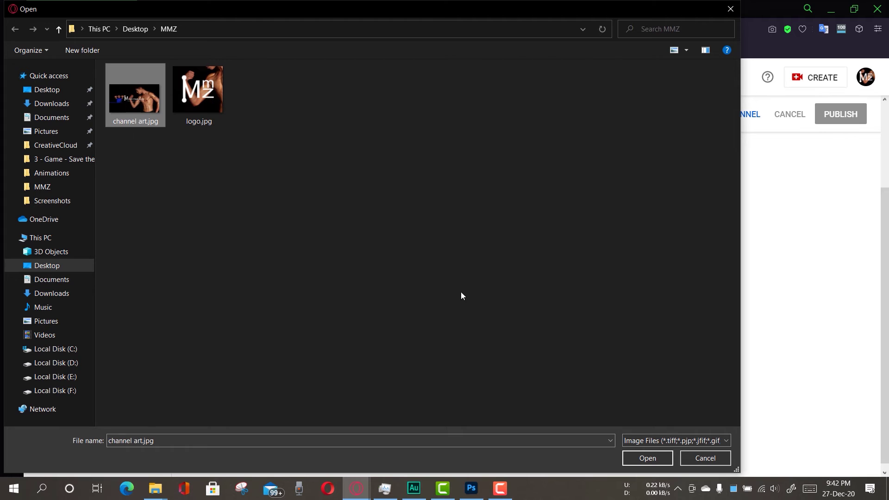
click(651, 460)
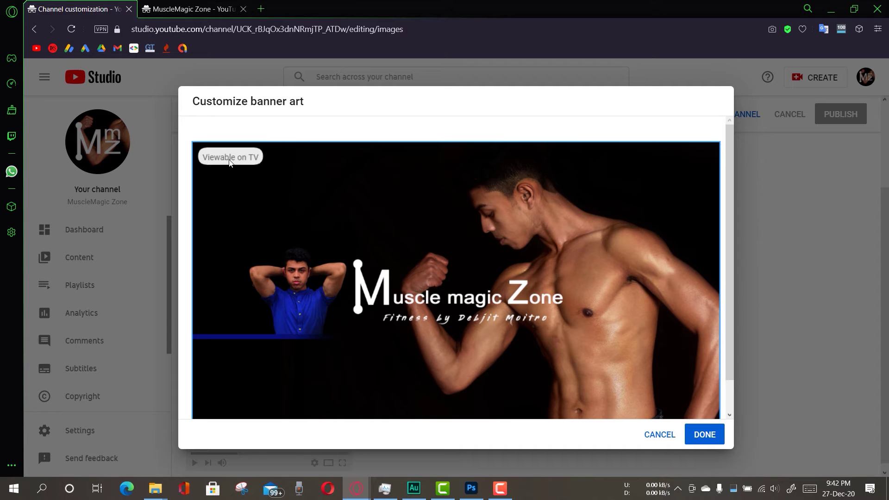
- Accept the banner crop, publish the branding changes and go to the channel page
click(711, 441)
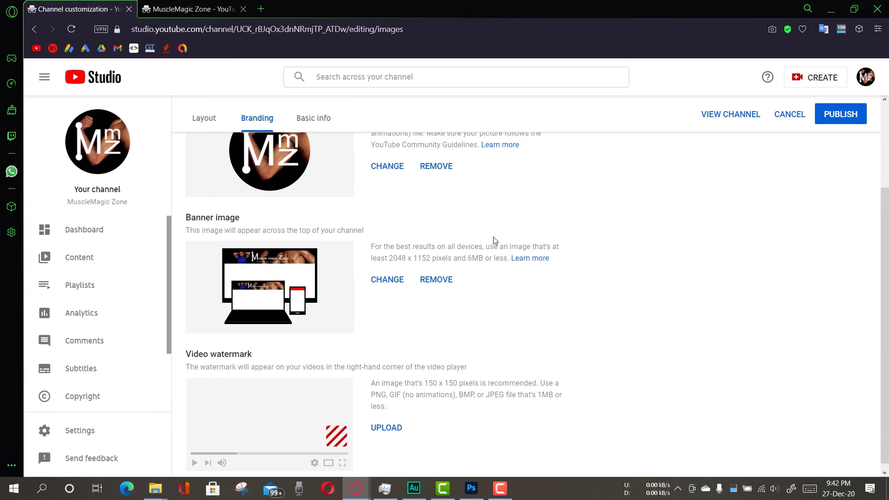
click(846, 122)
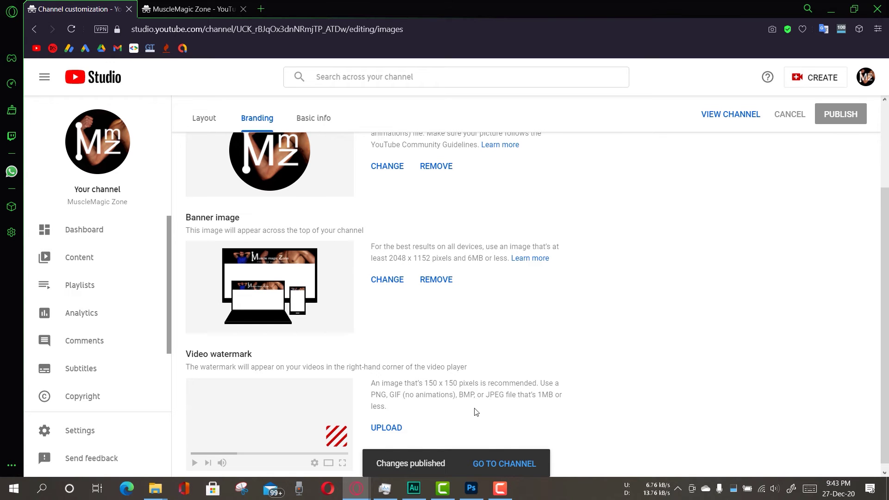
click(501, 464)
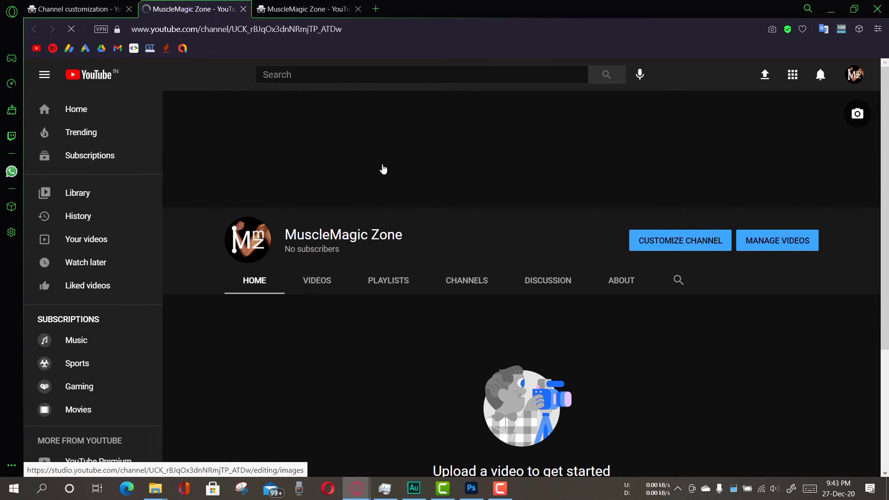
- Scroll the MuscleMagic Zone channel page to check the new 'Muscle magic Zone' banner
scroll(453, 215, down, 4)
scroll(454, 212, up, 4)
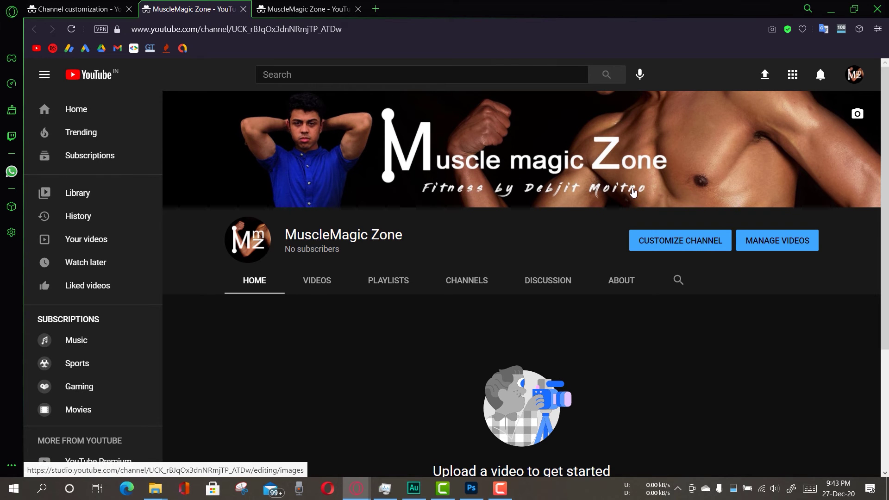
scroll(634, 192, down, 3)
scroll(600, 164, up, 3)
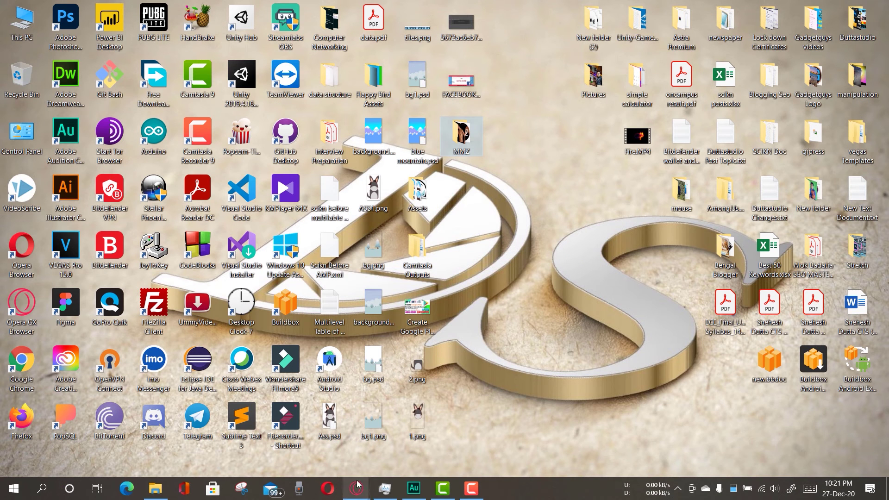
- Minimize Opera GX and launch Wondershare Filmora9 from its desktop shortcut
mouse_move(357, 489)
click(385, 462)
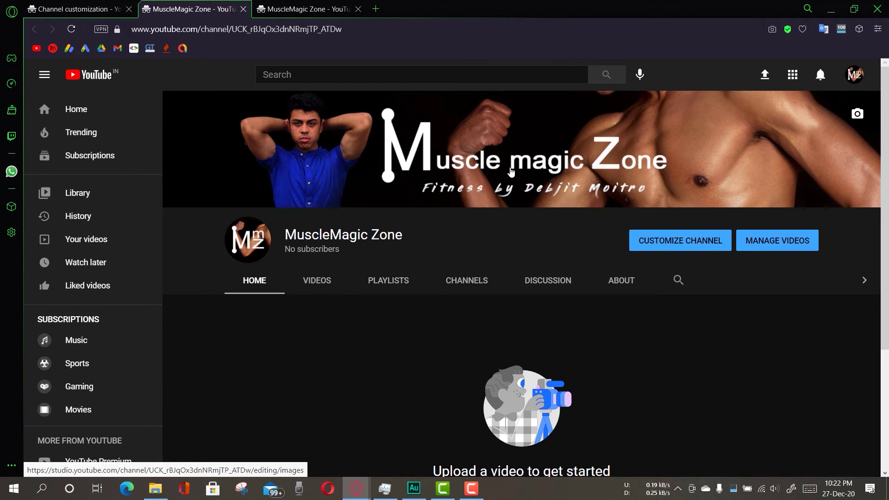
click(840, 6)
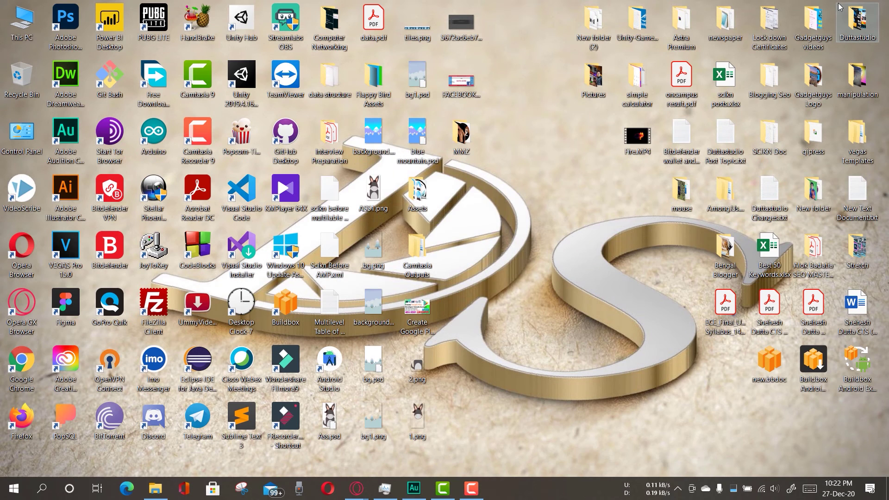
click(283, 363)
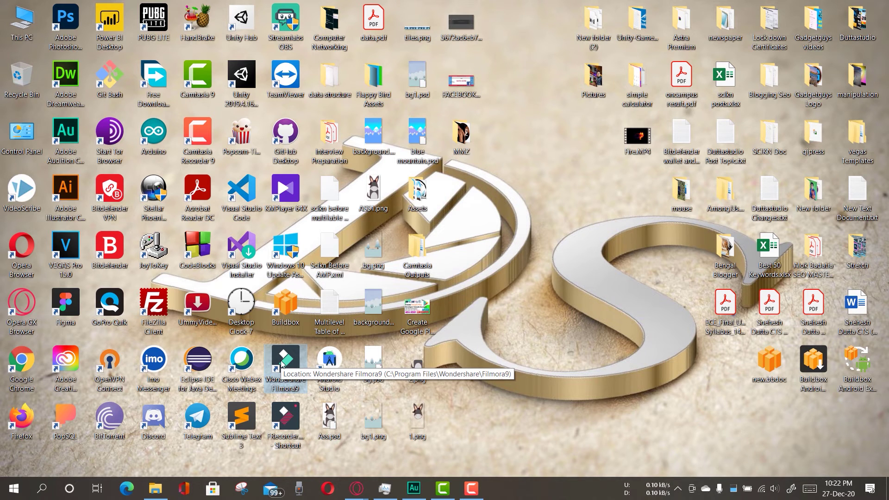
double_click(282, 363)
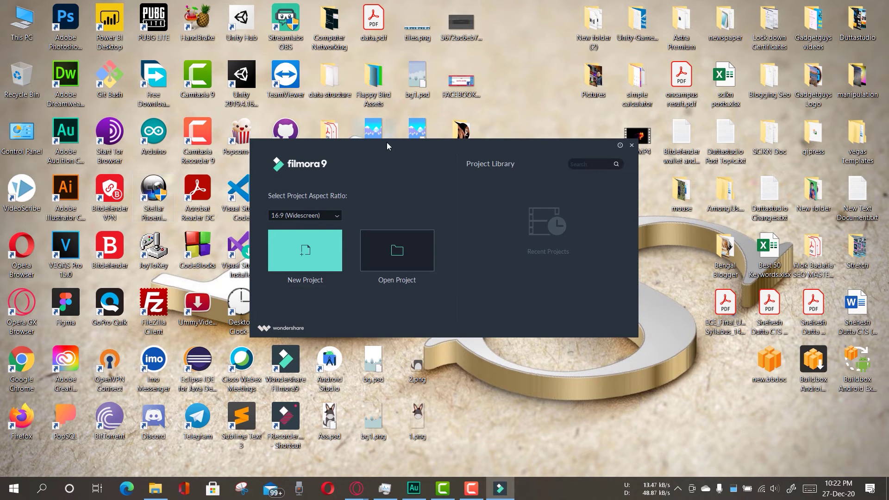
- Start a new project, dismiss the Message Center, and import Fire.MP4 into the media library
drag(386, 151, 371, 147)
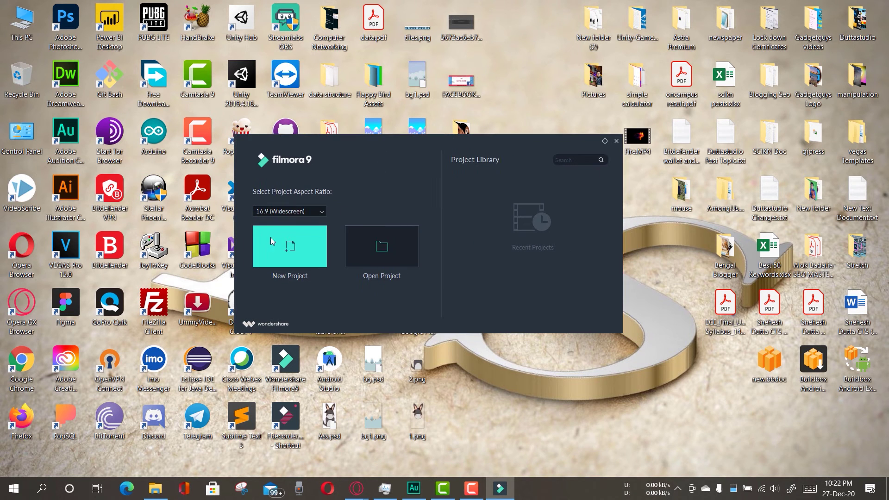
click(294, 253)
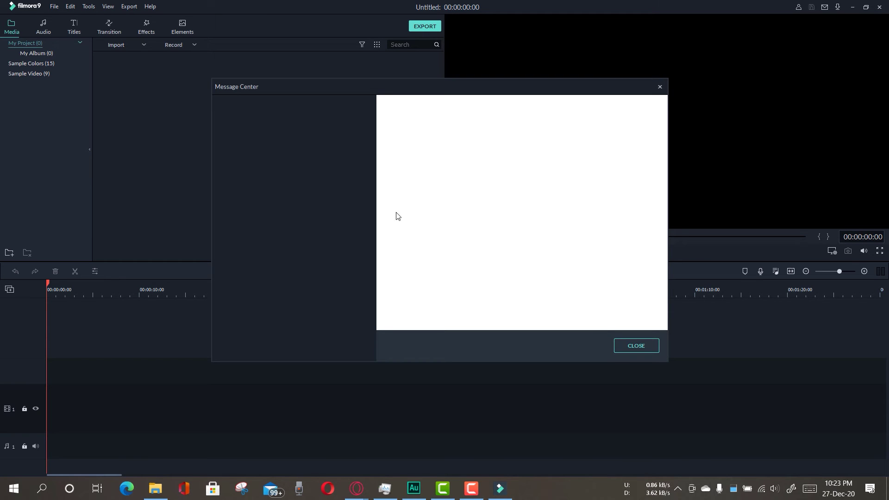
click(633, 349)
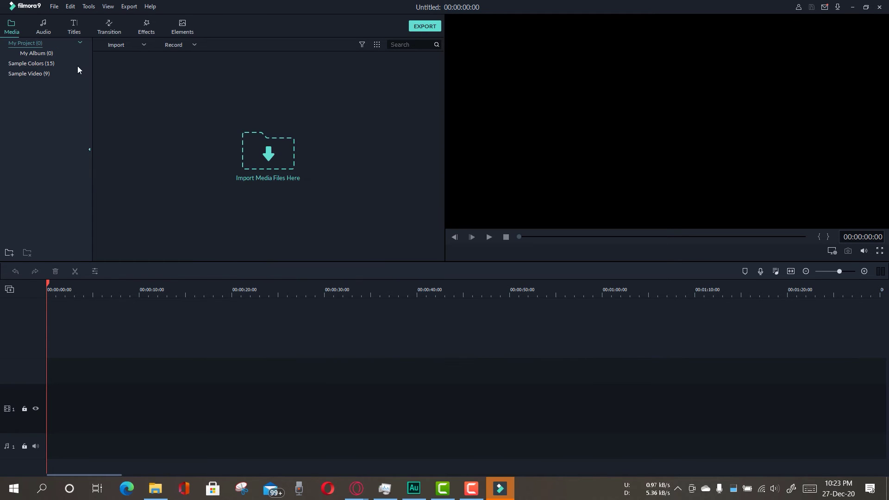
click(269, 169)
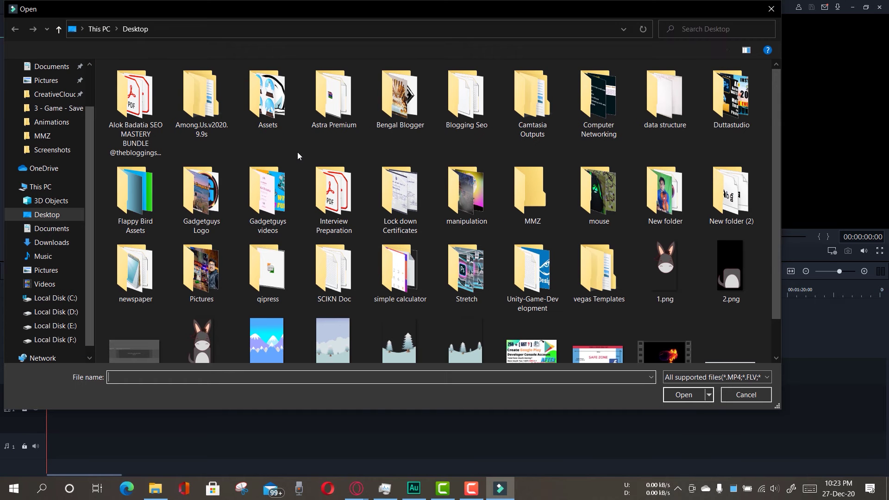
scroll(417, 209, down, 2)
click(671, 311)
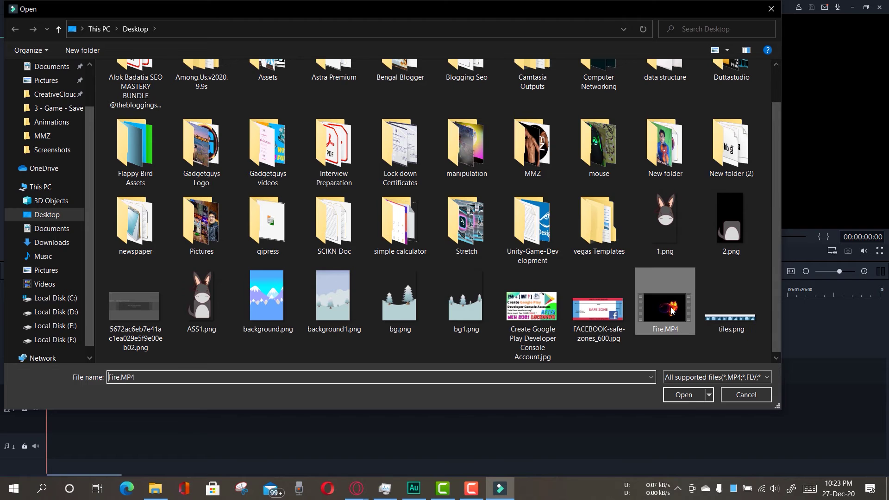
click(684, 394)
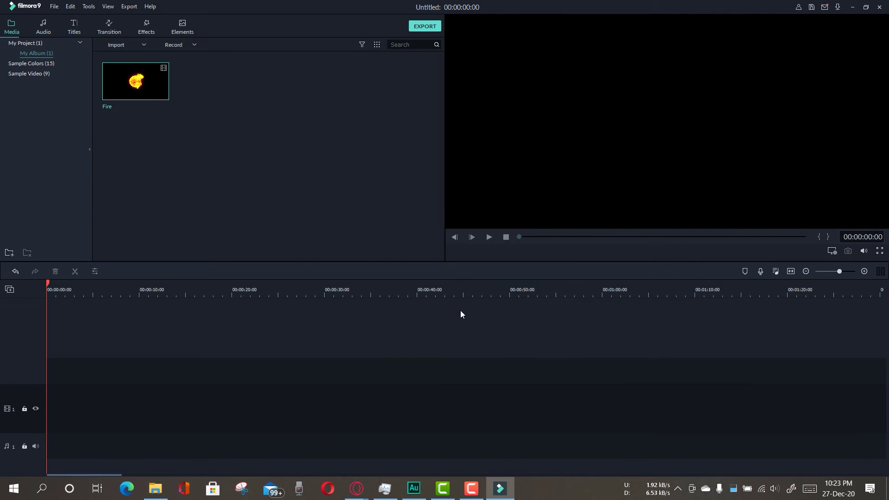
- Place the Fire clip on the video track, keeping the current project settings unchanged
mouse_move(136, 93)
drag(153, 79, 37, 340)
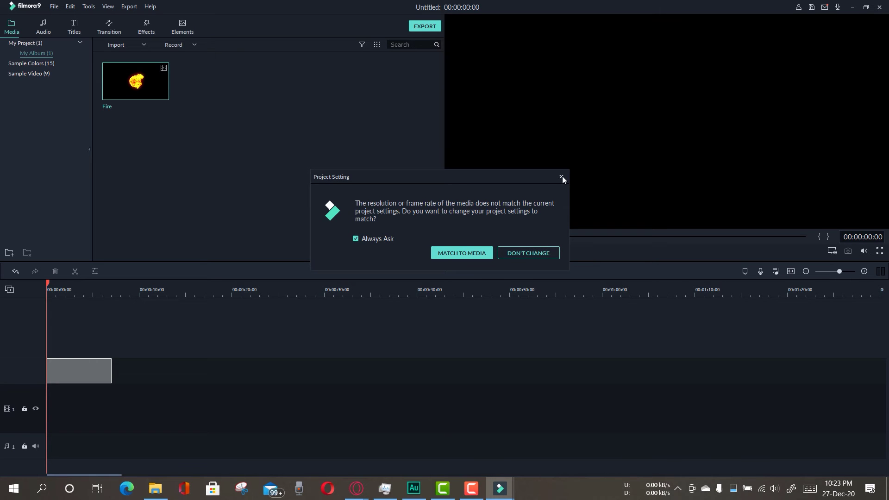
click(544, 254)
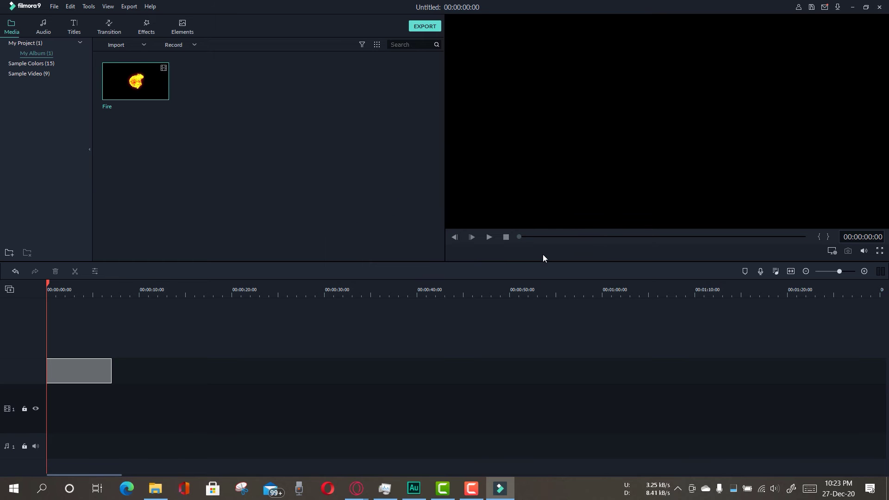
click(67, 284)
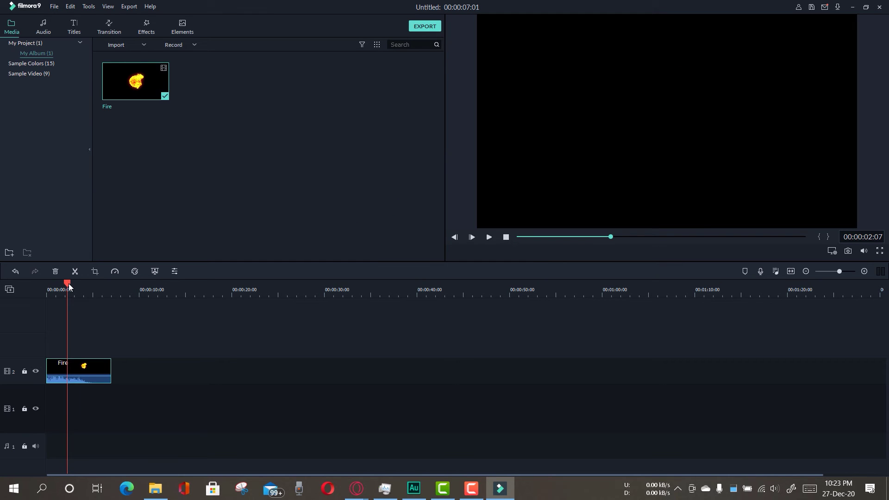
click(62, 284)
drag(55, 284, 30, 285)
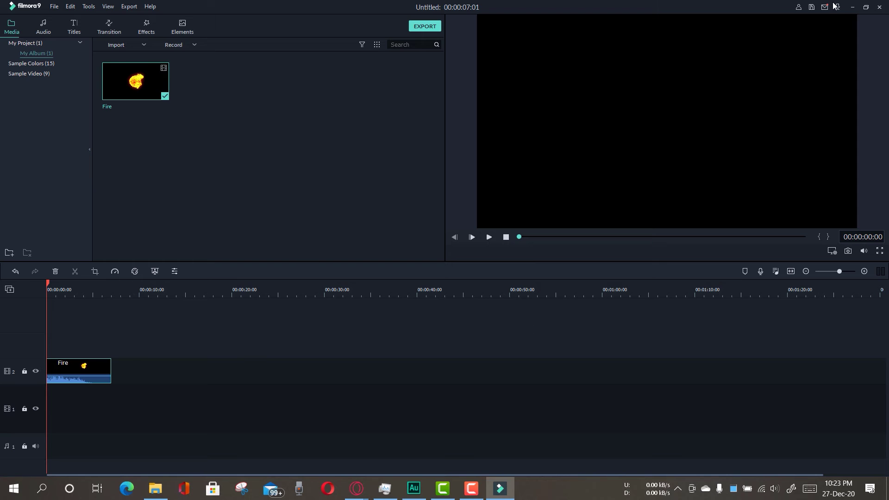
- Import Untitled-1.png and 1.jpg from the MMZ folder
click(118, 44)
click(138, 55)
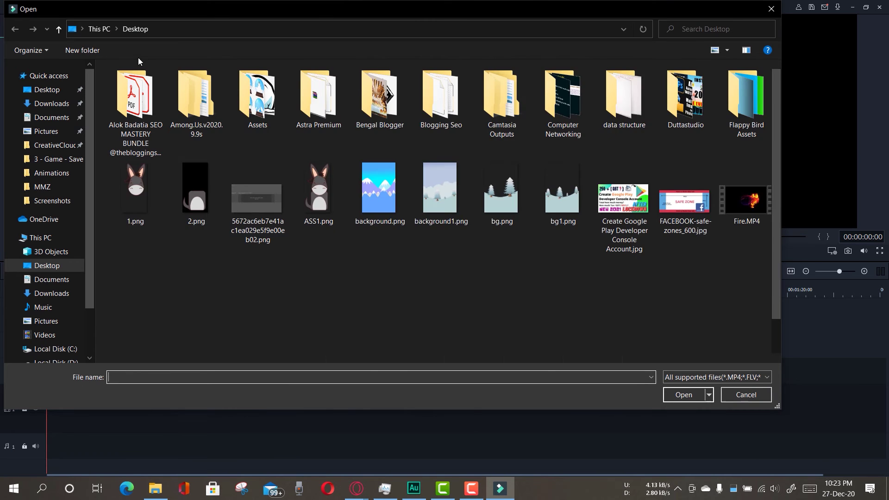
double_click(535, 187)
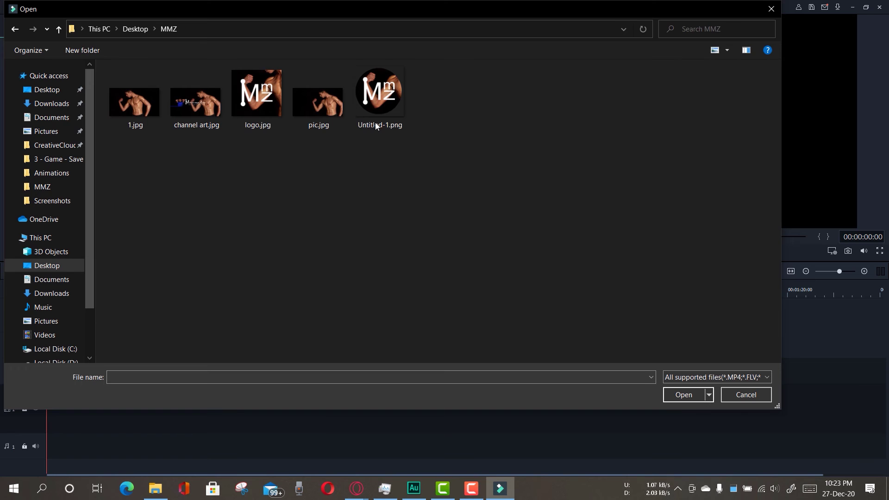
click(370, 94)
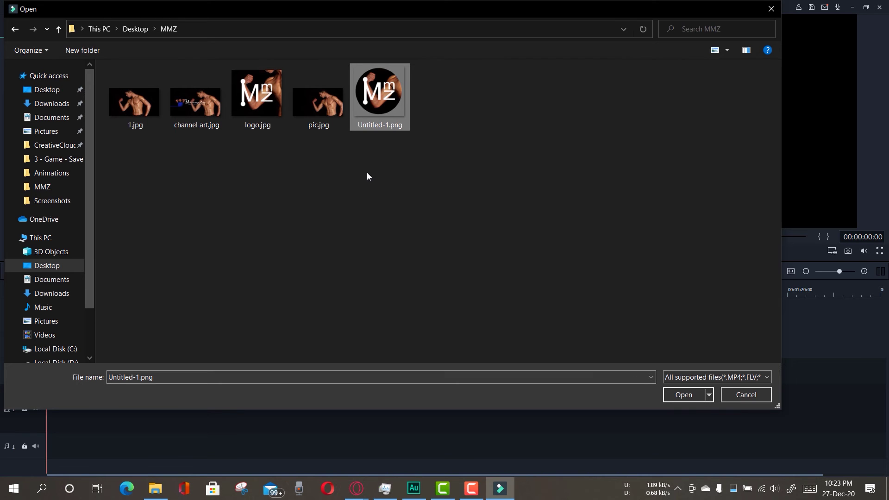
ctrl+click(149, 90)
click(685, 395)
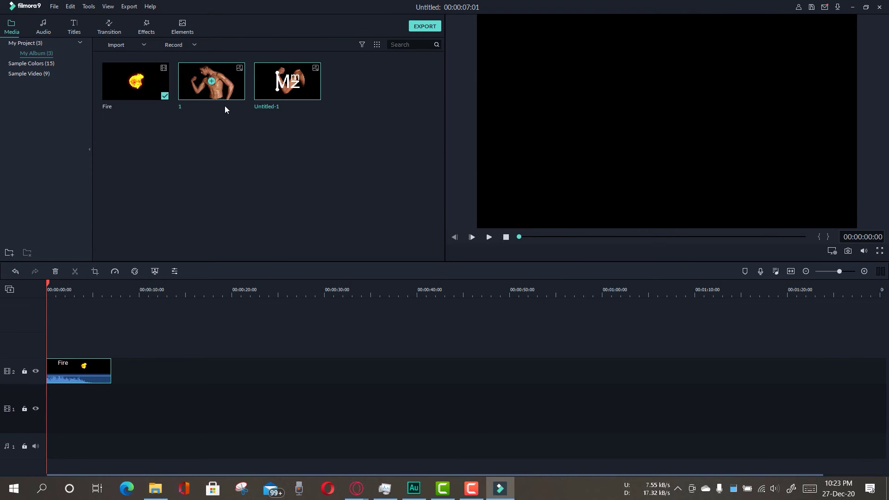
- Put photo 1 and the Untitled-1 logo on a track above Fire, then move the photo off track 3
drag(236, 88, 44, 394)
drag(258, 180, 72, 346)
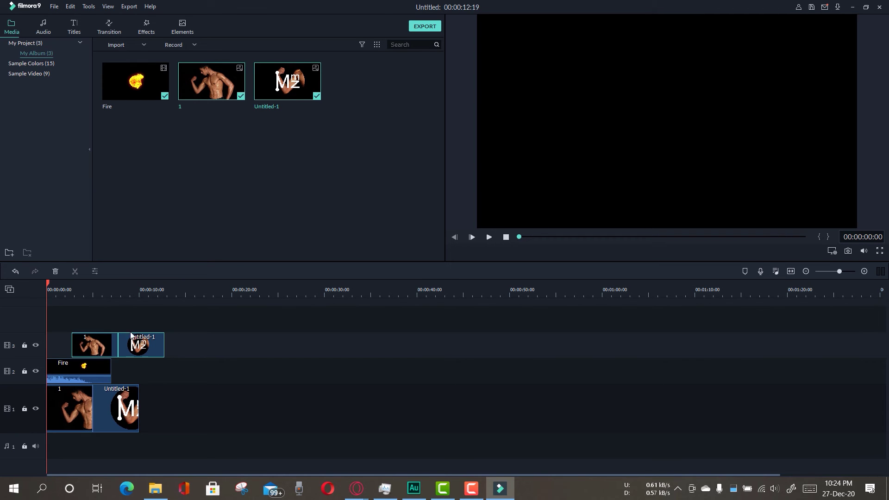
click(489, 238)
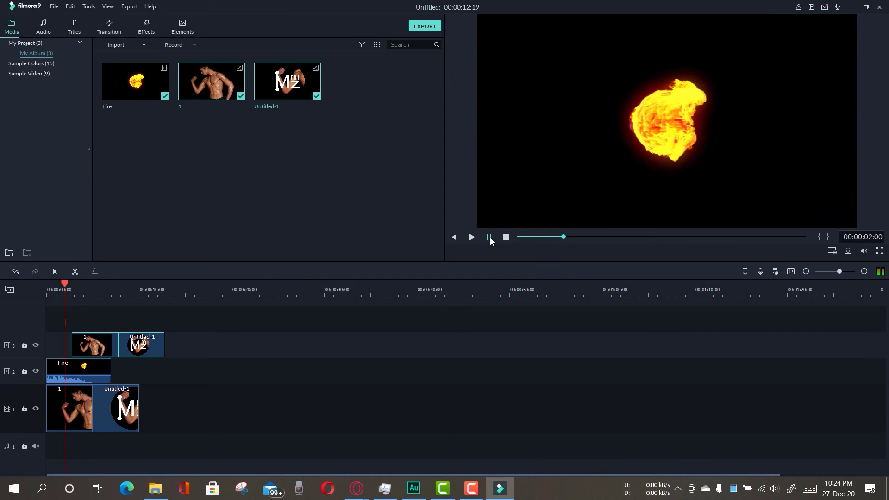
click(490, 237)
drag(564, 237, 544, 233)
mouse_move(126, 349)
mouse_down()
mouse_move(112, 348)
mouse_move(119, 352)
mouse_up()
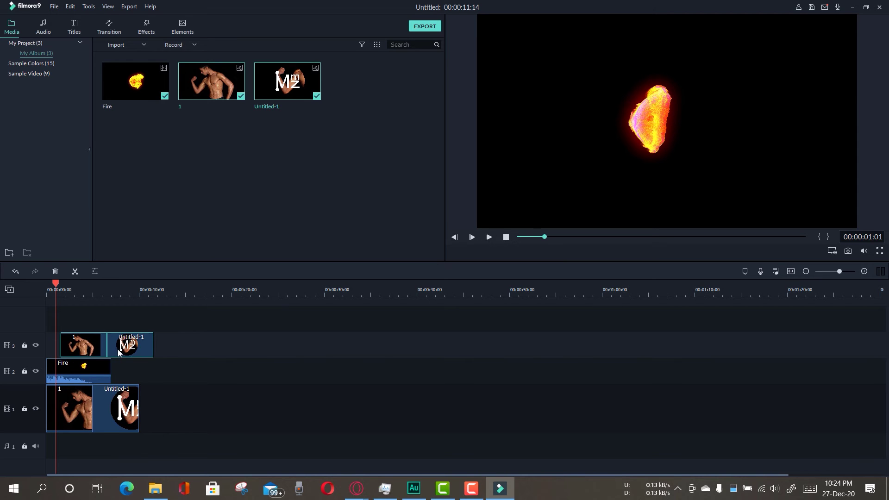
click(192, 323)
click(86, 350)
mouse_move(85, 350)
mouse_down()
mouse_move(125, 347)
mouse_move(77, 343)
mouse_up()
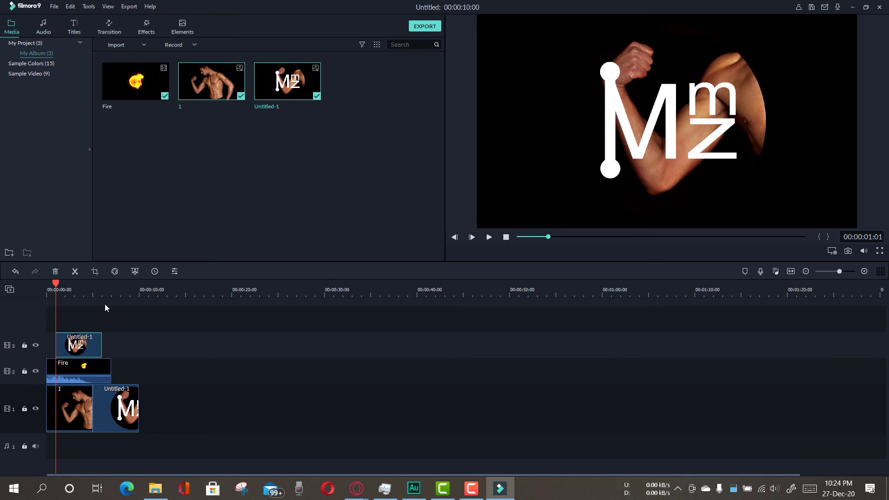
- Shrink the MMZ logo to a small badge in the preview
double_click(711, 121)
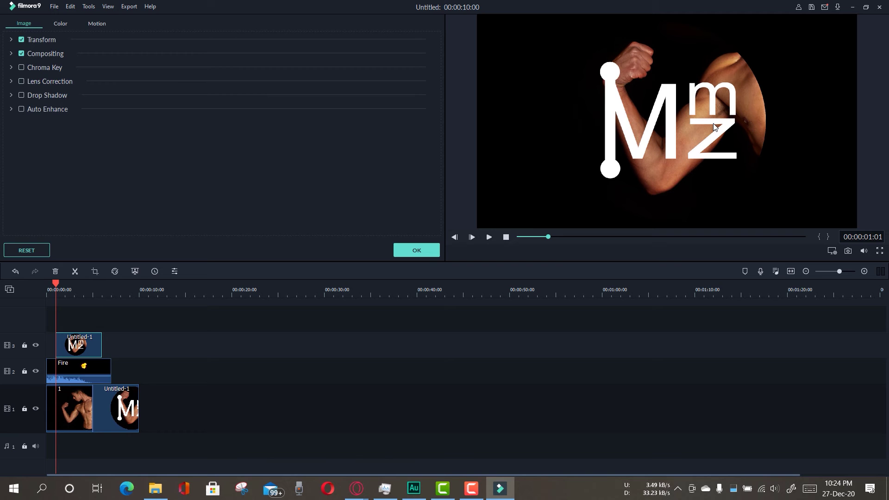
click(421, 251)
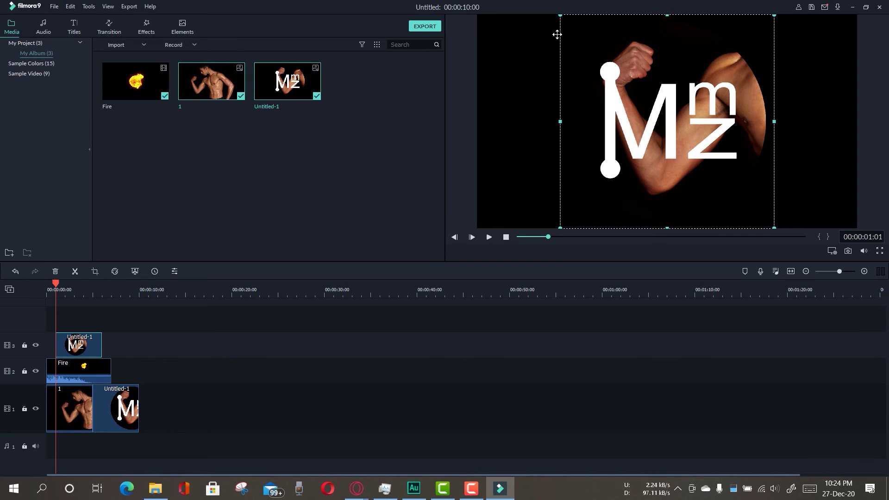
drag(560, 15, 666, 133)
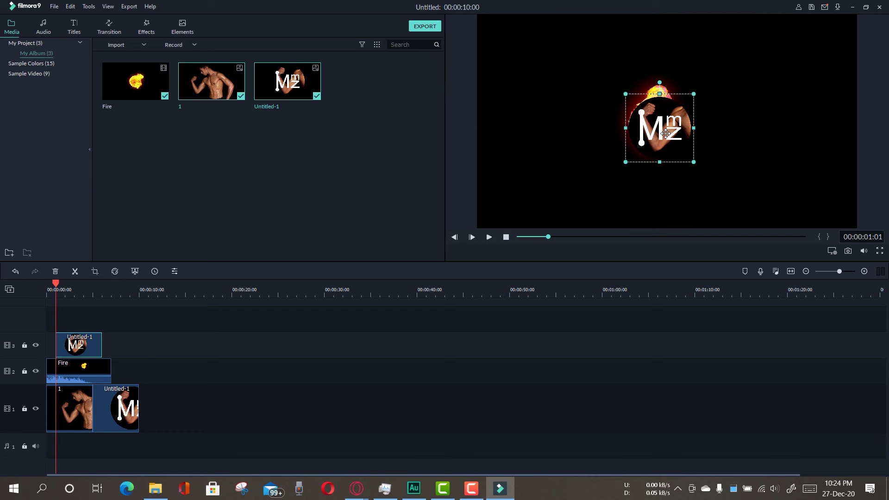
drag(695, 163, 655, 122)
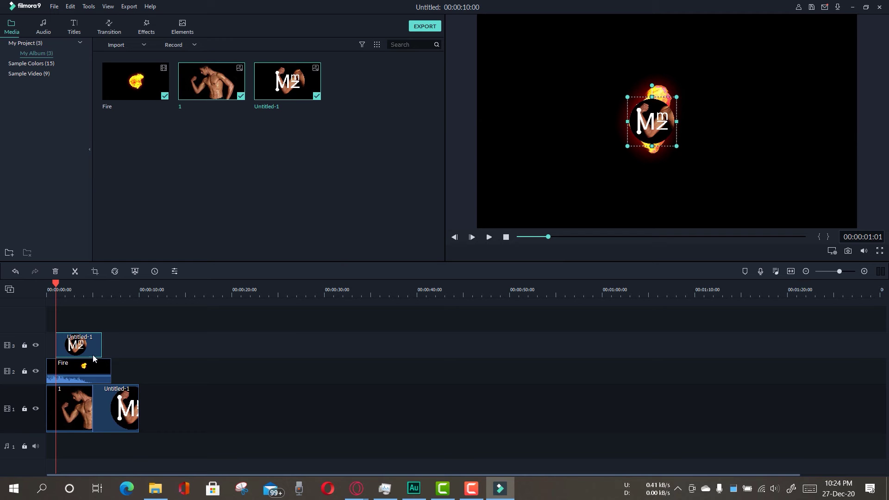
- Delete the extra Untitled-1 clip, move Fire to track 3 at the start and the logo to track 2
click(167, 407)
click(130, 415)
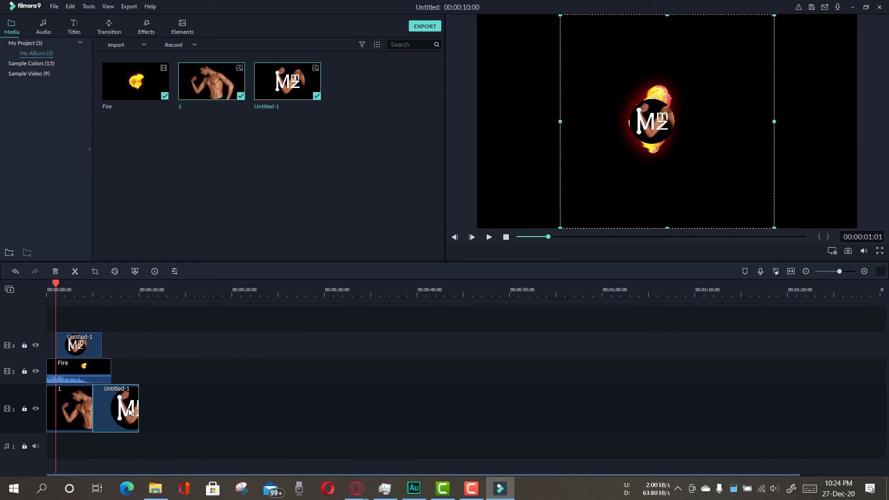
key(Delete)
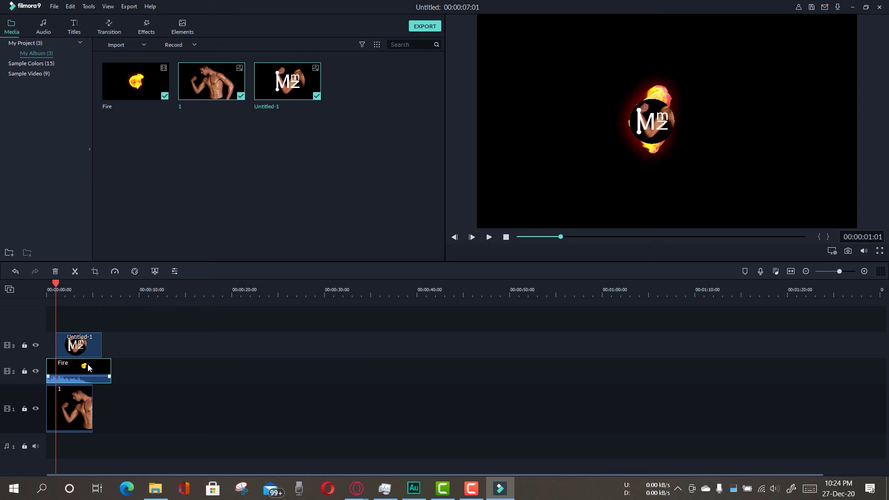
drag(70, 366, 162, 341)
drag(87, 348, 101, 373)
drag(167, 339, 71, 335)
- Lengthen photo clip 1 to 00:00:07:01 and reposition the logo along track 2
click(80, 420)
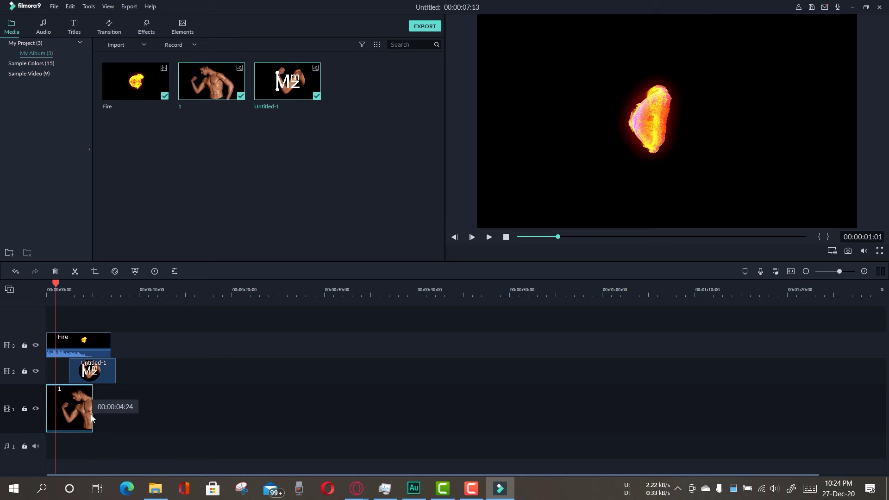
drag(92, 414, 110, 416)
mouse_move(101, 375)
mouse_down()
mouse_move(87, 373)
mouse_move(112, 375)
mouse_up()
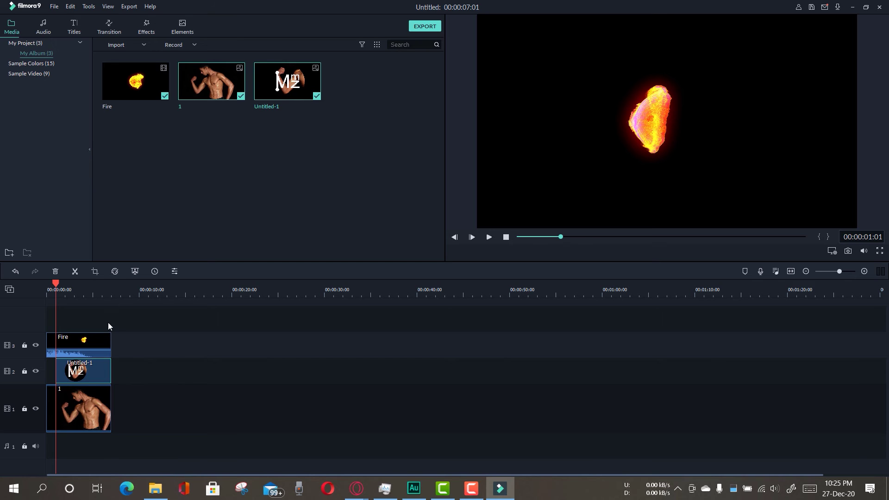
drag(56, 283, 44, 283)
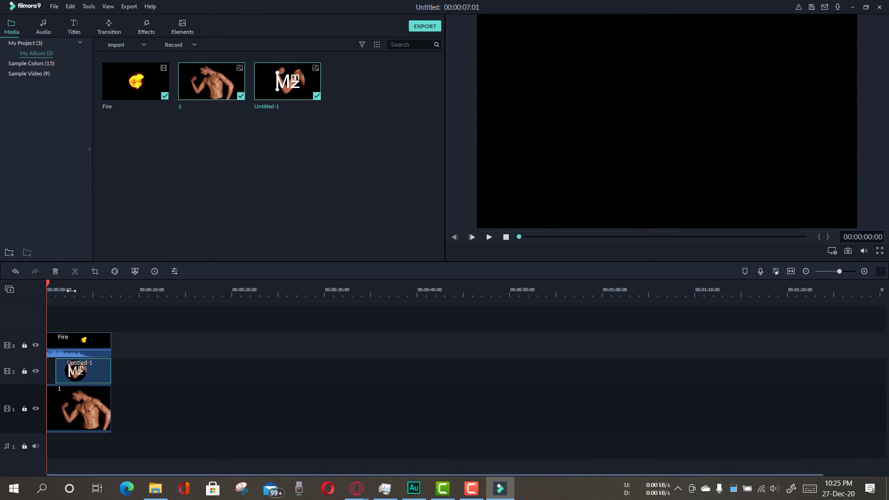
- Set the Fire clip's compositing blending mode to Screen
click(489, 237)
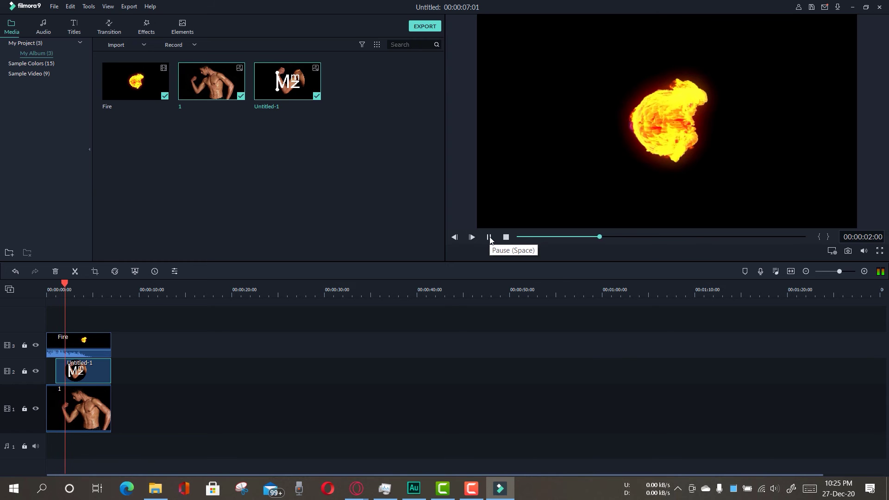
click(489, 237)
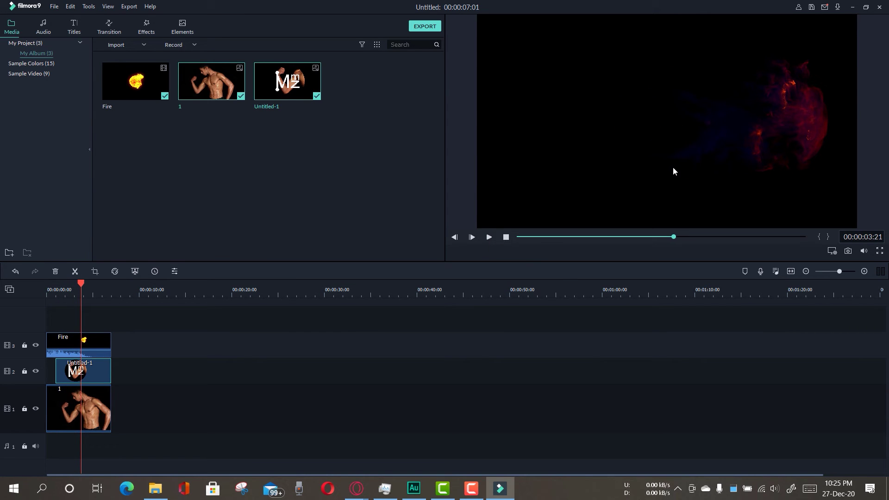
click(71, 343)
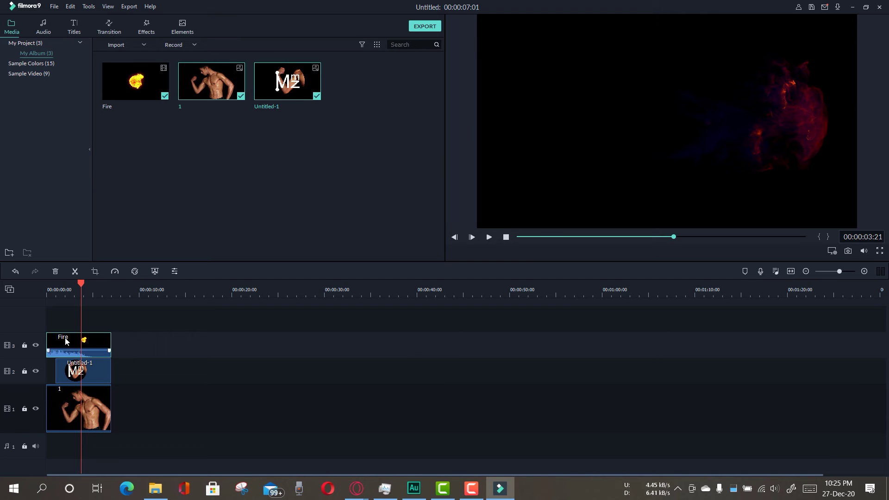
double_click(65, 341)
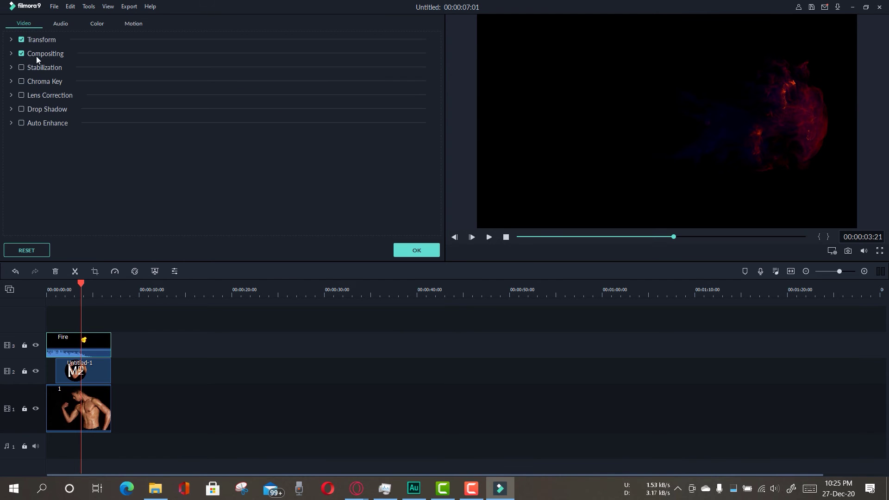
click(11, 54)
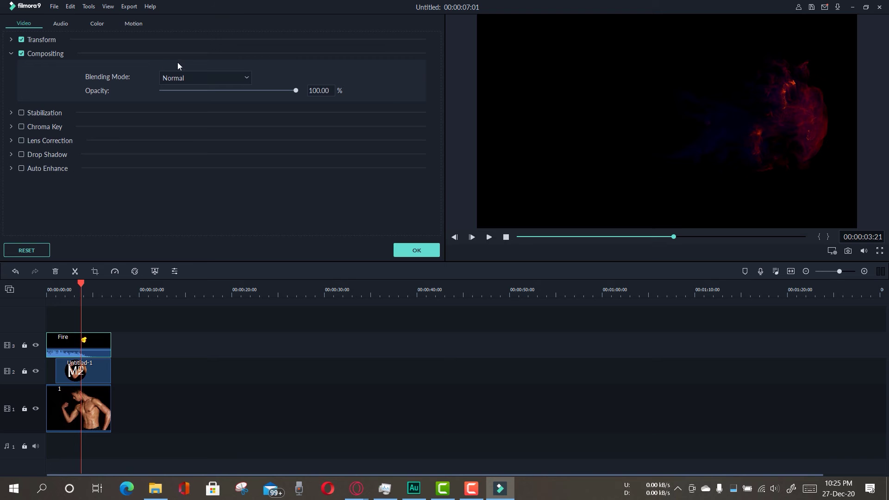
click(200, 79)
click(190, 148)
click(428, 253)
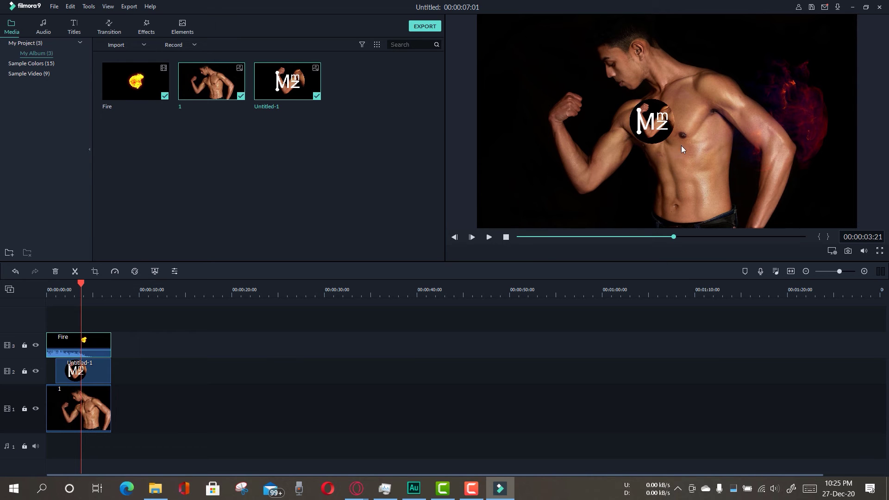
- Preview the fire blend, then move the Fire clip to start about 11 seconds in
click(64, 295)
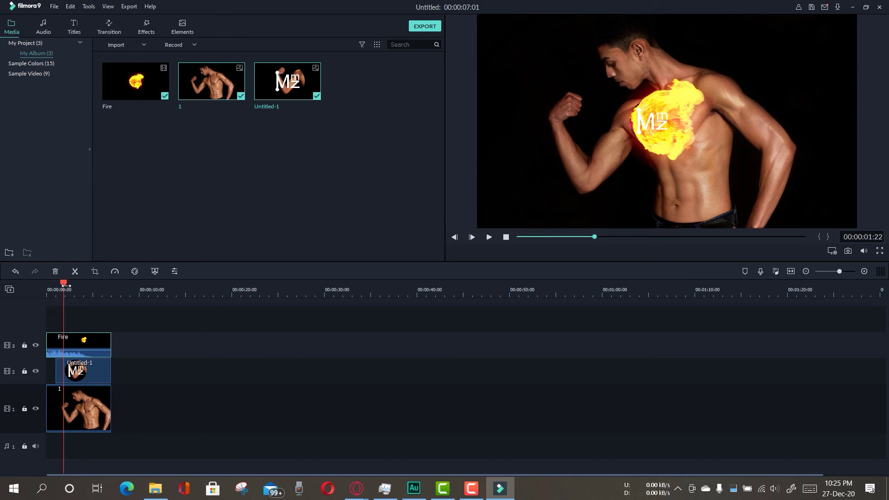
drag(64, 288, 44, 285)
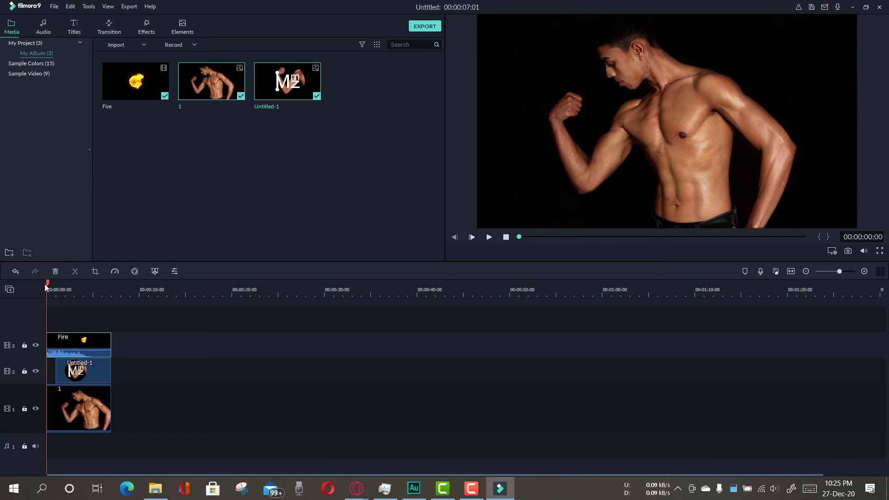
click(490, 238)
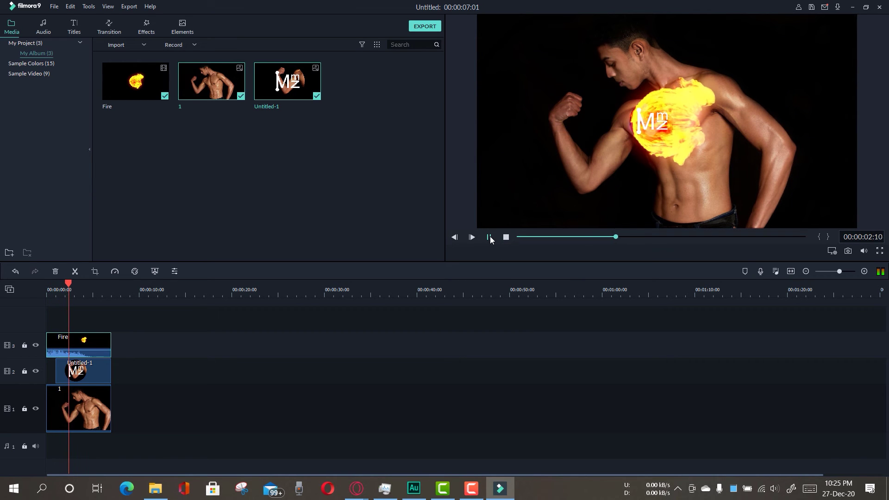
click(490, 238)
click(82, 378)
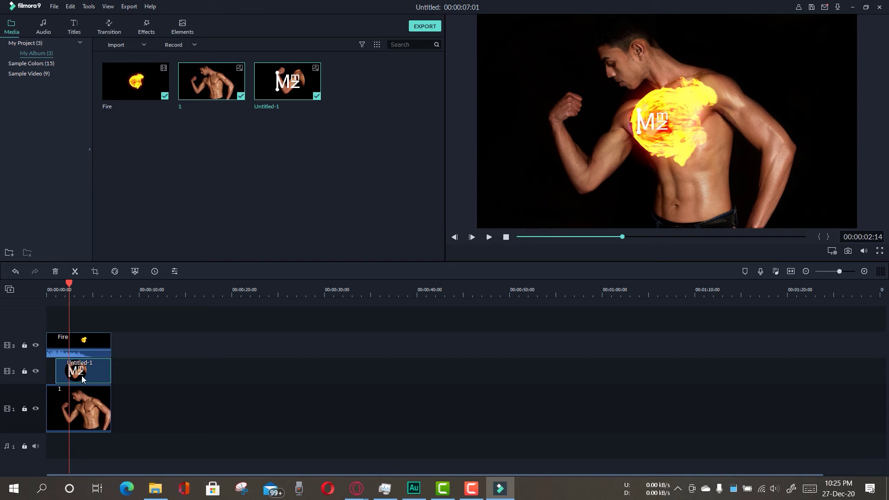
key(Right)
key(Right)
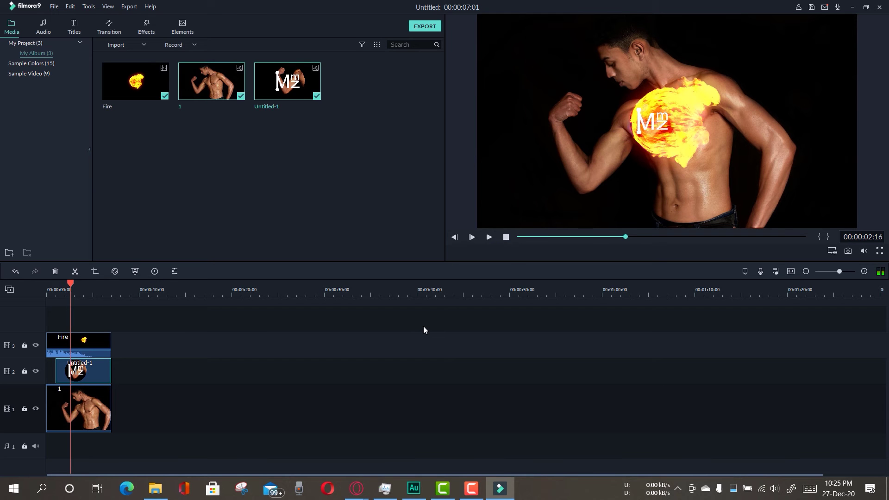
key(Left)
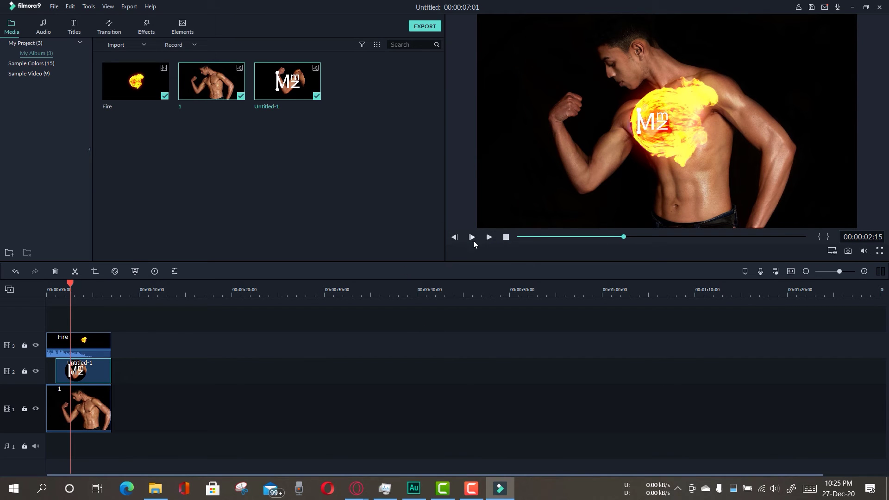
click(489, 238)
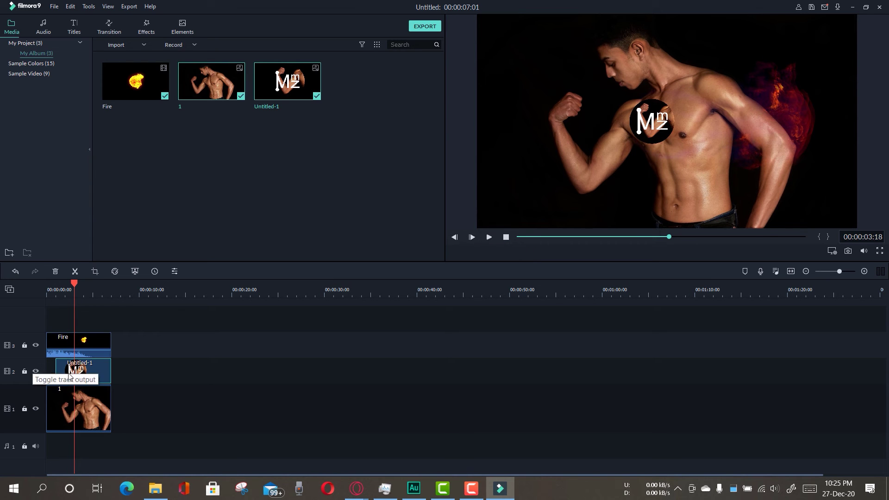
drag(99, 340, 207, 339)
click(103, 371)
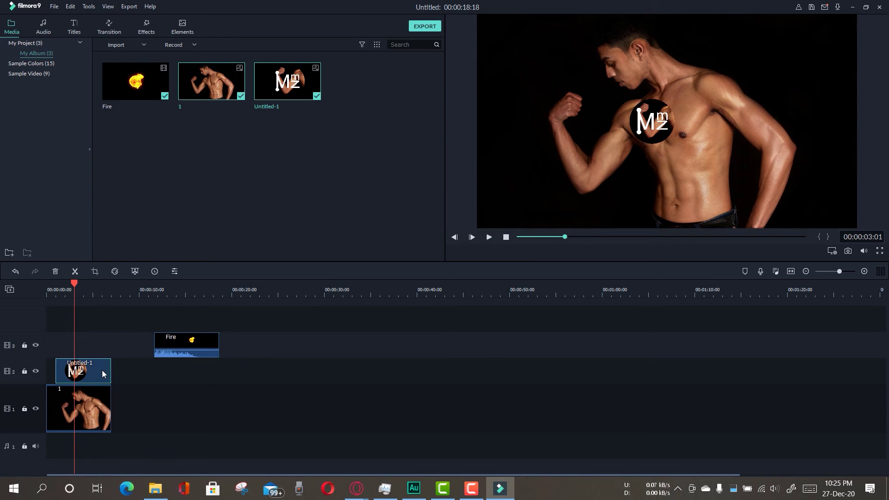
- Enlarge the MMZ logo slightly and move the Fire clip back to the start of track 3
double_click(660, 131)
drag(677, 148, 684, 154)
drag(181, 346, 73, 346)
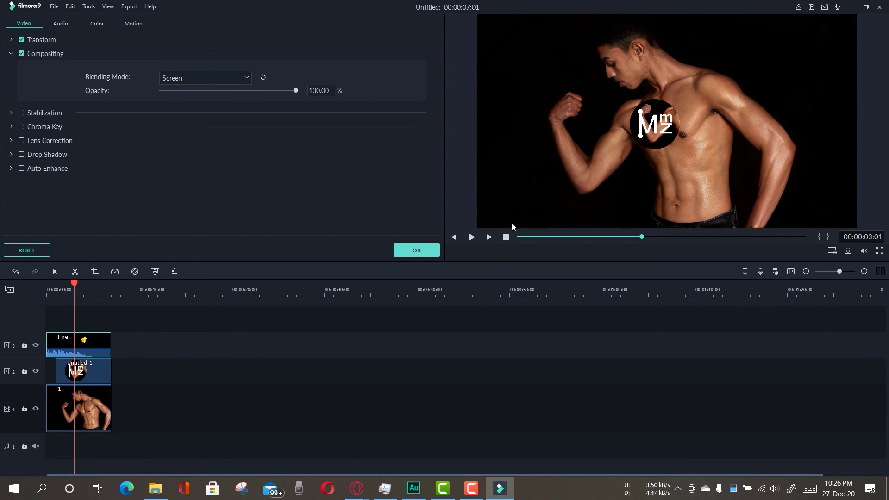
click(490, 238)
click(54, 289)
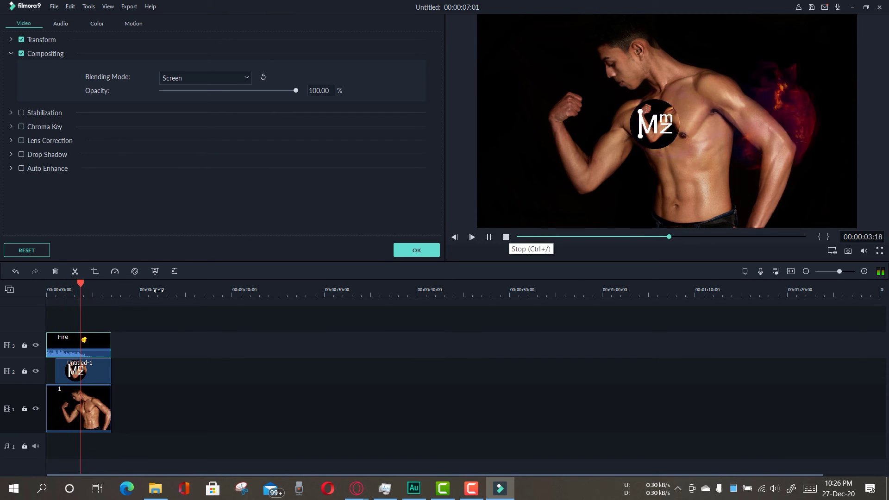
click(52, 290)
click(48, 289)
- Zoom the timeline, replay the intro, and park the playhead at 00:00:00:23 on the track 1 photo
drag(79, 289, 63, 281)
scroll(64, 281, up, 5)
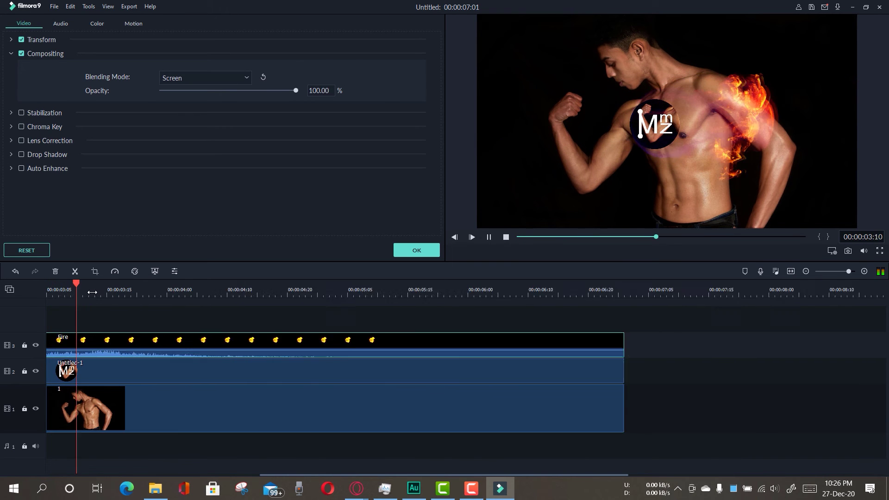
scroll(89, 283, down, 5)
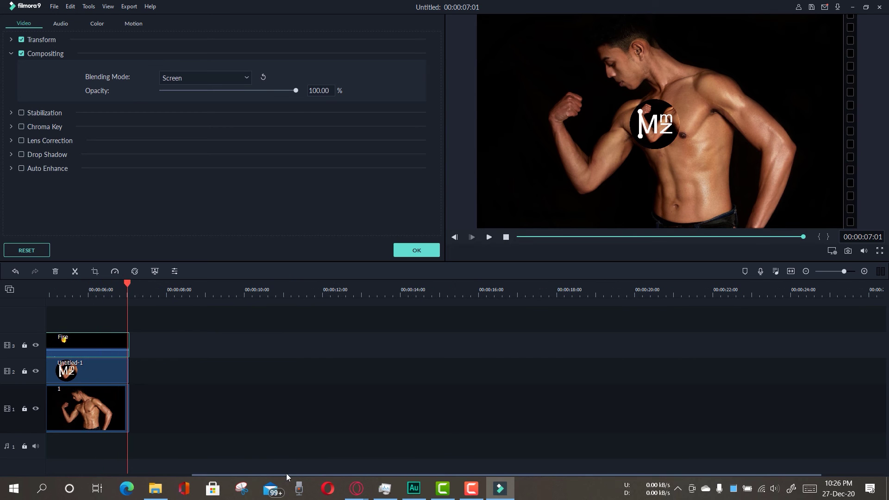
scroll(216, 474, up, 2)
drag(216, 473, 115, 473)
click(80, 286)
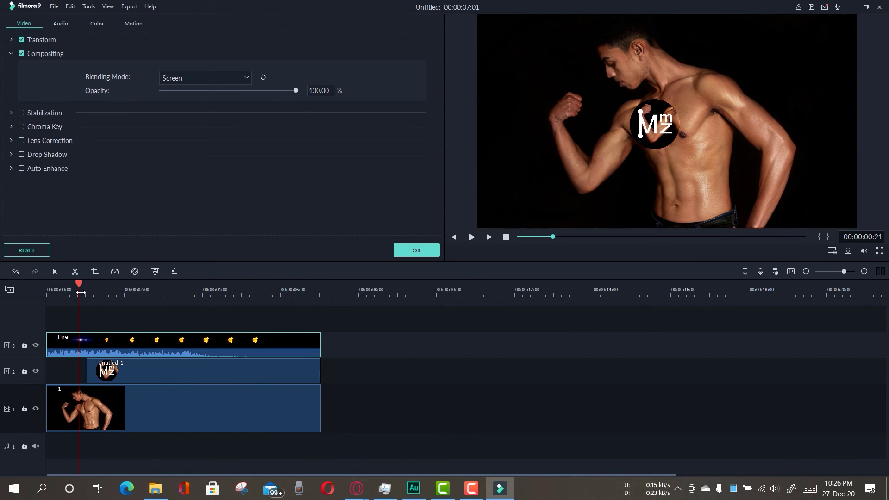
drag(80, 286, 47, 286)
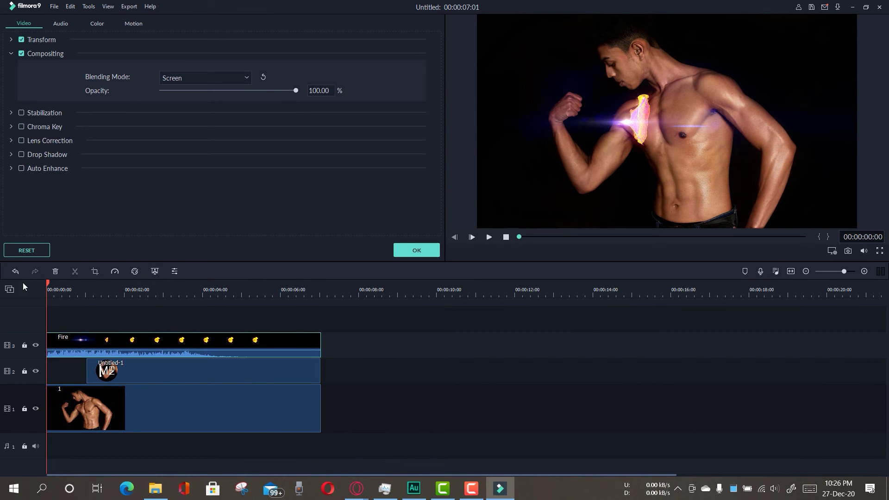
click(490, 237)
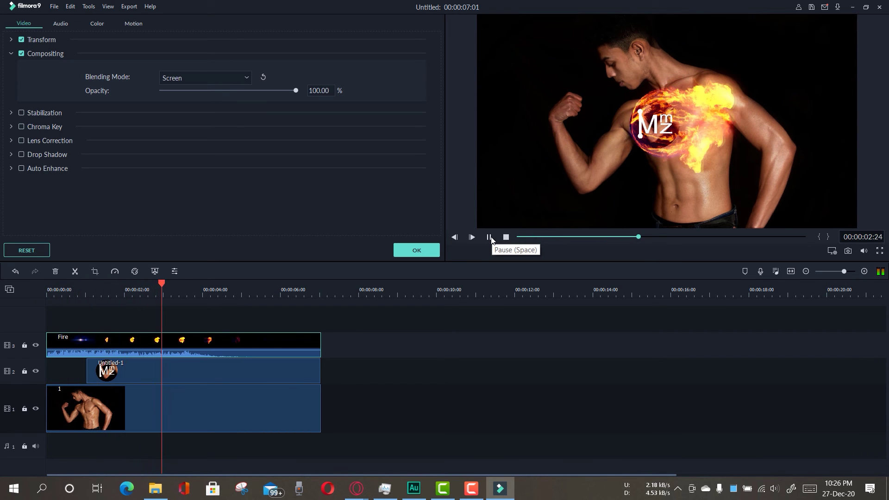
click(490, 238)
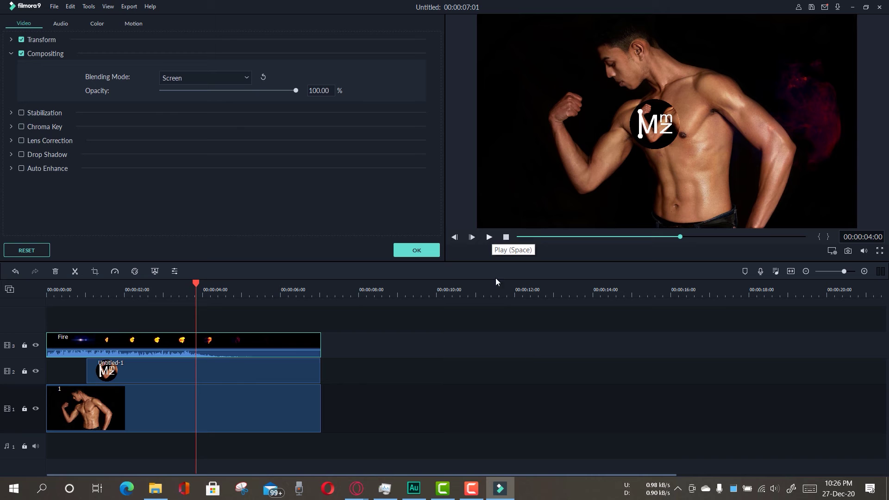
click(87, 292)
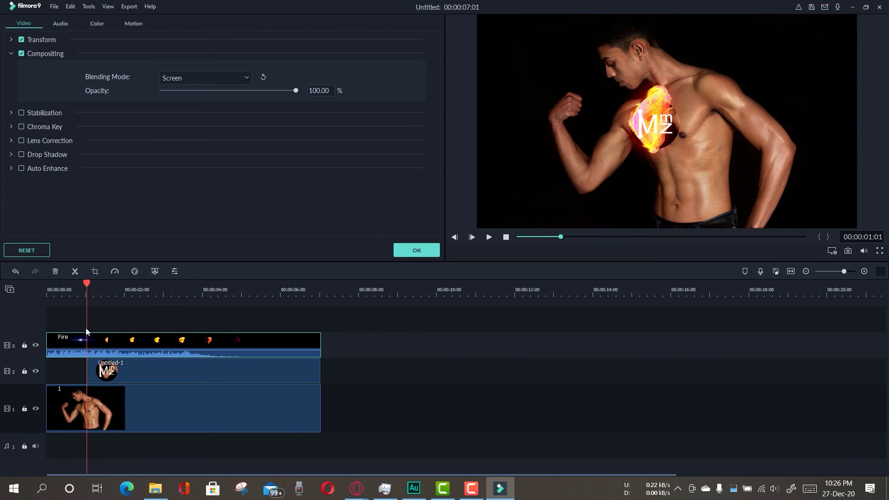
drag(86, 284, 82, 284)
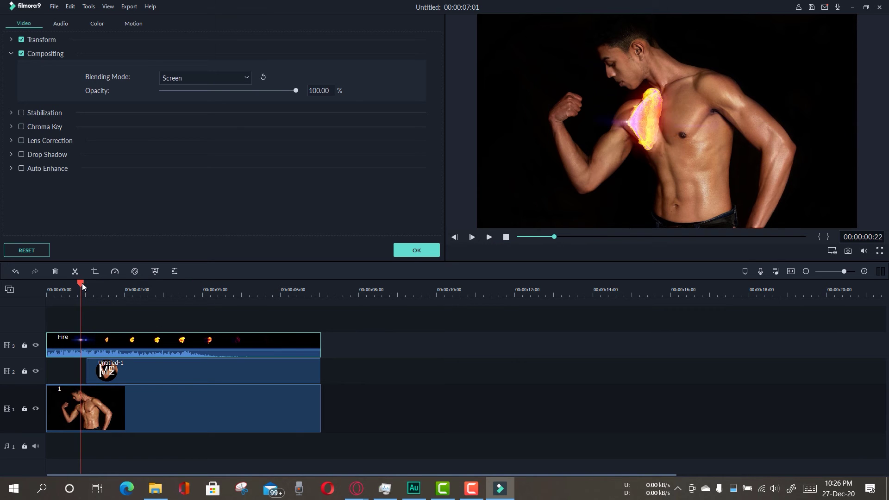
click(82, 283)
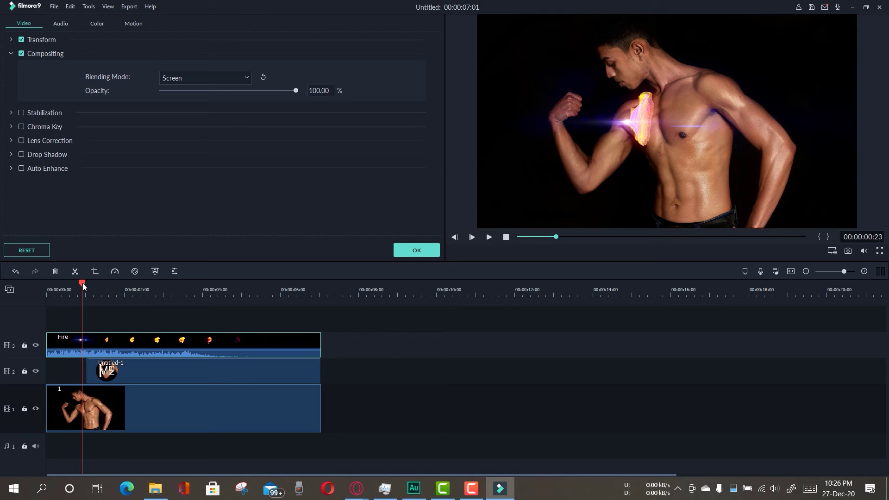
click(66, 412)
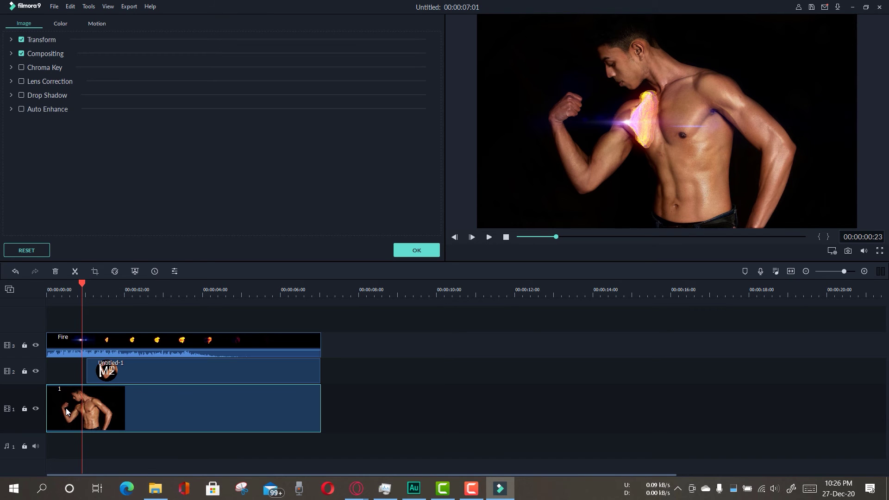
- Split the track 1 photo clip at about 0:23 and 3:11, then close the clip settings
click(75, 272)
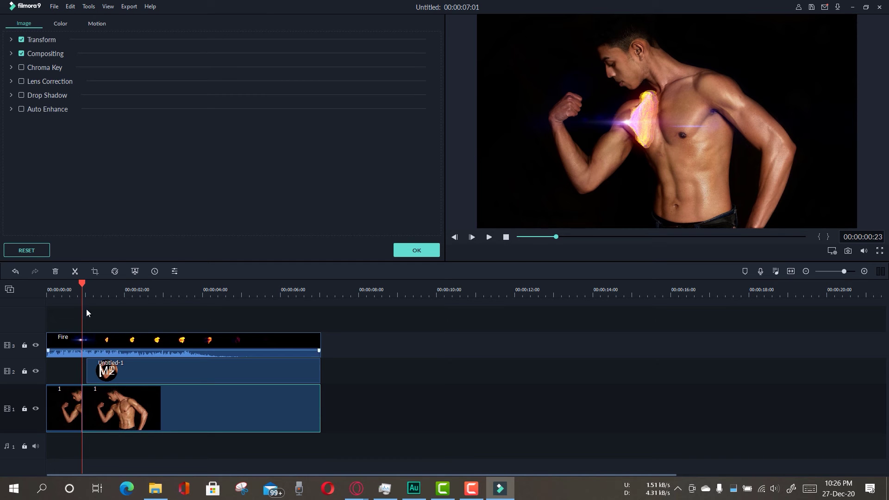
drag(92, 285, 182, 327)
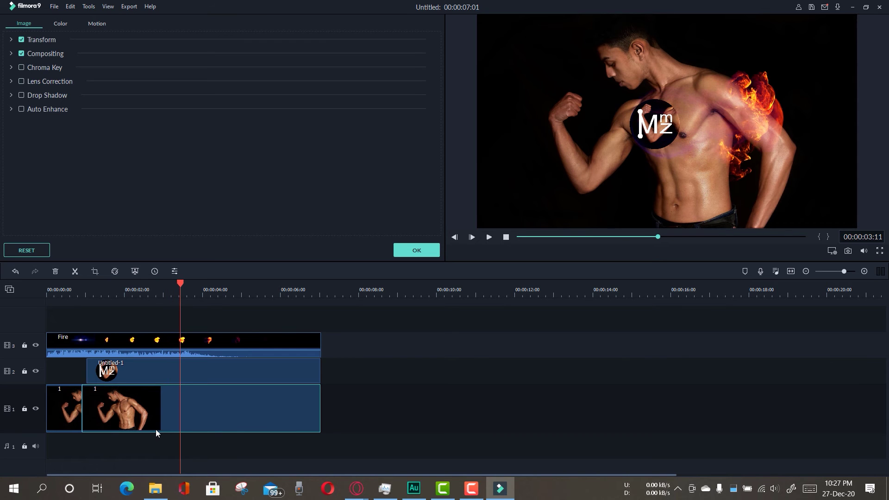
click(75, 272)
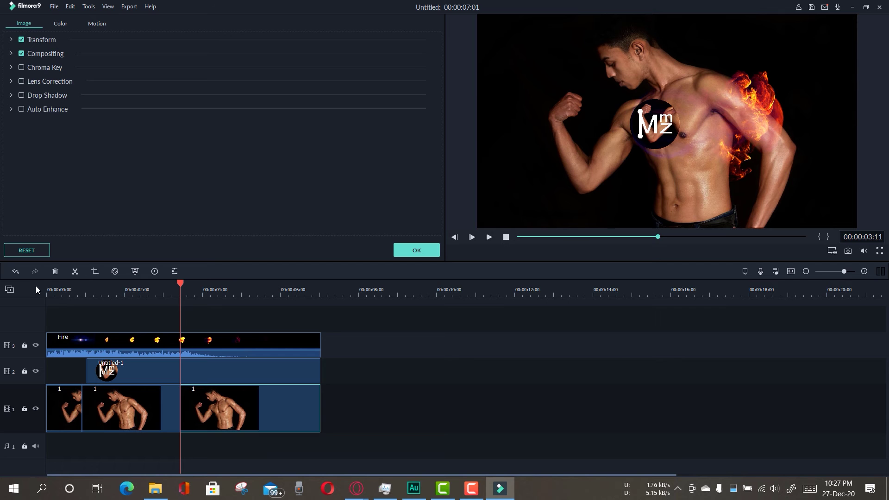
click(66, 291)
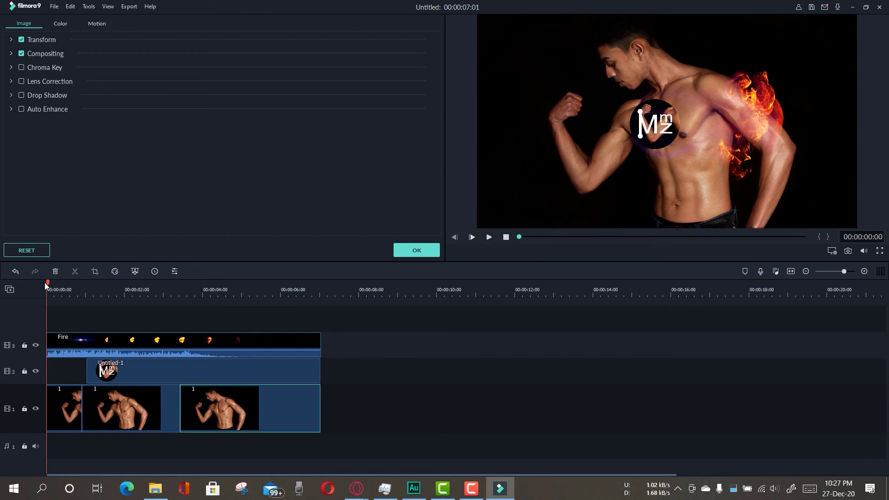
drag(66, 286, 40, 319)
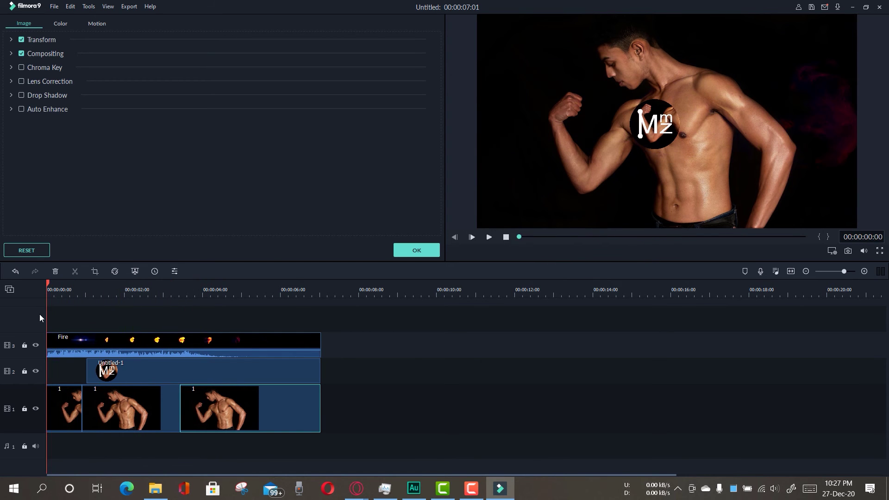
click(416, 251)
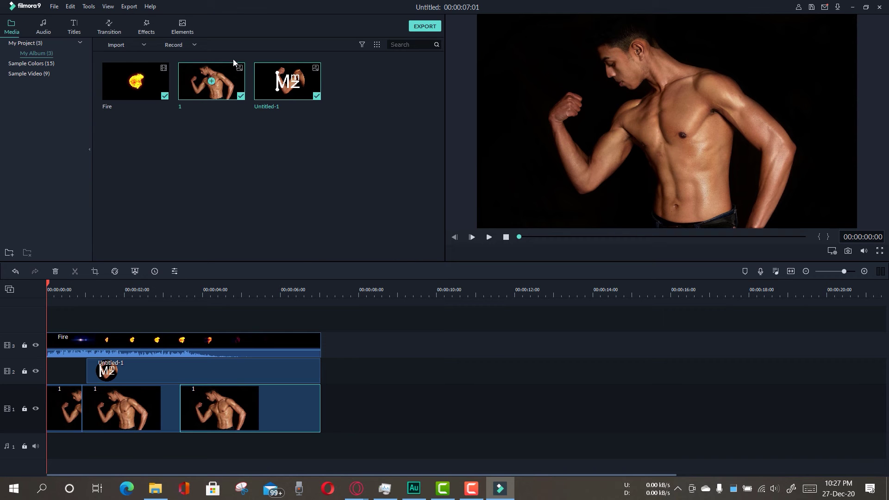
- Browse all 245 effects down to Water Damaged Film, then search the effects for 'mi'
click(147, 28)
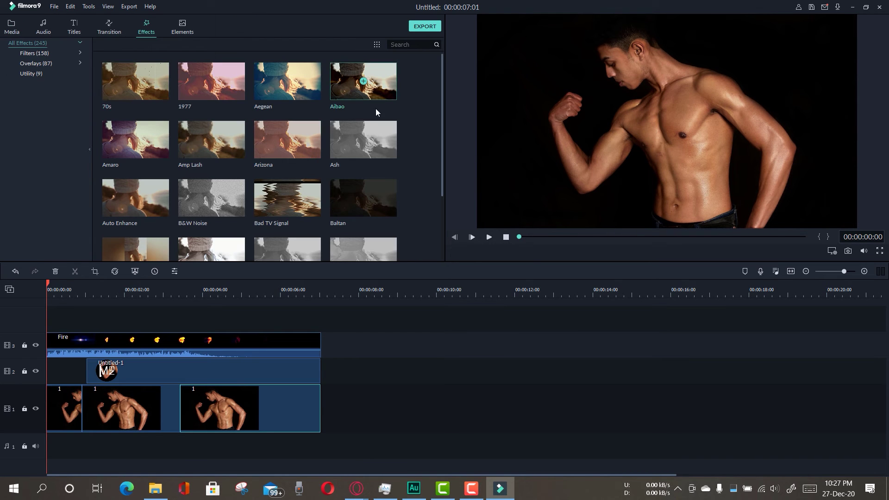
scroll(376, 149, down, 8)
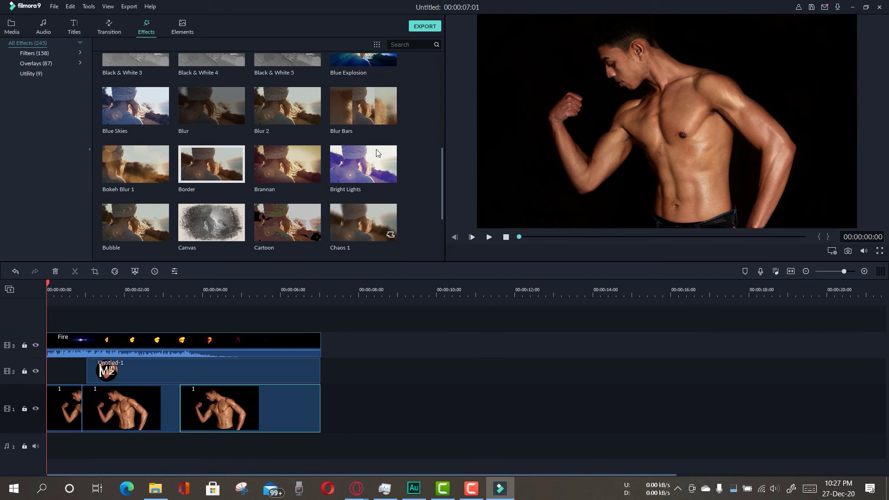
scroll(376, 149, down, 5)
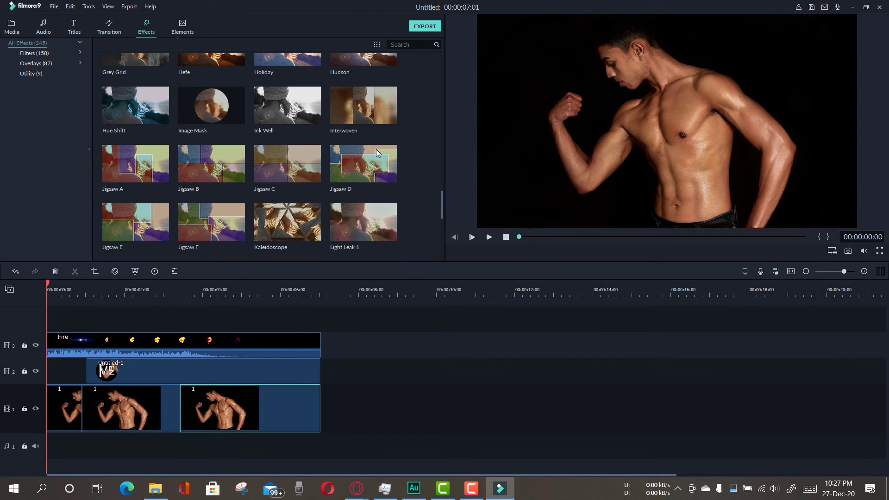
scroll(376, 150, down, 6)
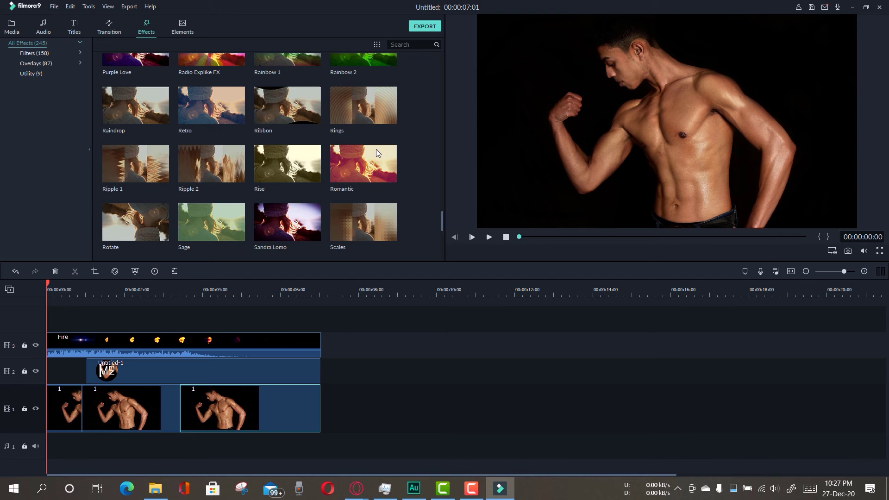
scroll(376, 153, down, 3)
scroll(376, 150, down, 6)
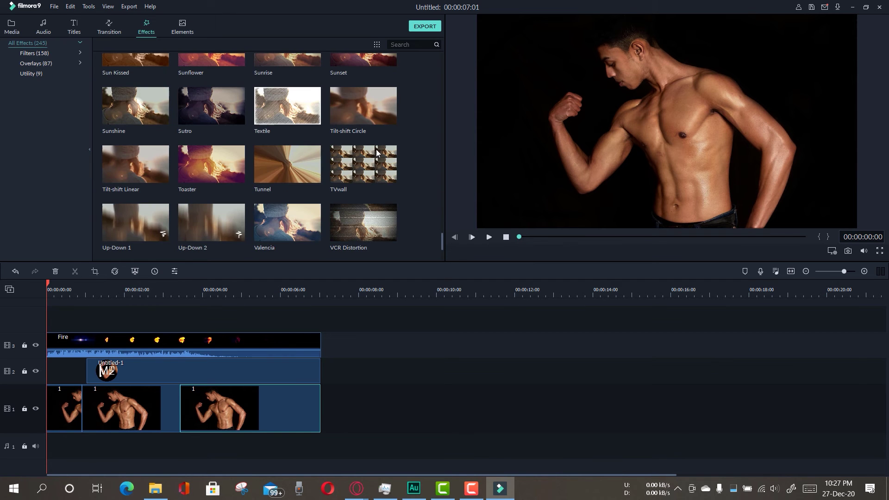
scroll(376, 149, down, 10)
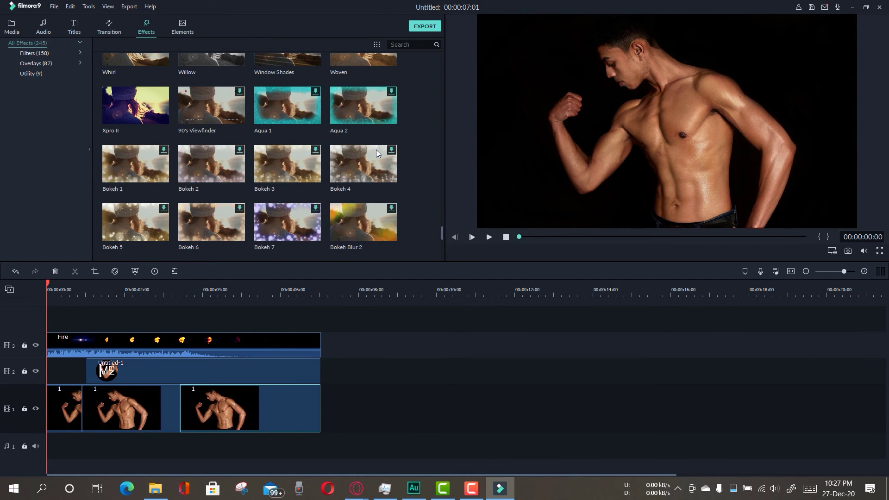
scroll(376, 149, down, 10)
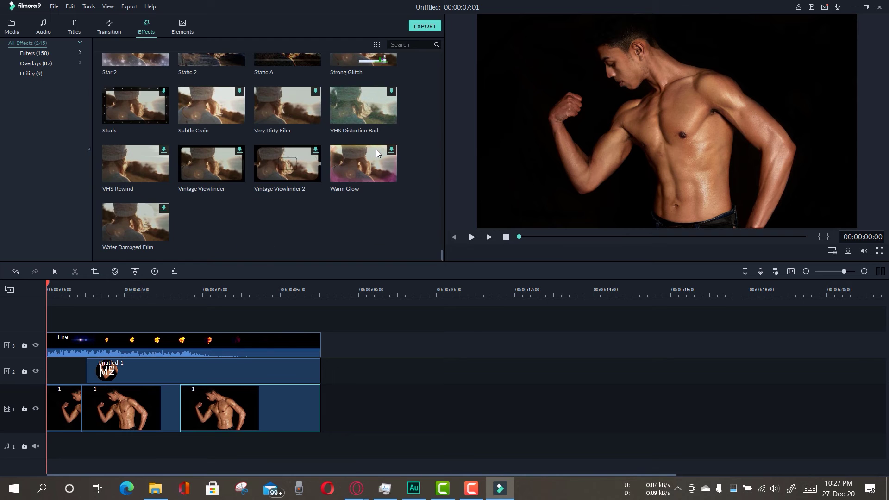
click(421, 44)
text(mi)
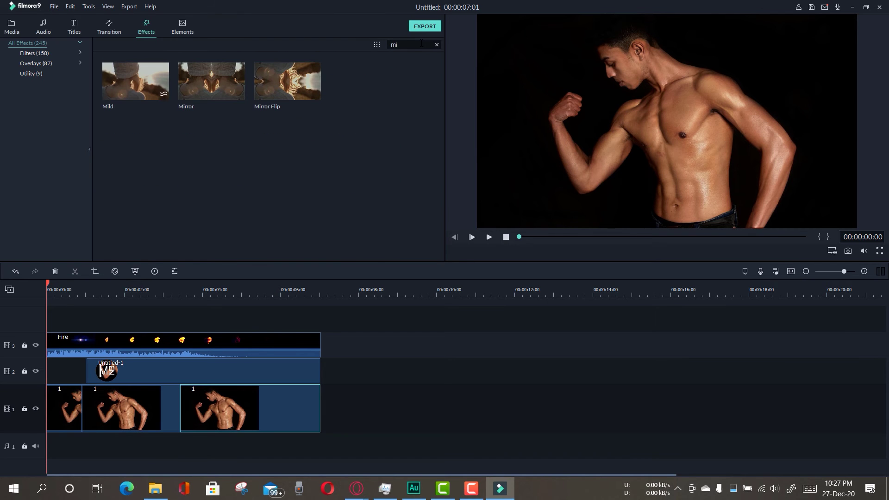
- Apply the Mirror effect to the second photo clip, preview it, then open the third clip's settings
drag(228, 84, 125, 405)
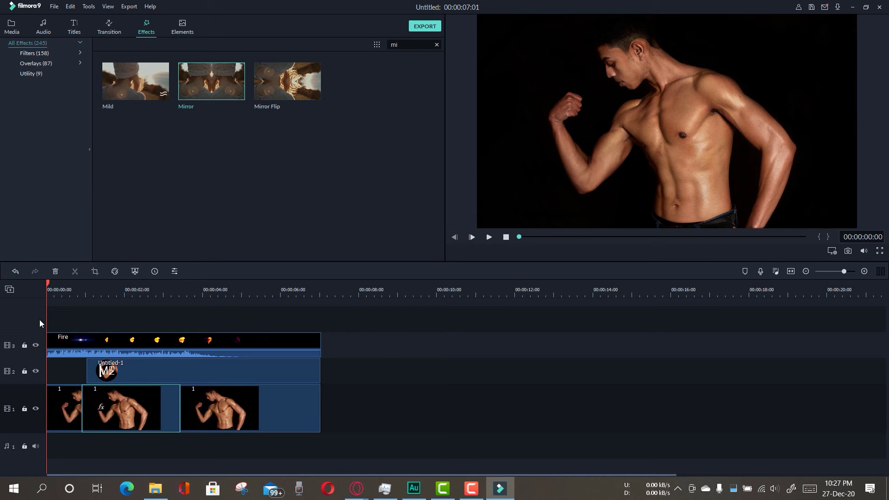
click(56, 289)
drag(57, 284, 102, 301)
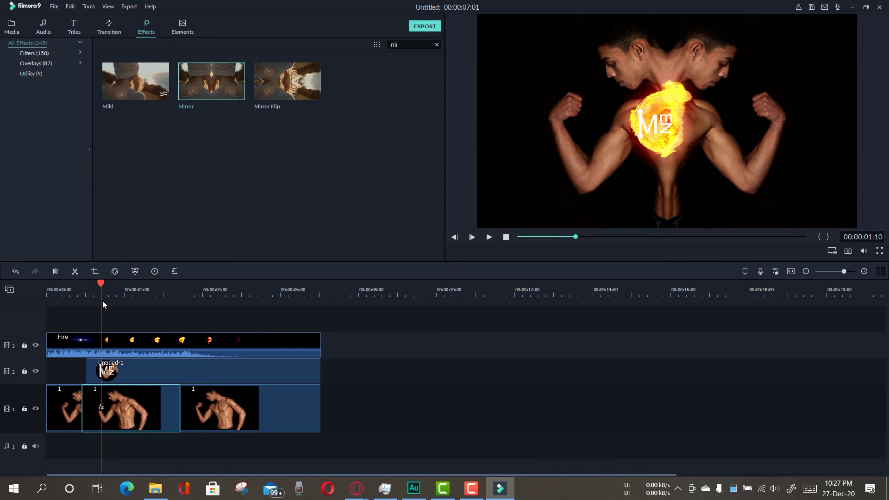
drag(102, 301, 226, 336)
click(247, 399)
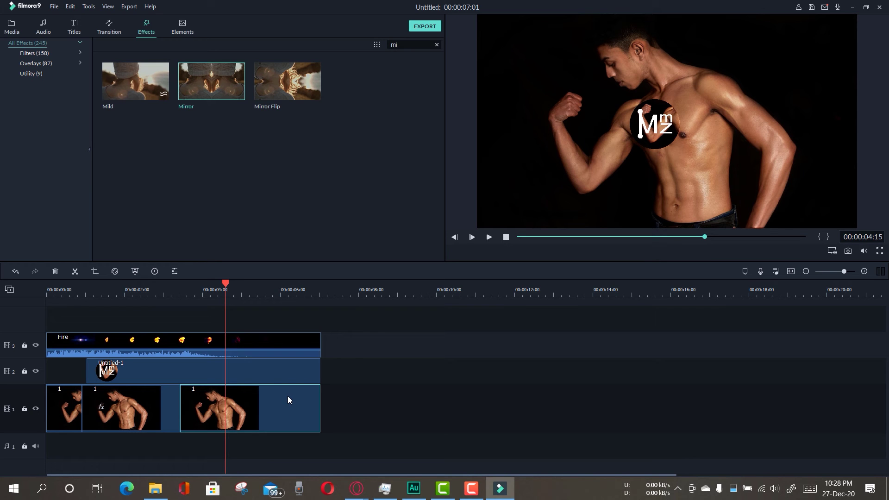
double_click(251, 398)
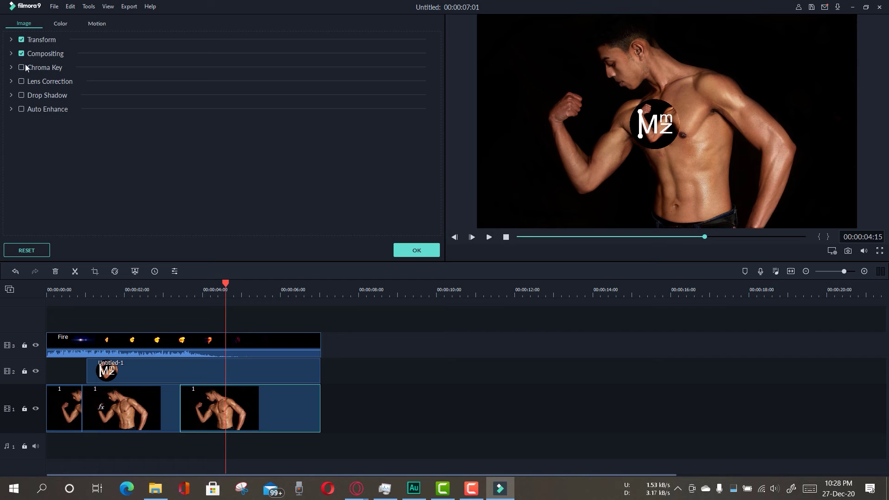
- Flip the third photo clip horizontally under Transform, preview it, and confirm with OK
click(10, 40)
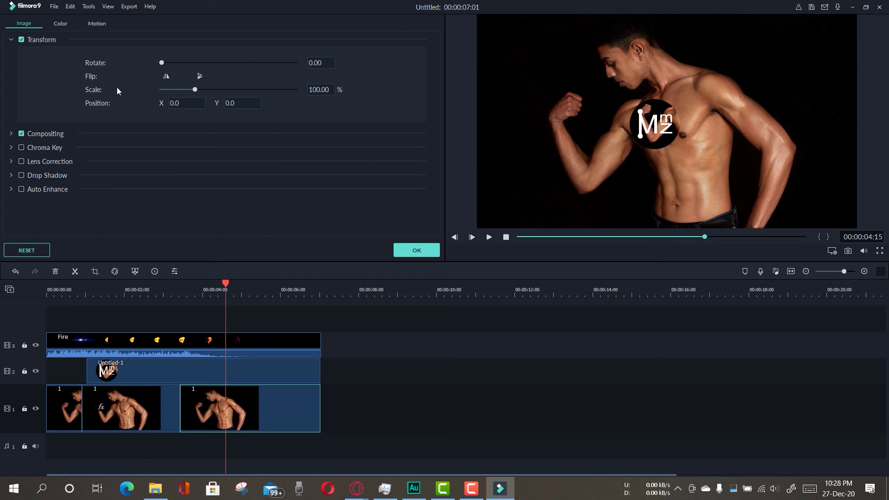
click(166, 76)
click(68, 290)
drag(68, 286, 48, 310)
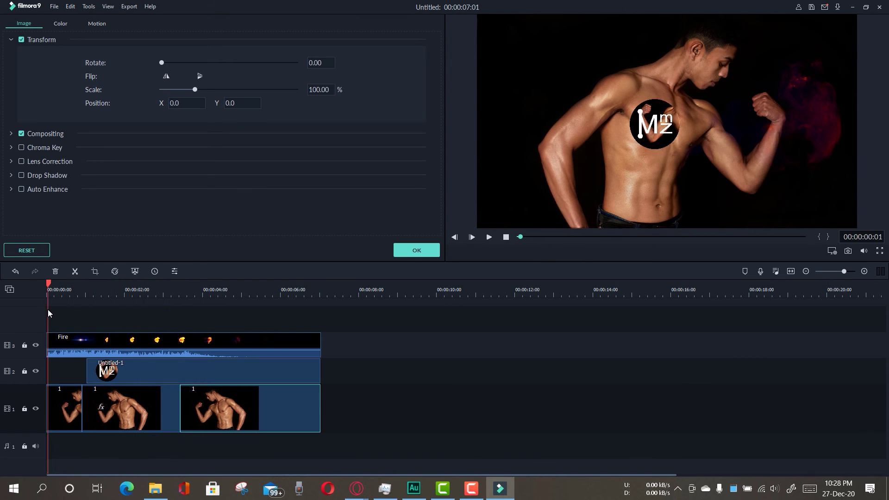
click(417, 250)
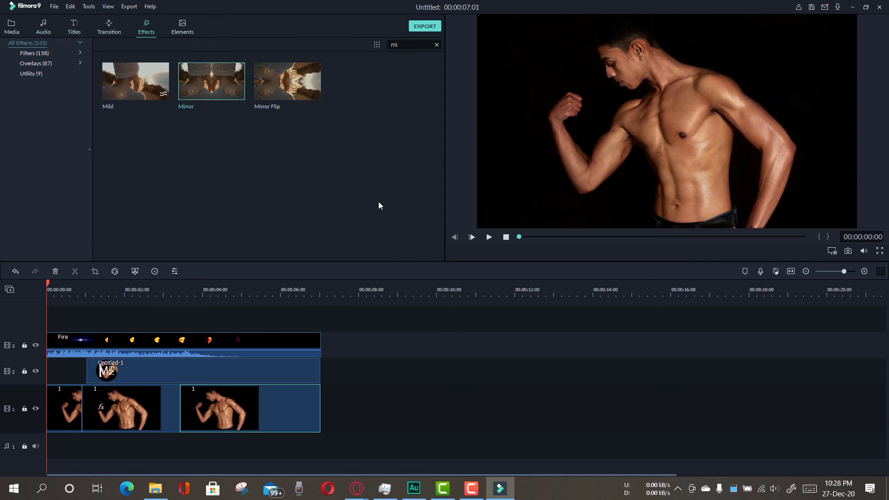
- Clear the effects search and preview the Amaro, Aegean, Fuzzy, Raindrop and Tilt-shift Circle filters
click(437, 45)
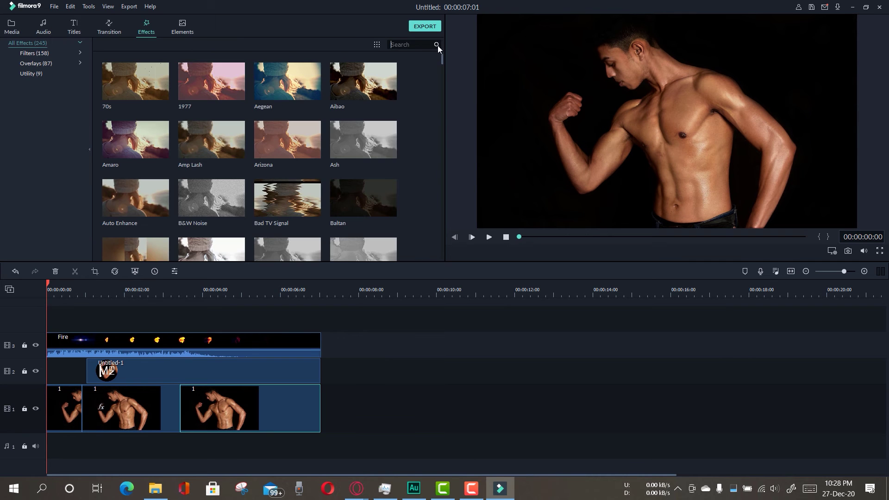
scroll(162, 140, down, 5)
scroll(163, 140, up, 5)
click(161, 145)
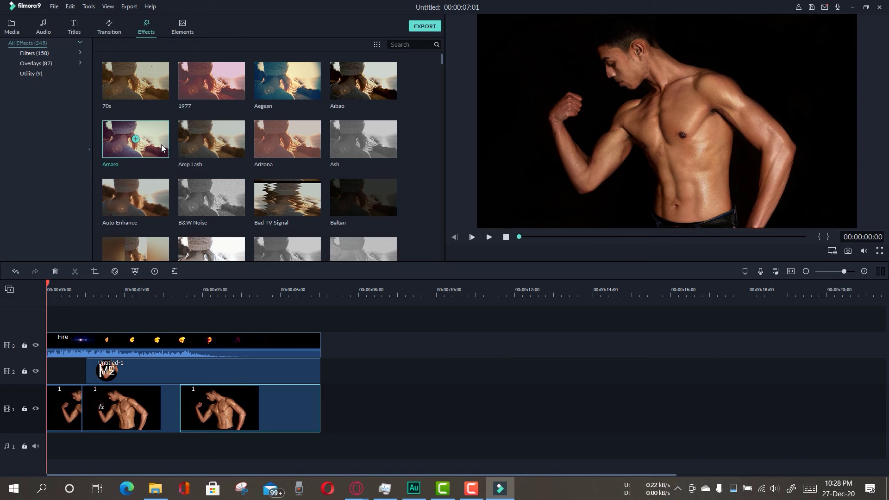
click(308, 95)
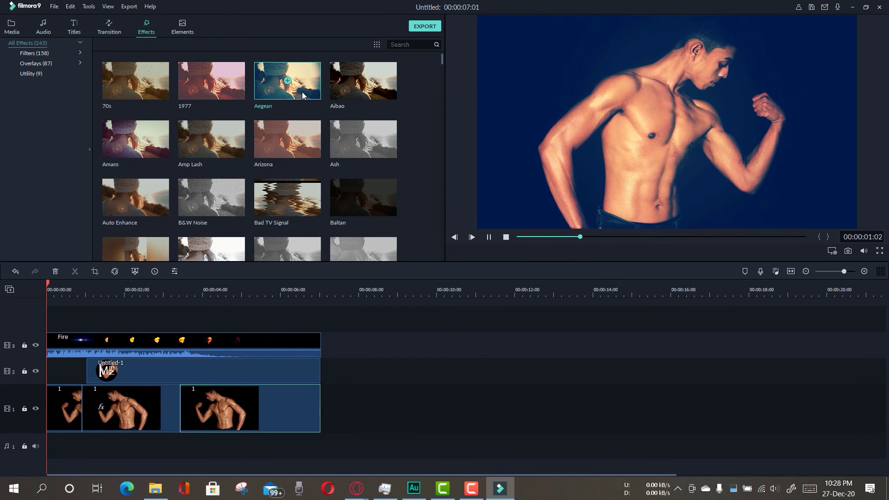
scroll(346, 246, down, 8)
click(363, 165)
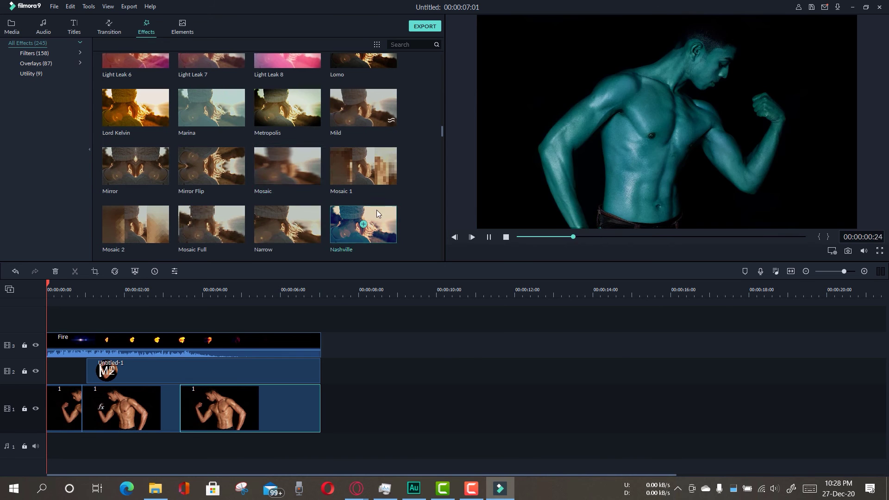
scroll(250, 185, down, 10)
click(135, 225)
scroll(230, 170, down, 5)
drag(341, 160, 363, 167)
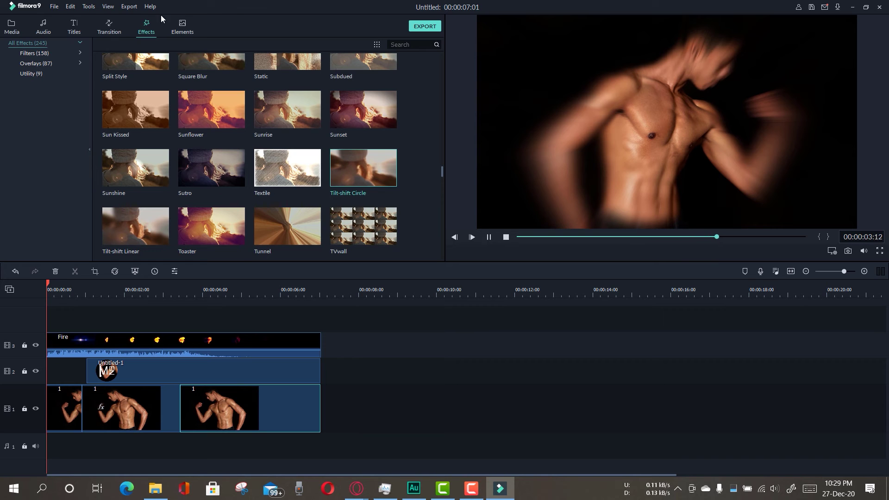
click(109, 27)
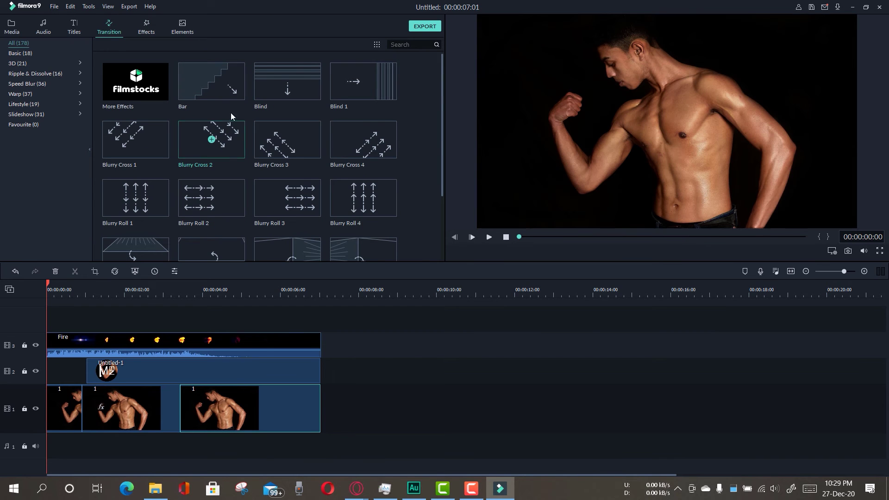
- Place Speed Blur Cross Roll 6 at the first clip join and Cross Roll 5 before the third clip
click(45, 83)
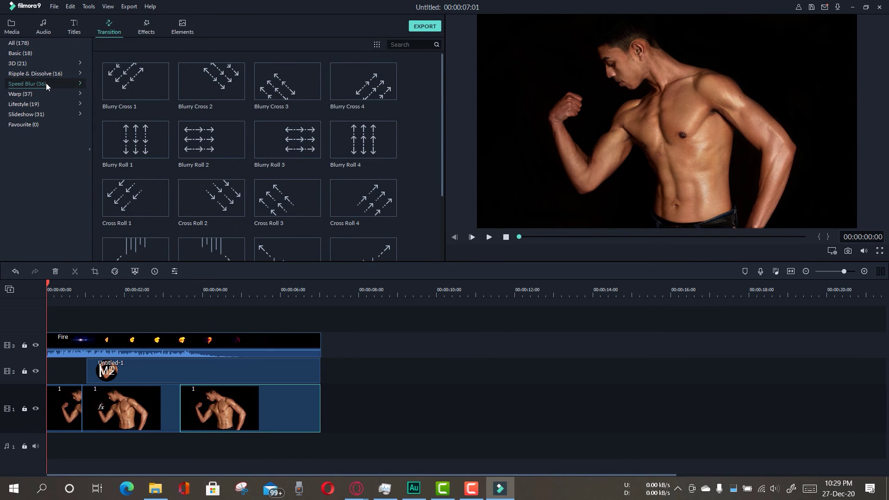
scroll(266, 183, down, 5)
scroll(259, 162, up, 3)
mouse_move(240, 157)
mouse_down()
mouse_move(204, 318)
mouse_move(139, 408)
mouse_move(77, 401)
mouse_move(116, 407)
mouse_up()
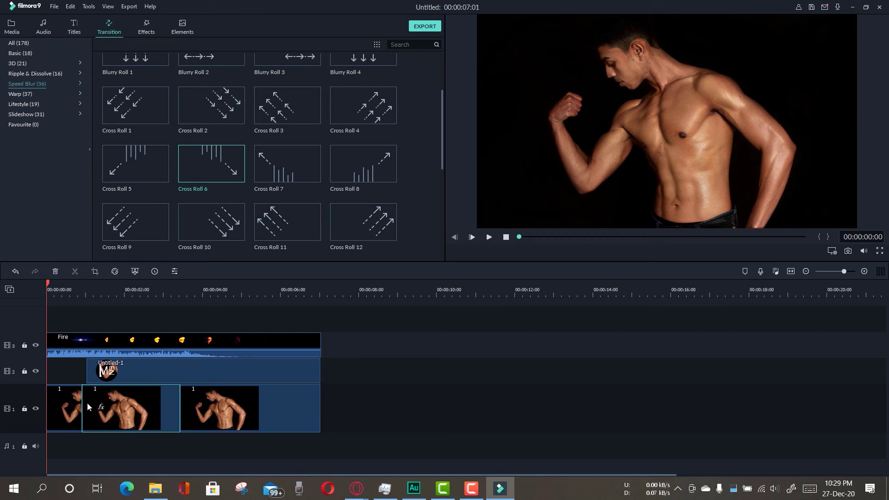
key(ctrl+z)
drag(205, 225, 98, 411)
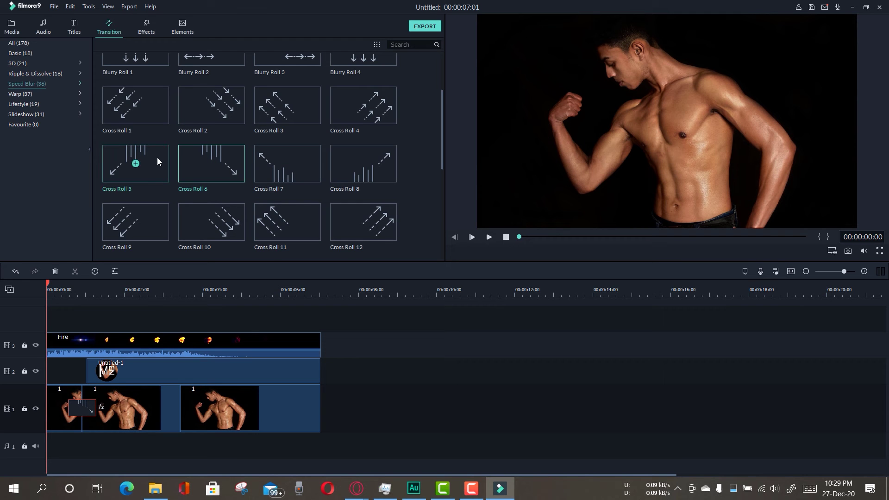
drag(156, 158, 193, 410)
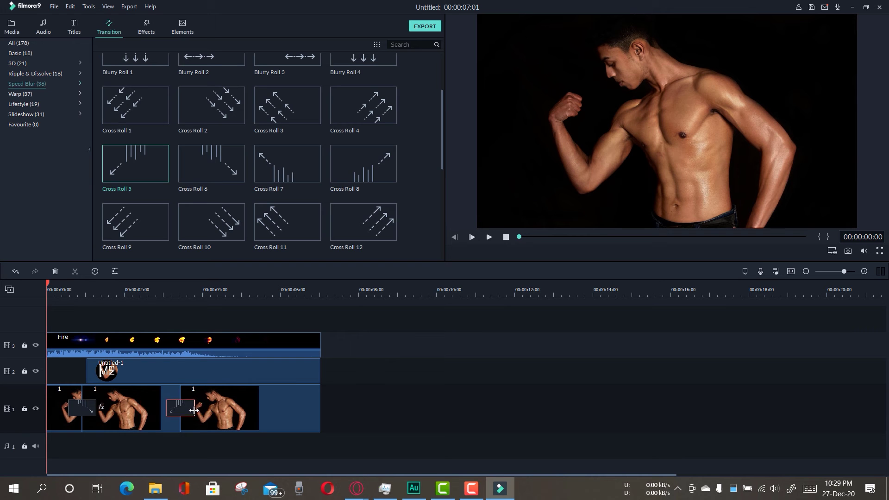
- Play the intro to review the transitions, then browse the effects and transitions libraries
click(489, 237)
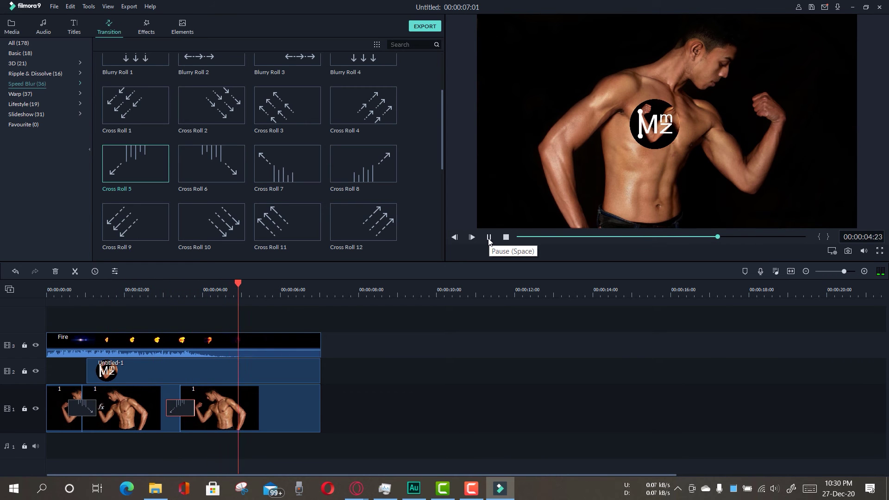
click(488, 237)
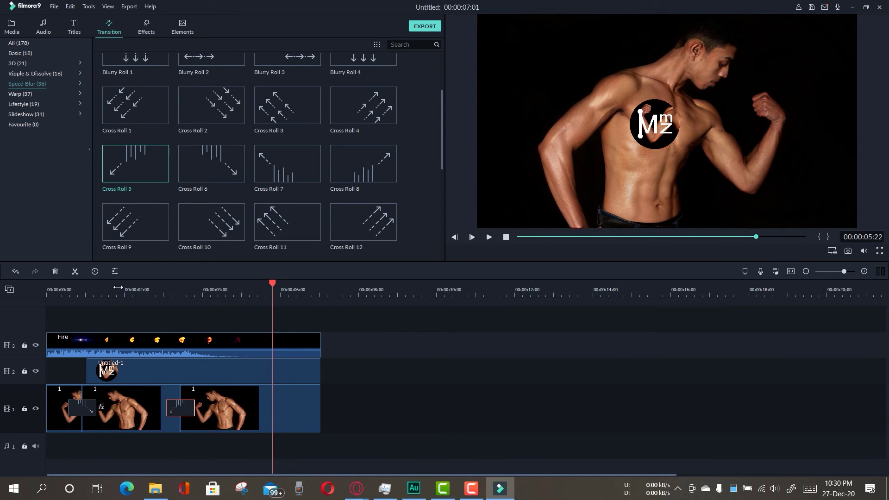
click(102, 286)
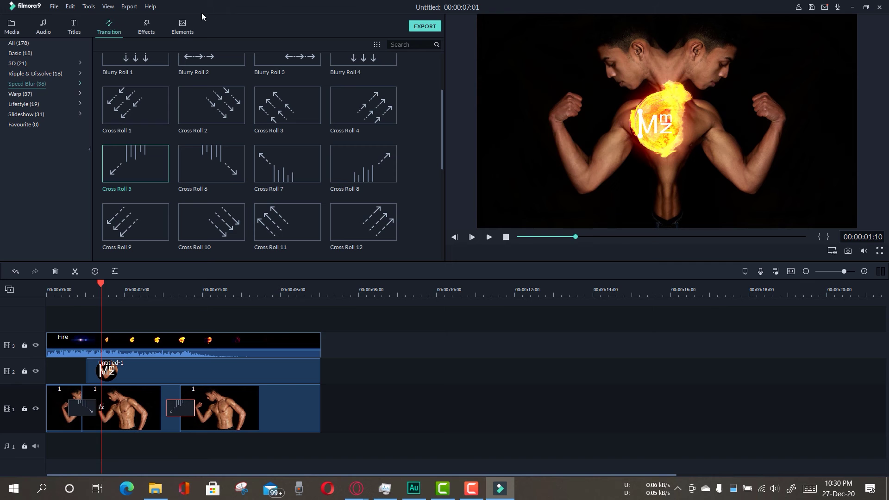
click(146, 26)
scroll(247, 152, down, 5)
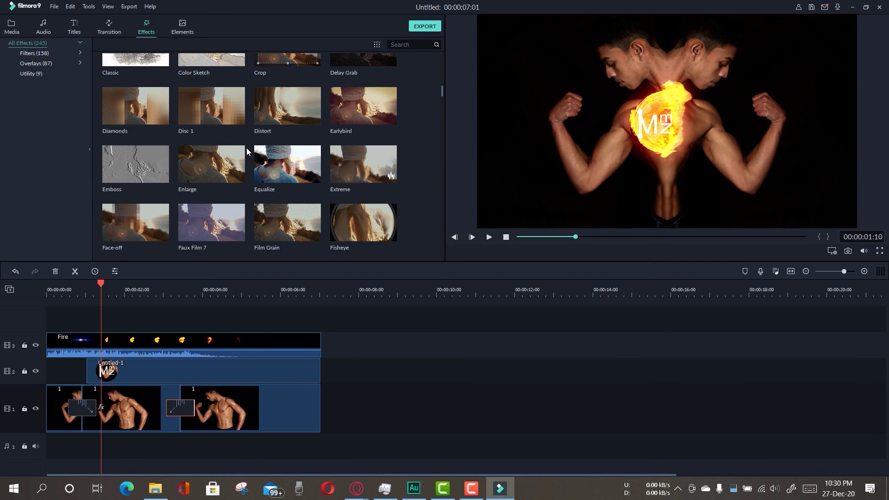
scroll(204, 94, up, 5)
click(111, 27)
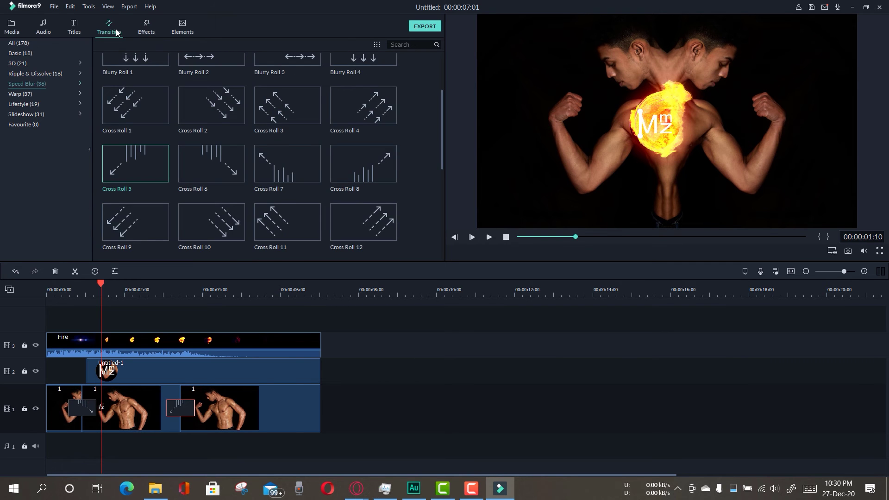
scroll(219, 70, up, 2)
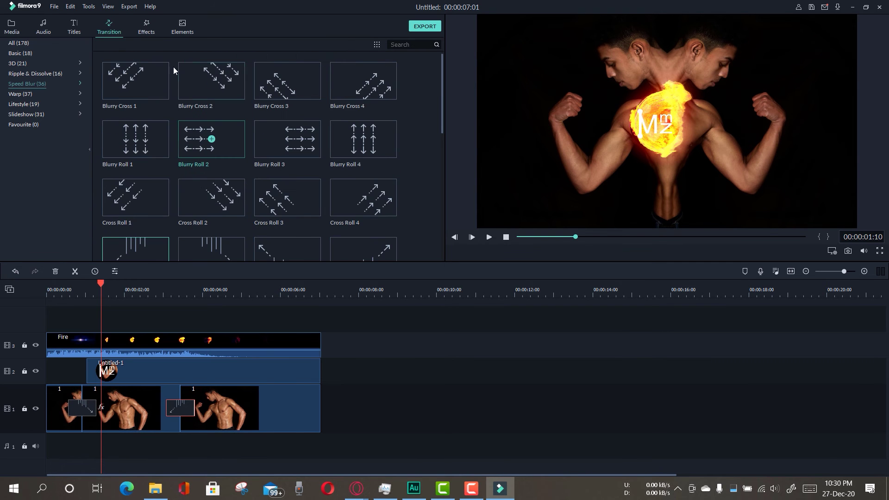
click(400, 45)
text(fade)
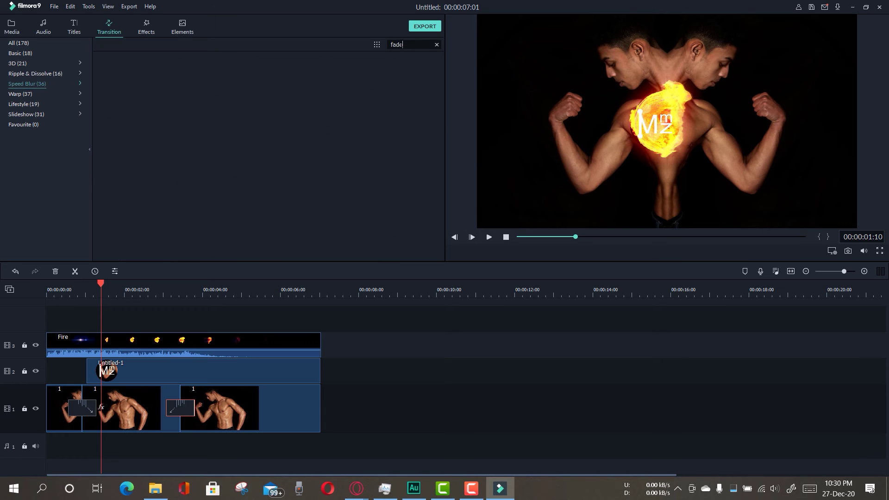
click(26, 51)
drag(135, 82, 49, 406)
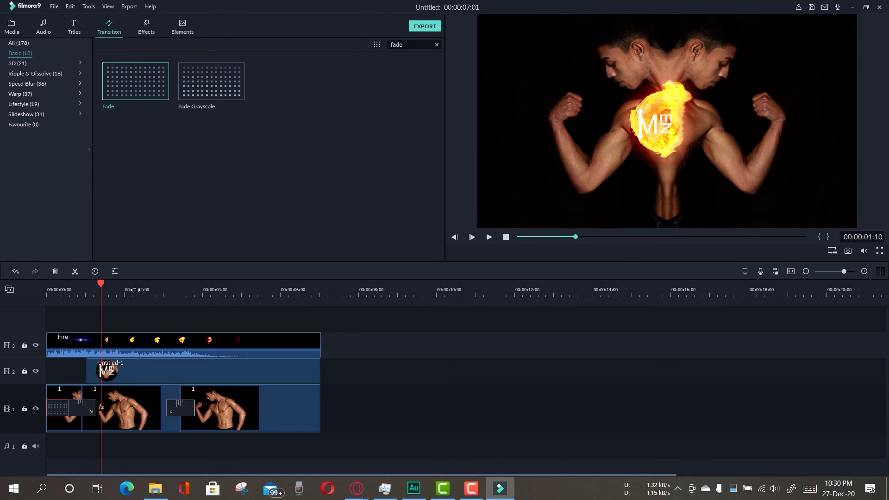
scroll(238, 420, up, 4)
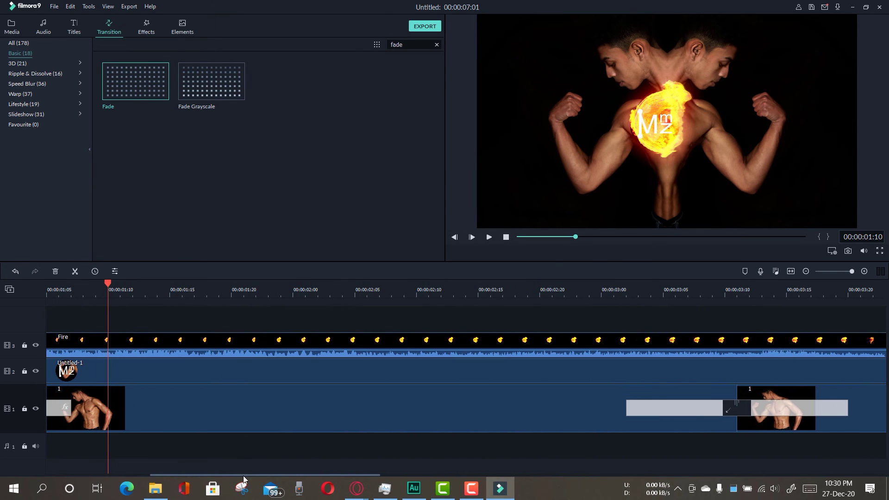
drag(240, 479, 82, 484)
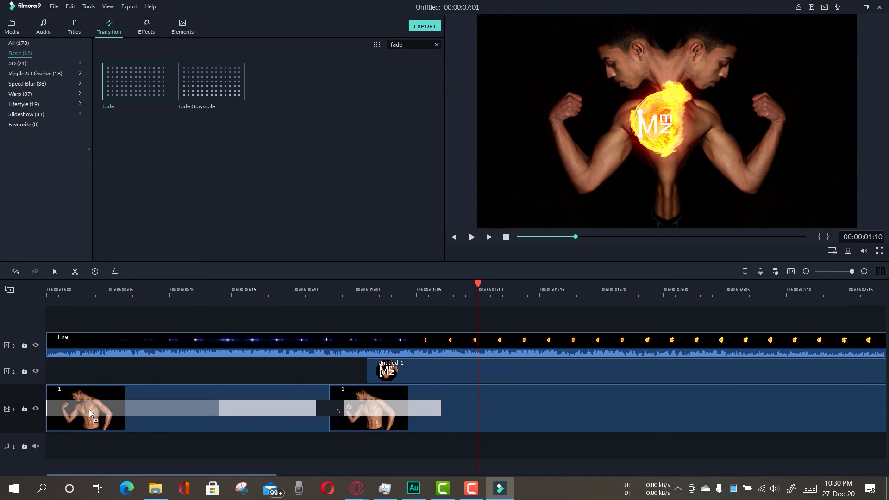
drag(219, 410, 130, 409)
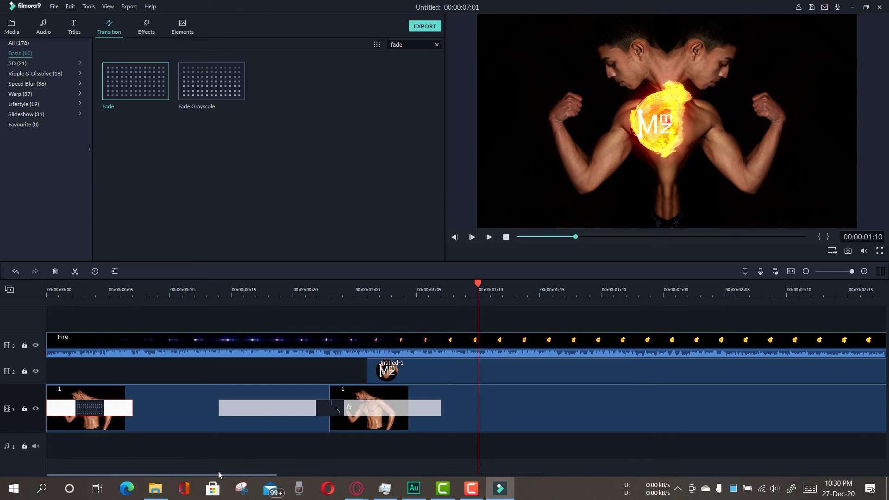
drag(217, 475, 155, 471)
click(53, 288)
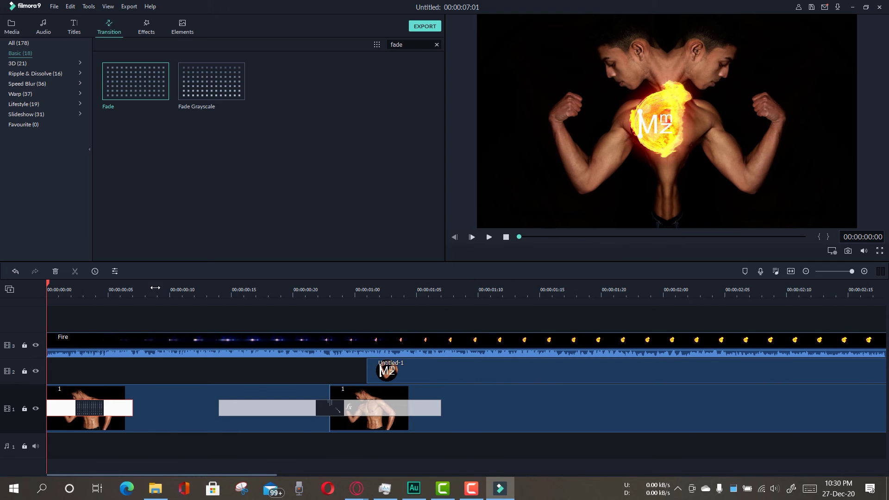
click(490, 237)
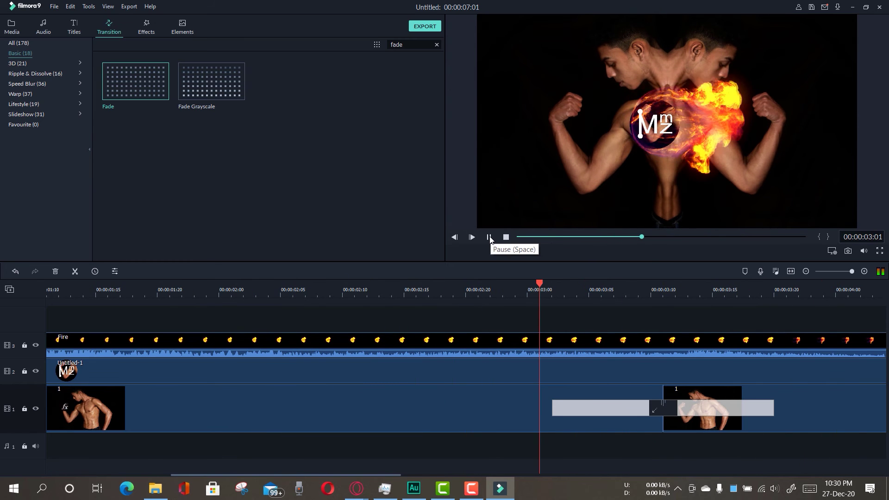
click(490, 237)
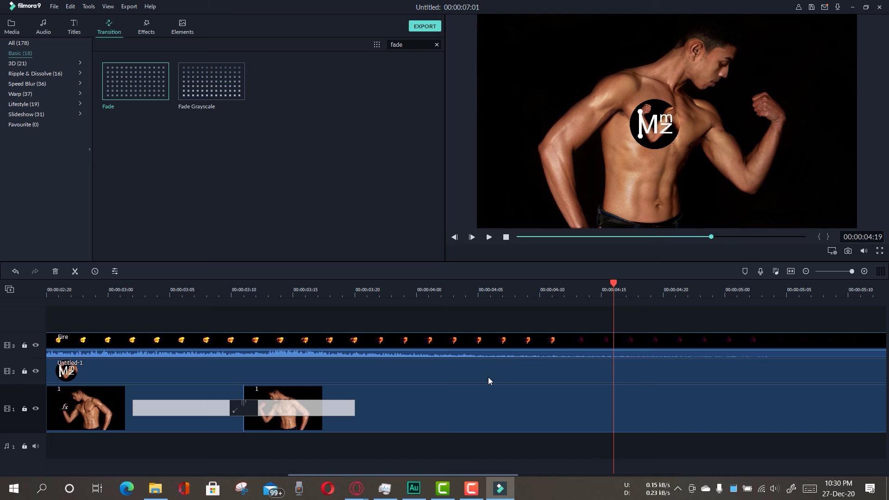
scroll(532, 301, down, 3)
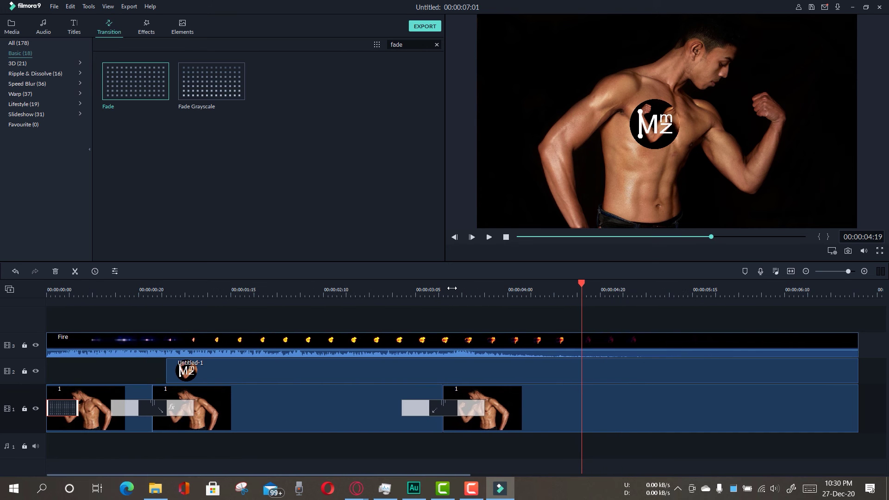
click(140, 290)
- Split the track 1 photo clip at 00:00:01:07 and 00:00:03:02
click(268, 393)
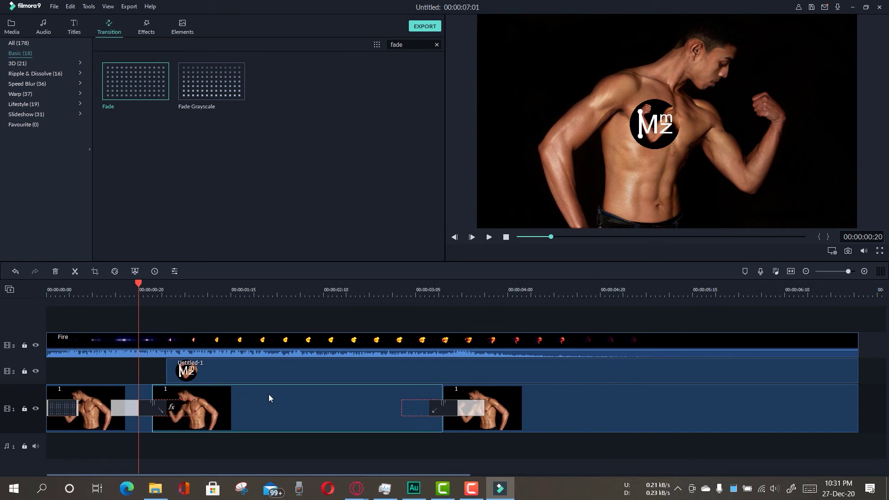
click(147, 25)
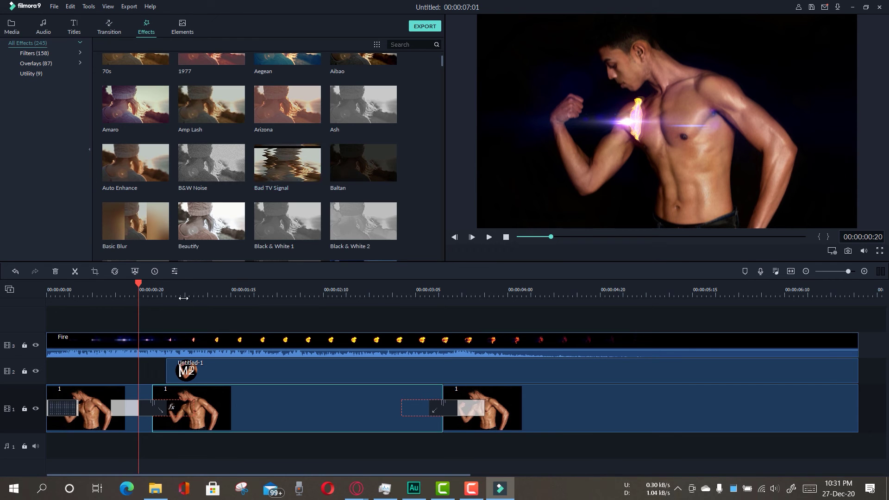
click(218, 290)
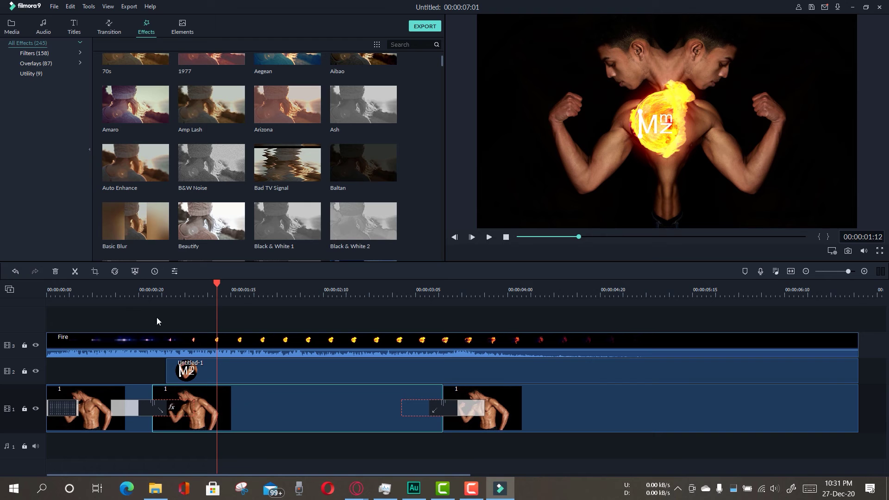
click(77, 271)
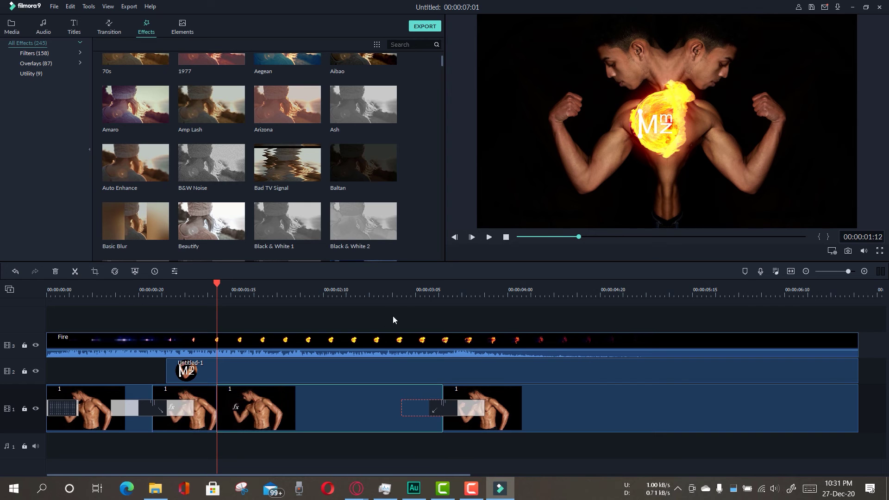
click(402, 292)
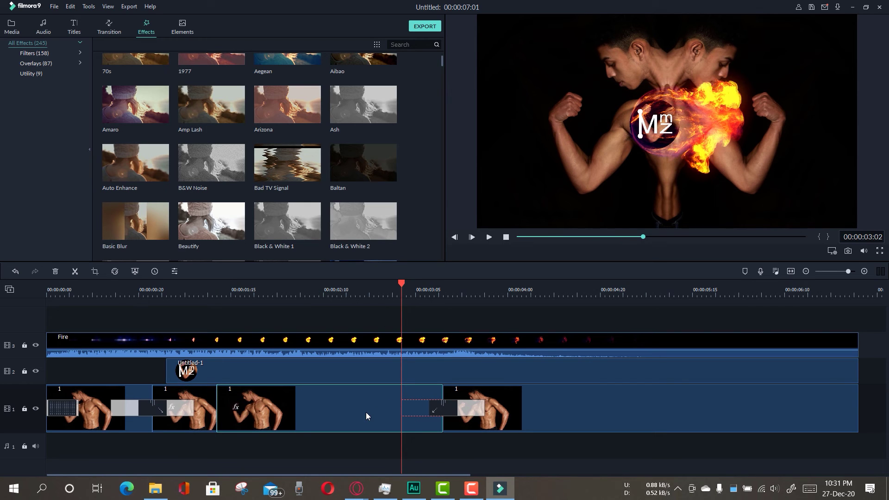
key(ctrl+z)
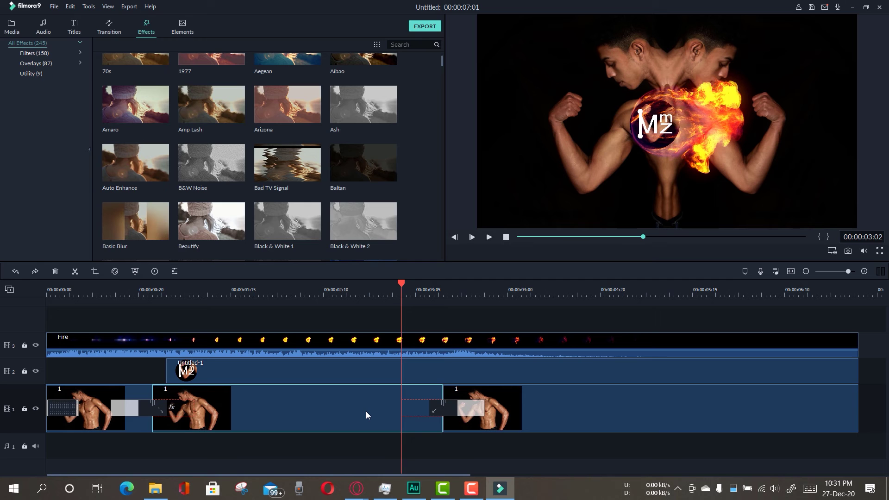
click(204, 290)
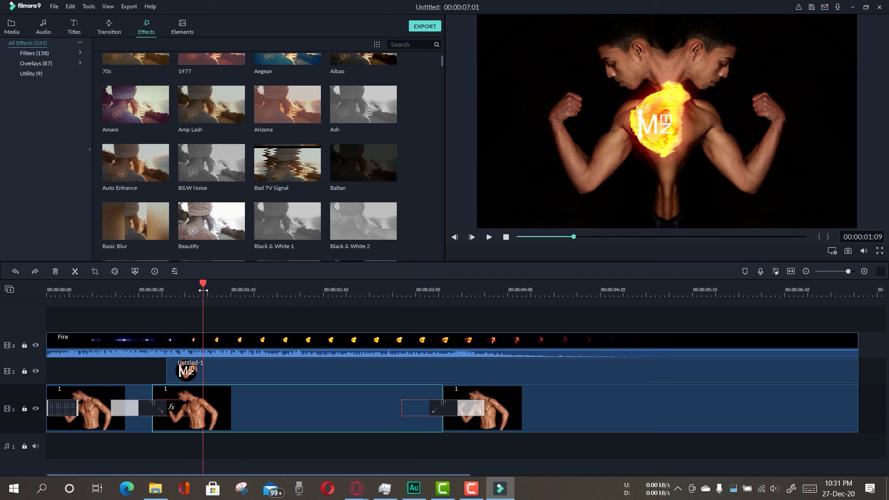
drag(205, 284, 194, 284)
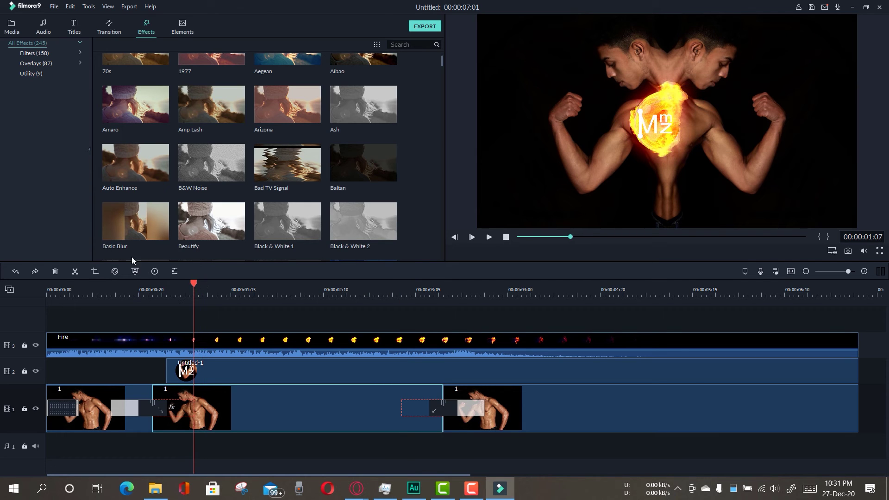
click(77, 271)
click(402, 292)
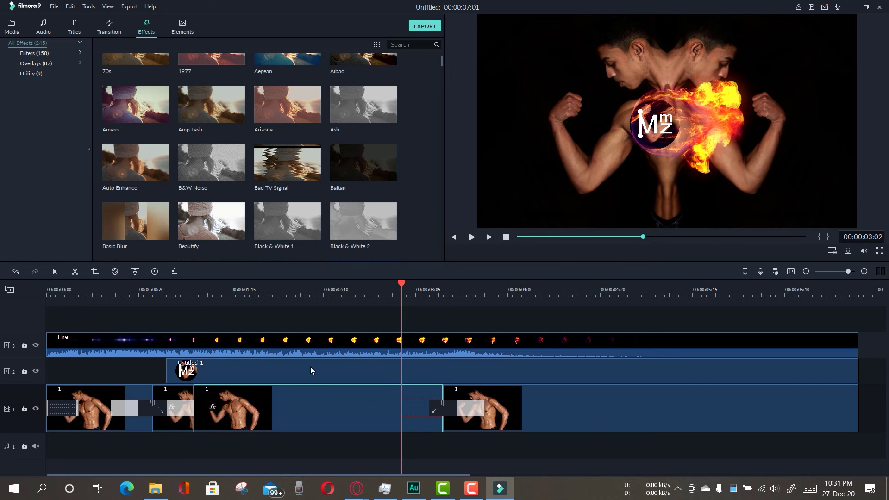
click(74, 274)
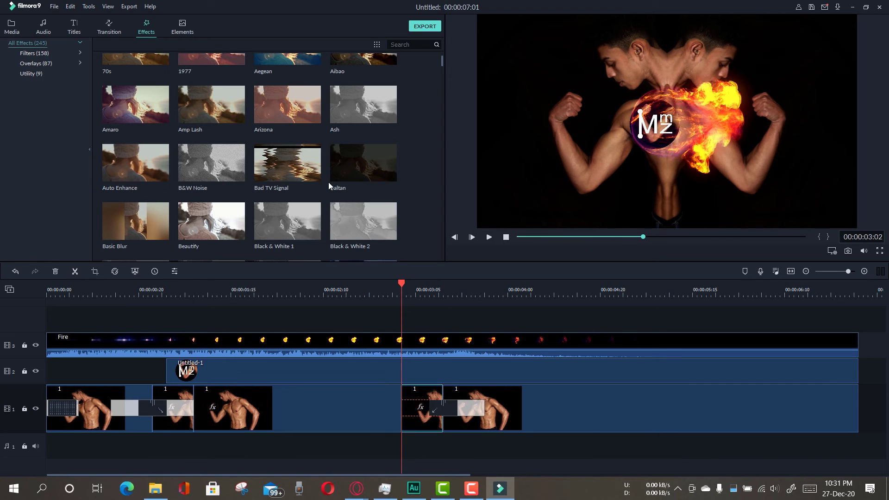
- Apply Bad TV Signal to both short pieces and play the intro from the start
drag(287, 163, 174, 394)
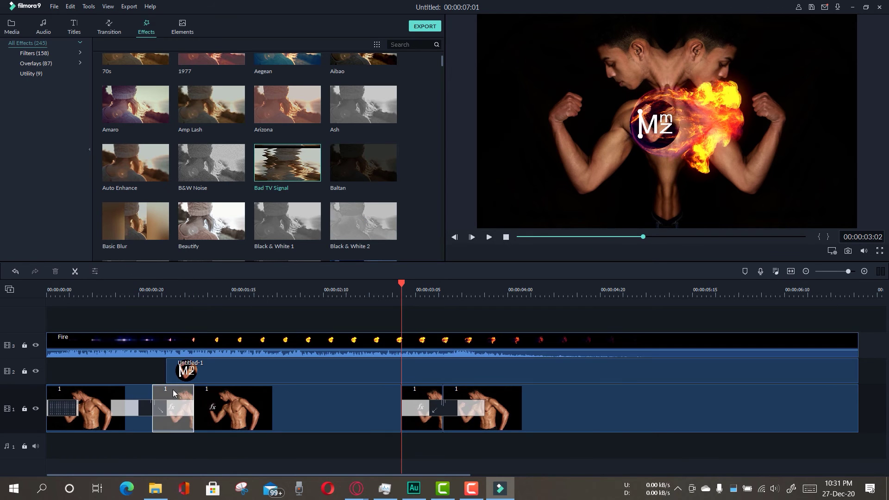
drag(287, 163, 414, 392)
click(60, 287)
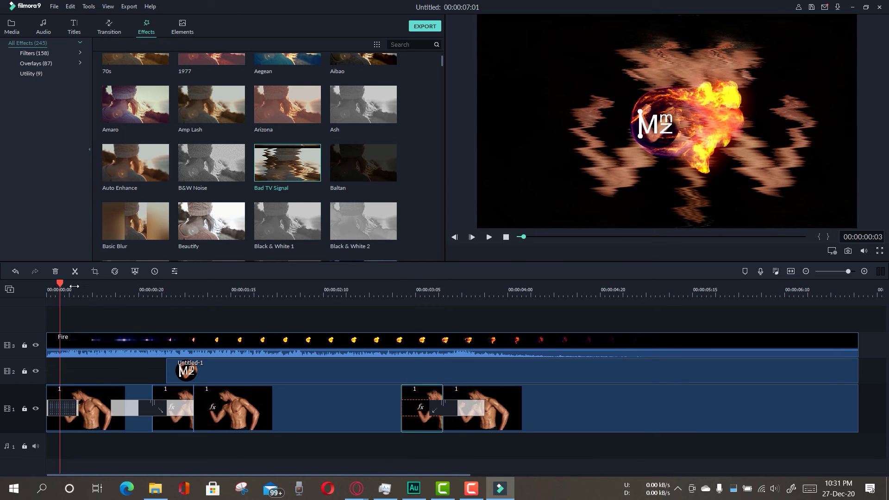
click(489, 237)
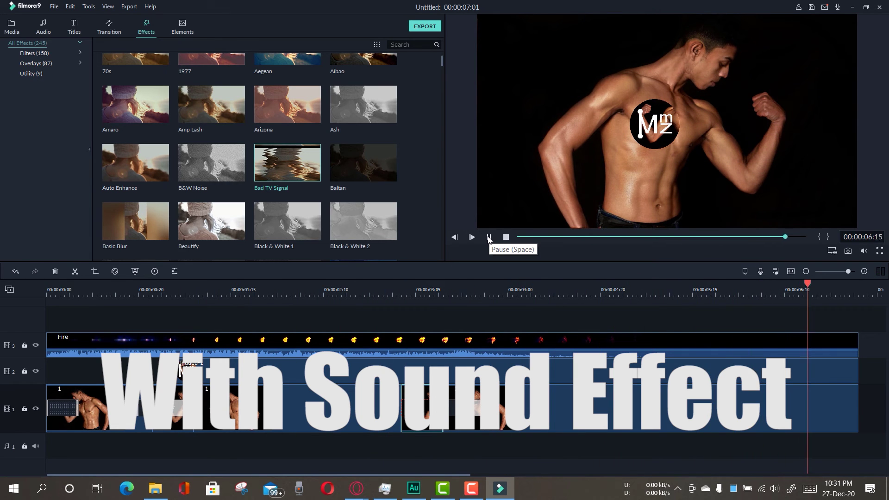
click(102, 287)
drag(101, 286, 28, 287)
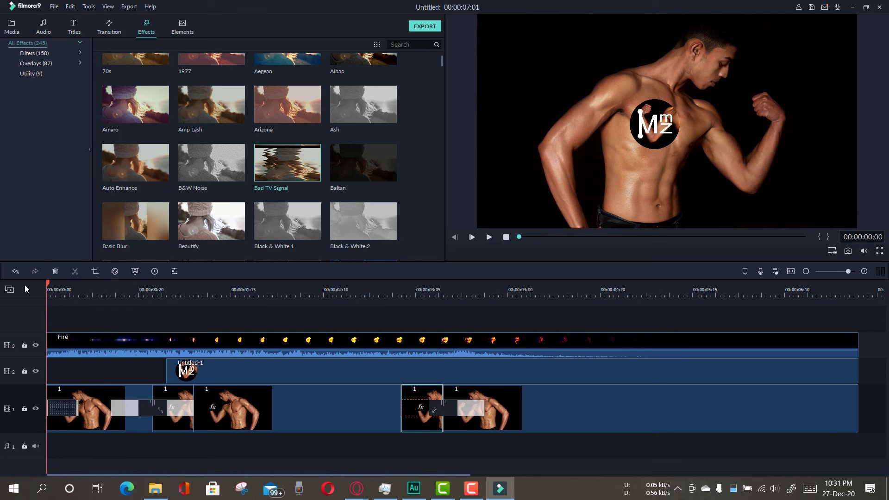
click(489, 238)
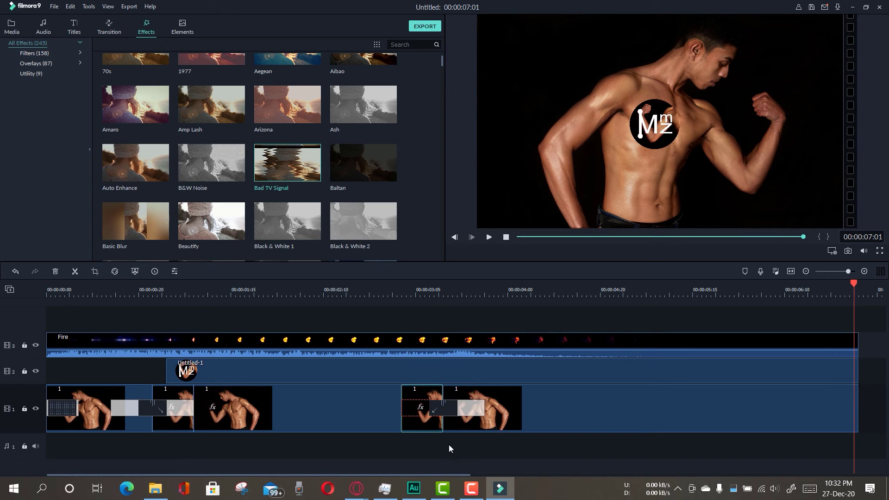
- Preview the Credit 2 and Credit 3 titles and place Credit 3 on a new track above Fire
click(77, 29)
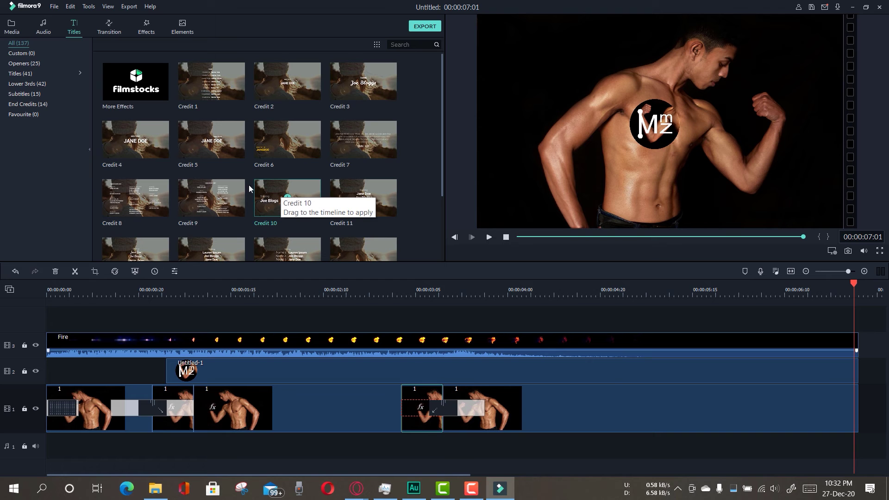
click(304, 82)
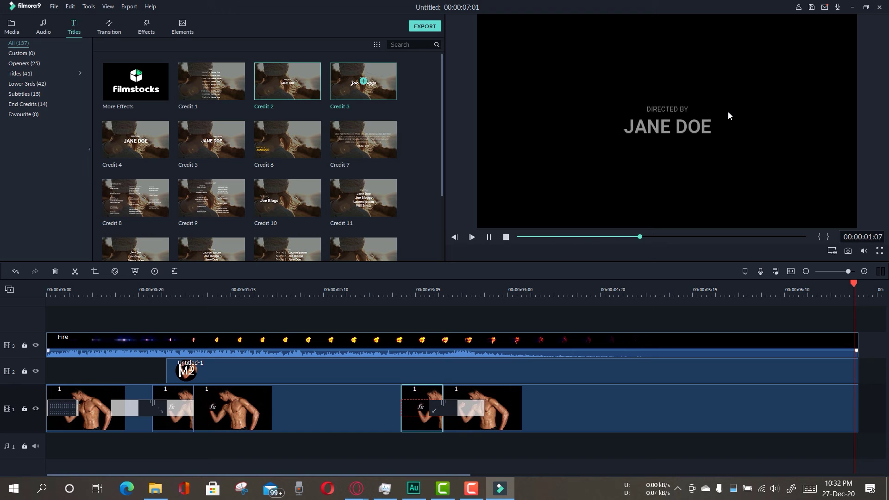
click(355, 87)
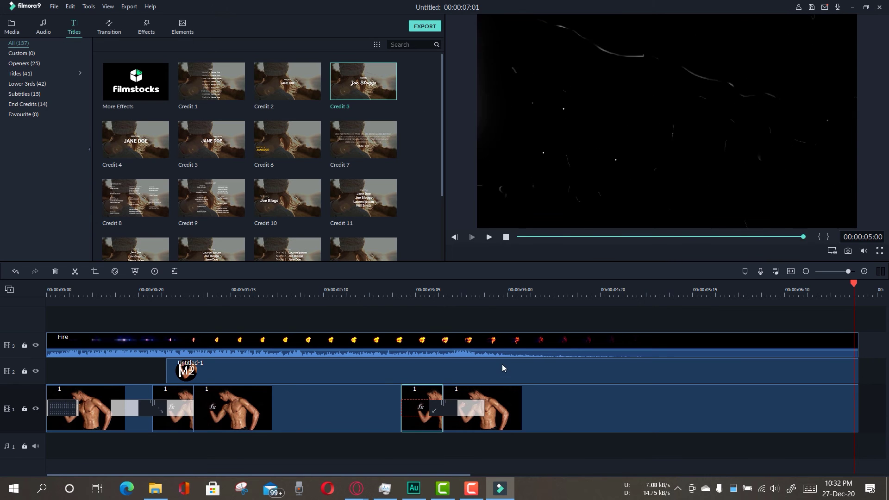
drag(384, 85, 444, 328)
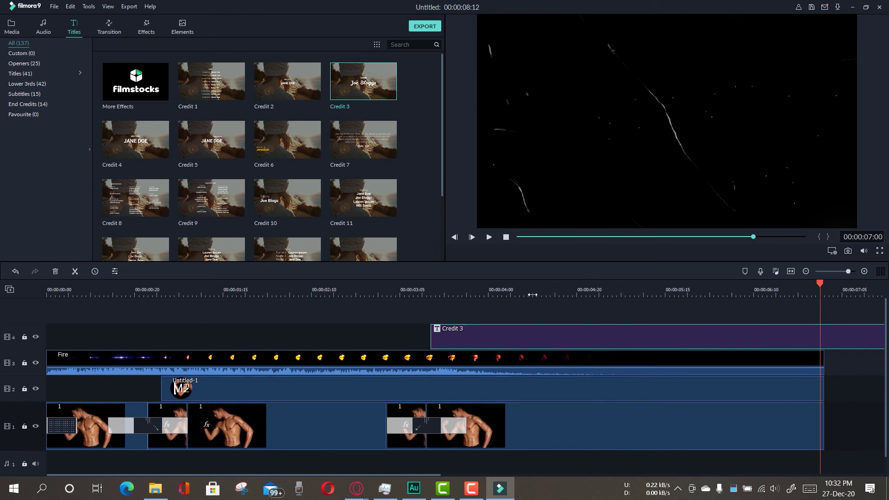
- Slide the Credit 3 title earlier so it starts near 00:00:01:24 and ends with the video
drag(811, 342, 680, 344)
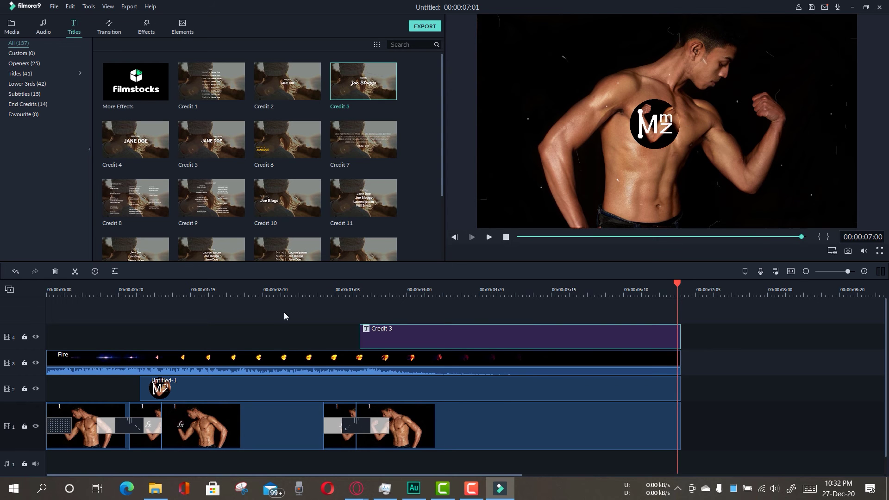
click(350, 290)
click(489, 237)
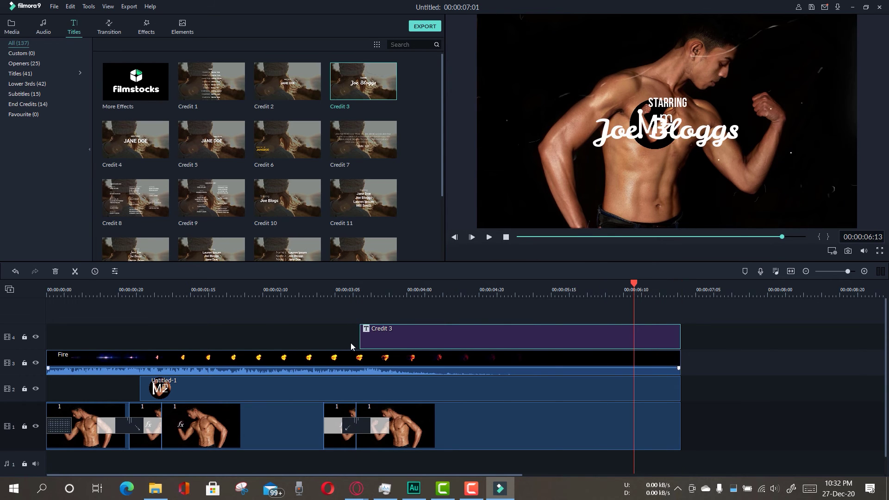
key(ctrl+z)
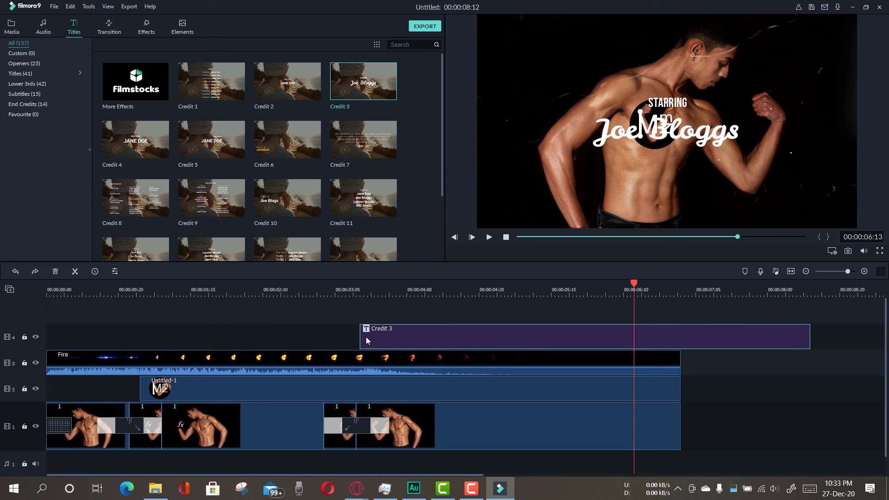
drag(379, 334, 246, 336)
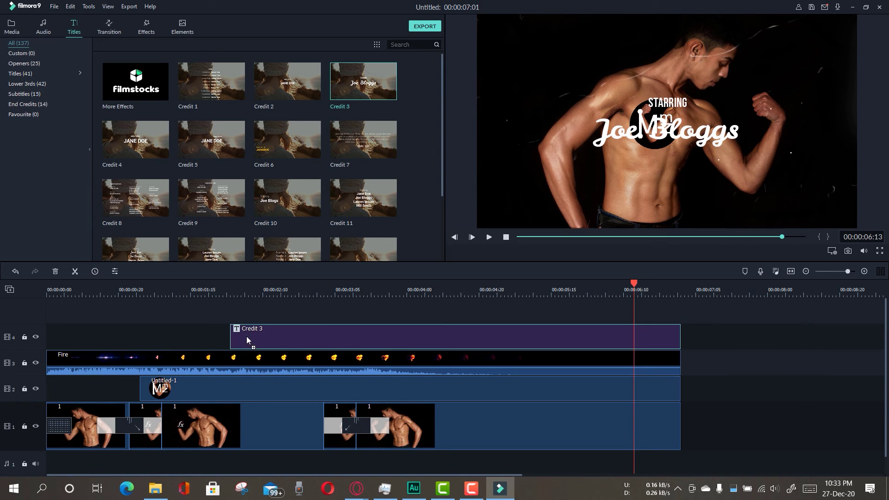
click(225, 288)
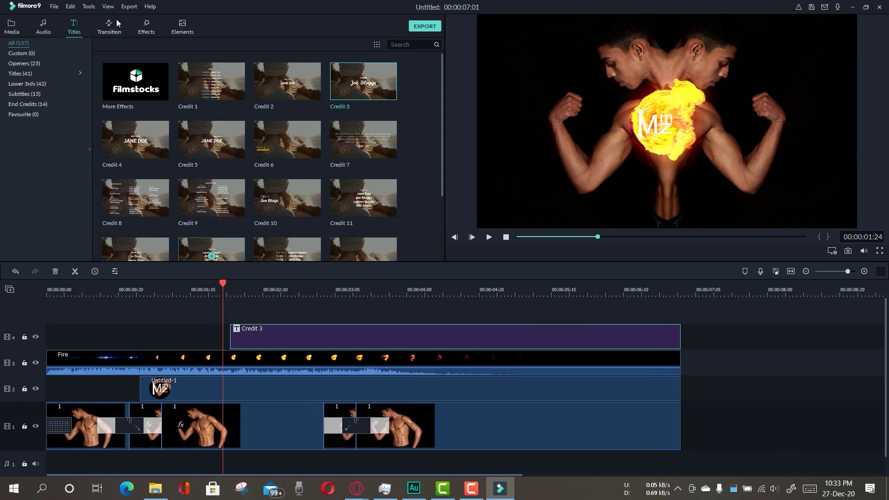
- Add a Fade transition to the Credit 3 title and preview it
click(152, 30)
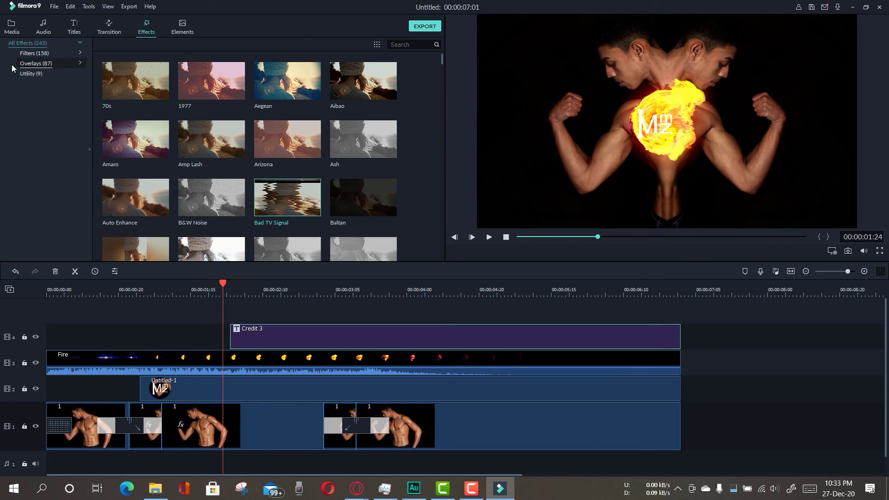
click(110, 27)
drag(154, 81, 250, 323)
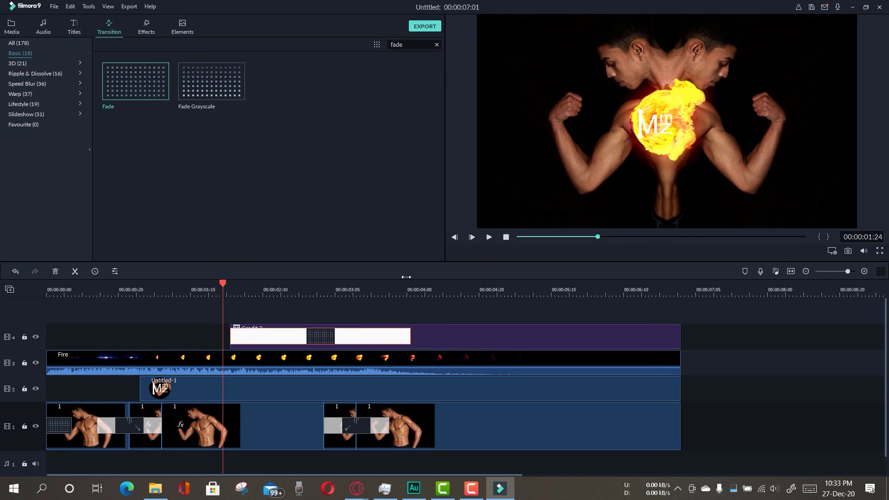
click(489, 237)
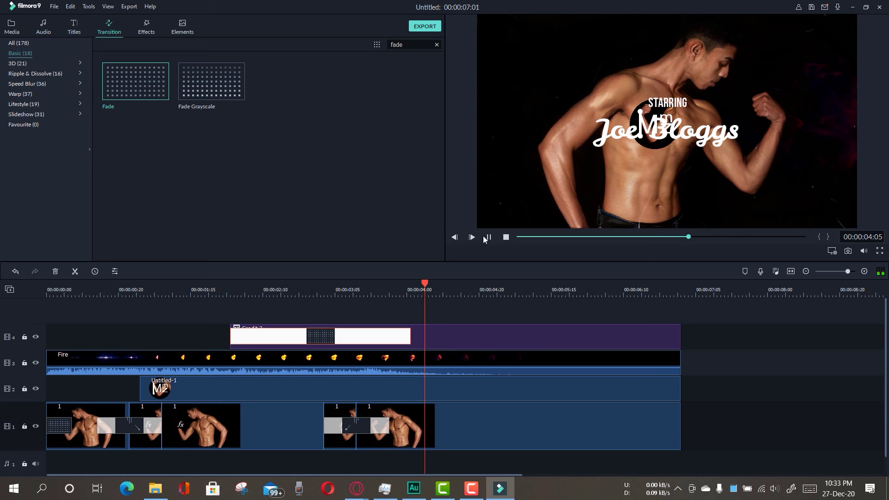
click(489, 238)
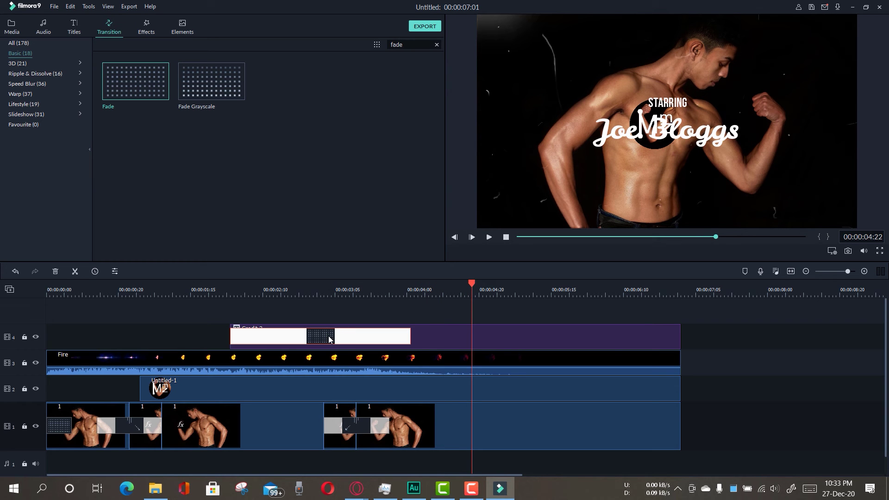
drag(330, 340, 329, 341)
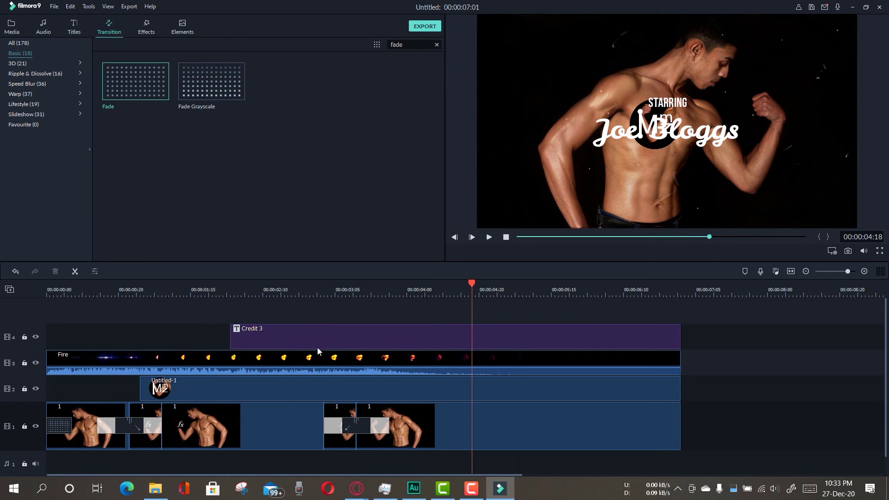
click(205, 290)
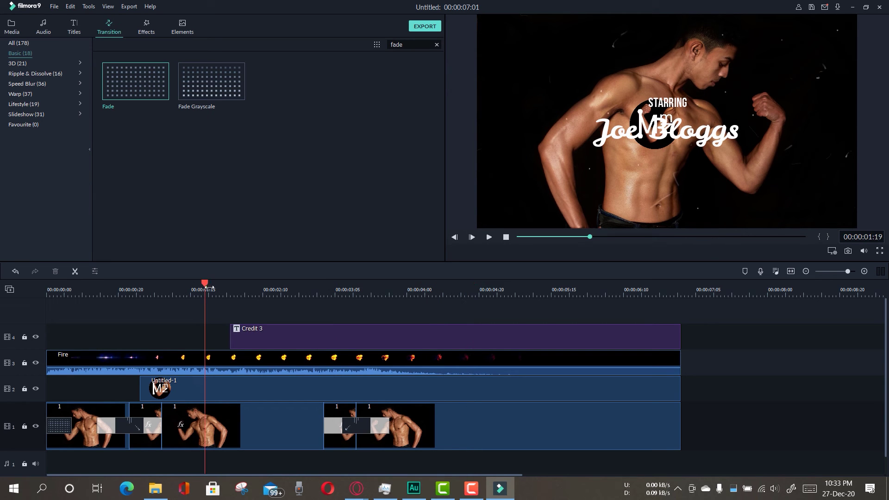
click(489, 237)
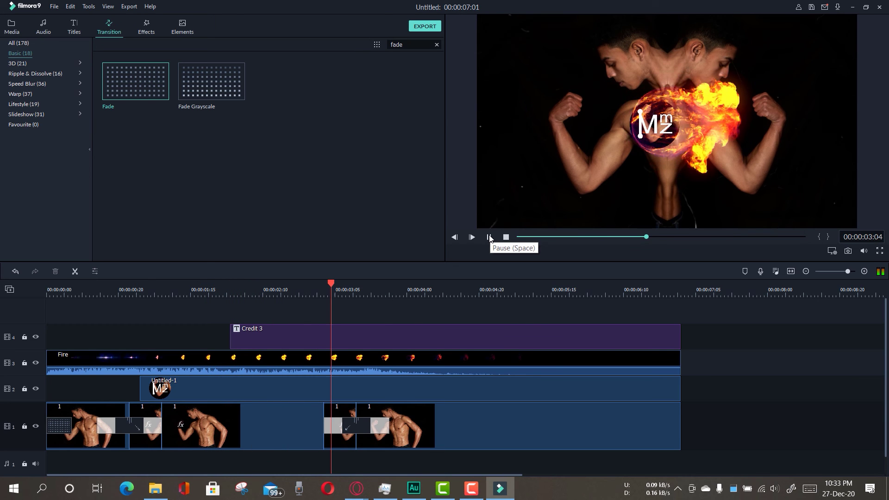
- Extend the Credit 3 title back to 00:00:00:00 and play the intro from the beginning
click(92, 292)
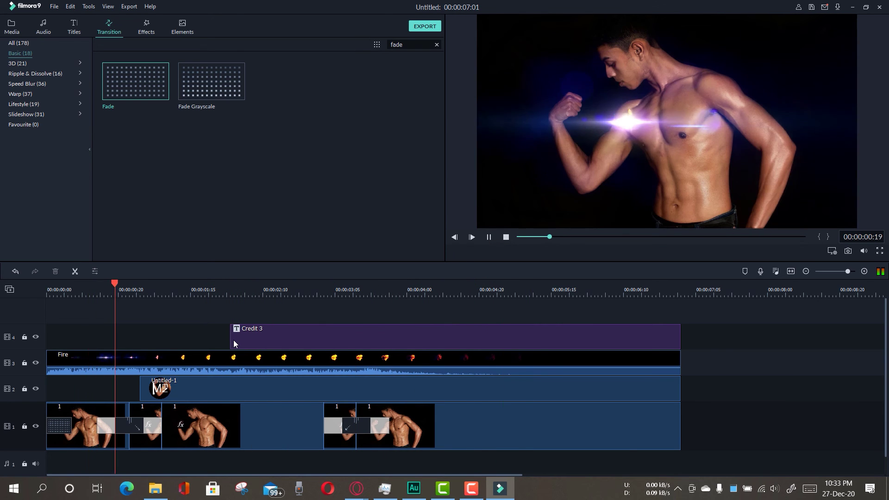
click(228, 340)
drag(228, 339, 46, 339)
drag(54, 291, 38, 288)
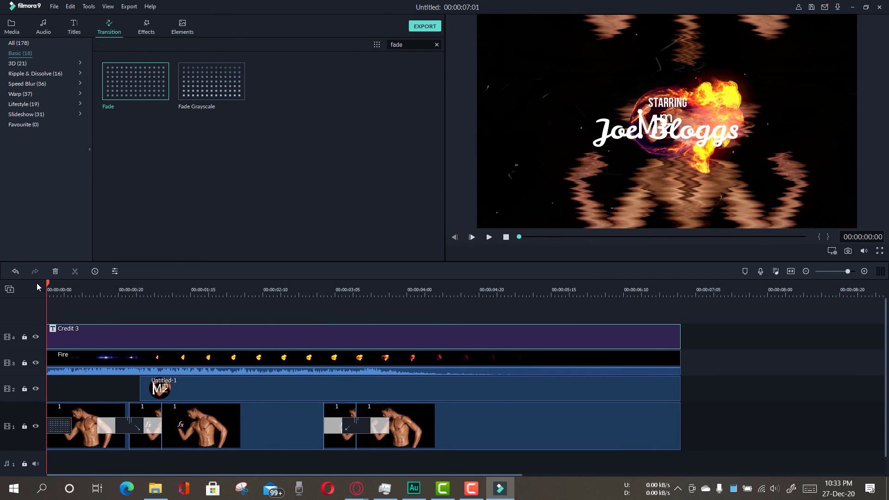
click(490, 237)
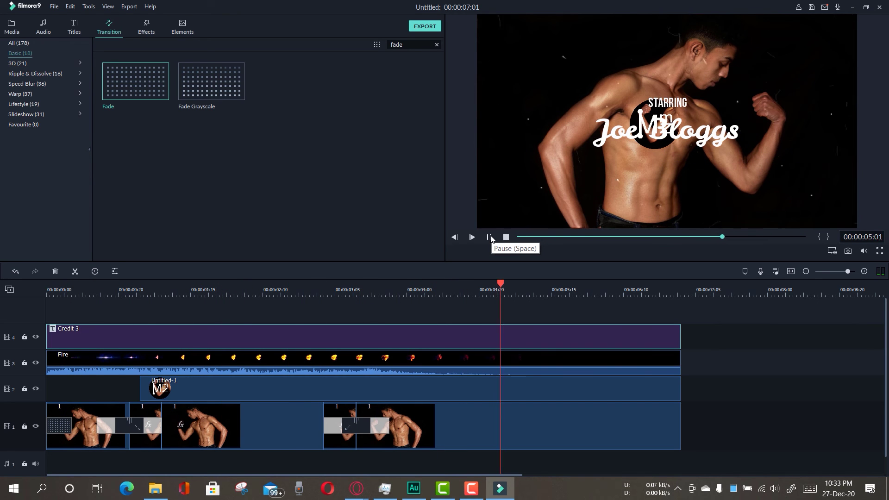
click(490, 238)
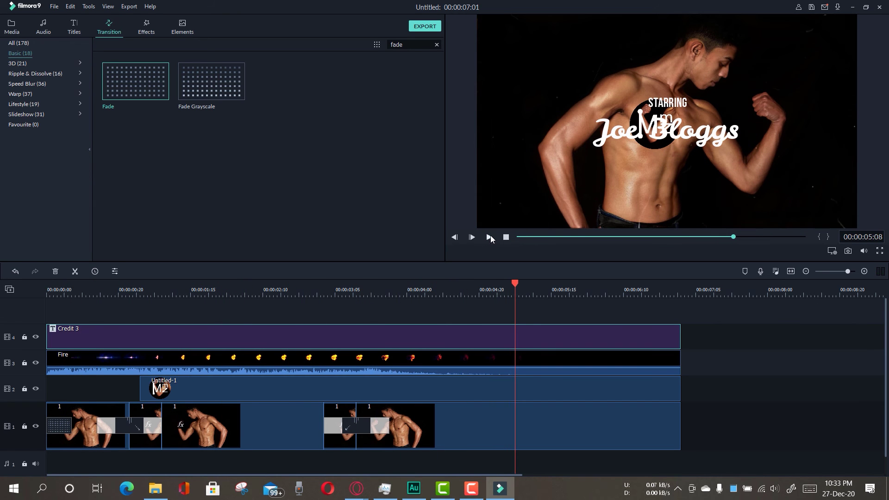
- Move the title below the logo and replace STARRING with 'Fitness by'
double_click(708, 133)
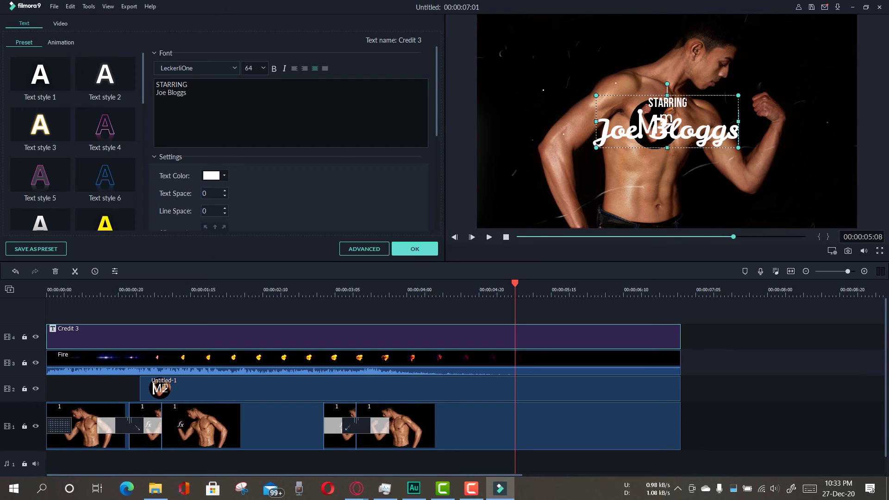
drag(691, 94, 681, 162)
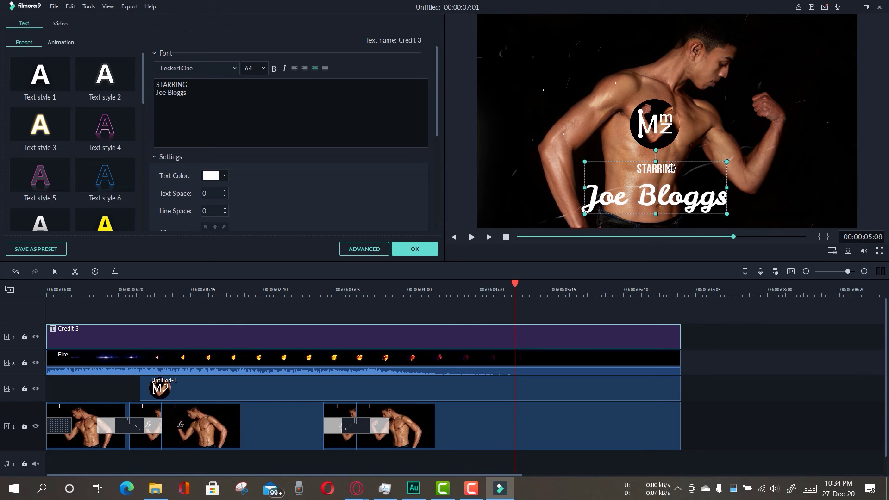
click(672, 168)
double_click(639, 168)
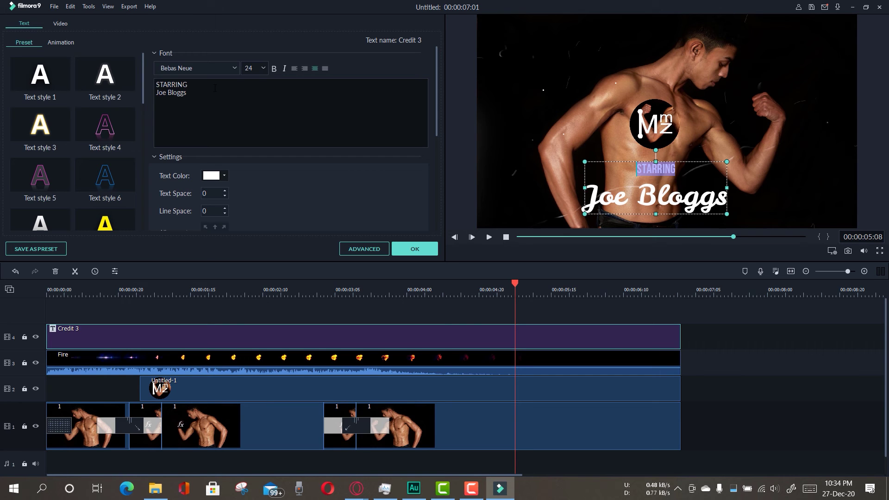
drag(188, 84, 156, 85)
text(Fit)
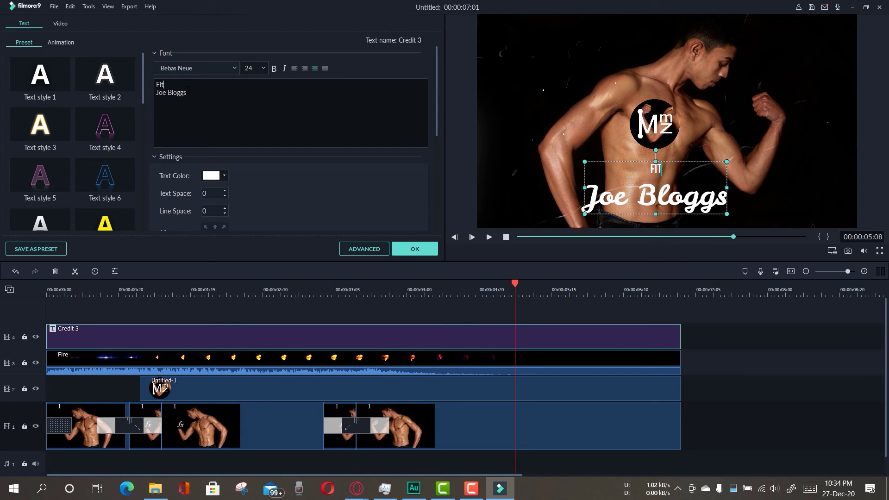
text(ness bby)
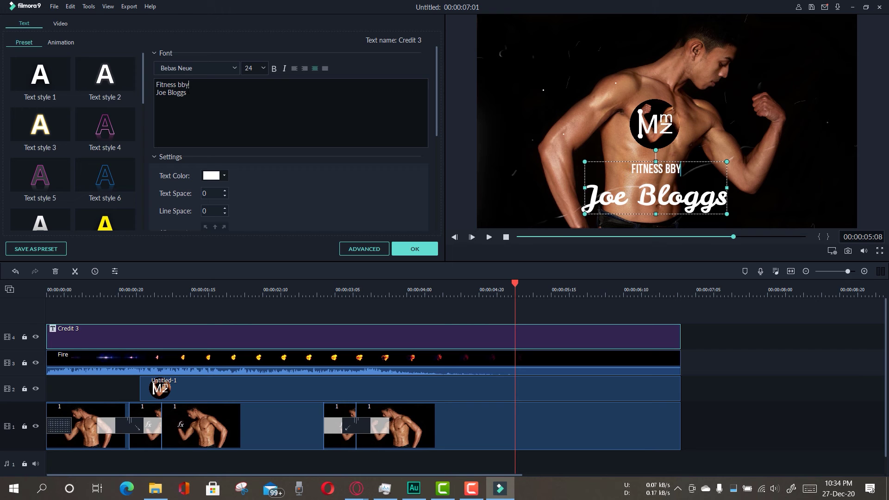
key(BackSpace)
key(BackSpace)
key(BackSpace)
text(by)
- Replace the name line with the creator's name and confirm the title edits
drag(187, 93, 156, 93)
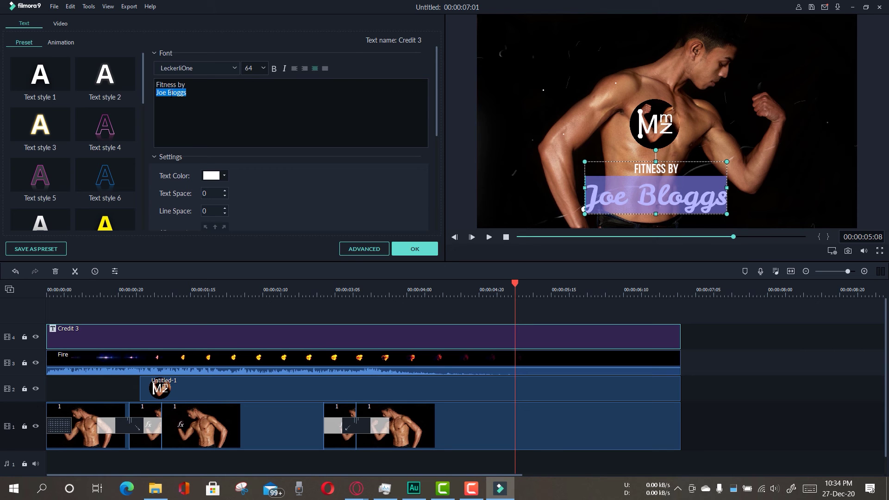
text(Debji)
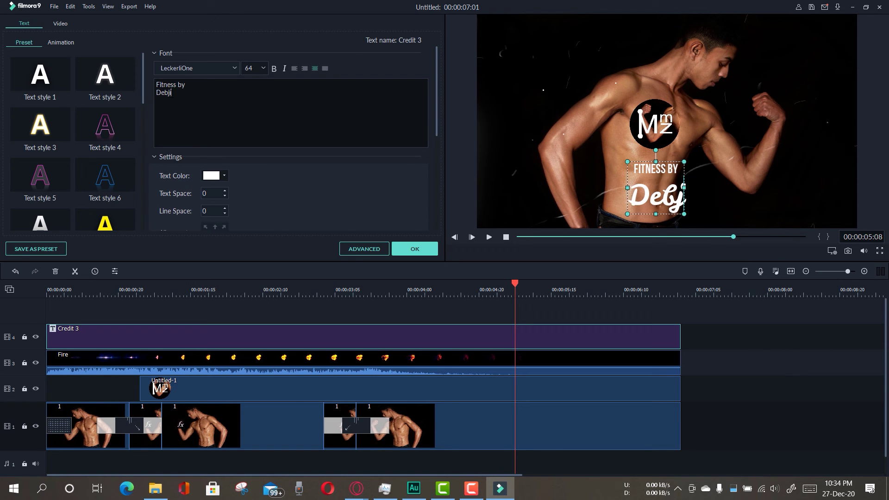
text(t Moitro)
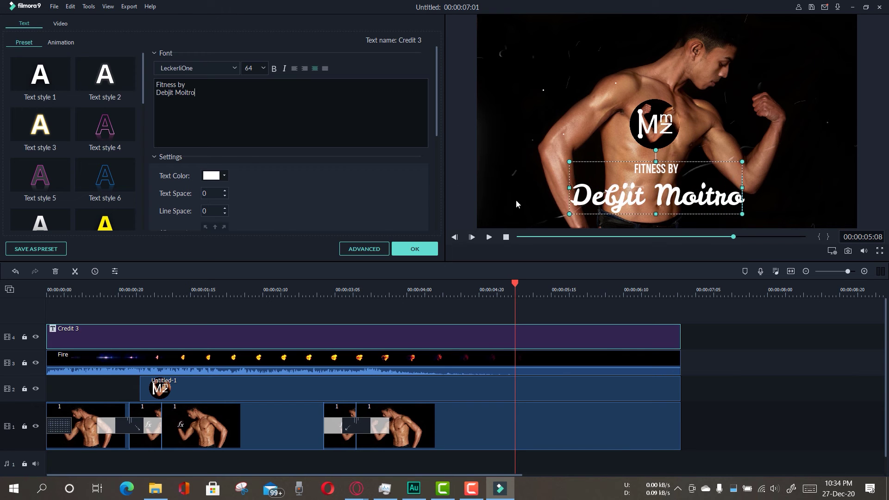
click(415, 248)
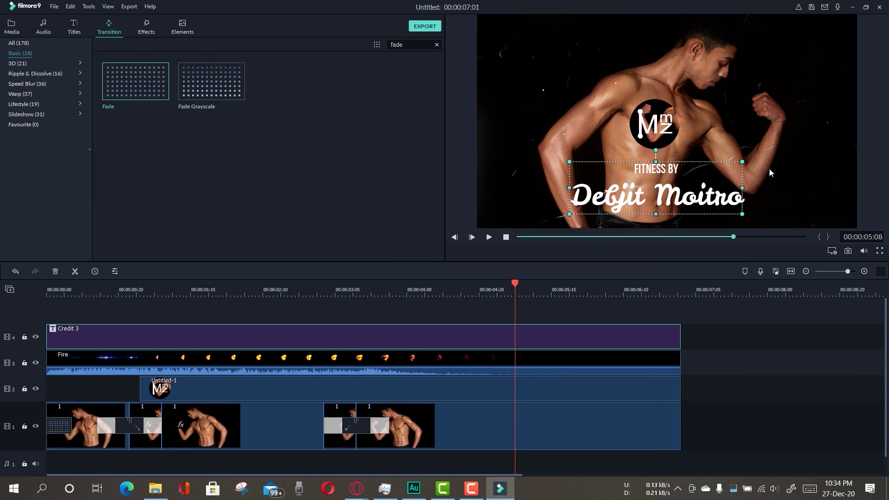
- Shrink the credit title, set it just under the MMZ logo, and play the intro from the start
drag(743, 161, 691, 198)
drag(655, 207, 681, 195)
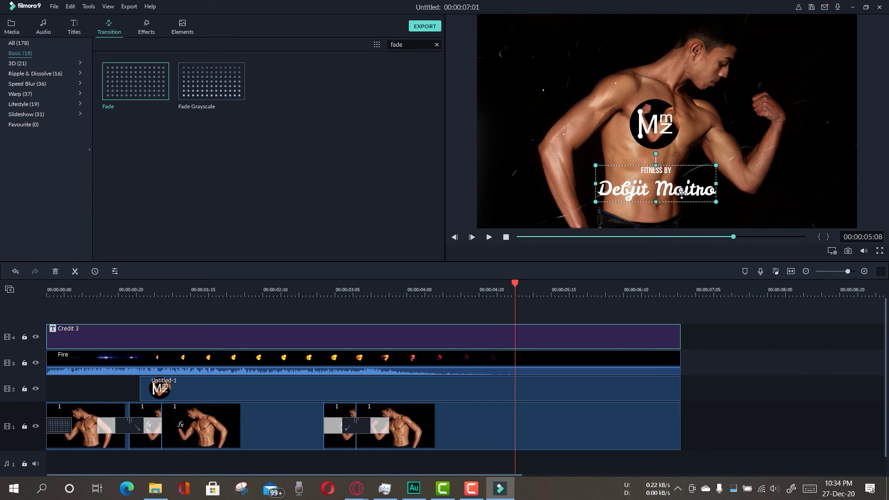
click(176, 291)
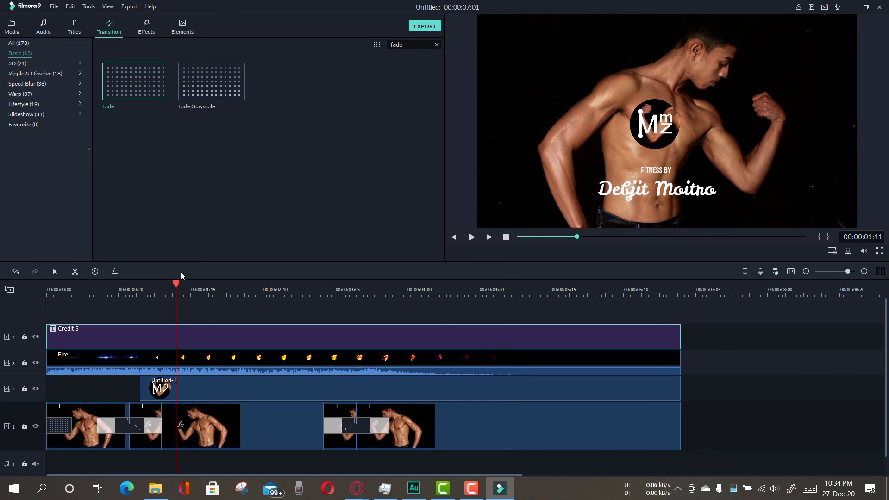
drag(177, 284, 48, 283)
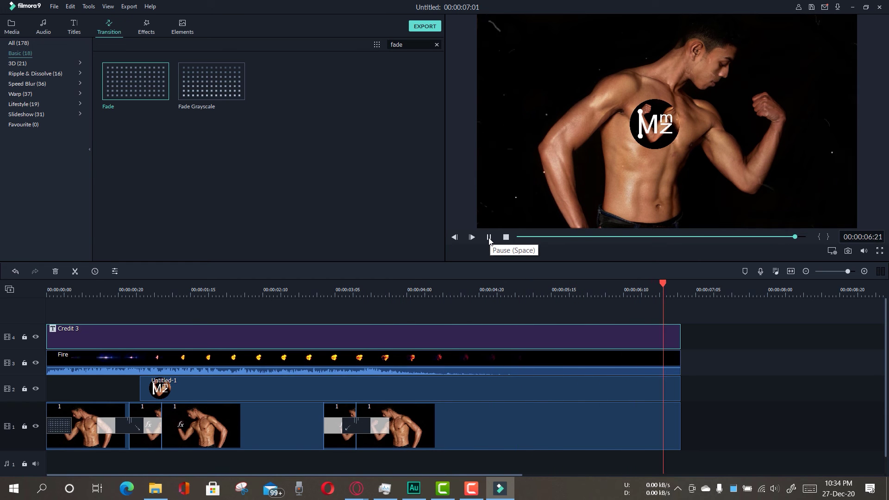
click(54, 290)
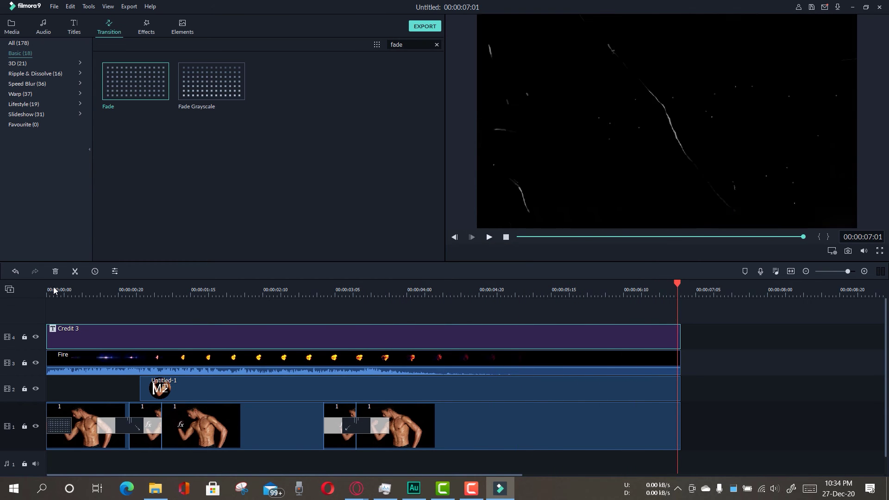
key(space)
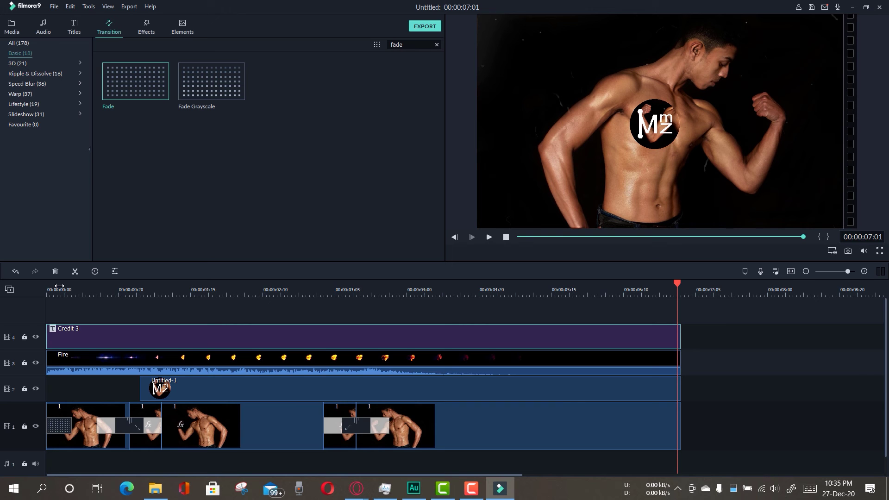
- Start the MP4 export and name the file 'MMZ Intro'
click(433, 28)
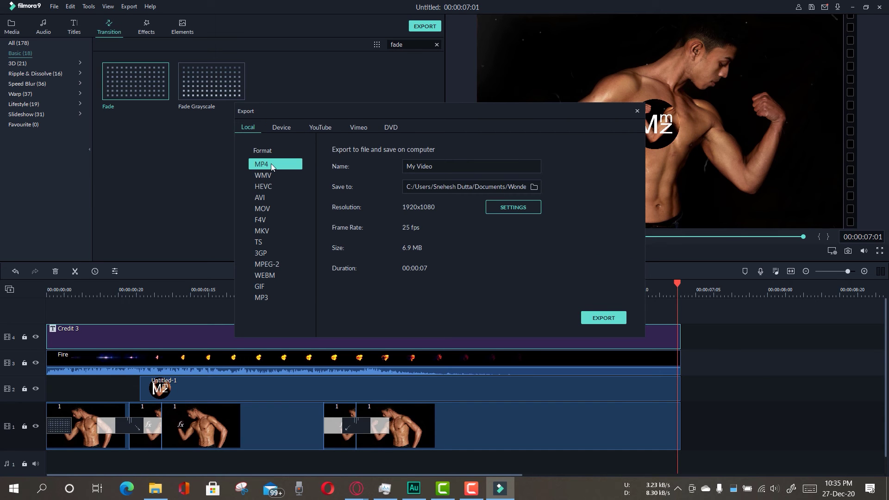
click(434, 166)
key(BackSpace)
key(BackSpace)
key(BackSpace)
key(BackSpace)
key(BackSpace)
key(BackSpace)
key(BackSpace)
key(BackSpace)
text(MMZ Int)
- Set the export quality to Best and the frame rate to 60 fps
click(498, 207)
click(364, 117)
click(446, 187)
click(452, 271)
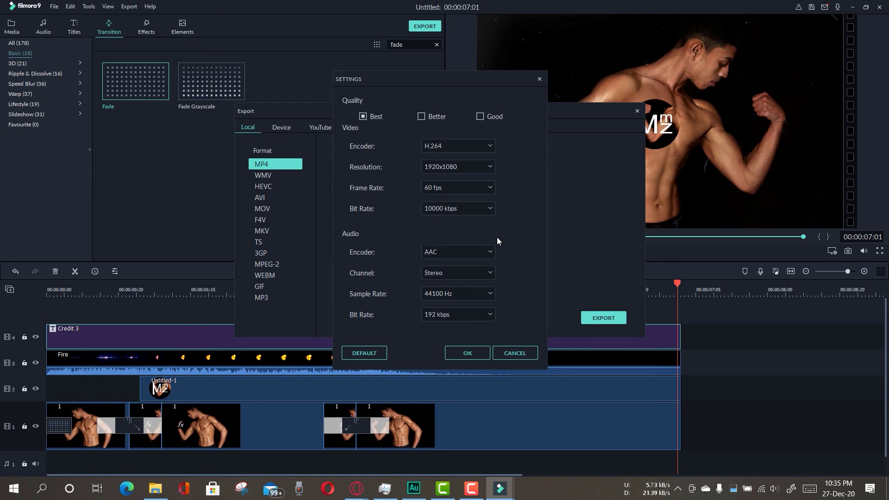
click(457, 354)
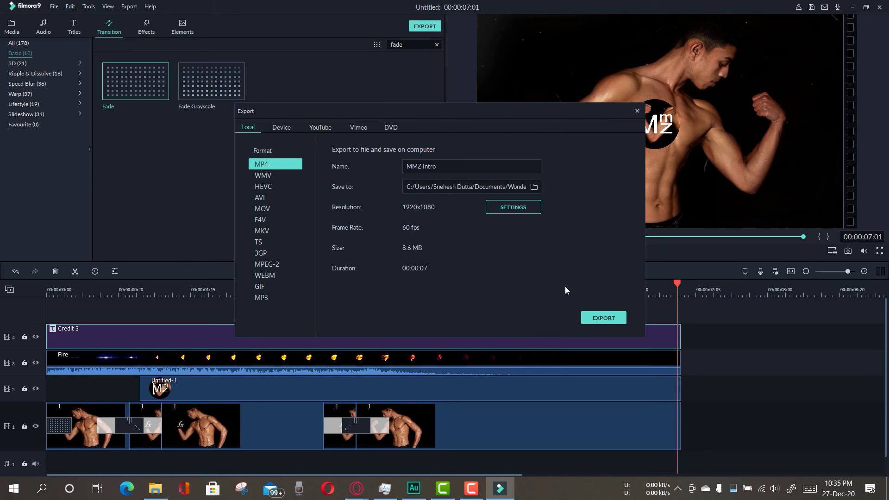
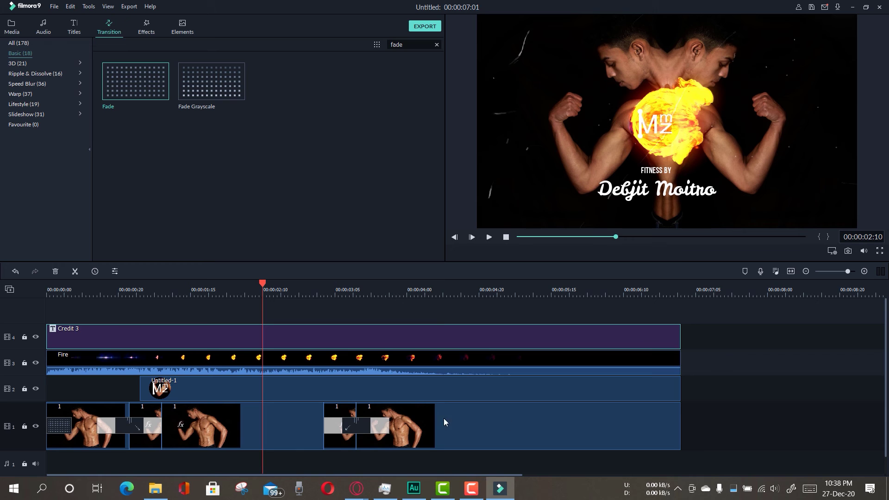
- Clear the 'fade' transition search to list all Basic transitions, with the playhead near 00:00:00:11
click(126, 285)
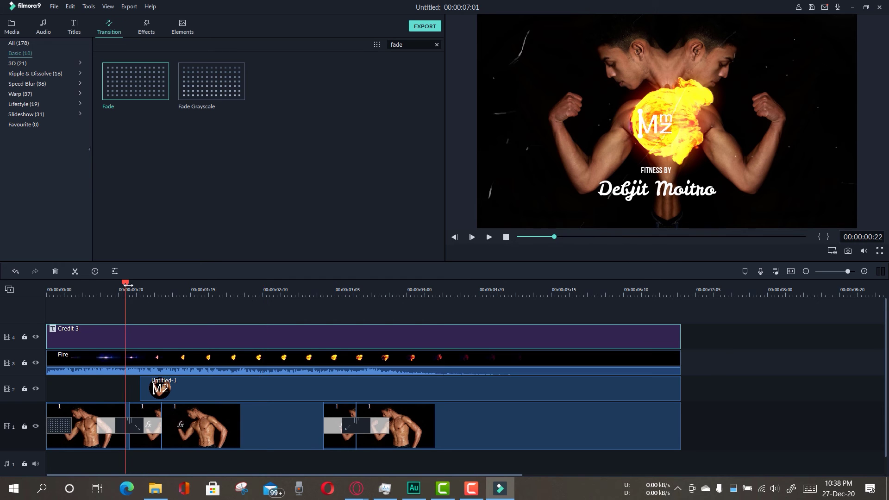
click(437, 45)
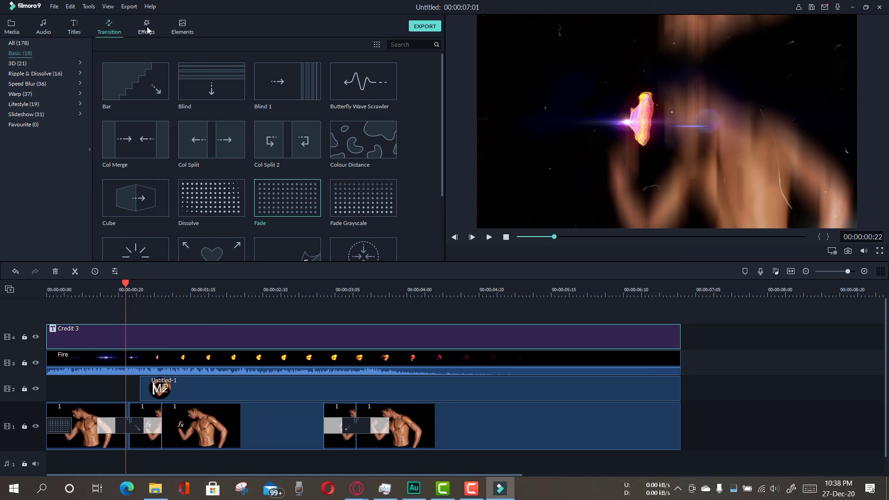
click(86, 288)
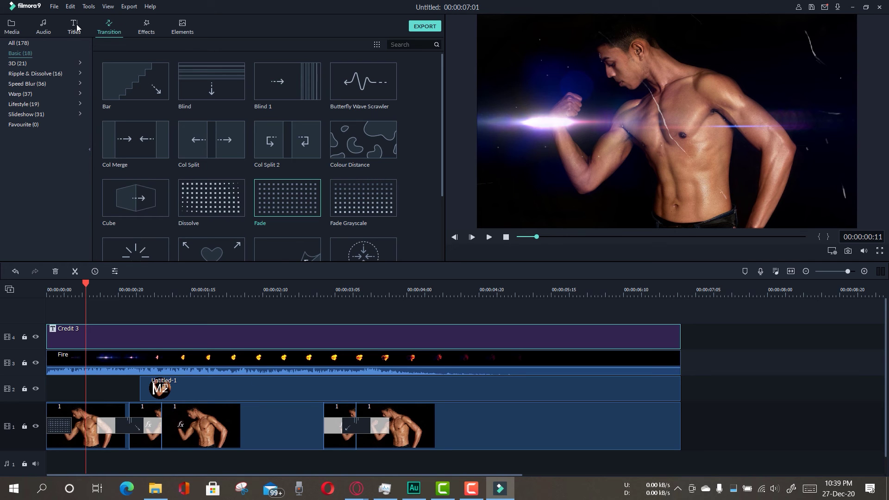
- In the Titles library, preview the Lower Third 7, 19 and 27 and Credit 3 templates
click(76, 27)
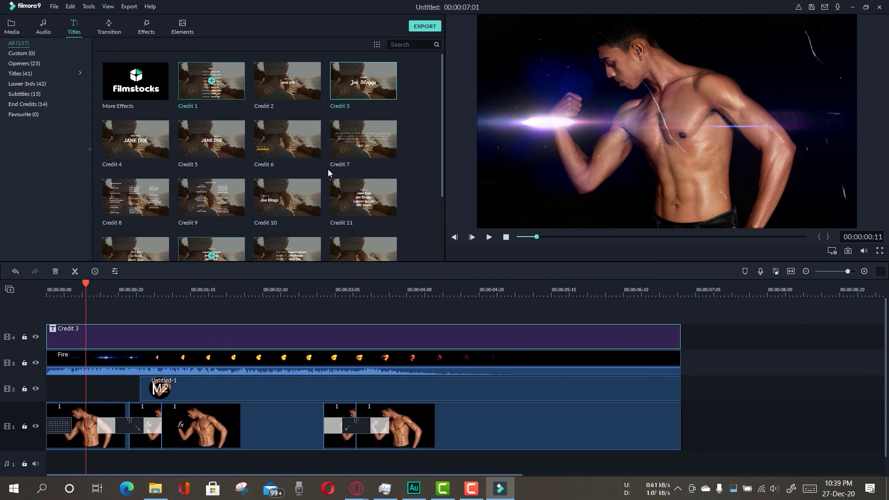
scroll(329, 170, down, 10)
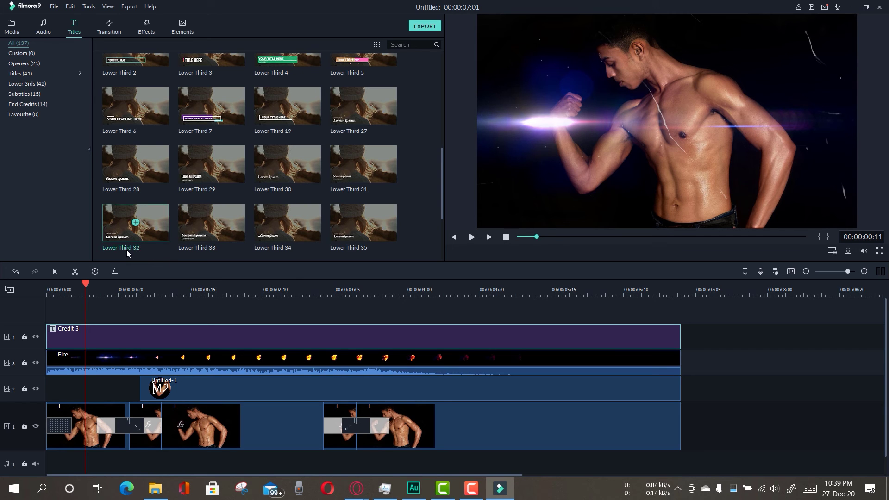
click(234, 104)
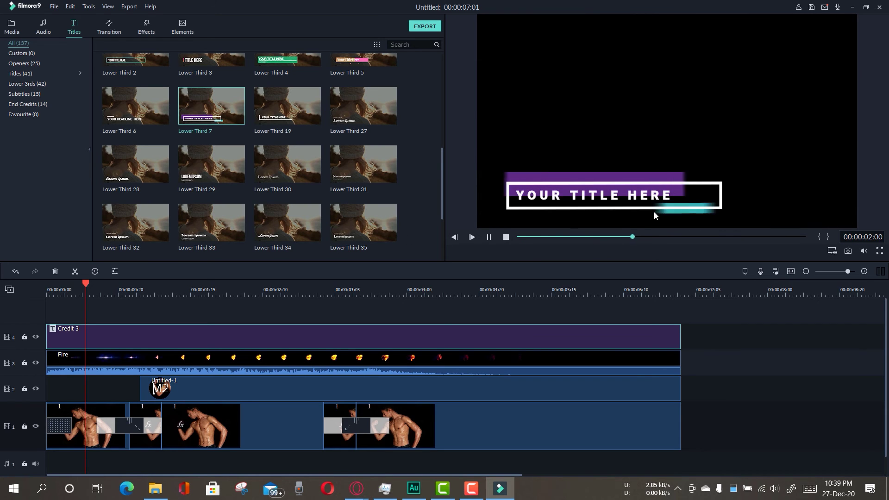
click(320, 103)
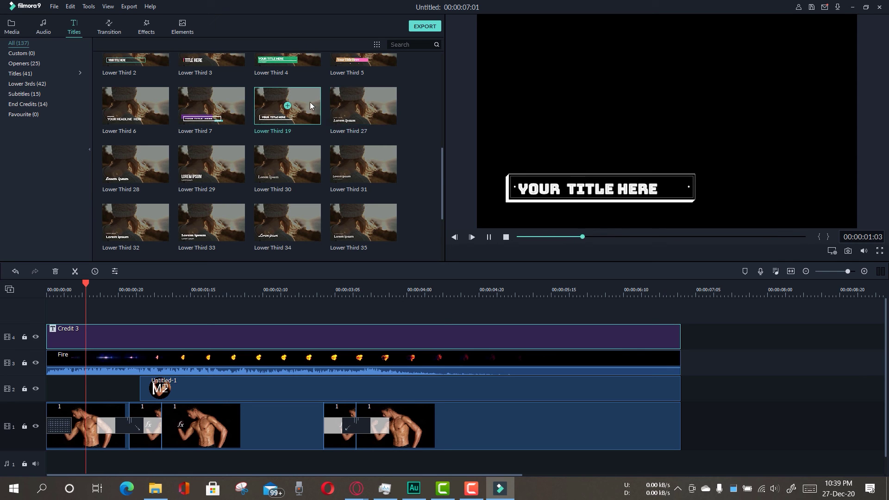
click(388, 110)
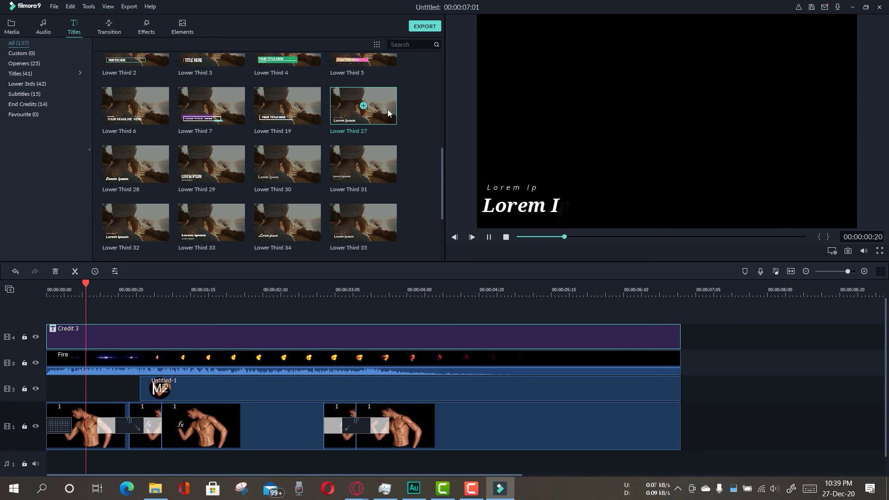
scroll(218, 183, up, 3)
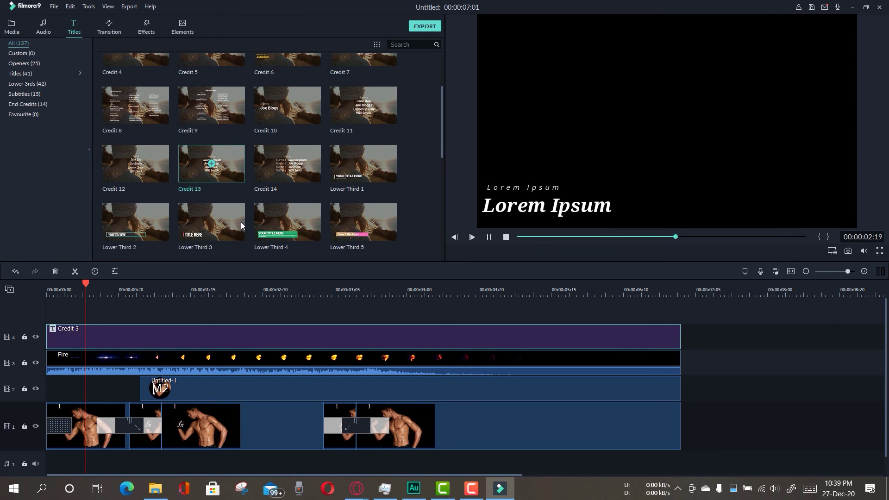
scroll(301, 184, down, 2)
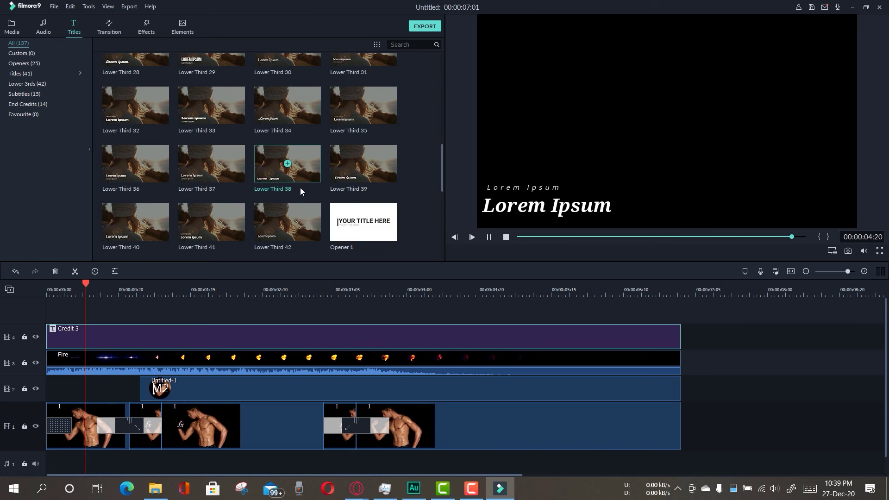
scroll(289, 190, up, 4)
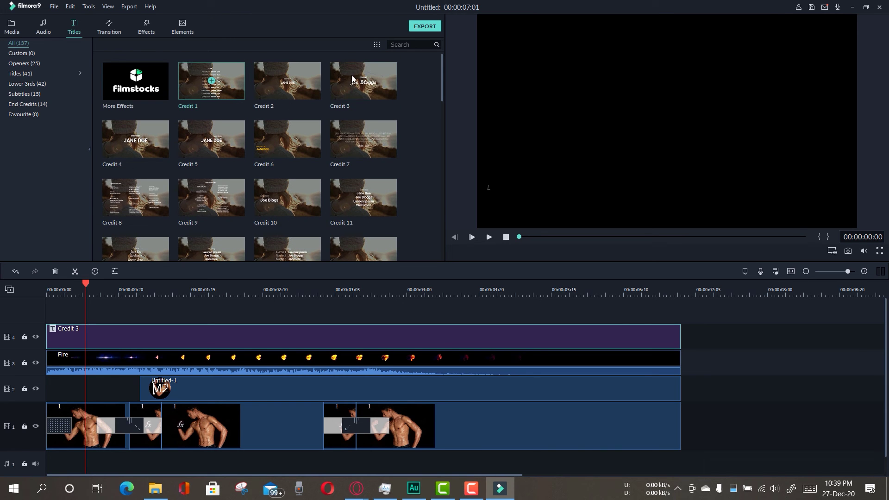
click(345, 95)
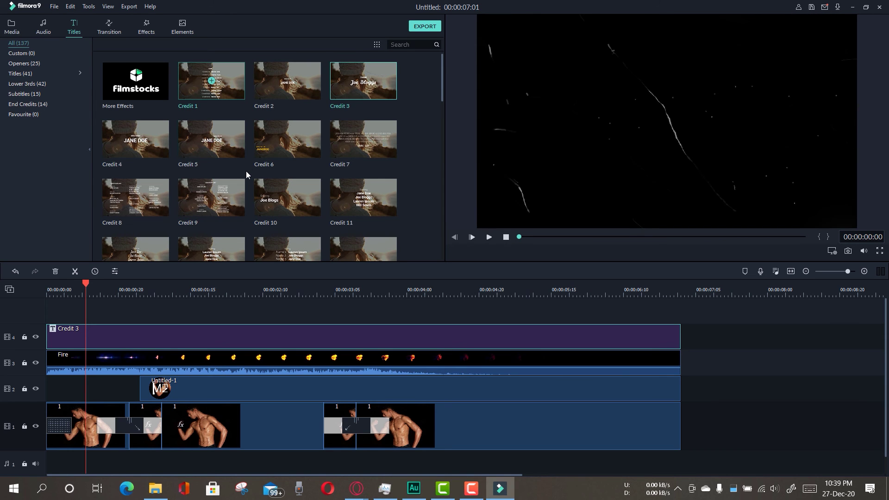
scroll(246, 171, down, 3)
- Add Lower Third 6 on a new top track at 00:00 and play it back
mouse_move(147, 207)
drag(148, 207, 50, 291)
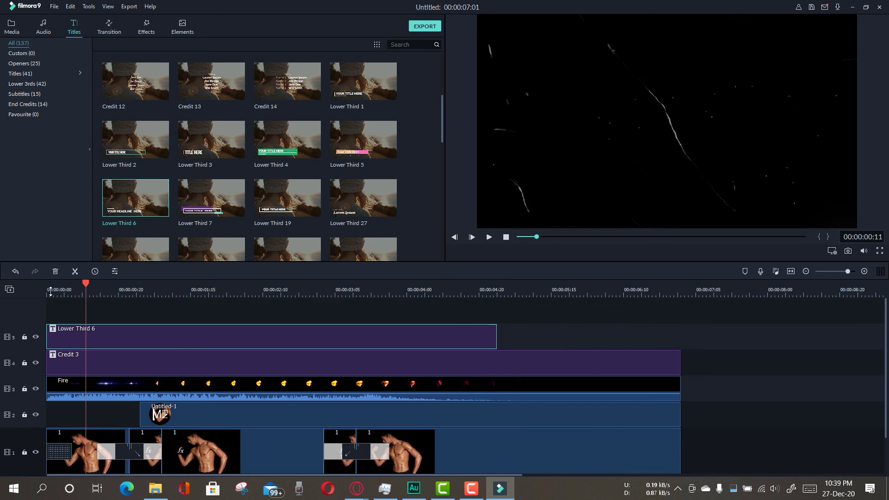
click(50, 291)
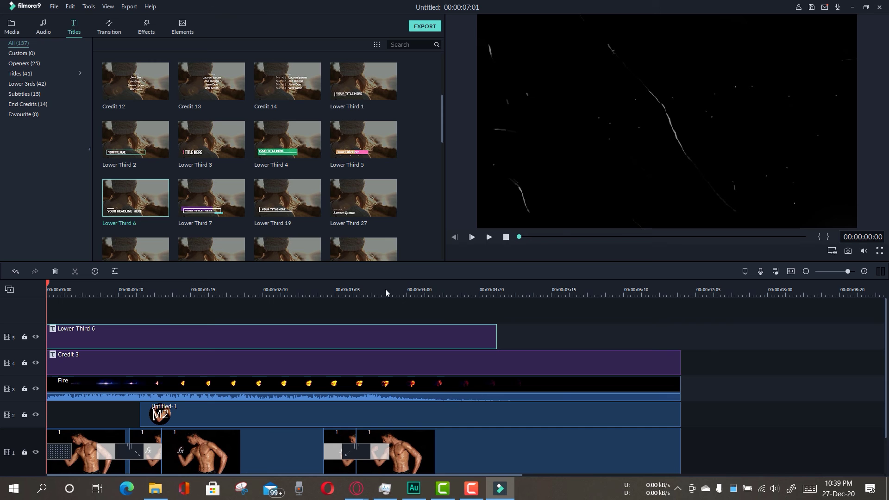
click(489, 237)
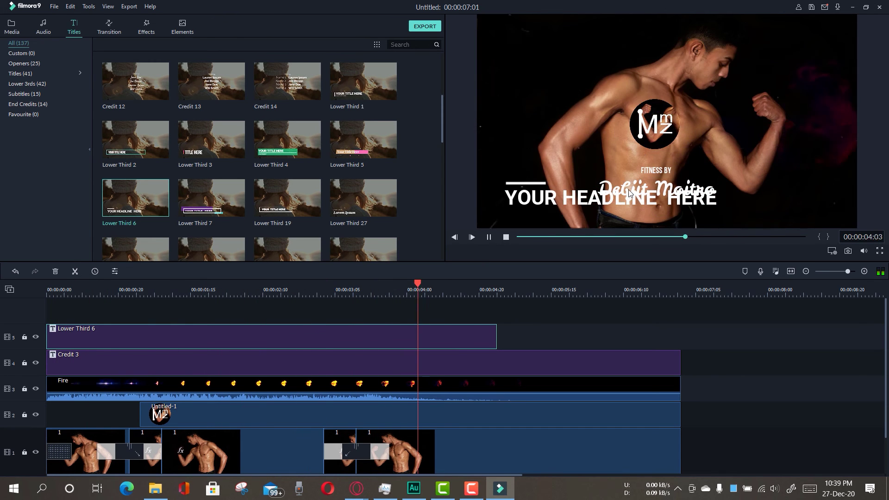
click(489, 238)
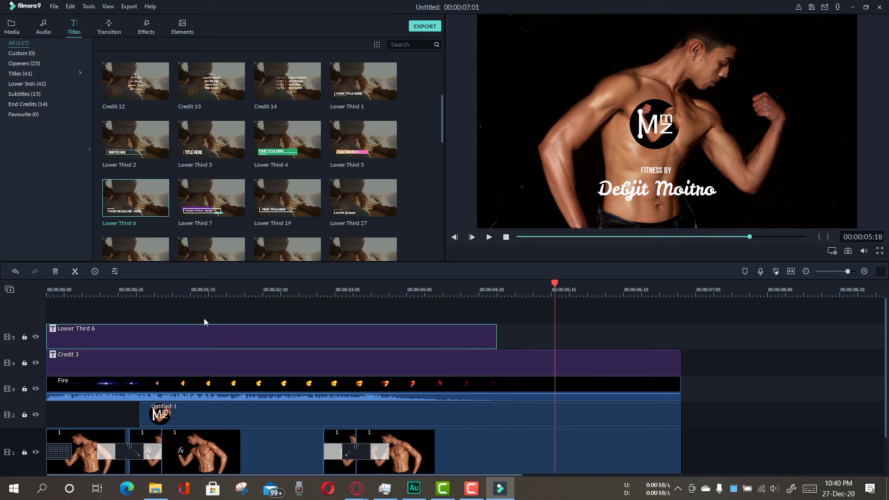
- Trim the Lower Third 6 clip to about two seconds, checking it in playback
drag(496, 336, 352, 335)
click(93, 287)
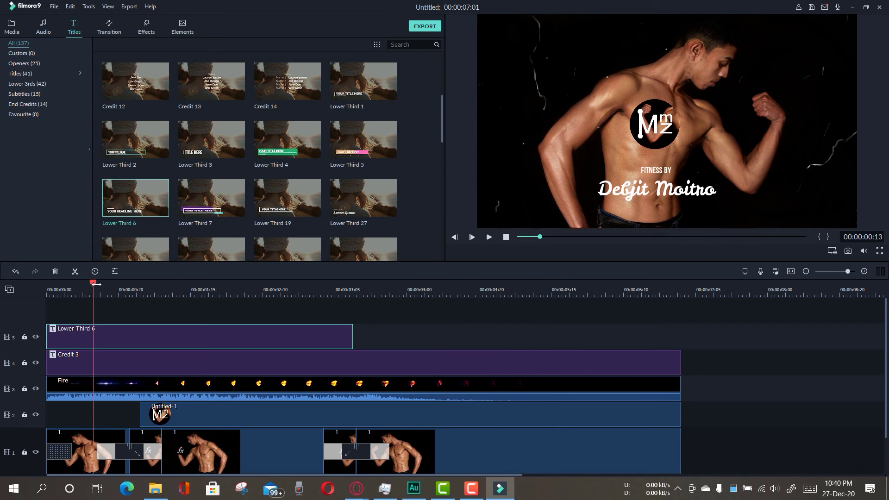
drag(91, 284, 47, 283)
click(489, 238)
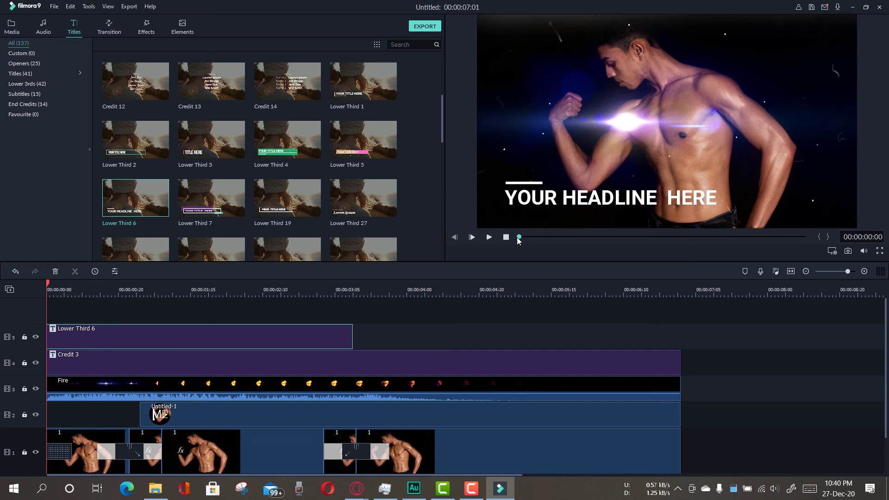
click(489, 237)
drag(353, 337, 262, 337)
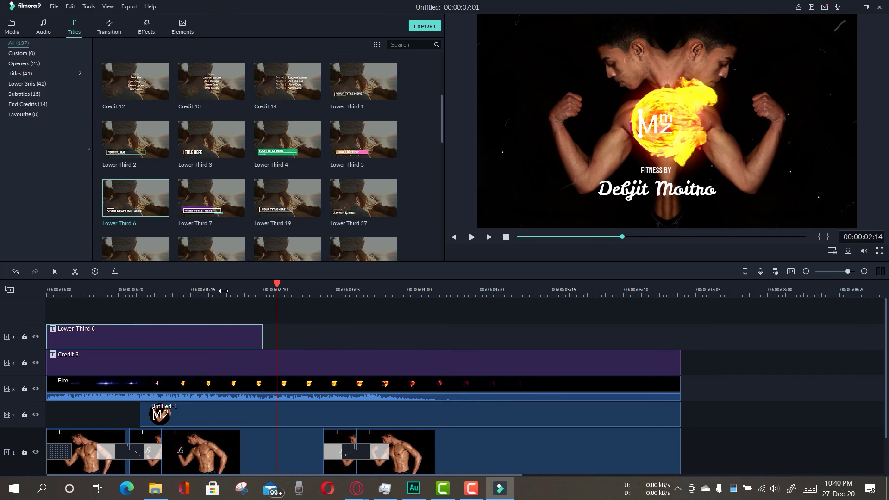
click(169, 291)
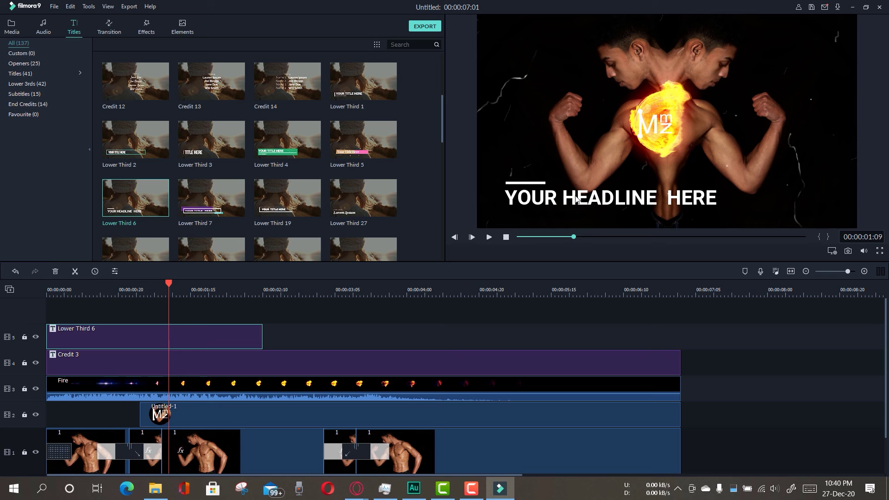
- Replace the YOUR HEADLINE HERE placeholder with the studio's name, then rewind the playhead to the start
double_click(573, 201)
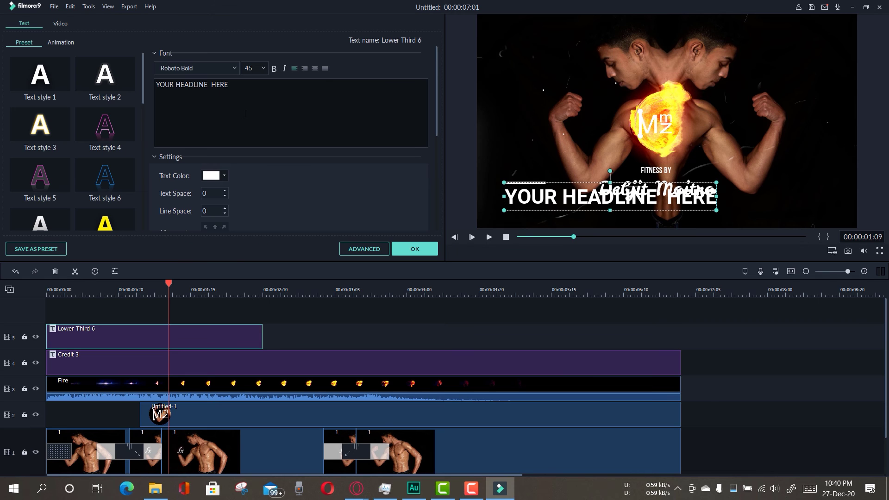
drag(230, 85, 155, 88)
key(BackSpace)
text(DuttaStudio)
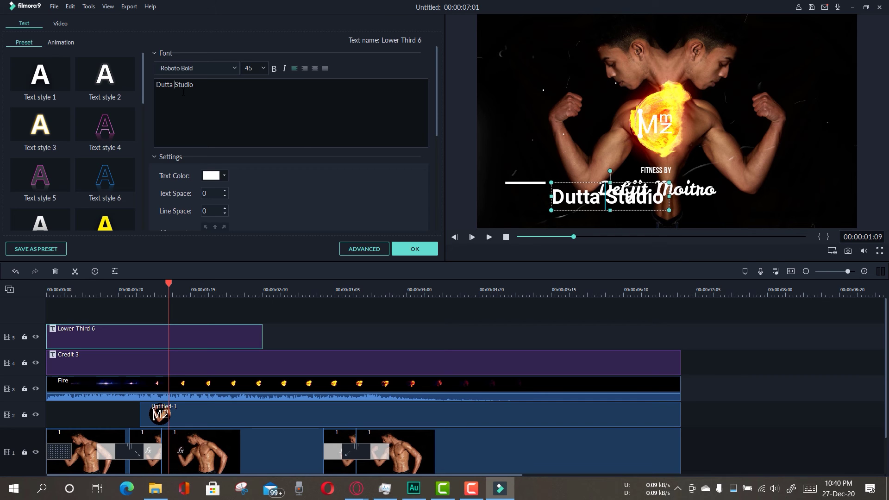
click(90, 286)
drag(89, 284, 38, 283)
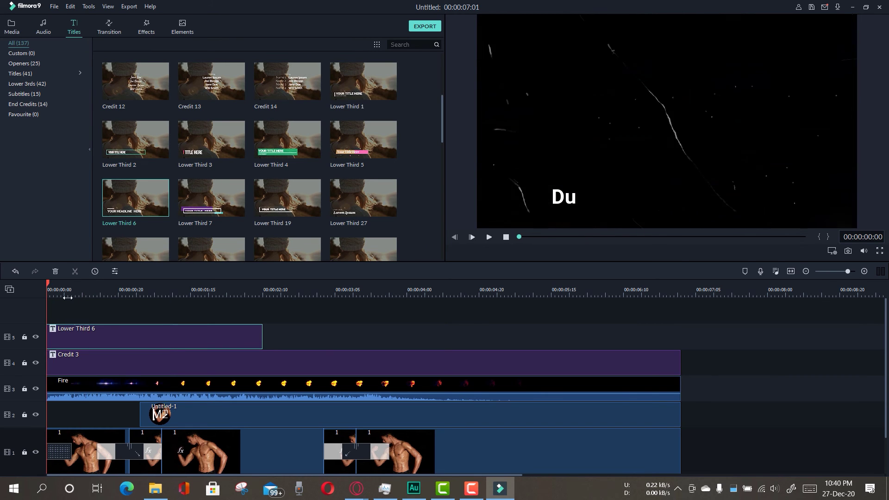
- Play the intro preview, then delete the Lower Third 6 title clip from the timeline
click(488, 240)
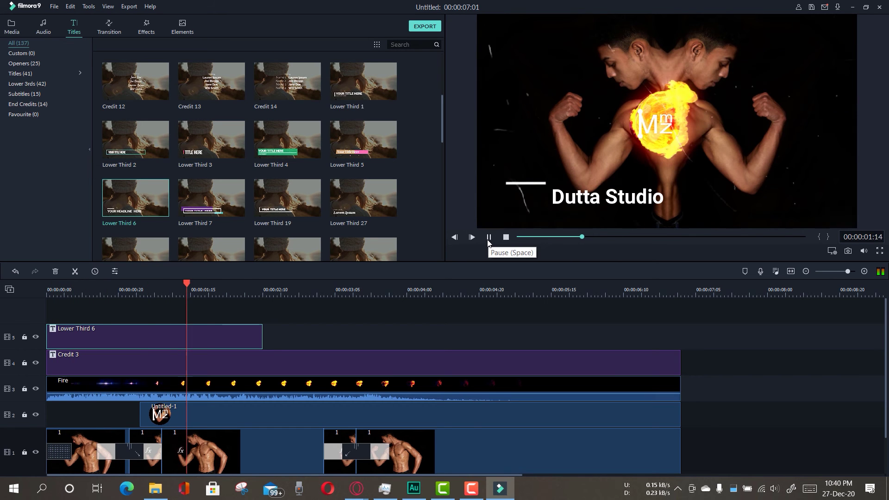
click(488, 237)
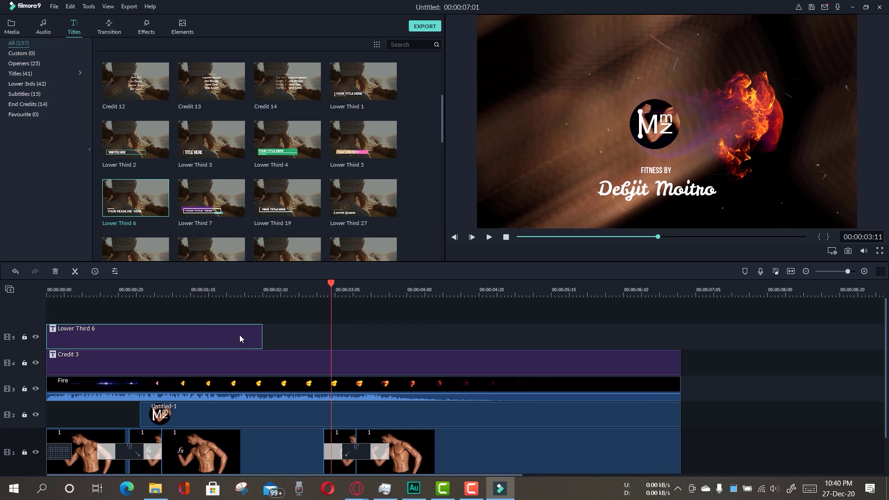
key(Delete)
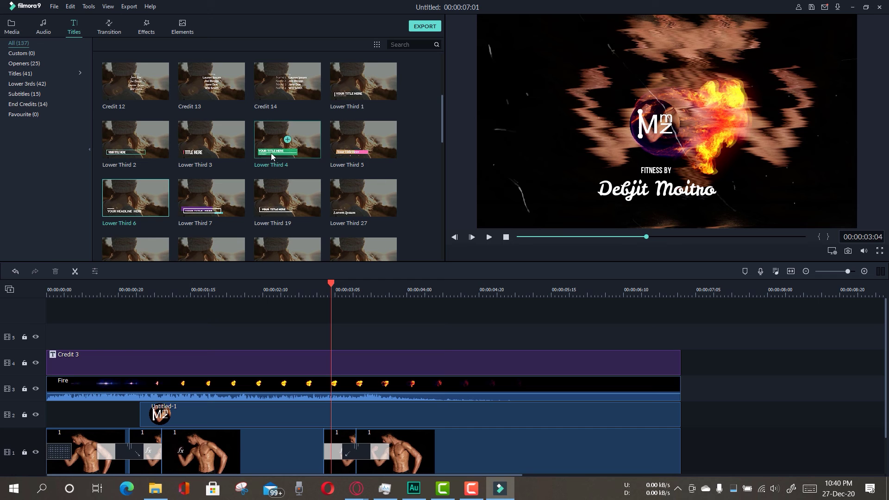
- Preview the Lower Third 3, 5 and 34 title styles
click(237, 144)
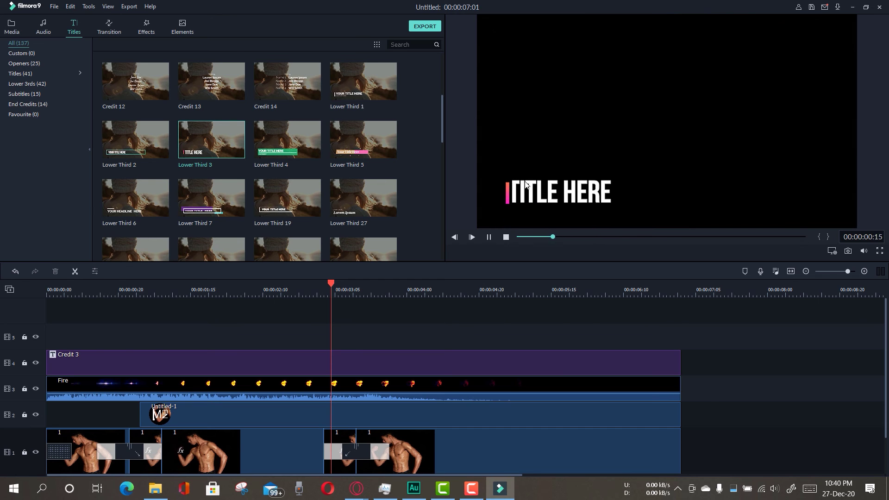
click(393, 135)
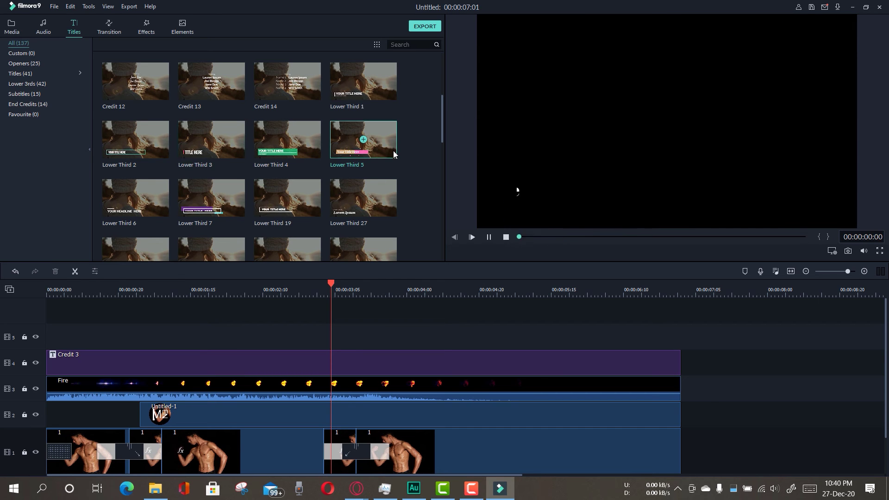
scroll(391, 155, down, 10)
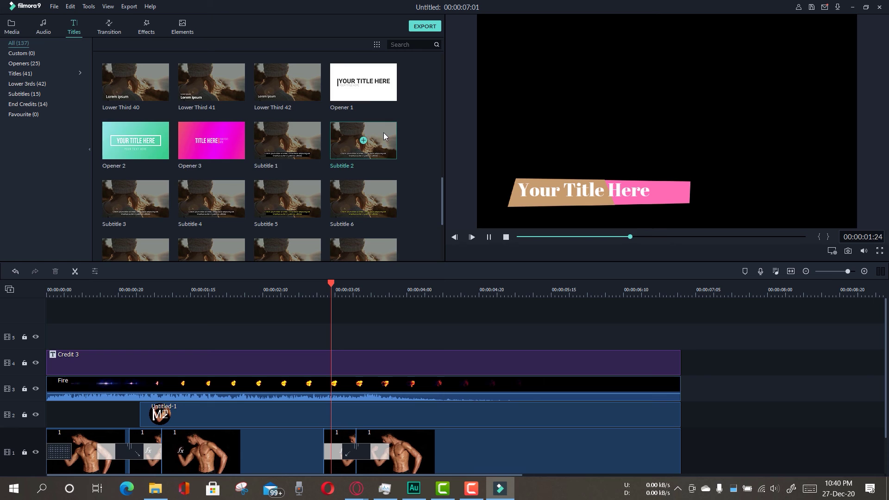
scroll(383, 137, up, 4)
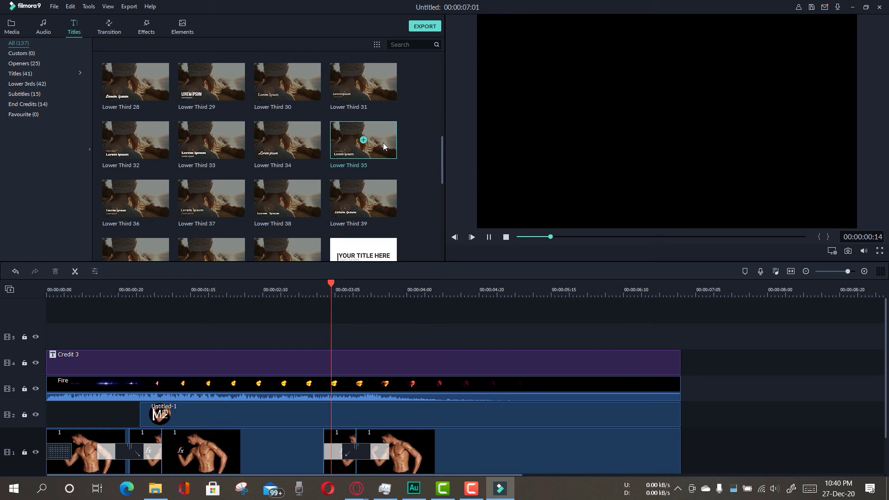
click(307, 145)
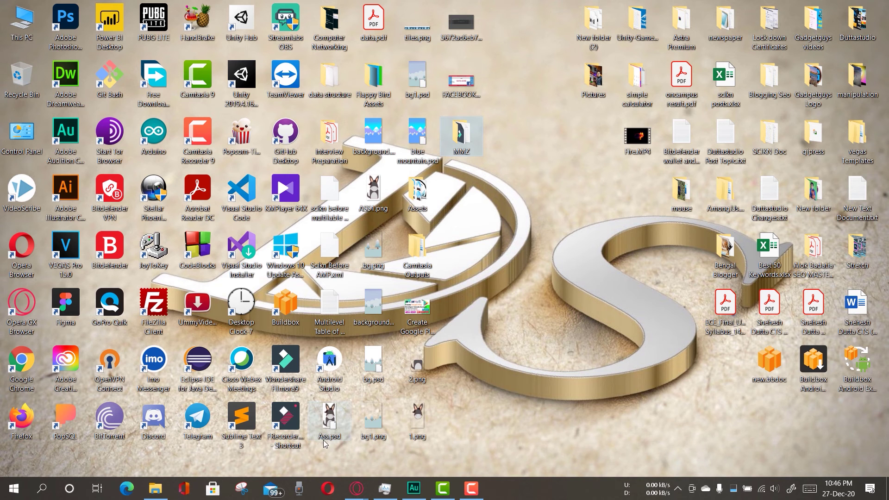
- With Filmora9 closed, refresh the desktop and bring the Opera browser window forward
mouse_move(358, 490)
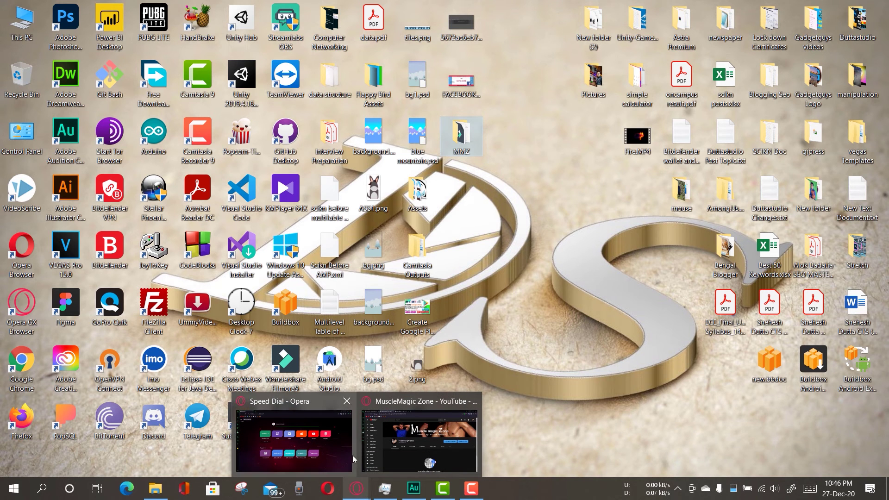
mouse_move(393, 445)
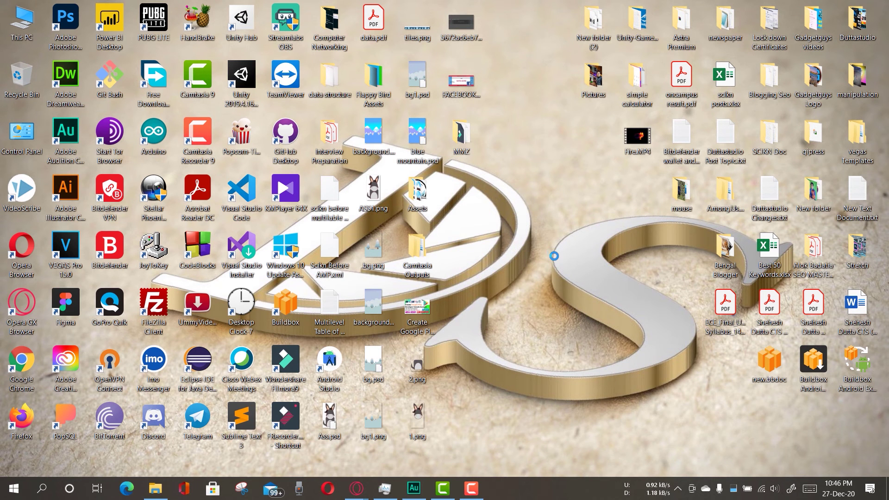
right_click(527, 208)
click(561, 261)
click(296, 438)
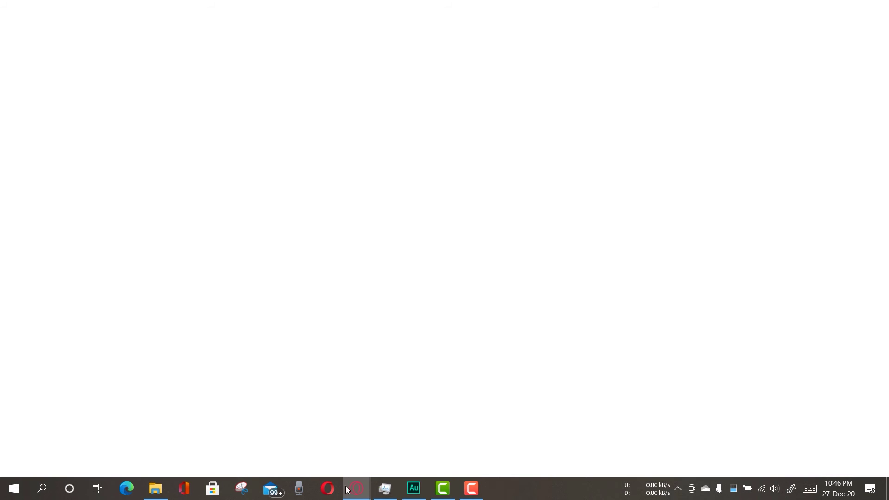
mouse_move(364, 488)
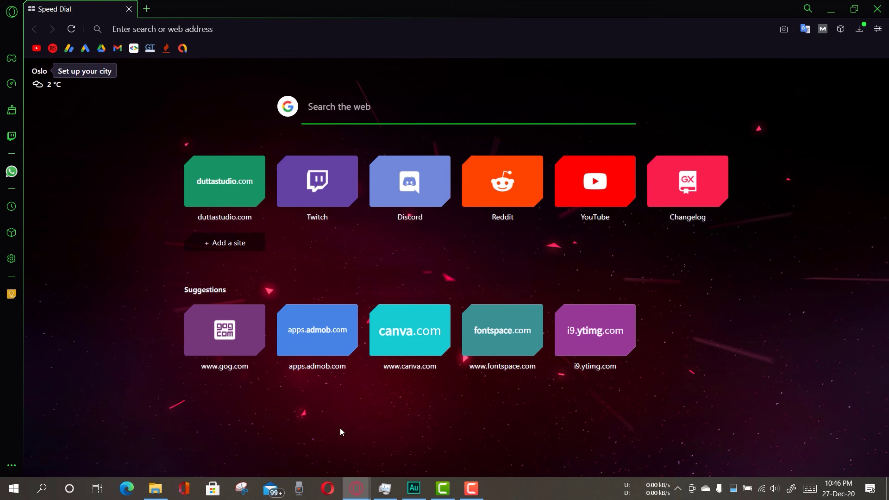
- Open Canva from the bookmarks, then search Google for 'canva' in a new tab and open the official site
key(super+d)
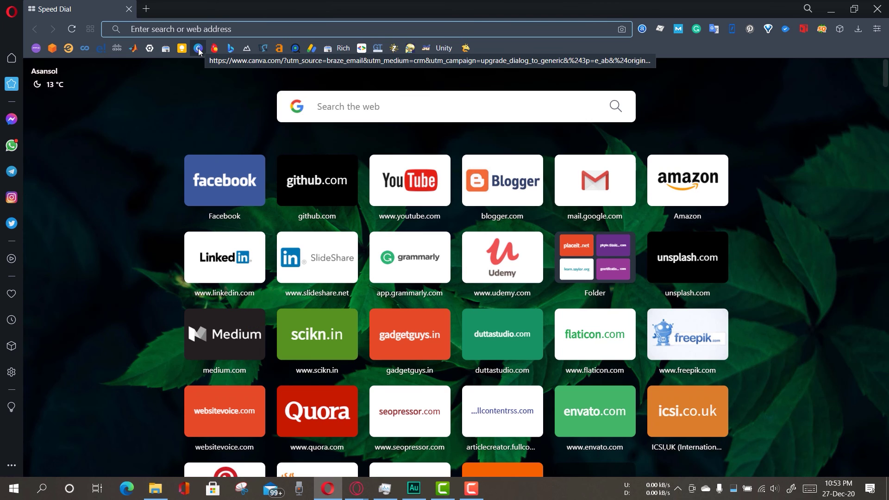
click(199, 48)
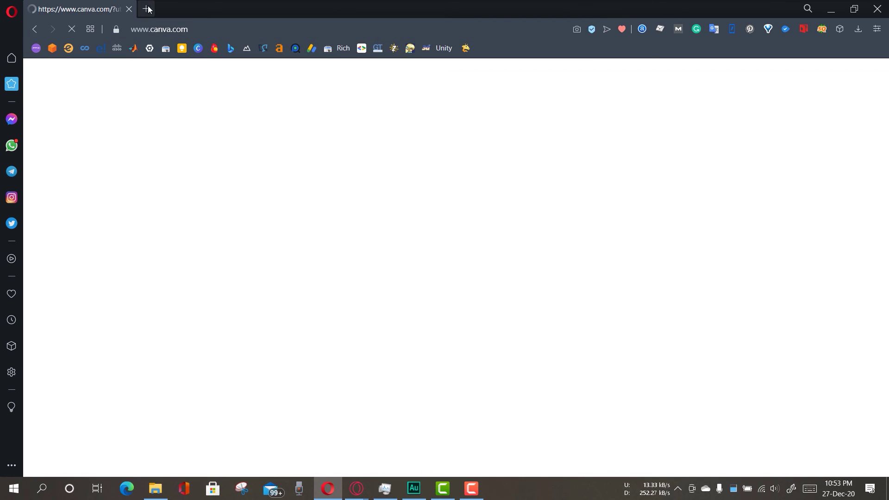
click(146, 9)
click(342, 108)
text(can)
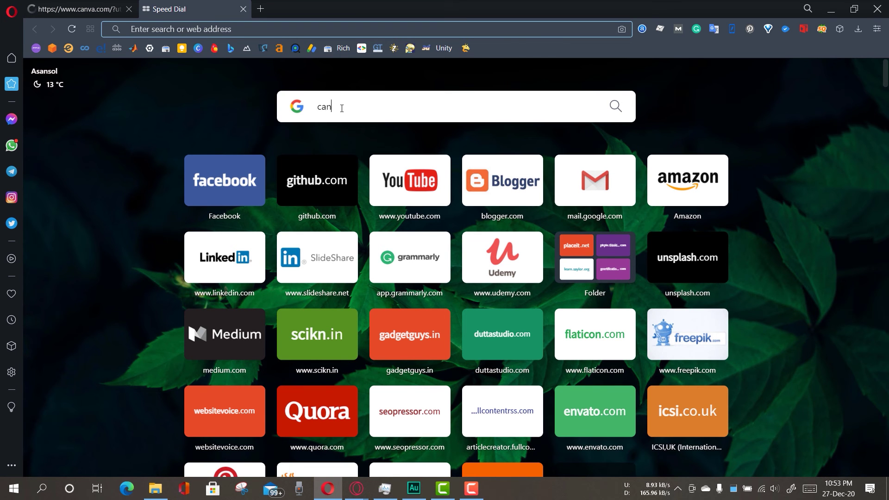
text(va)
key(Return)
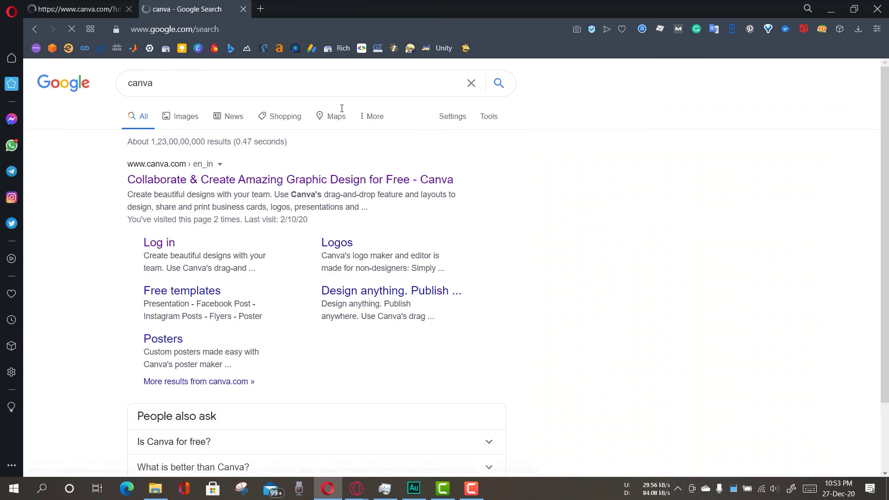
click(219, 181)
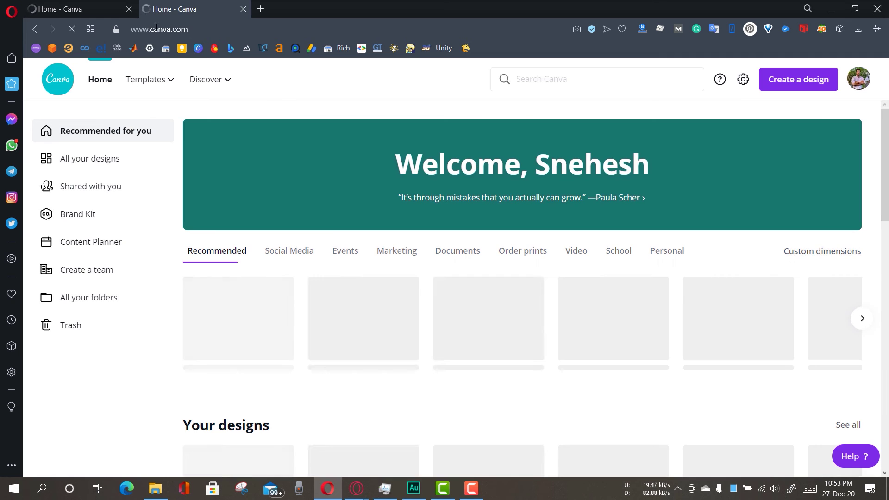
- Close the duplicate Canva tab and enter 'facebook' in the Search Canva box
click(128, 9)
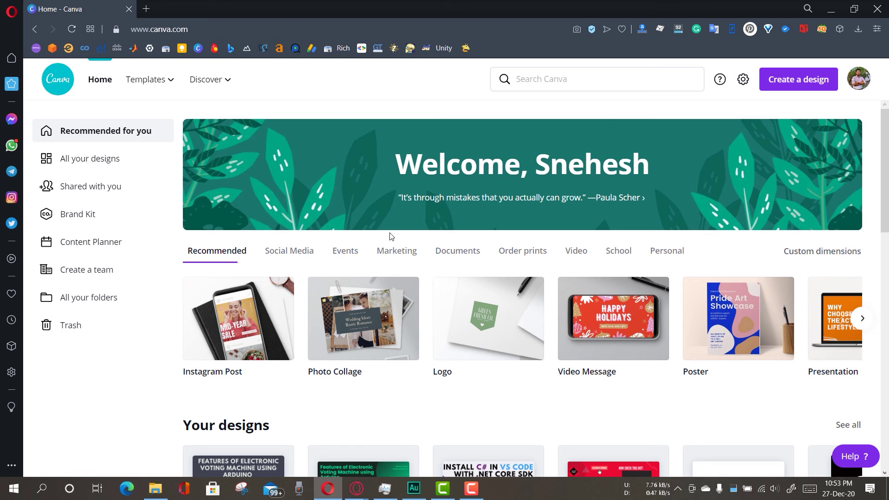
click(571, 82)
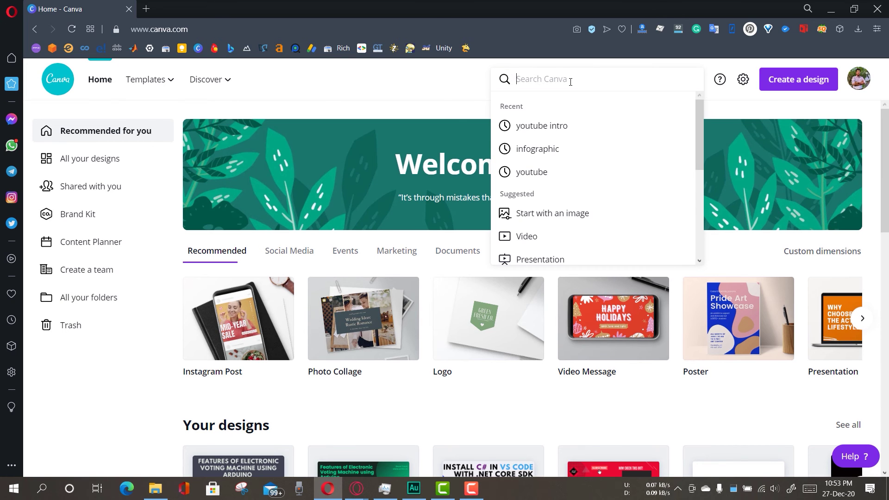
text(f)
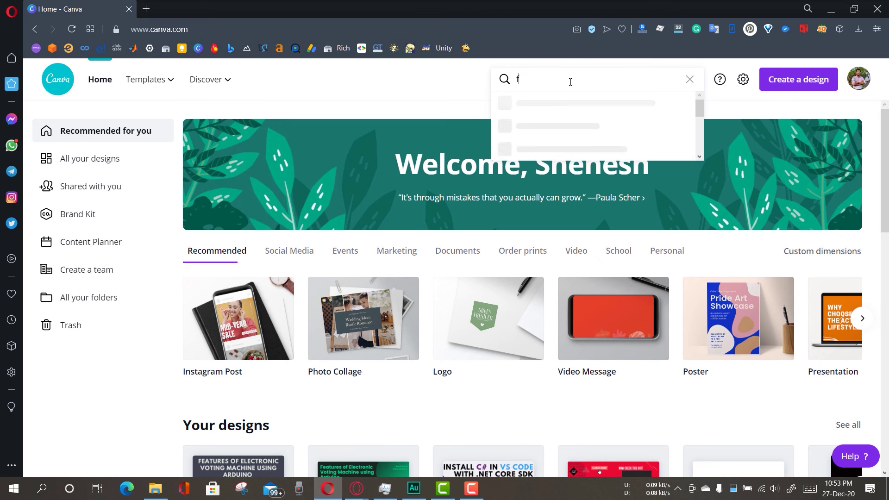
text(acebook)
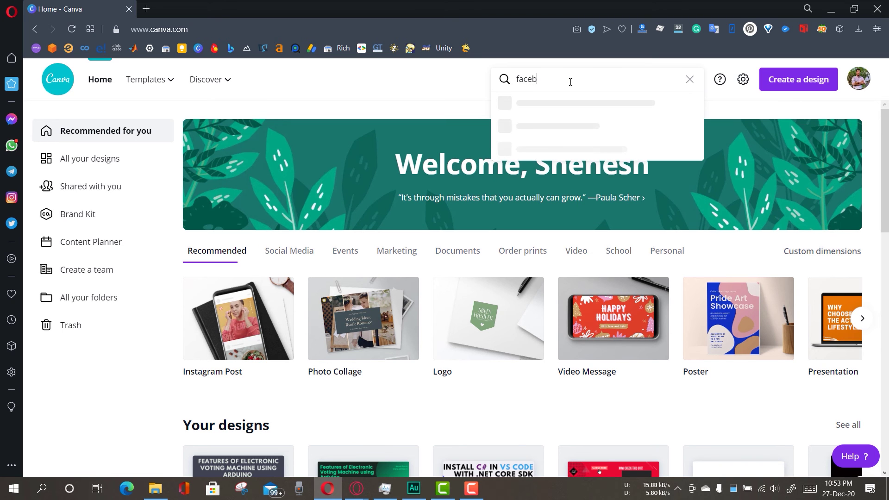